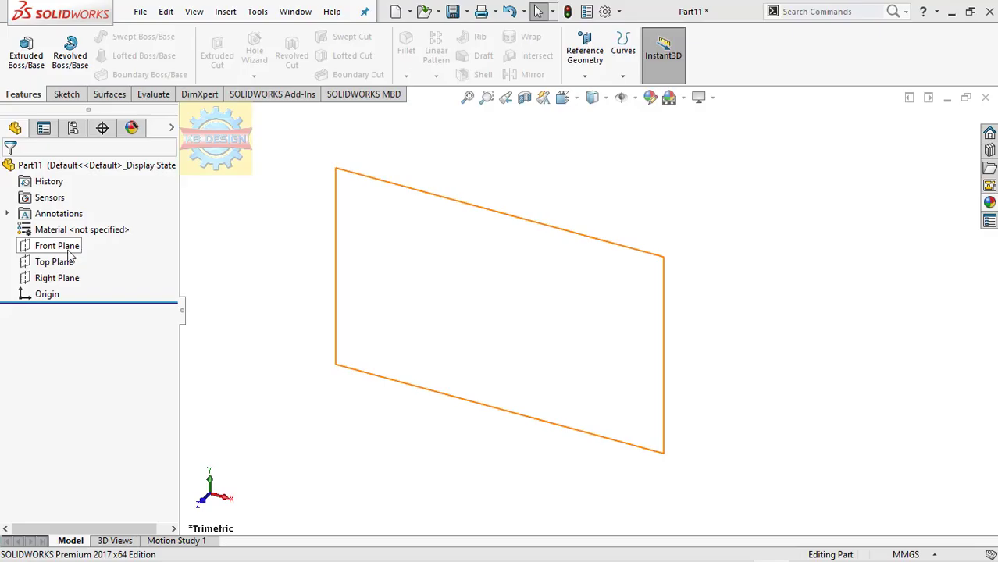
# Step: On the Front Plane, sketch a centrepoint straight slot starting at the origin
pyautogui.click(67, 250)
pyautogui.click(80, 226)
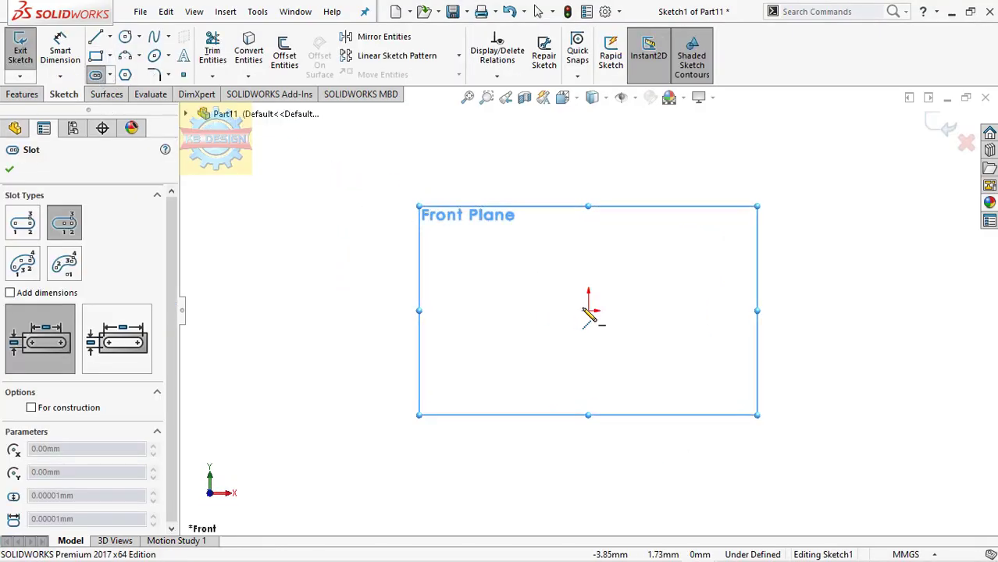
pyautogui.click(588, 310)
pyautogui.click(705, 311)
pyautogui.click(697, 280)
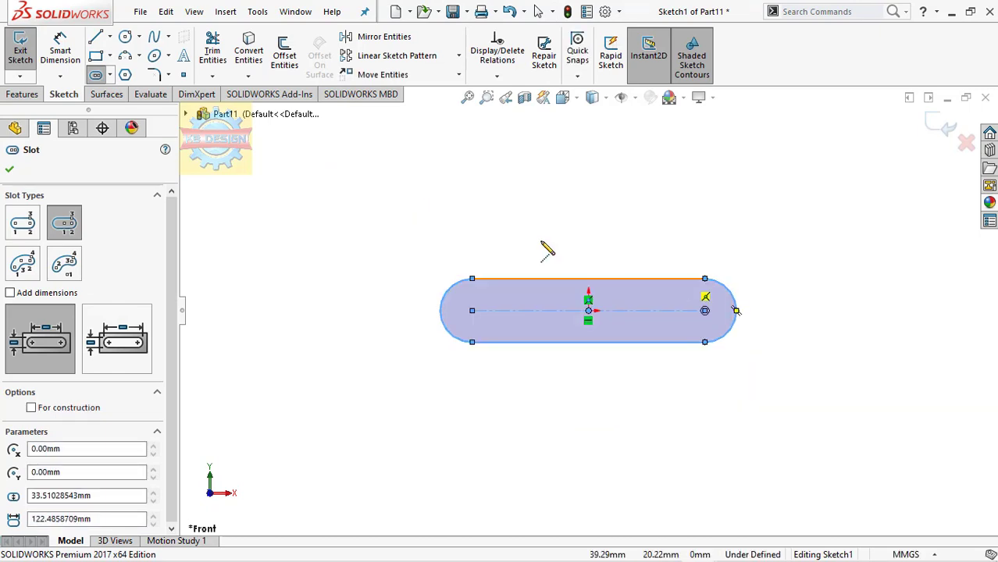
pyautogui.press('Escape')
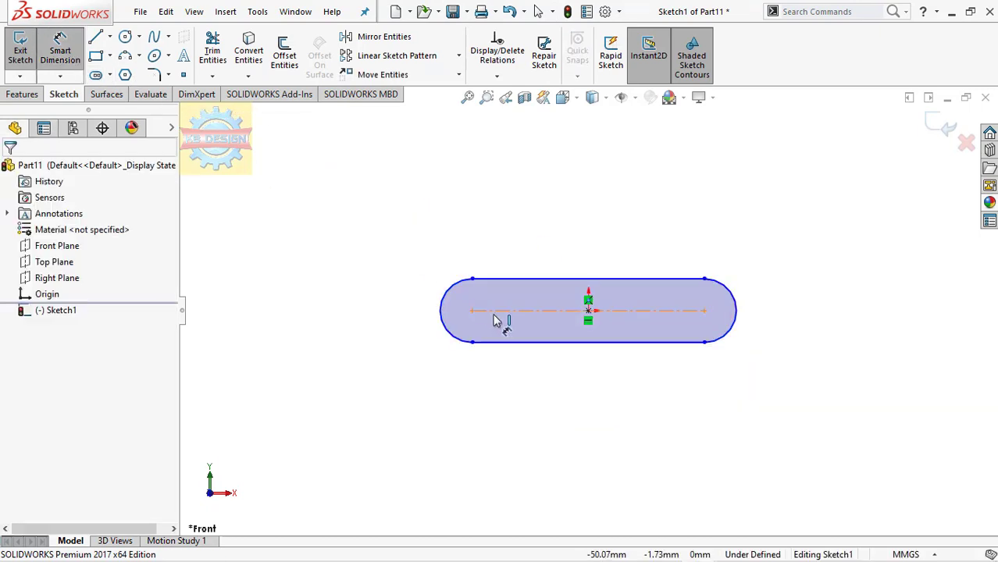
# Step: Dimension the slot to 75 mm between end centres and 15 mm wide
pyautogui.click(495, 316)
pyautogui.click(512, 400)
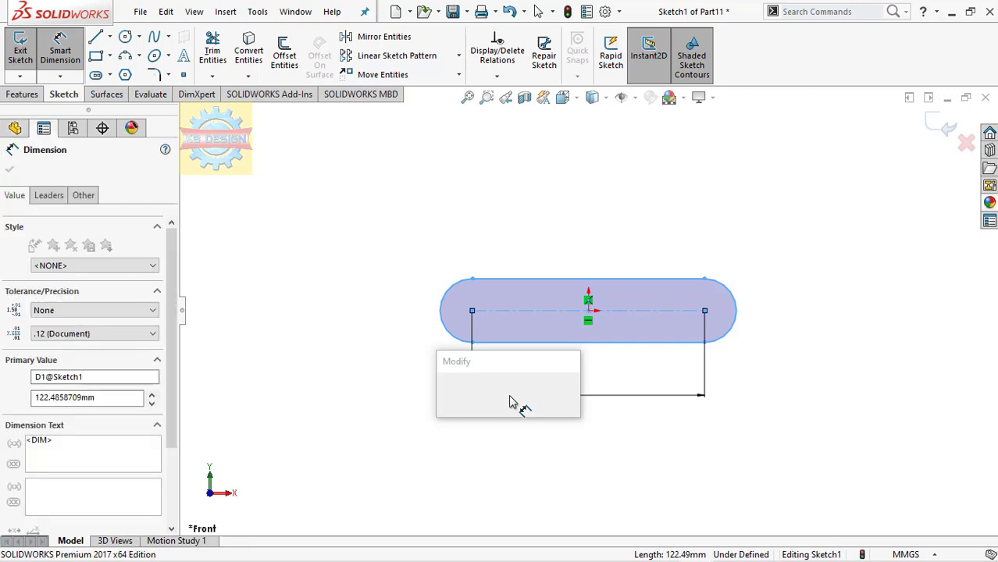
pyautogui.write('75')
pyautogui.press('Return')
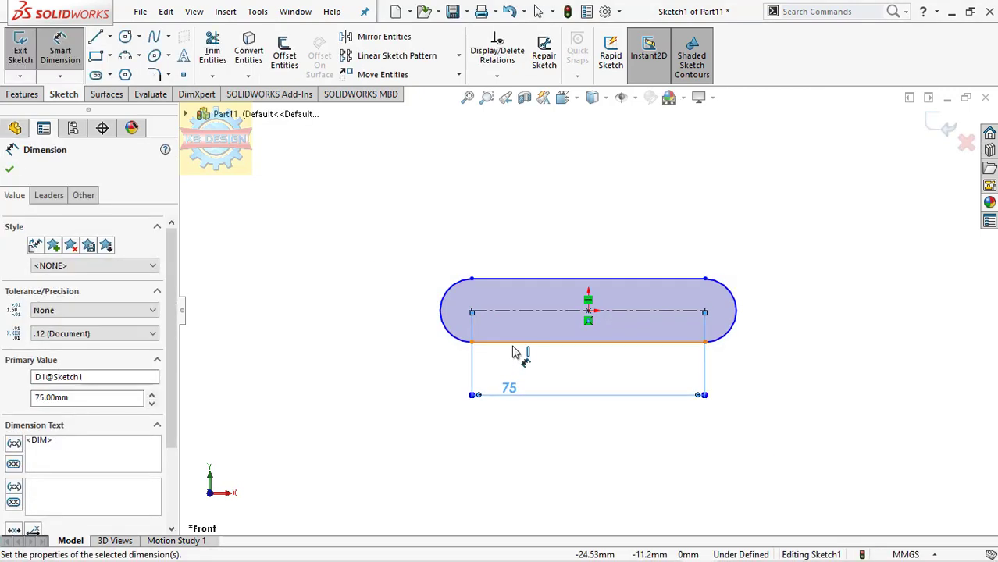
pyautogui.click(512, 301)
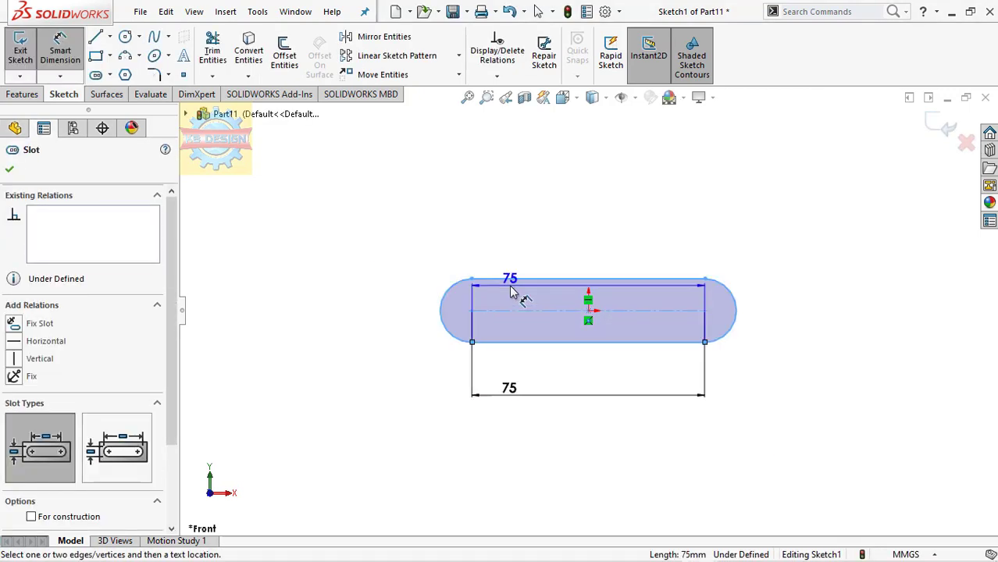
pyautogui.click(380, 311)
pyautogui.write('15')
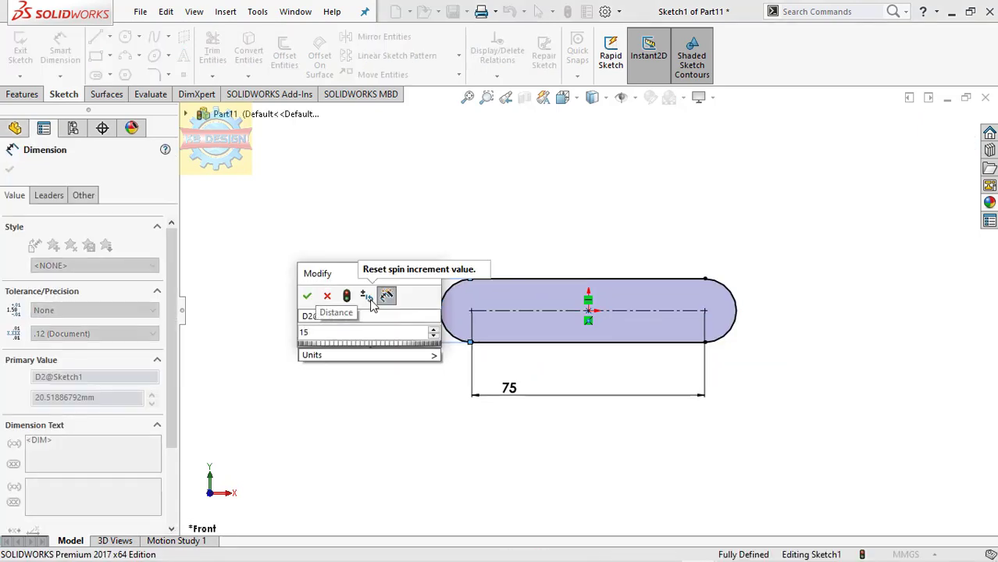
pyautogui.press('Return')
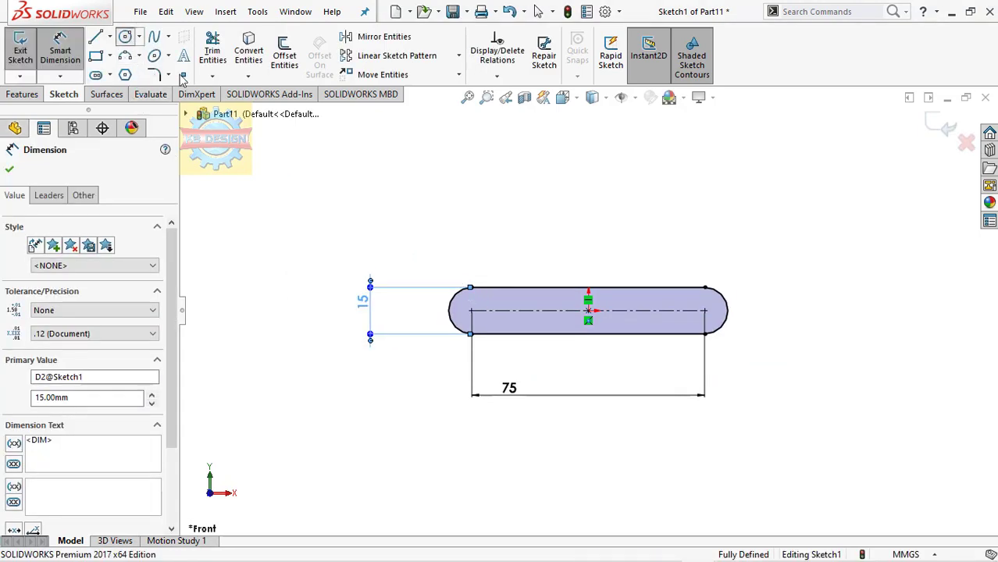
pyautogui.click(125, 37)
# Step: Draw a circle centred on each rounded end of the slot
pyautogui.click(469, 311)
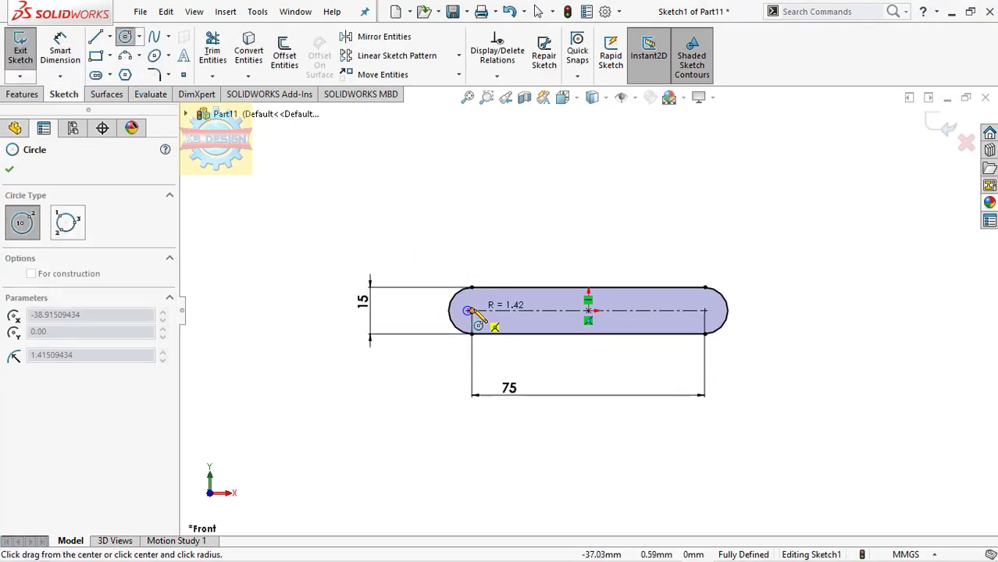
pyautogui.press('Escape')
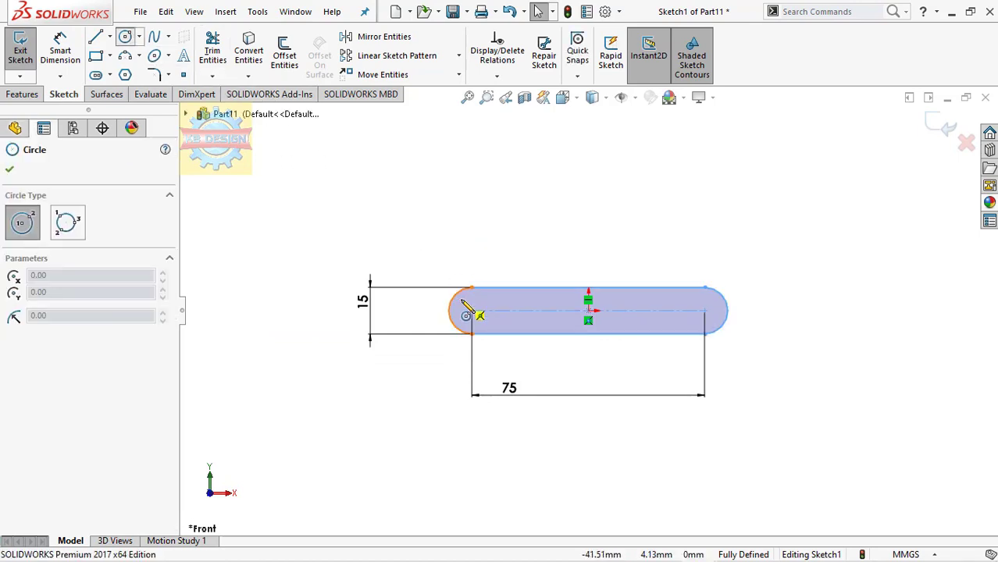
pyautogui.click(471, 312)
pyautogui.click(484, 313)
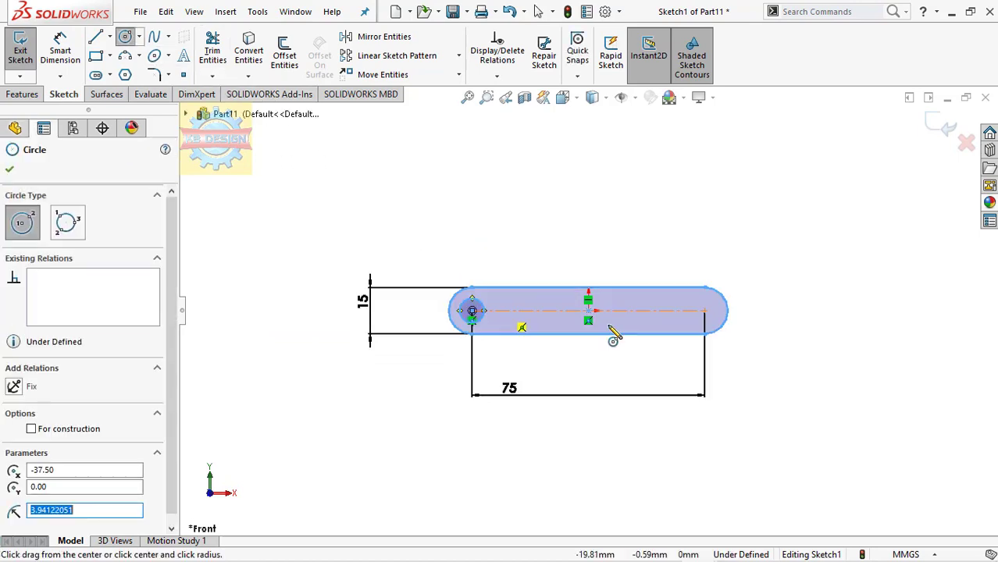
pyautogui.click(705, 310)
pyautogui.click(712, 303)
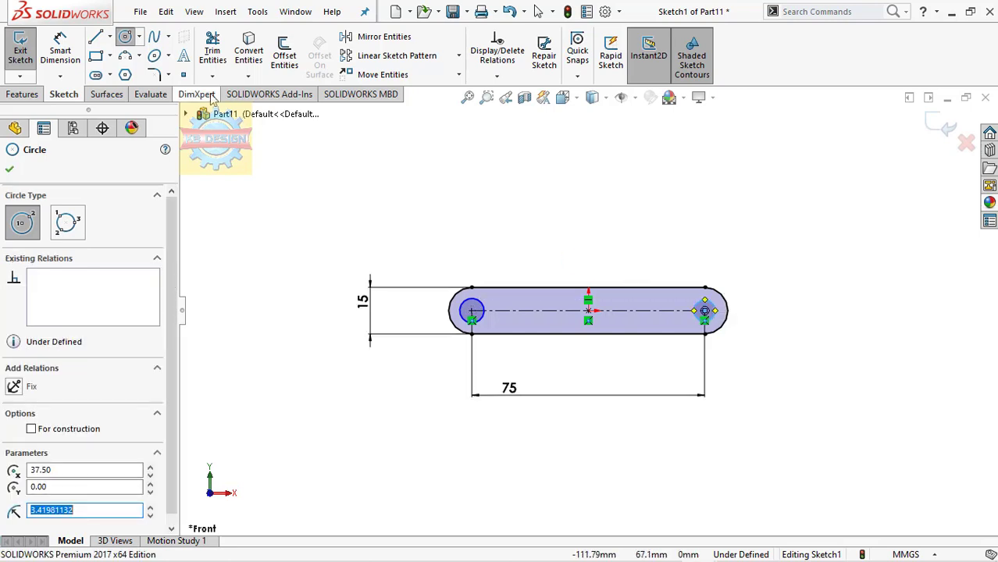
# Step: Dimension both end circles to a 5 mm diameter
pyautogui.click(72, 54)
pyautogui.click(464, 306)
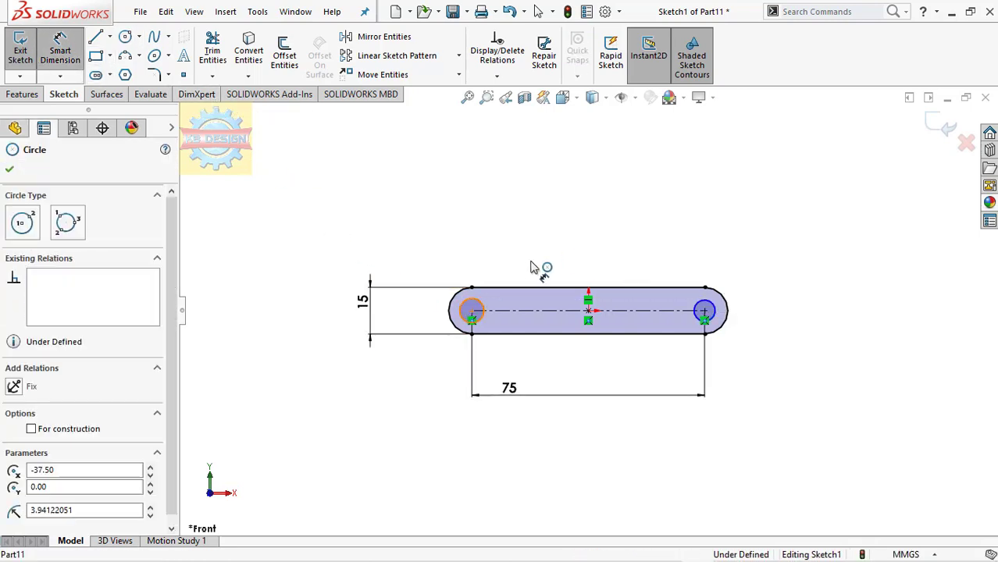
pyautogui.click(534, 267)
pyautogui.write('5')
pyautogui.press('Return')
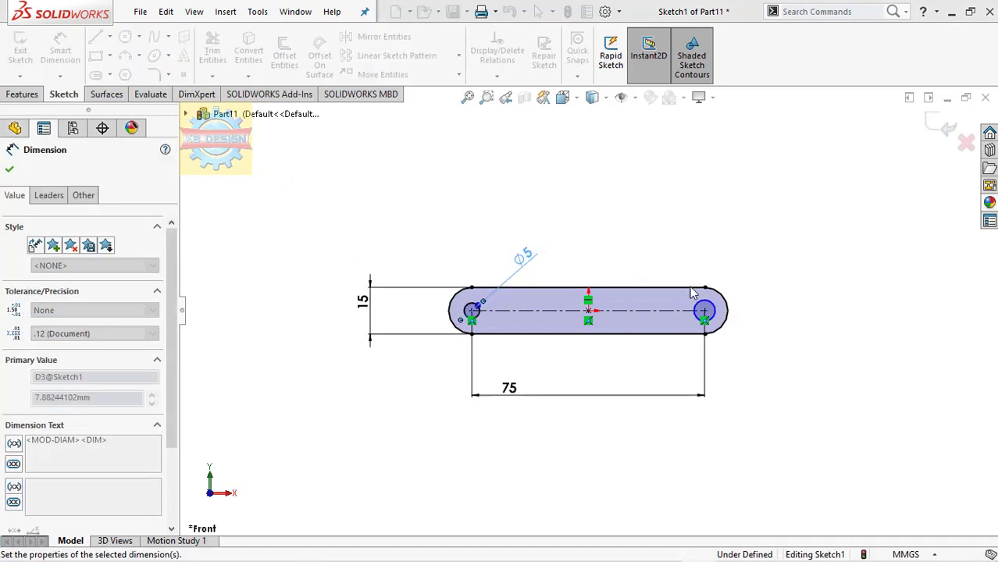
pyautogui.click(707, 304)
pyautogui.click(749, 271)
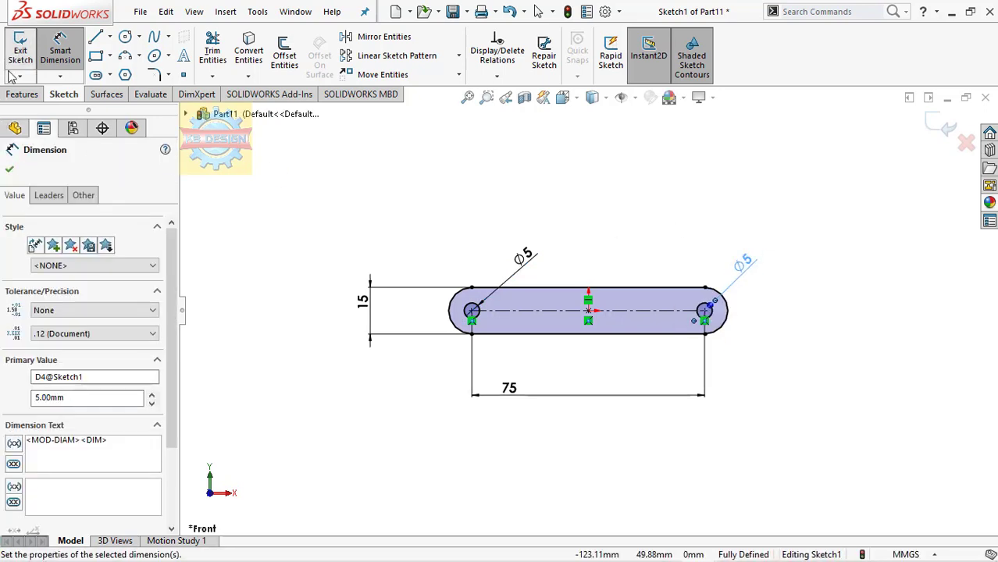
pyautogui.click(17, 94)
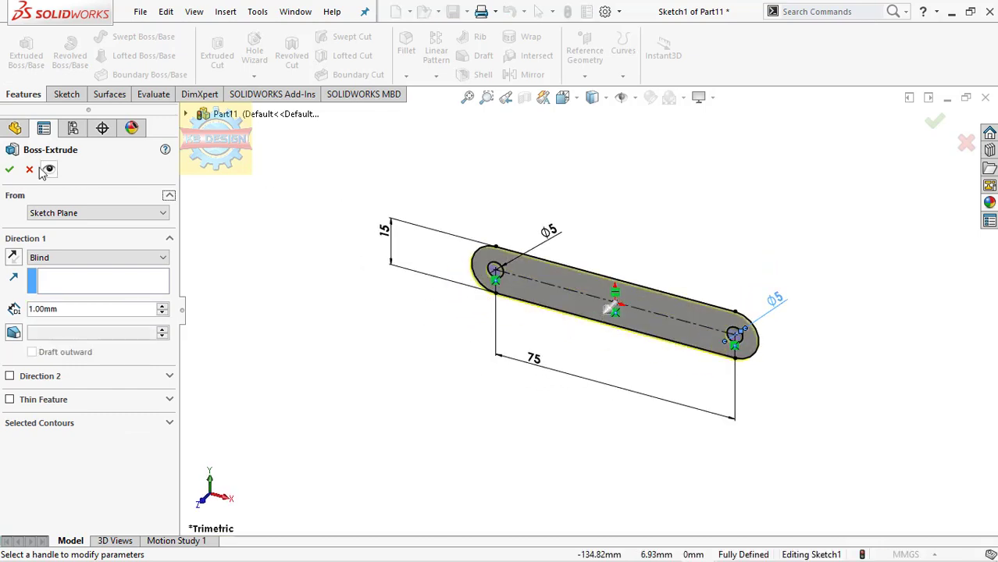
# Step: Accept the extrusion of the slot sketch into a plate with two holes
pyautogui.click(11, 168)
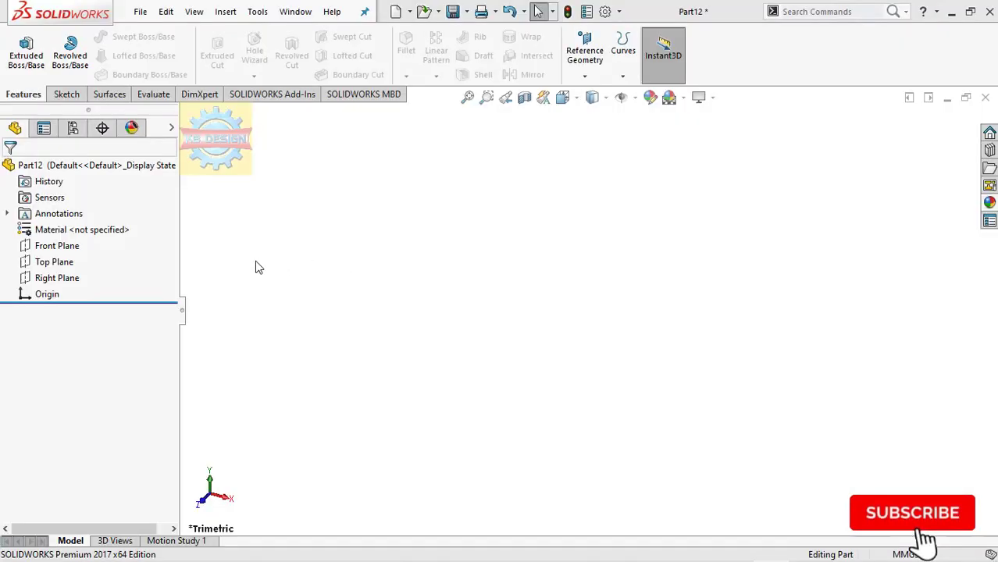
# Step: In Part12, sketch a centrepoint slot on the Front Plane starting at the origin
pyautogui.click(48, 246)
pyautogui.click(57, 228)
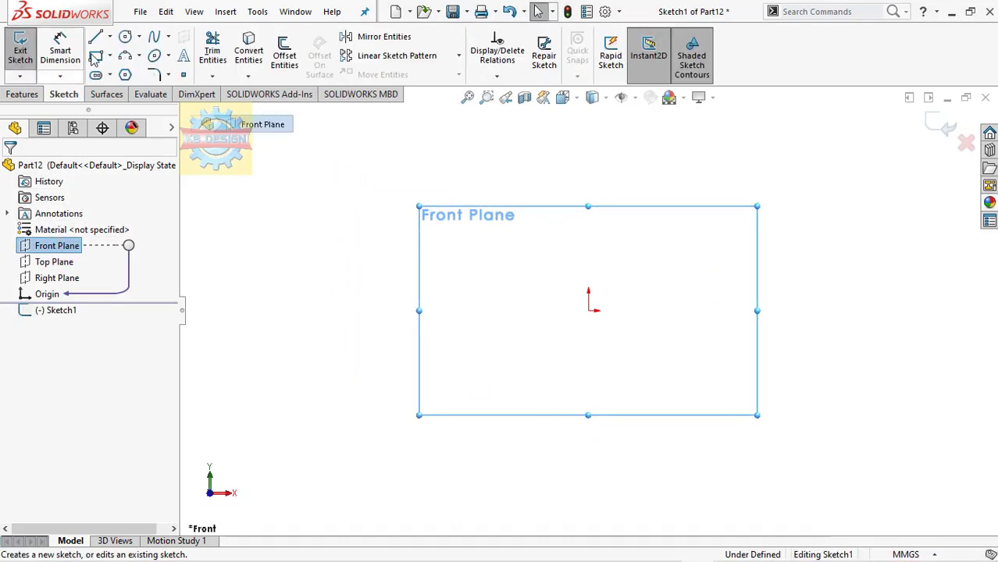
pyautogui.click(97, 76)
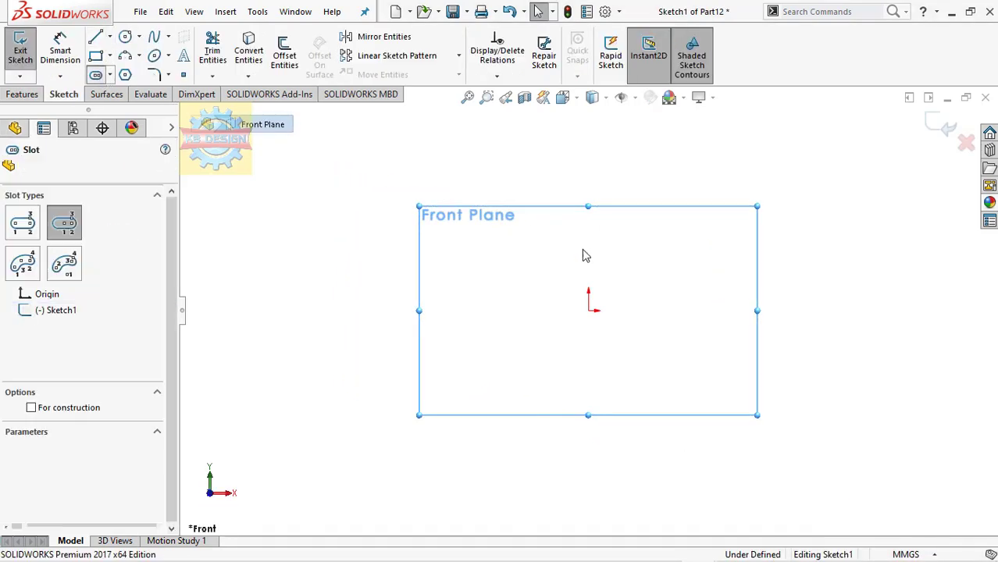
pyautogui.click(589, 310)
pyautogui.click(684, 310)
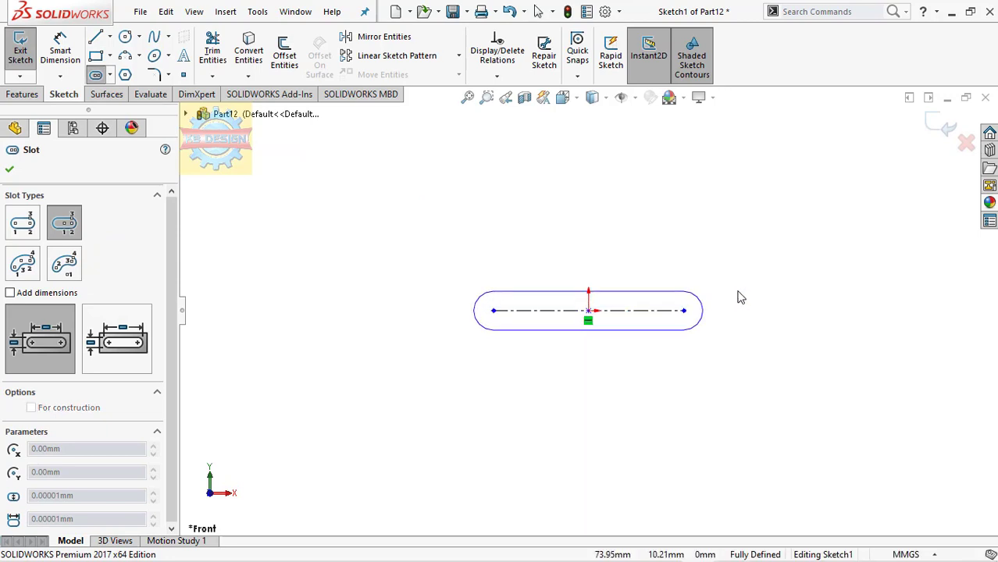
pyautogui.click(815, 296)
# Step: Dimension the slot to 230 mm between end centres and 15 mm wide
pyautogui.click(60, 51)
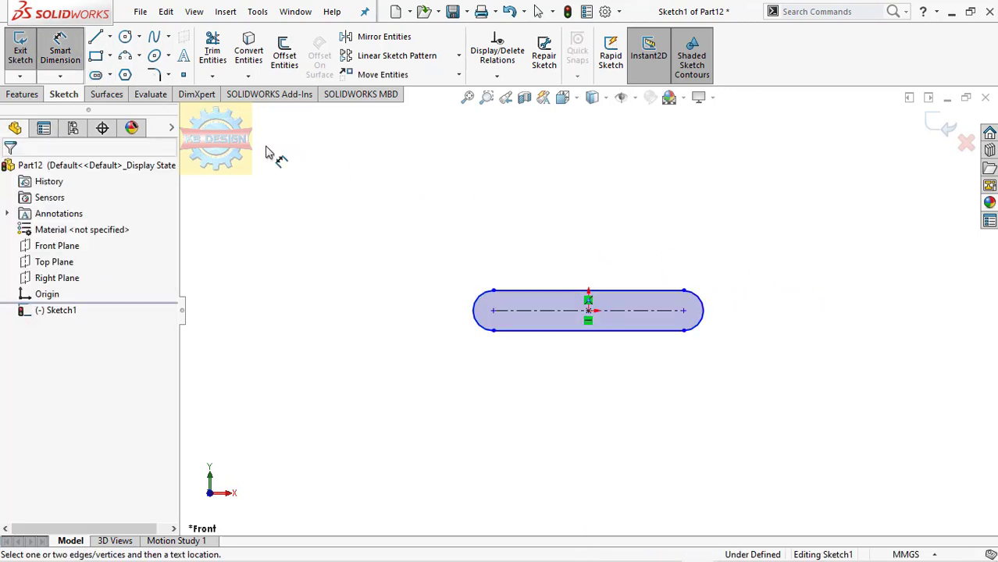
pyautogui.click(568, 322)
pyautogui.click(573, 369)
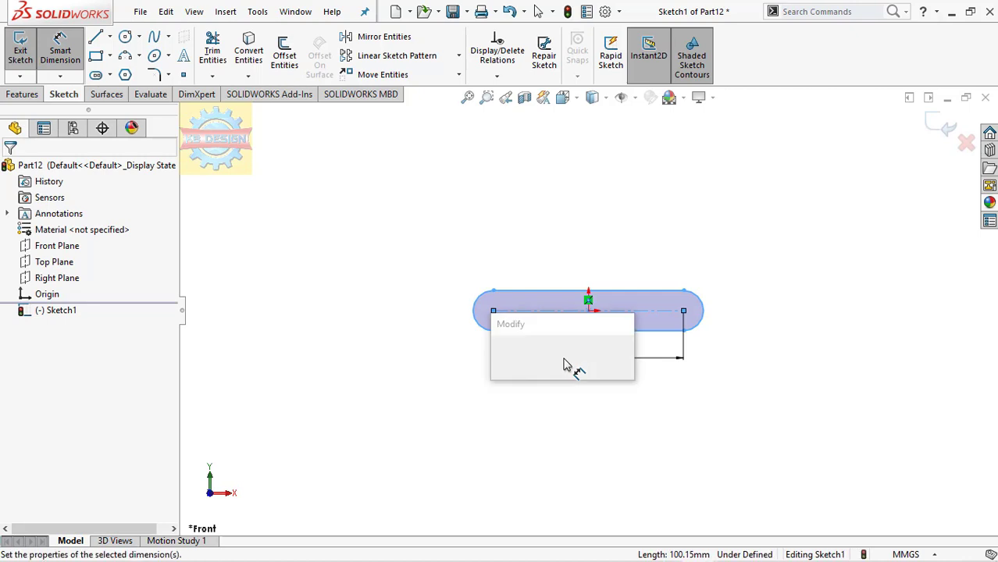
pyautogui.write('230')
pyautogui.press('Return')
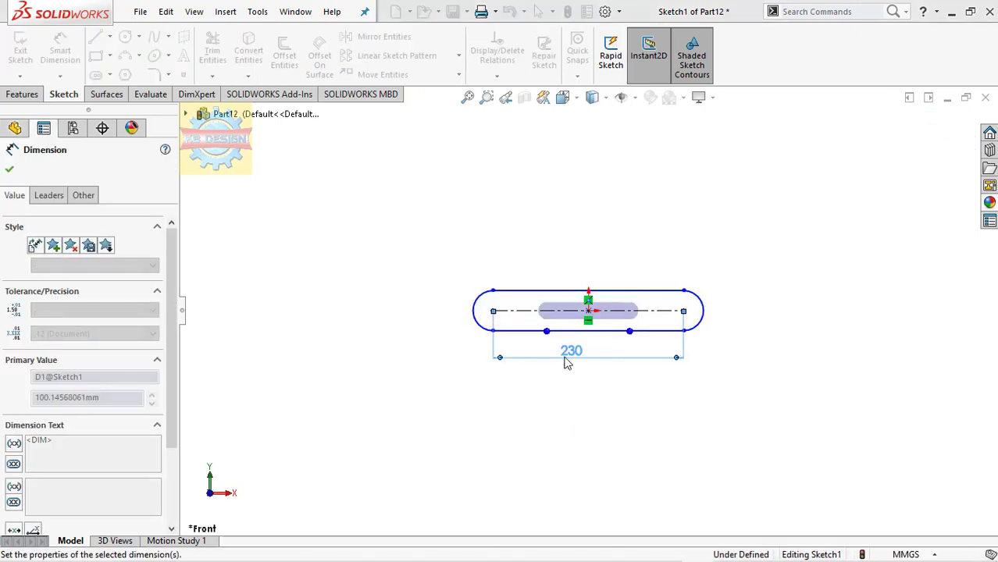
pyautogui.click(533, 326)
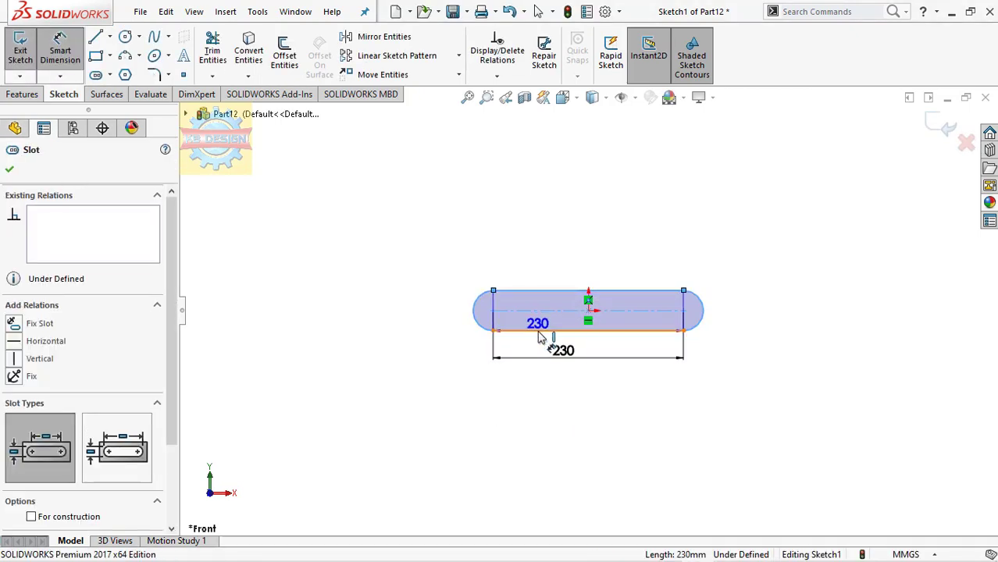
pyautogui.click(545, 290)
pyautogui.click(548, 247)
pyautogui.write('1')
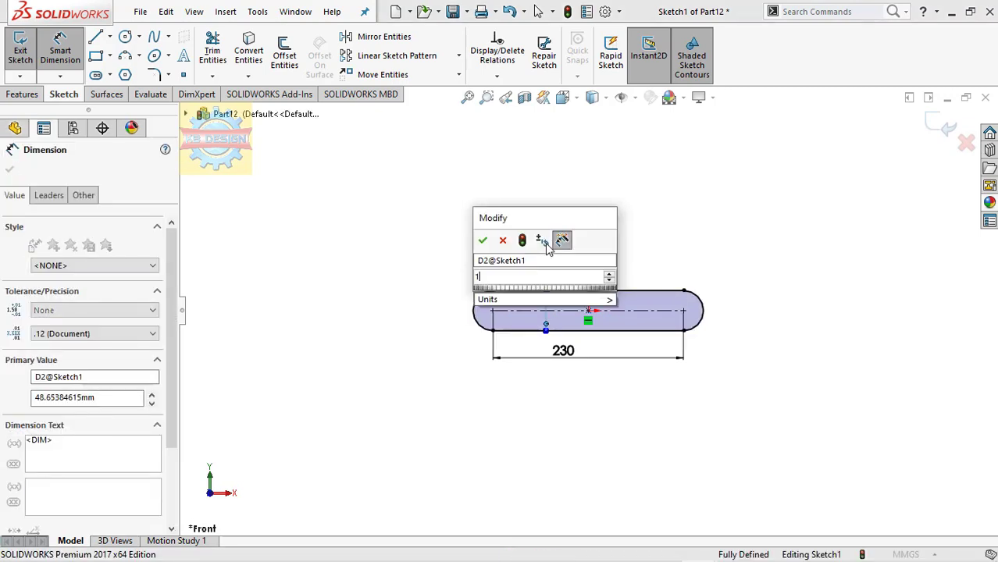
pyautogui.write('5')
pyautogui.press('Return')
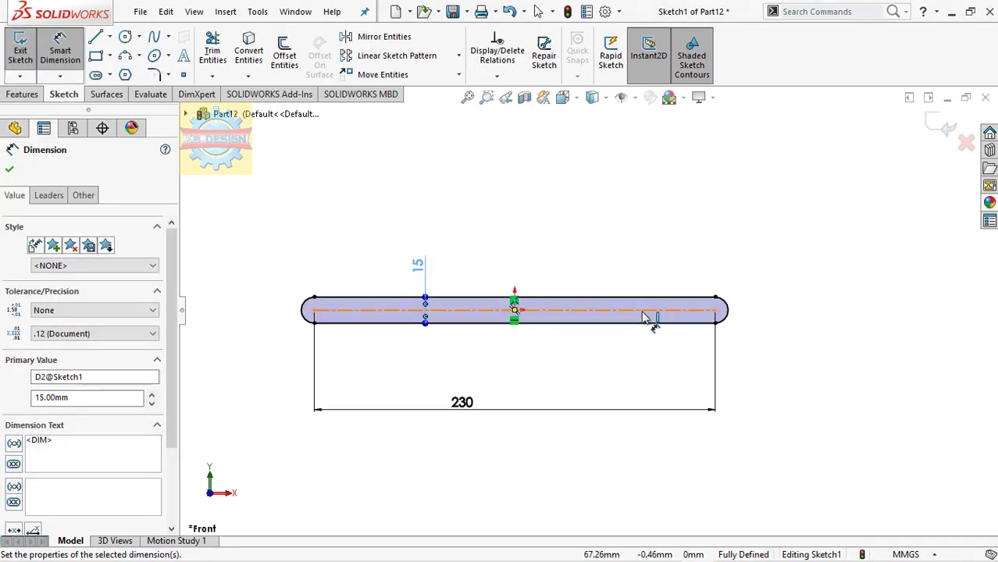
# Step: Draw a circle at the centre of each slot end
pyautogui.press('c')
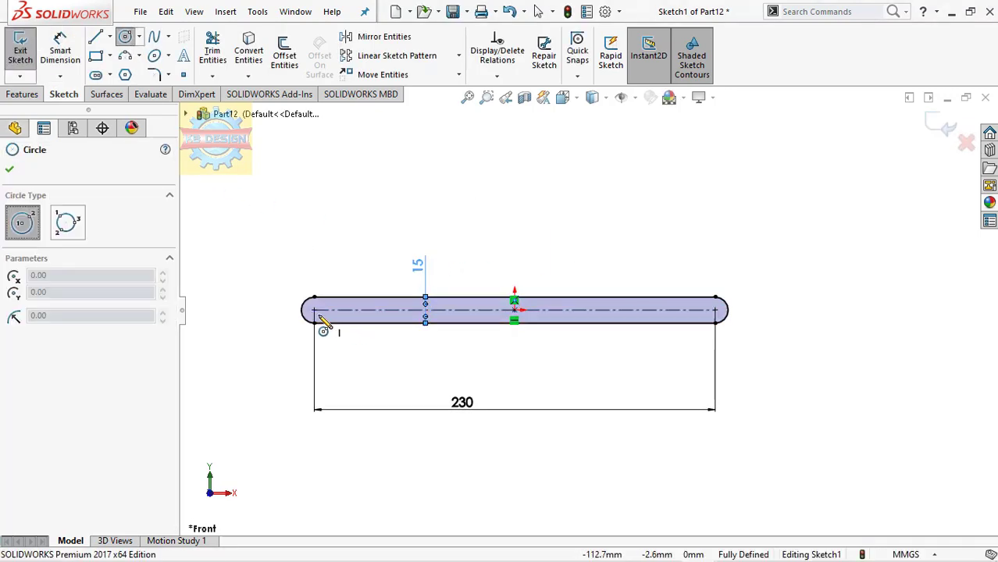
pyautogui.click(314, 311)
pyautogui.click(320, 311)
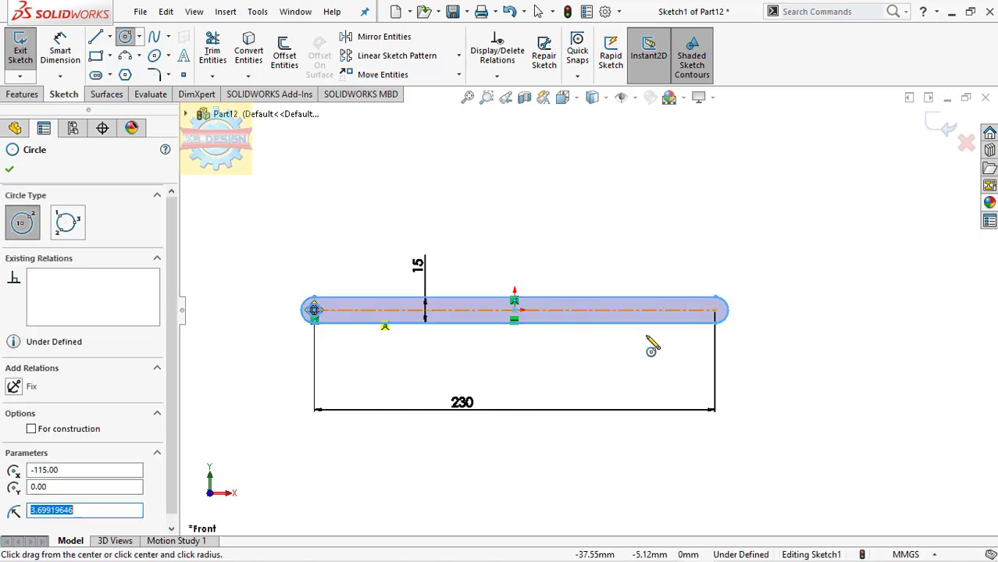
pyautogui.click(715, 310)
pyautogui.click(717, 312)
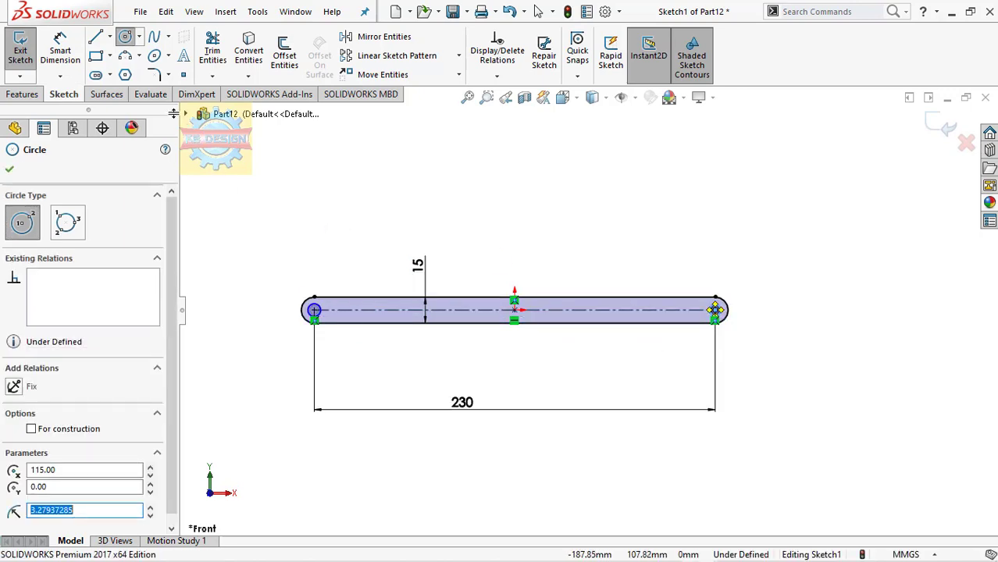
# Step: Dimension both circles to 5 mm diameter and exit the sketch
pyautogui.click(78, 61)
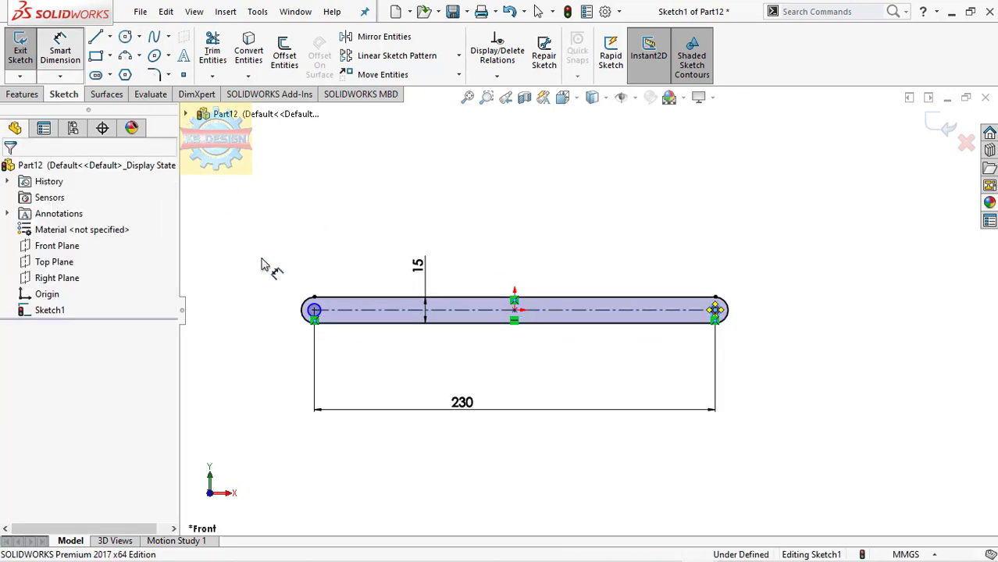
pyautogui.click(316, 310)
pyautogui.click(337, 269)
pyautogui.write('5')
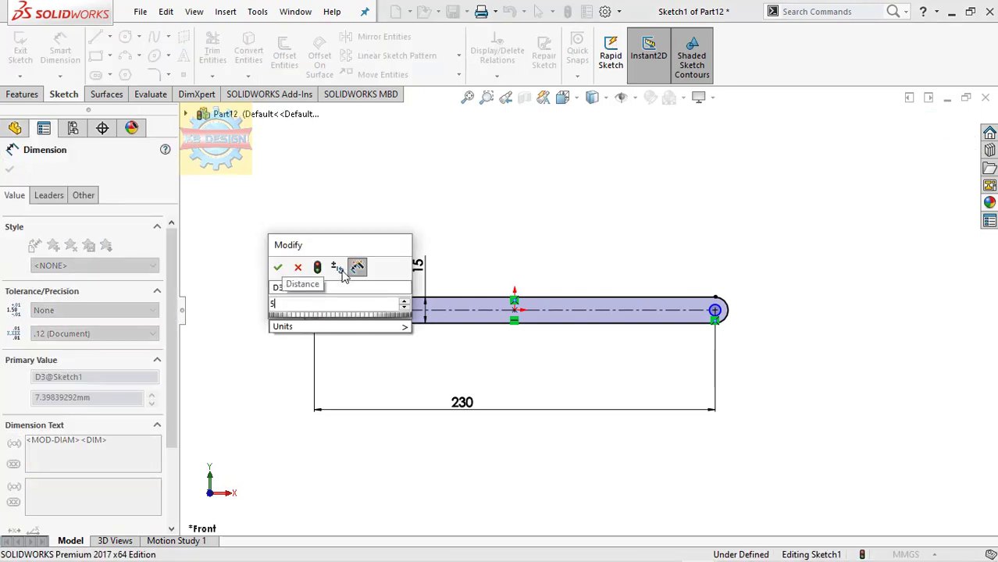
pyautogui.press('Return')
pyautogui.click(726, 312)
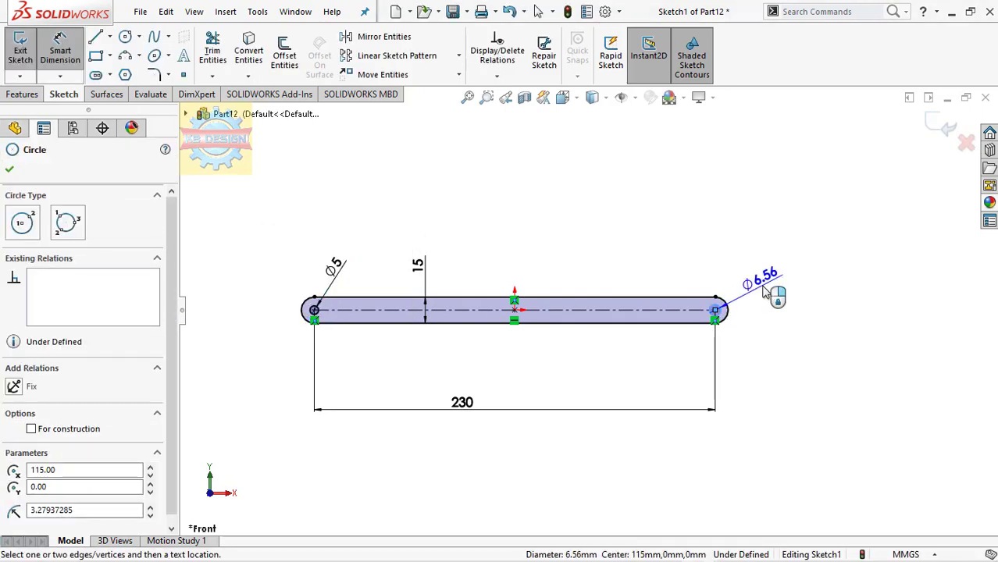
pyautogui.click(768, 290)
pyautogui.write('5')
pyautogui.press('Return')
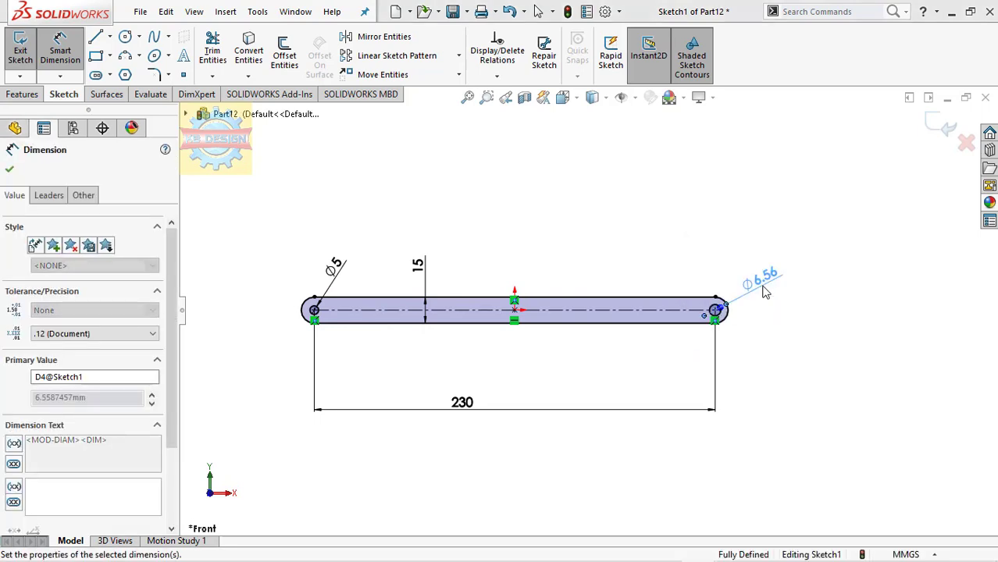
pyautogui.click(8, 48)
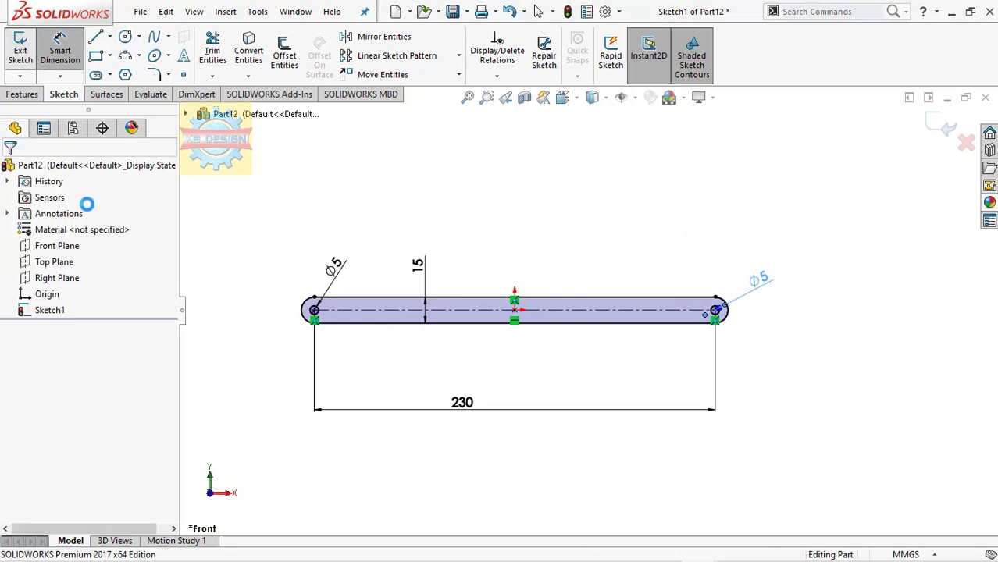
pyautogui.click(75, 264)
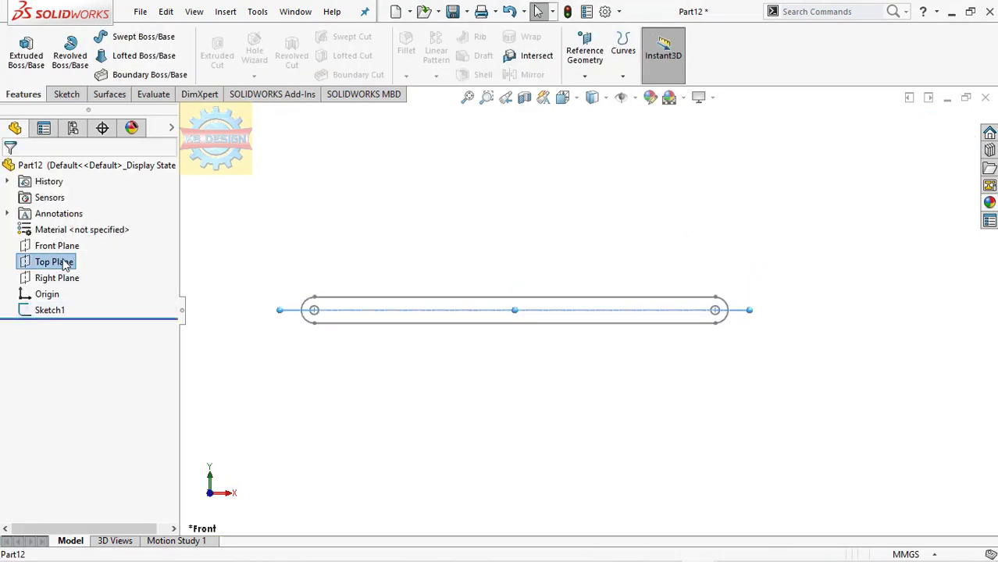
# Step: On the Top Plane, viewed normal, draw a three-line stepped path: flat, slope, flat
pyautogui.rightClick(64, 265)
pyautogui.click(78, 234)
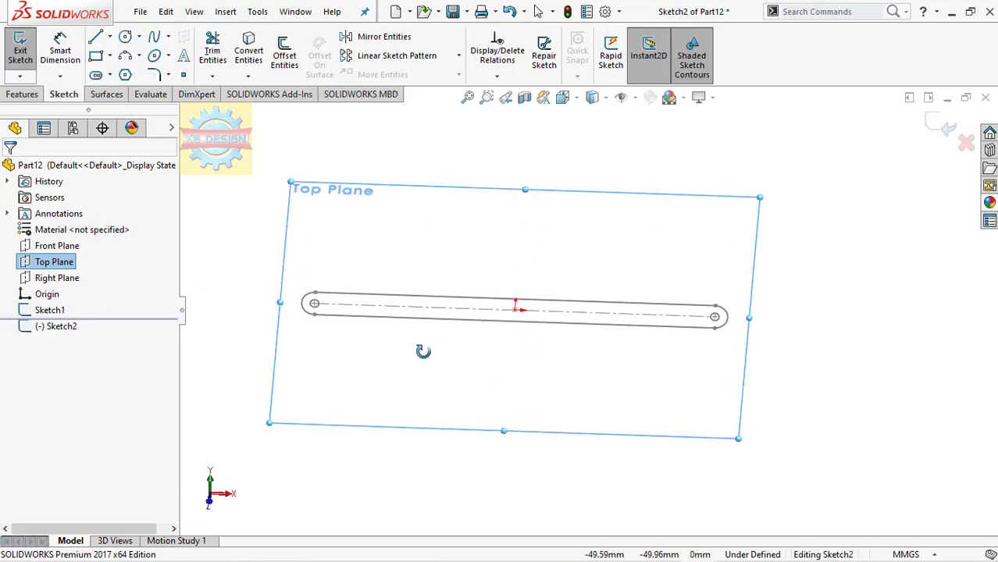
pyautogui.press('space')
pyautogui.click(520, 241)
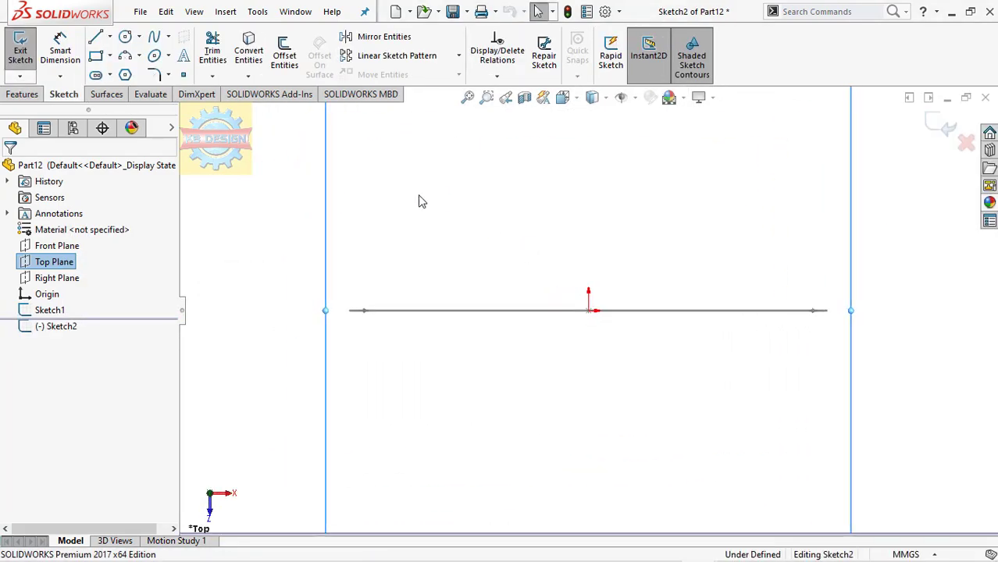
pyautogui.click(97, 38)
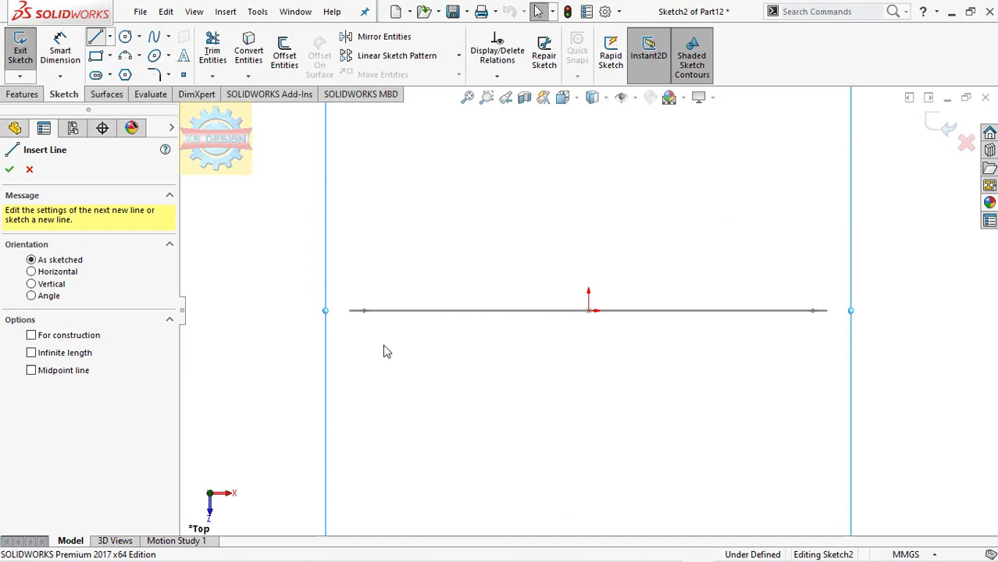
pyautogui.click(349, 386)
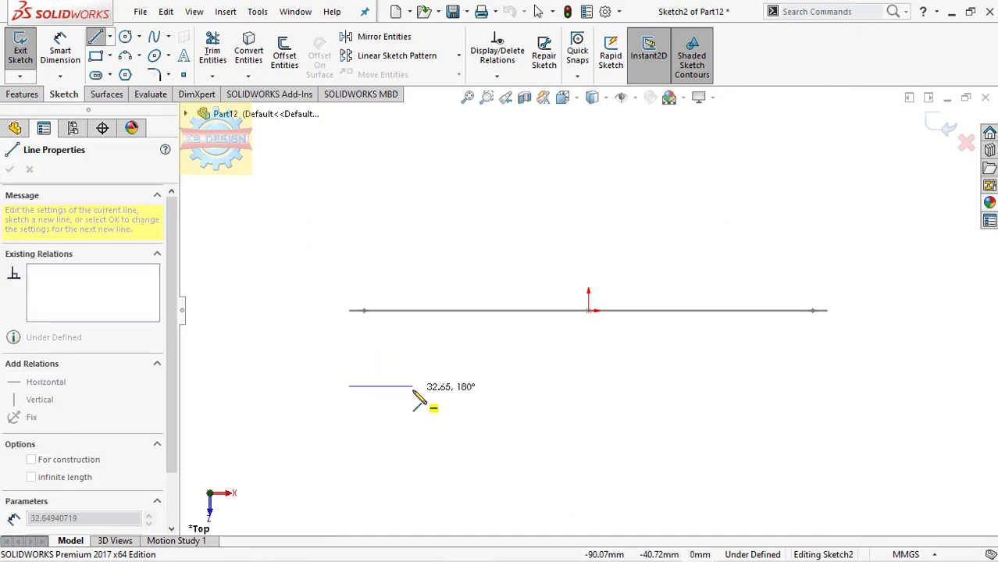
pyautogui.click(413, 385)
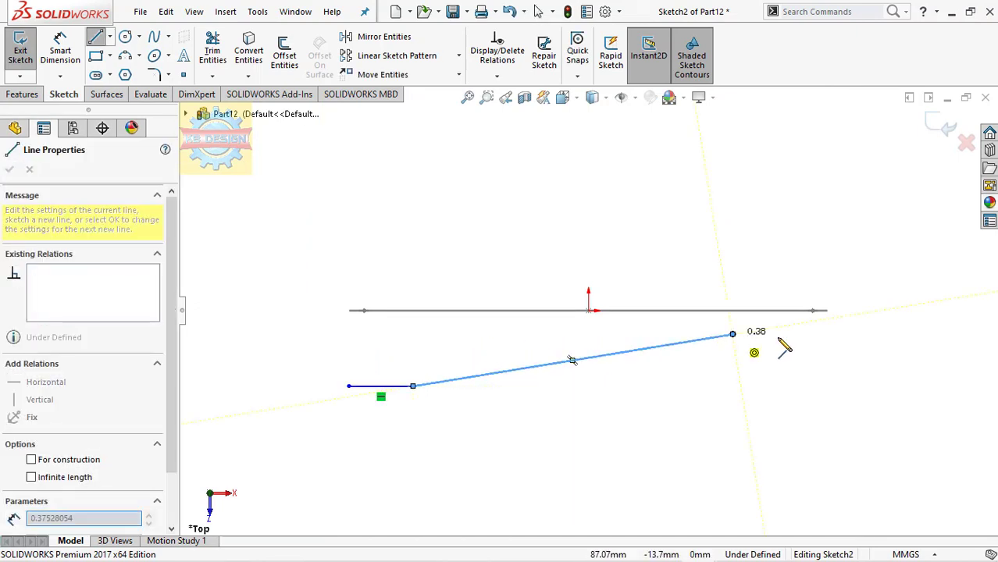
pyautogui.click(732, 334)
pyautogui.click(821, 334)
pyautogui.press('Escape')
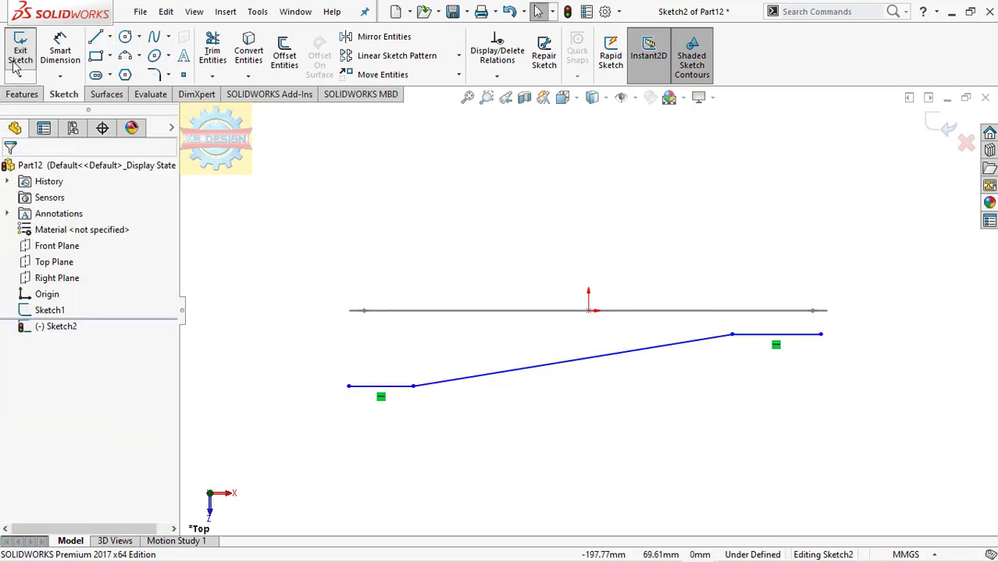
# Step: Dimension the path's overall length to 245 mm
pyautogui.click(60, 51)
pyautogui.click(363, 394)
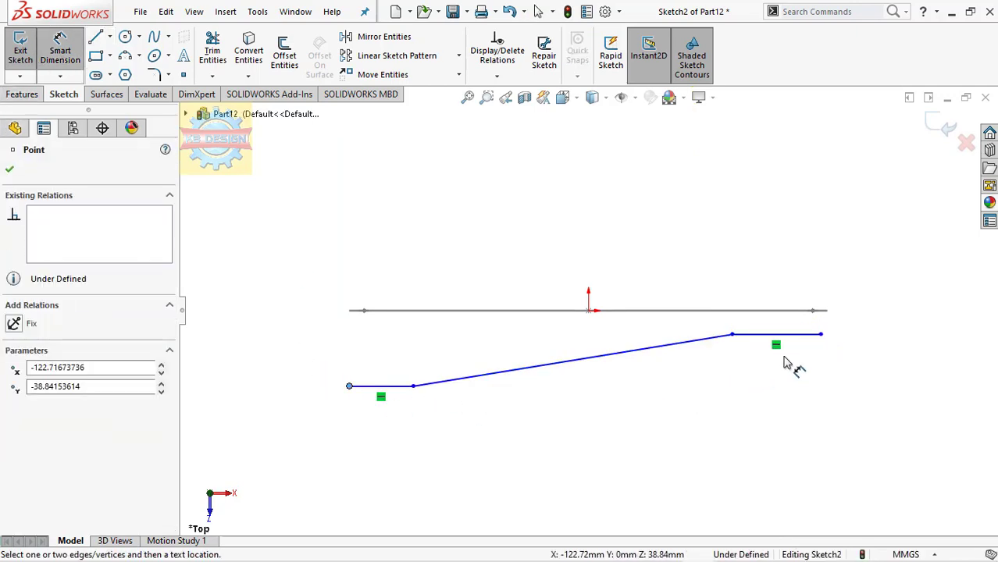
pyautogui.click(820, 334)
pyautogui.click(751, 473)
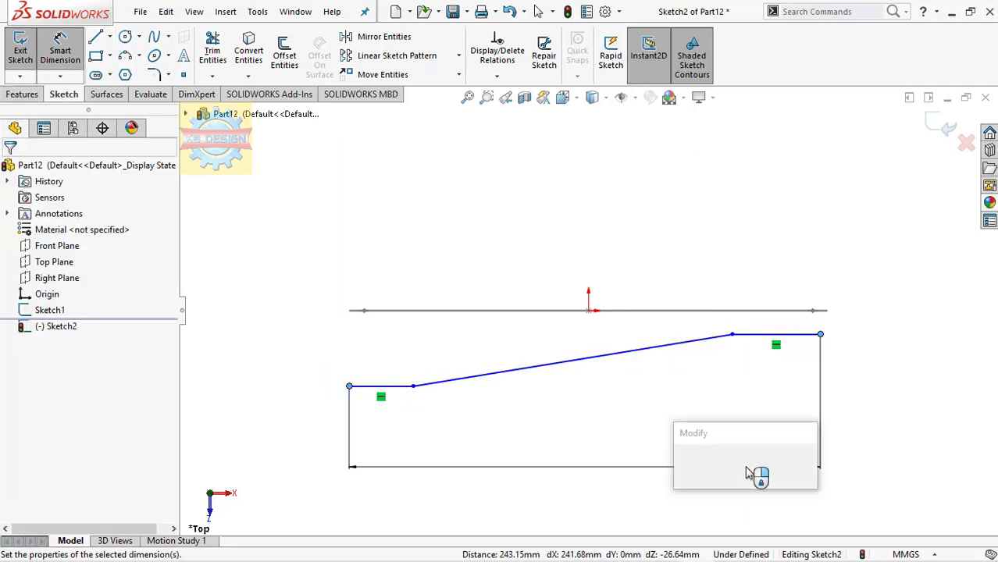
pyautogui.write('245')
pyautogui.press('Return')
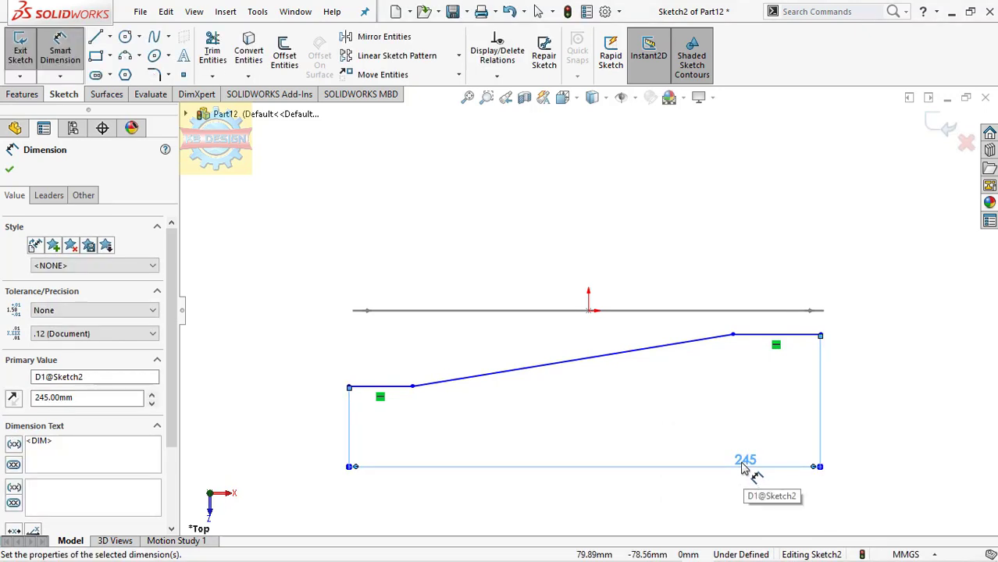
# Step: Set both flat segments of the path to 65 mm
pyautogui.click(396, 398)
pyautogui.click(401, 423)
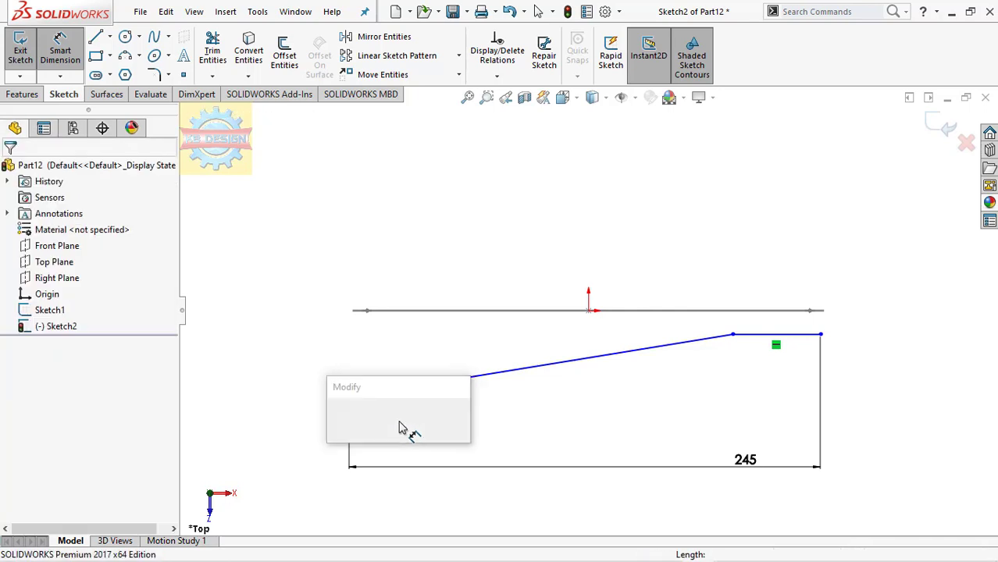
pyautogui.write('65')
pyautogui.press('Return')
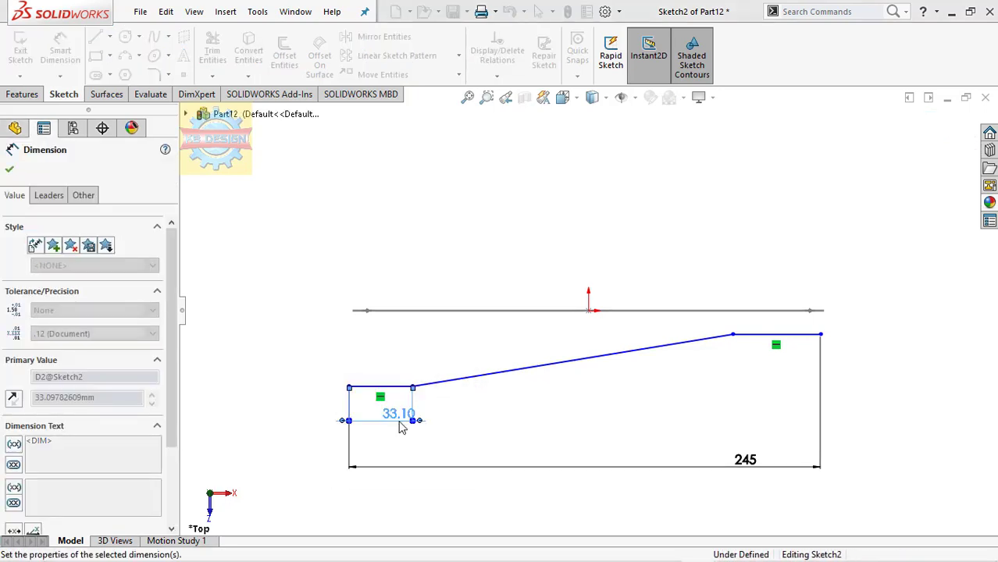
pyautogui.click(746, 337)
pyautogui.click(751, 401)
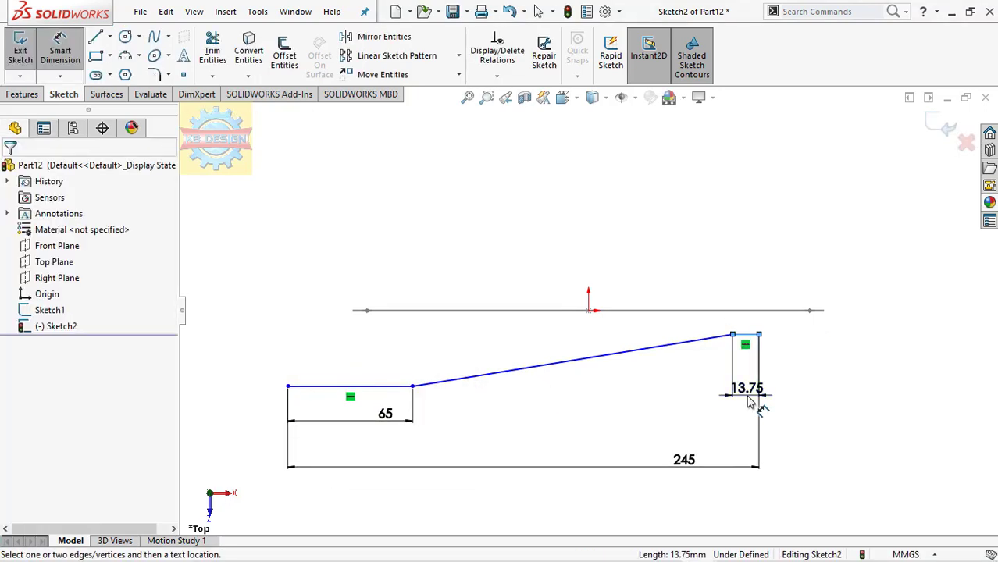
pyautogui.write('65')
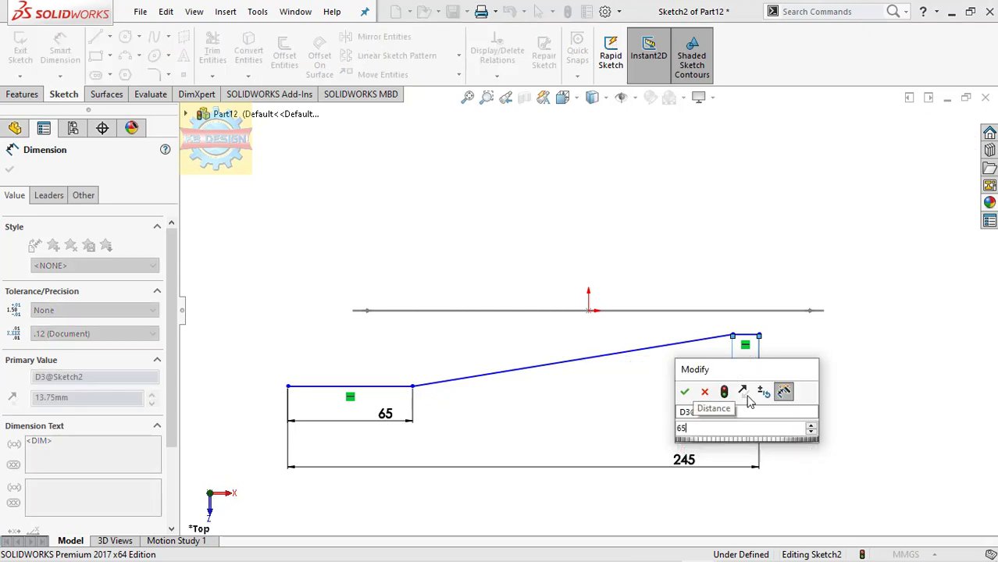
pyautogui.press('Return')
pyautogui.press('Escape')
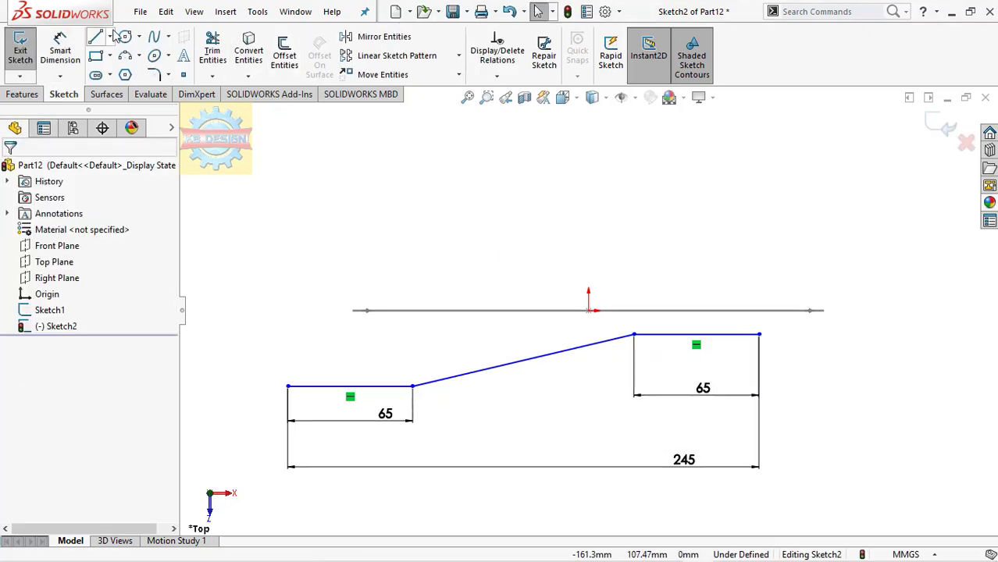
# Step: Add a vertical centerline from the slope's midpoint to the origin
pyautogui.click(111, 37)
pyautogui.click(195, 68)
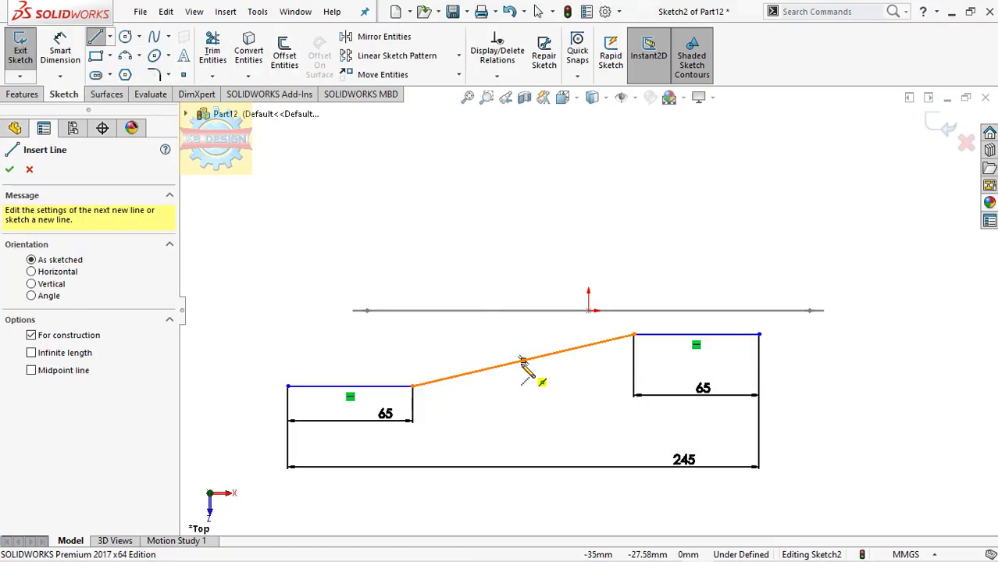
pyautogui.moveTo(523, 361); pyautogui.dragTo(585, 313)
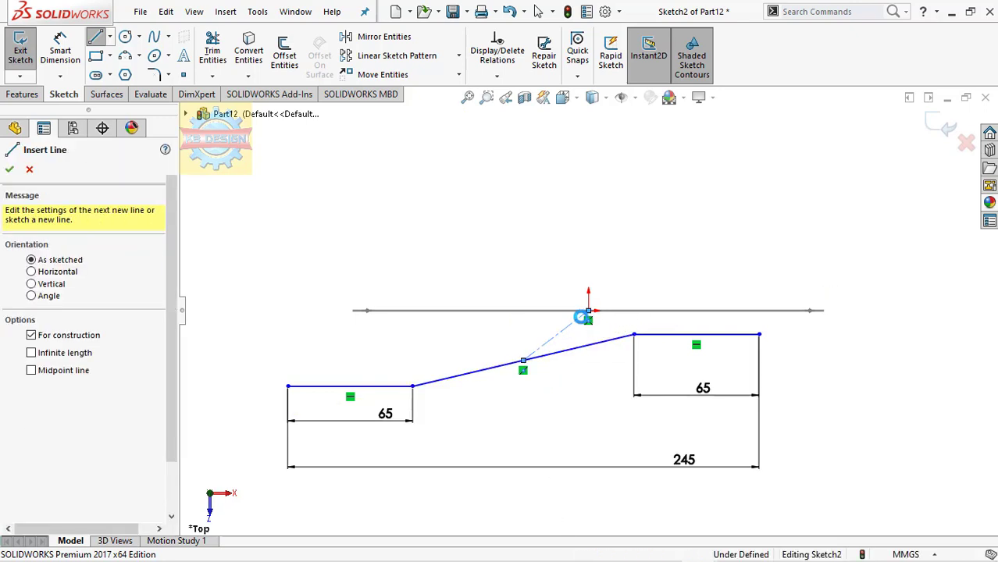
pyautogui.press('Escape')
pyautogui.click(28, 337)
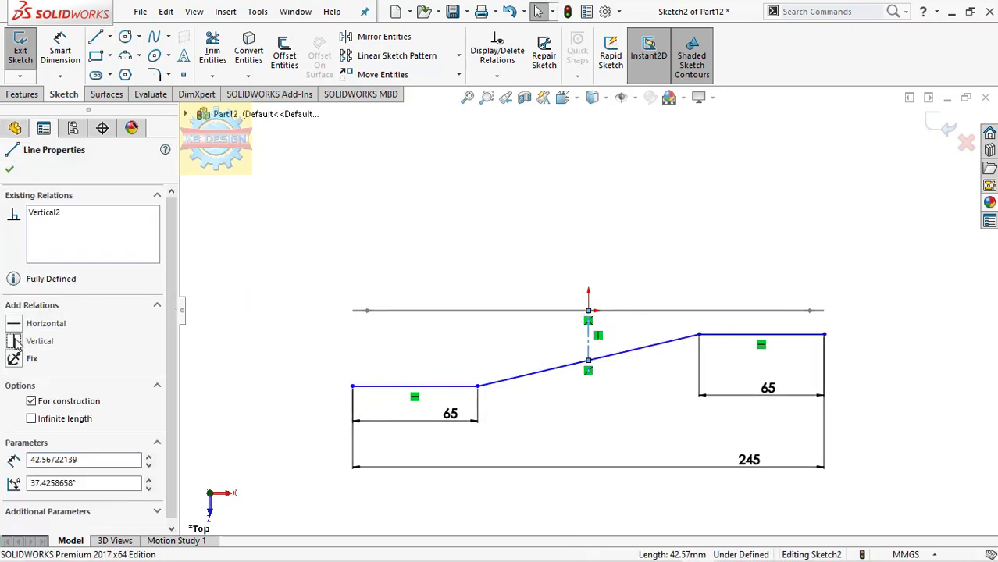
pyautogui.press('Escape')
# Step: Dimension the vertical offset between the two flats to 19 mm
pyautogui.click(60, 51)
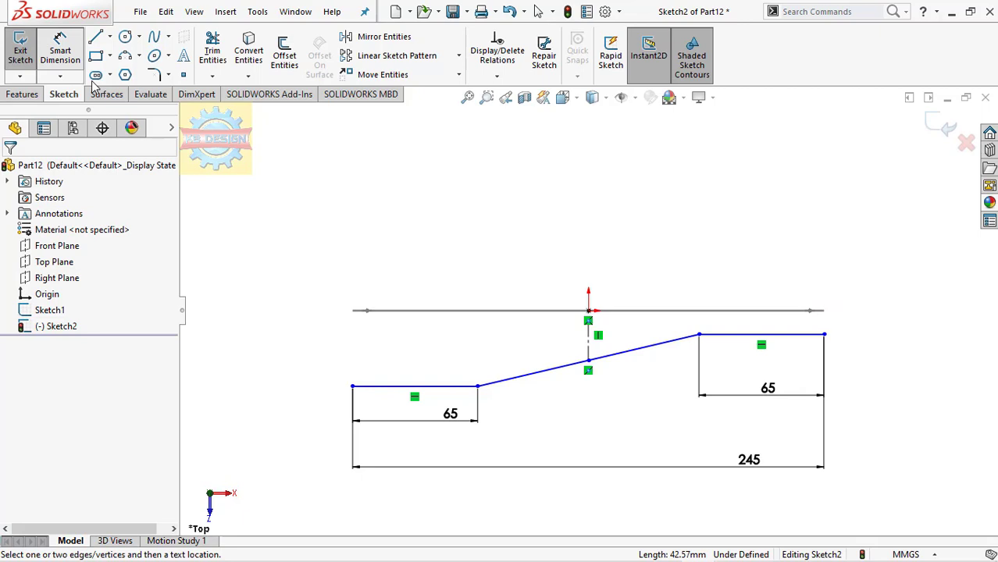
pyautogui.click(478, 386)
pyautogui.click(780, 335)
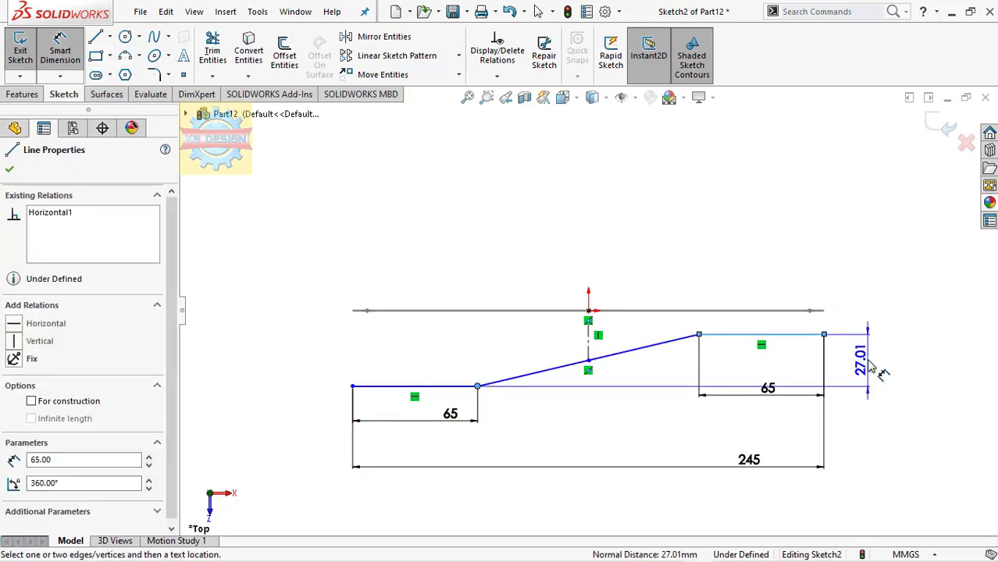
pyautogui.click(870, 367)
pyautogui.write('19')
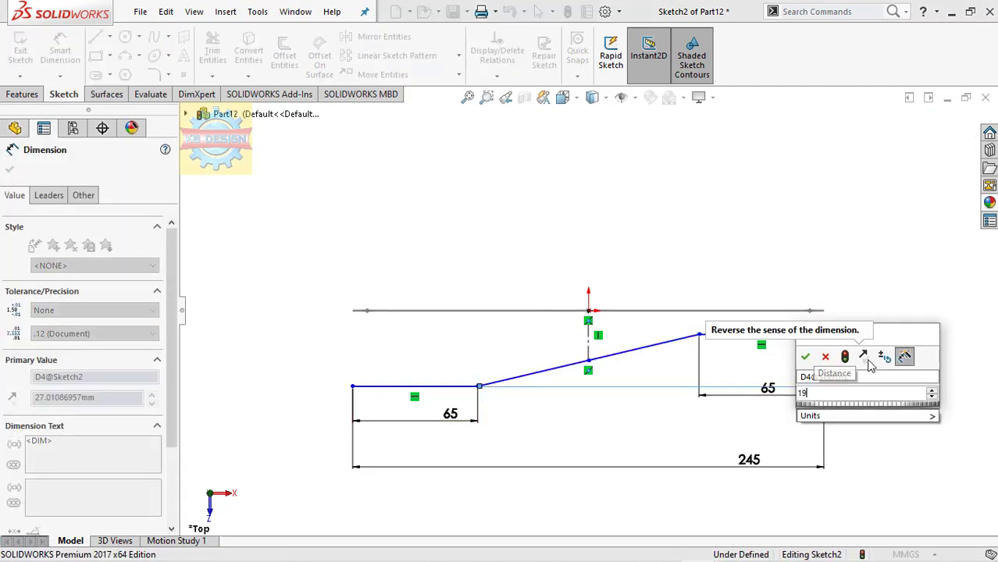
pyautogui.press('Return')
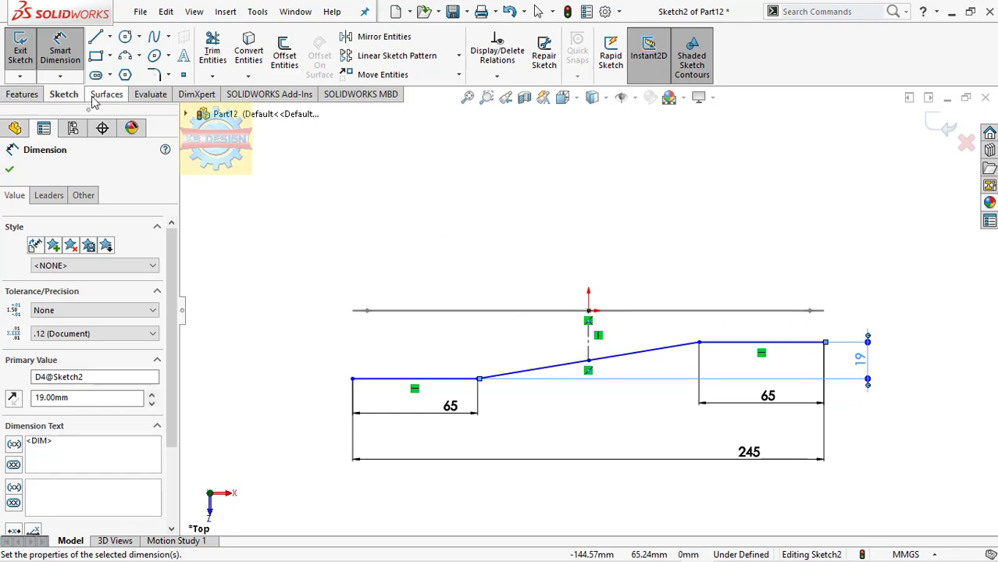
pyautogui.click(101, 94)
# Step: Extrude the stepped path as a 50 mm Mid Plane surface
pyautogui.click(25, 51)
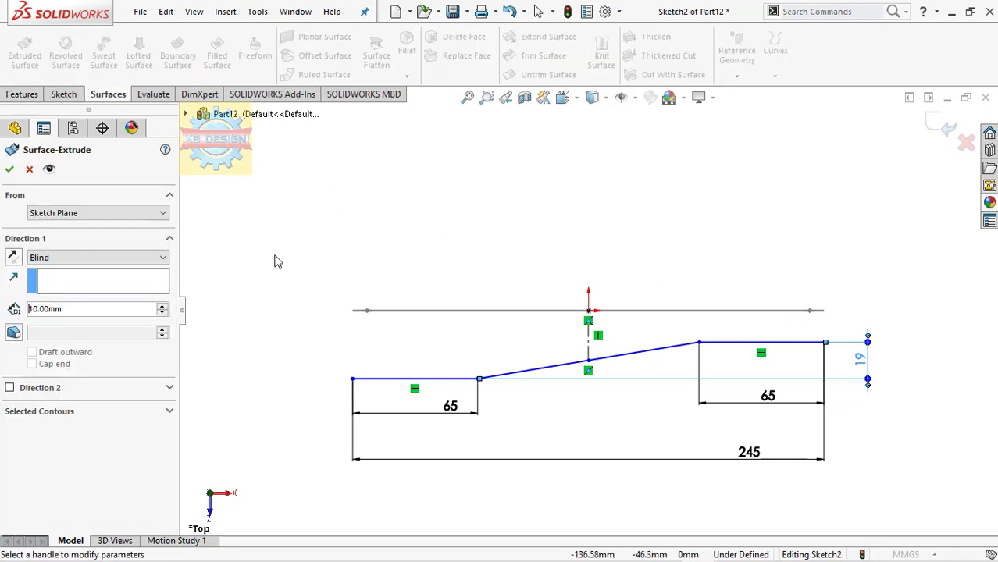
pyautogui.click(162, 306)
pyautogui.click(162, 305)
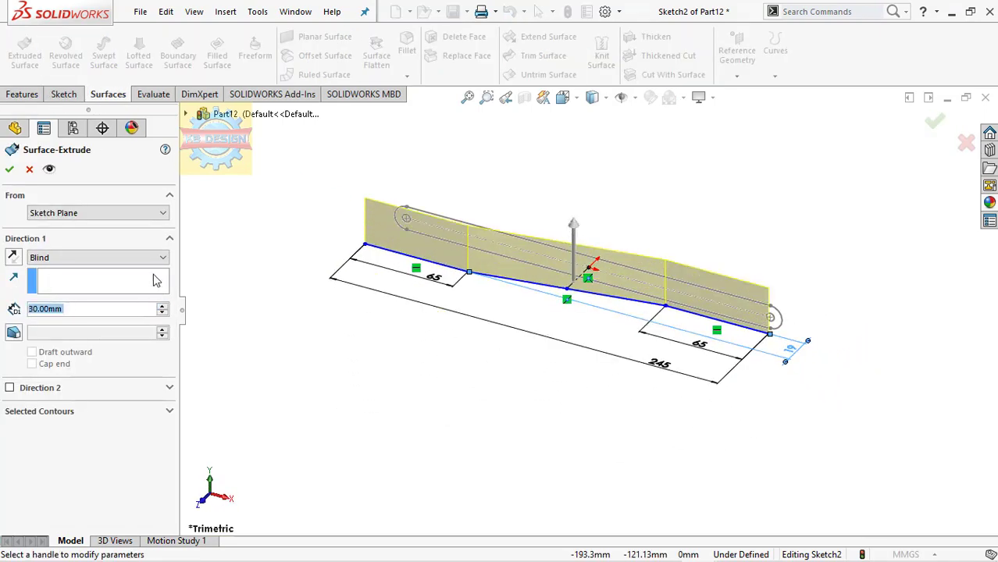
pyautogui.click(132, 266)
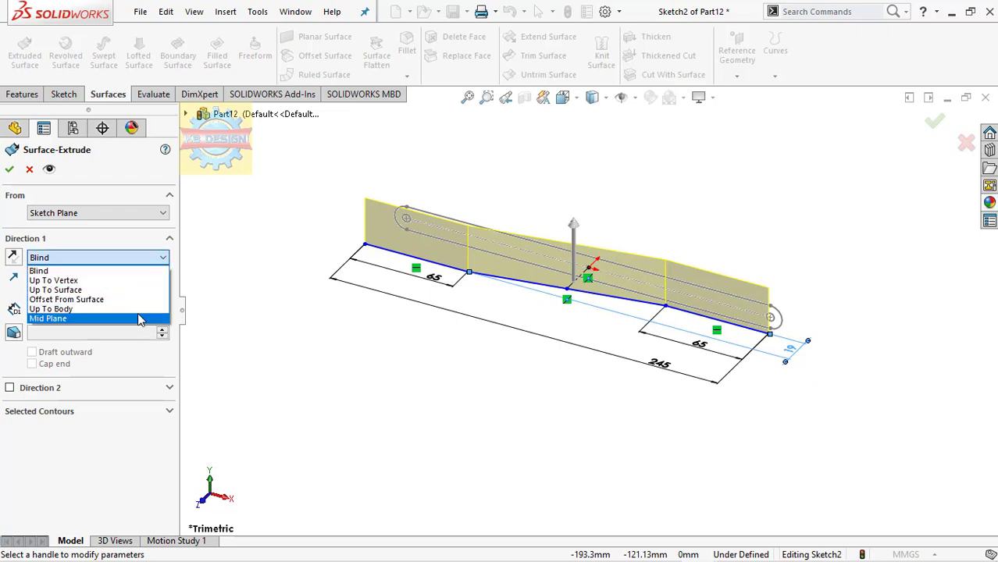
pyautogui.click(141, 322)
pyautogui.click(163, 308)
pyautogui.click(163, 308)
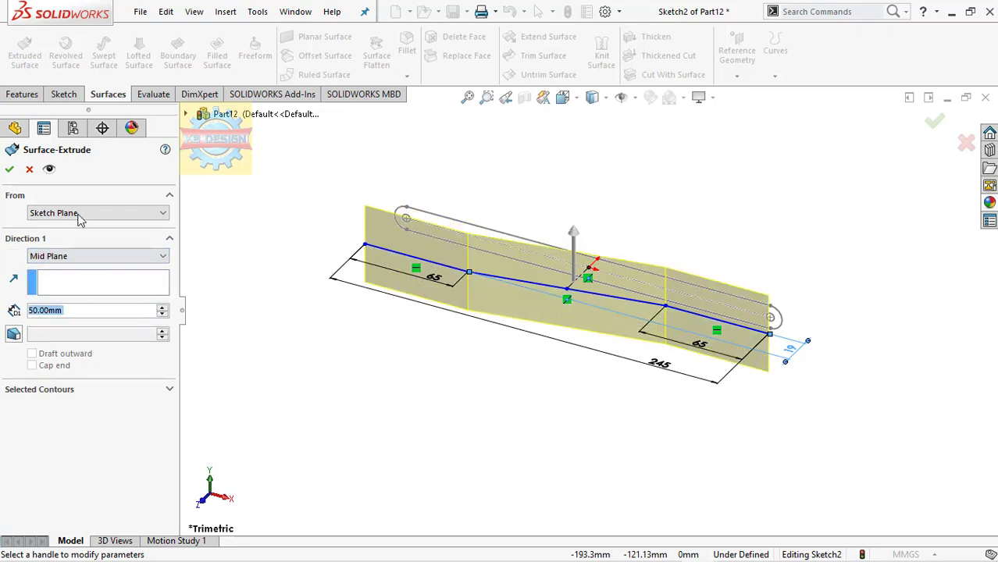
pyautogui.click(11, 169)
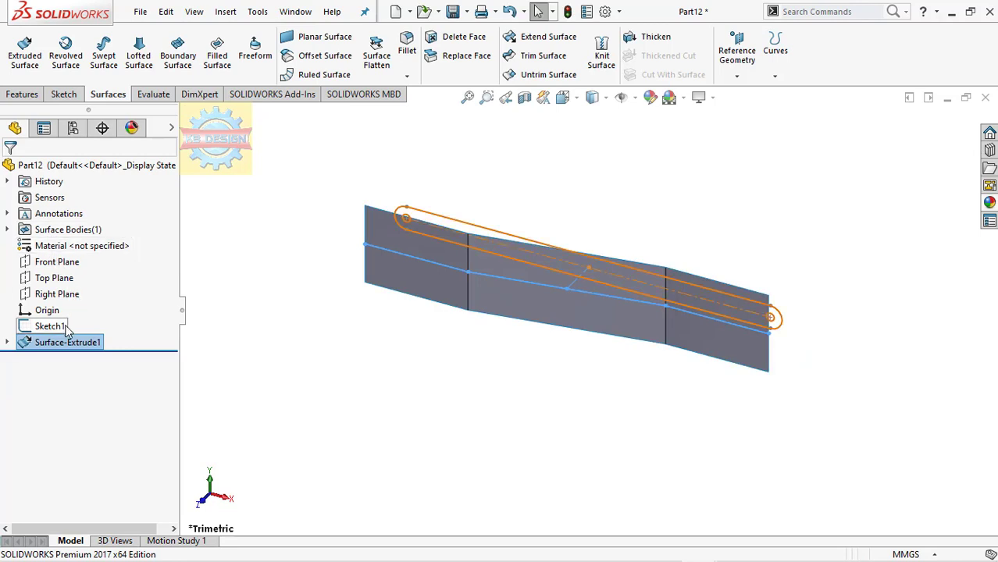
pyautogui.click(64, 329)
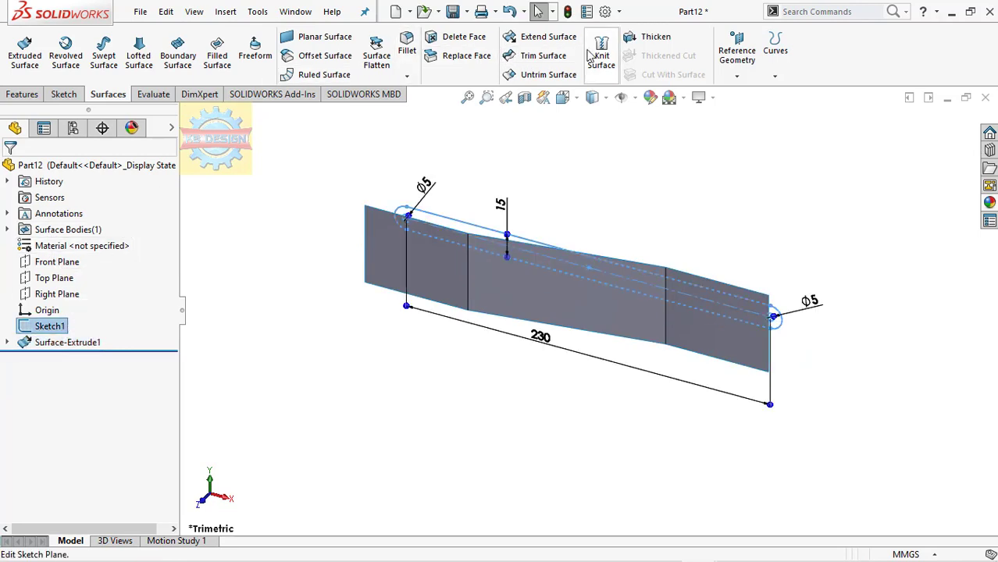
# Step: Trim the surface with Sketch1, picking the slot region and other surface pieces
pyautogui.click(544, 60)
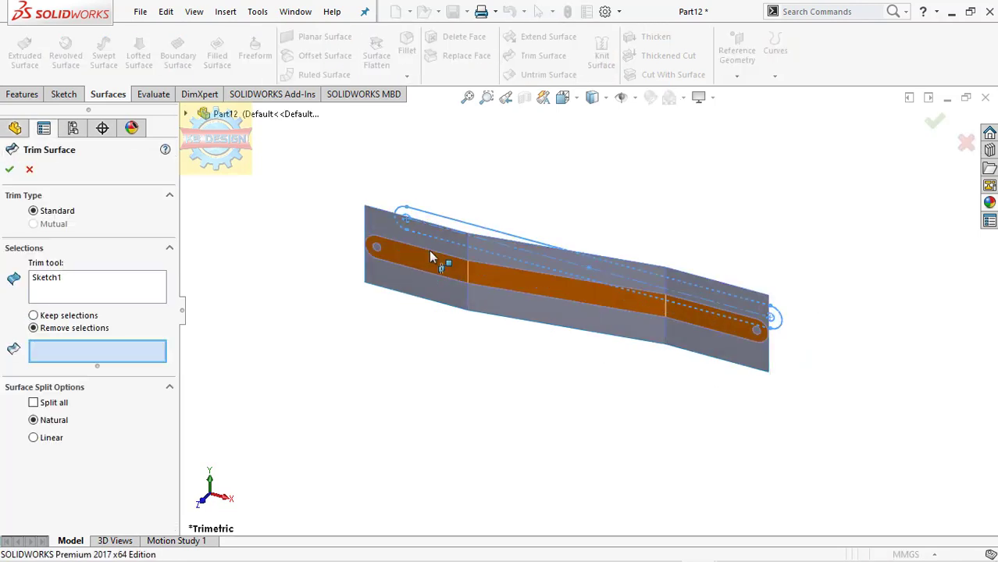
pyautogui.click(429, 250)
pyautogui.click(375, 250)
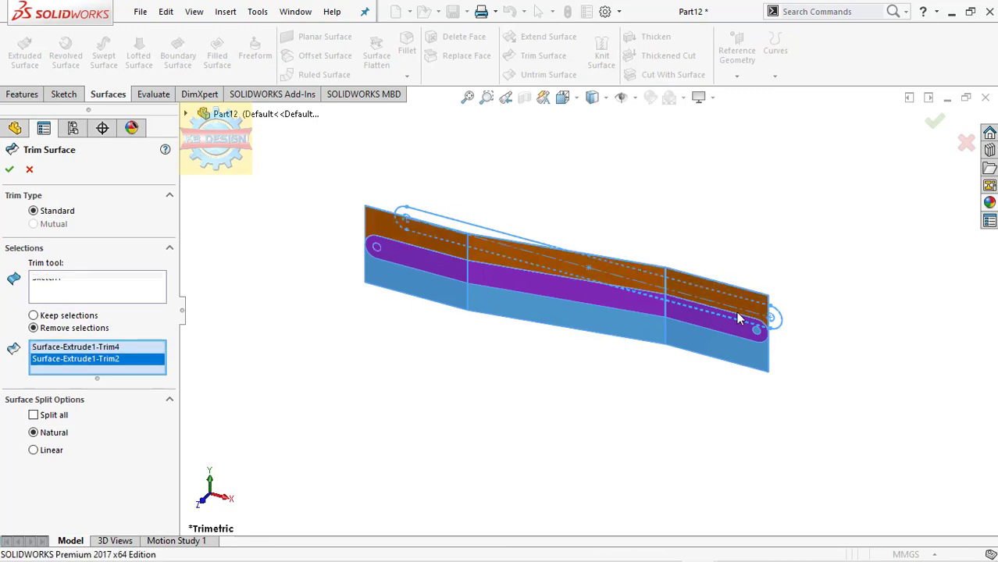
pyautogui.click(758, 335)
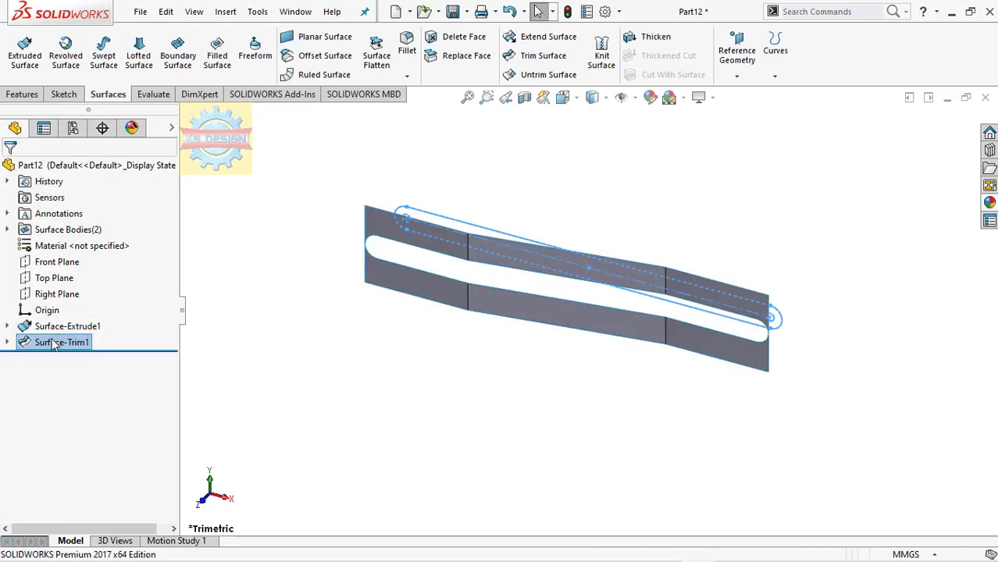
# Step: Edit Surface-Trim1 to Remove selections, removing the four outer pieces
pyautogui.rightClick(62, 342)
pyautogui.click(62, 234)
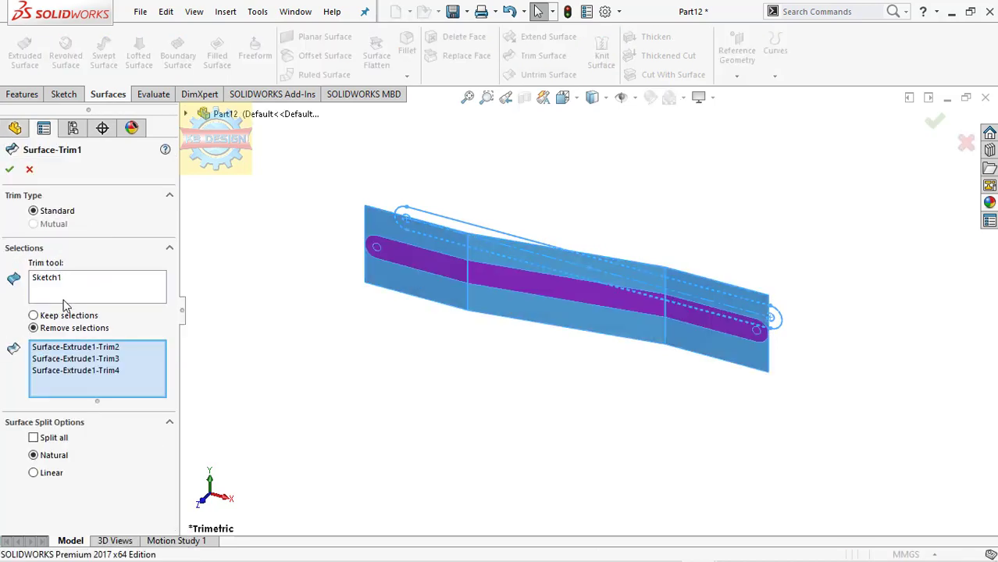
pyautogui.rightClick(70, 355)
pyautogui.click(109, 359)
pyautogui.click(98, 328)
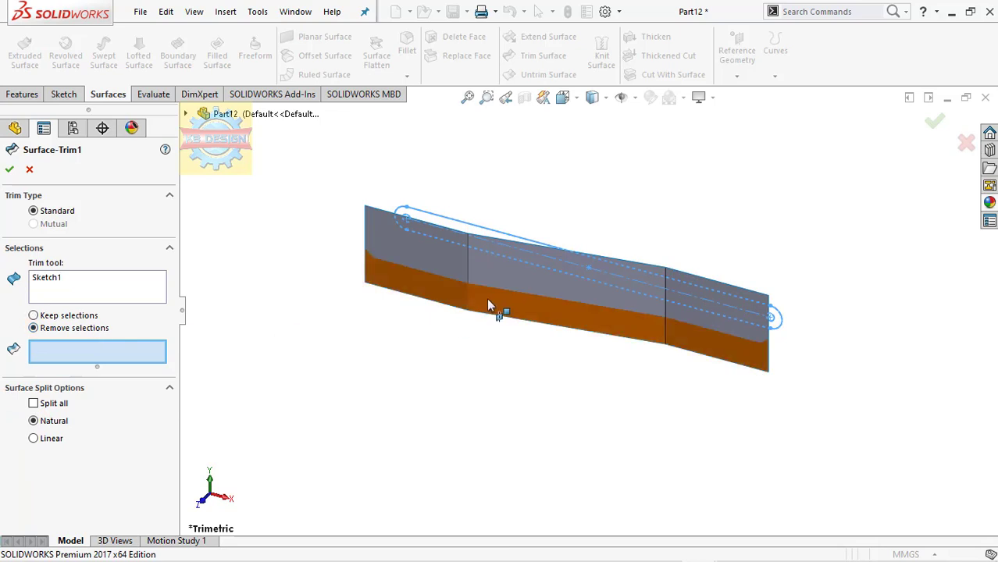
pyautogui.click(486, 299)
pyautogui.click(381, 226)
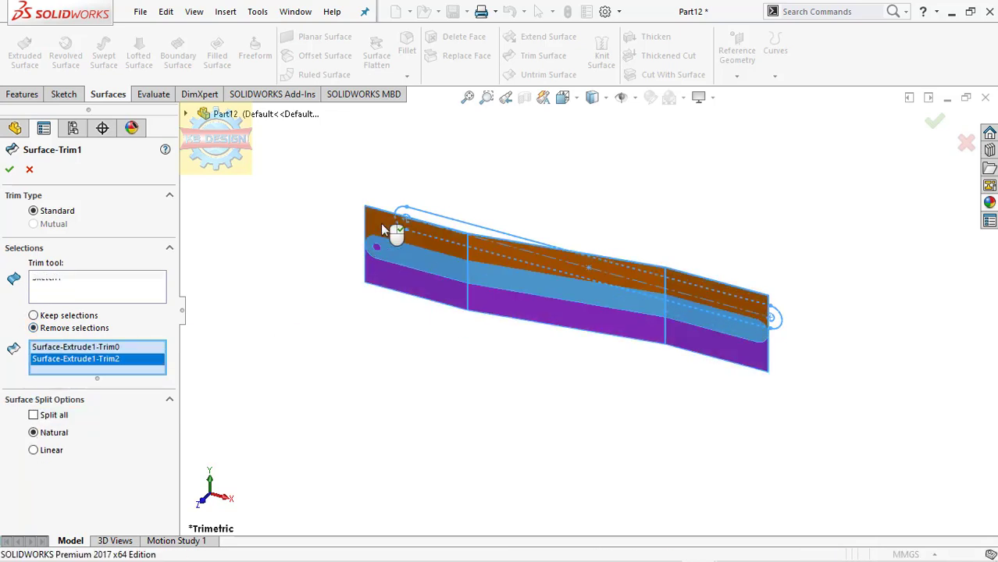
pyautogui.click(566, 257)
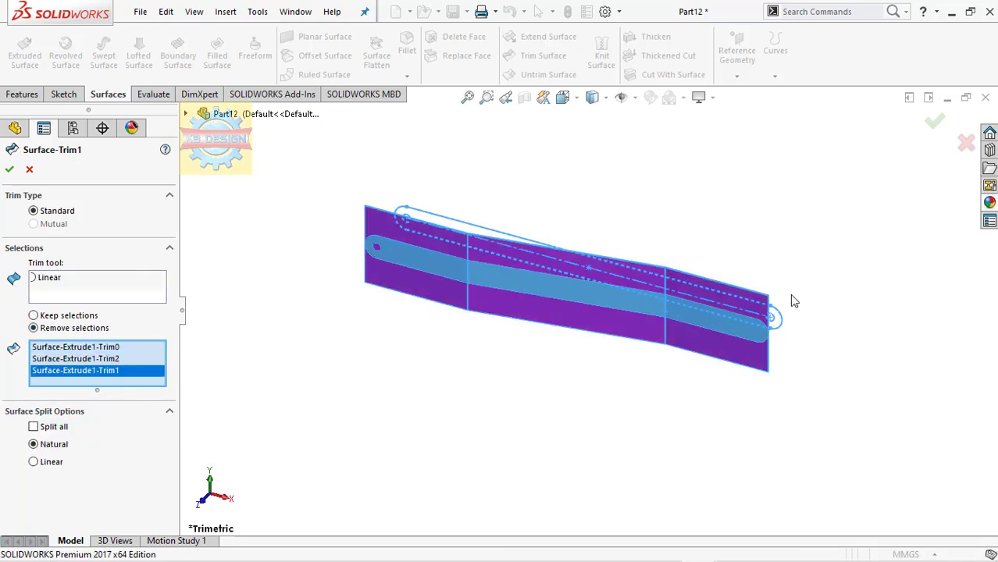
pyautogui.click(756, 334)
pyautogui.click(10, 172)
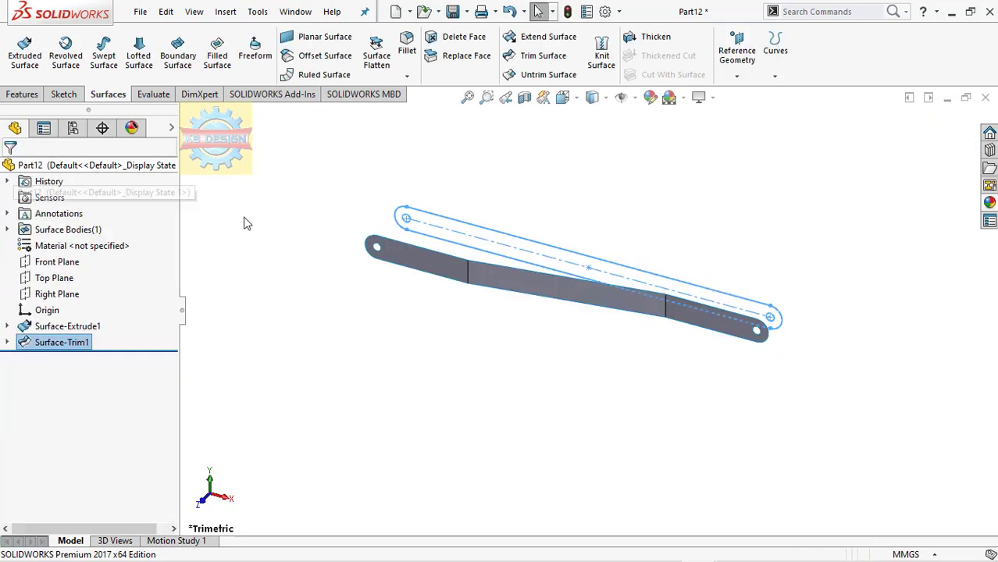
pyautogui.click(331, 235)
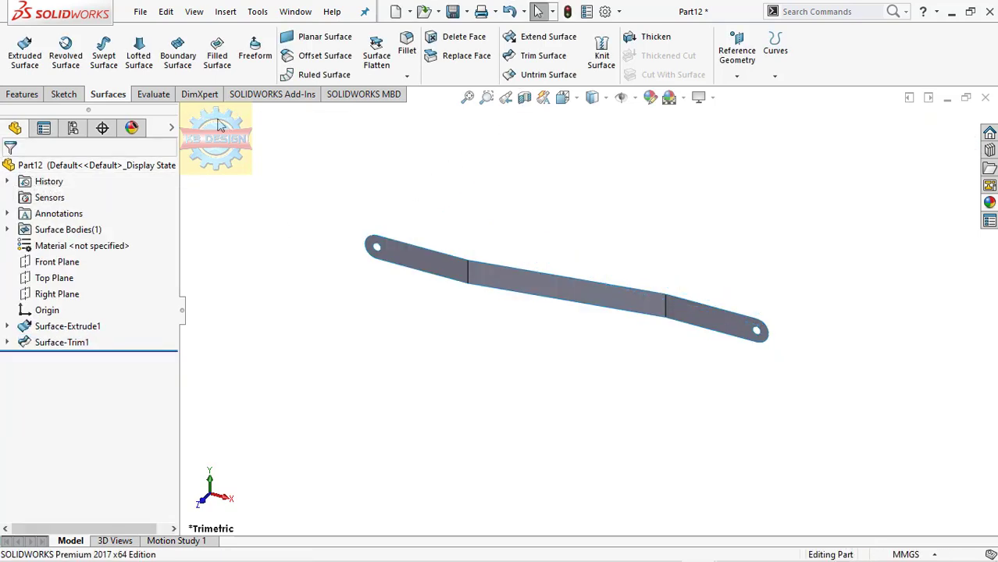
# Step: Thicken the trimmed strip into a 1 mm solid
pyautogui.click(642, 37)
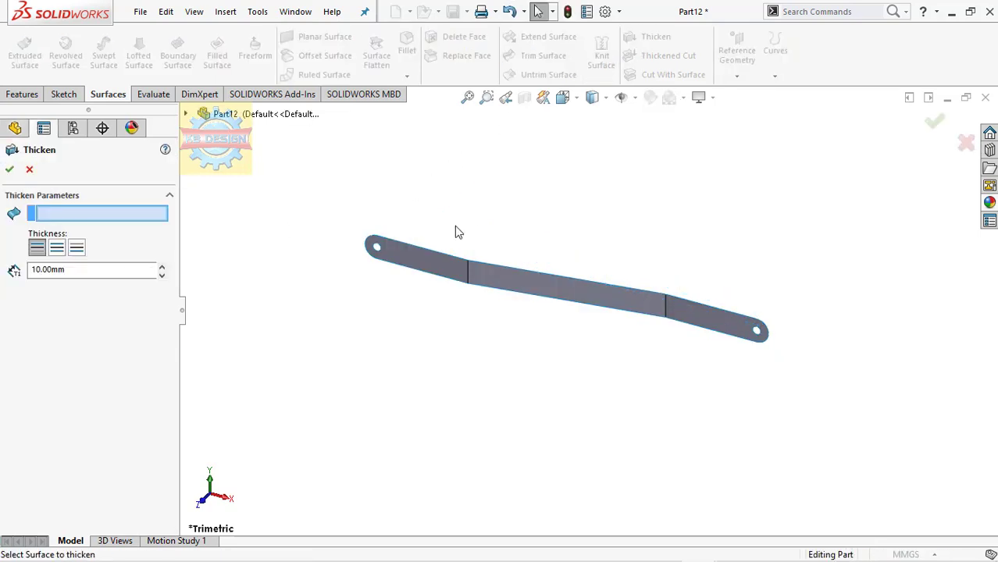
pyautogui.click(433, 265)
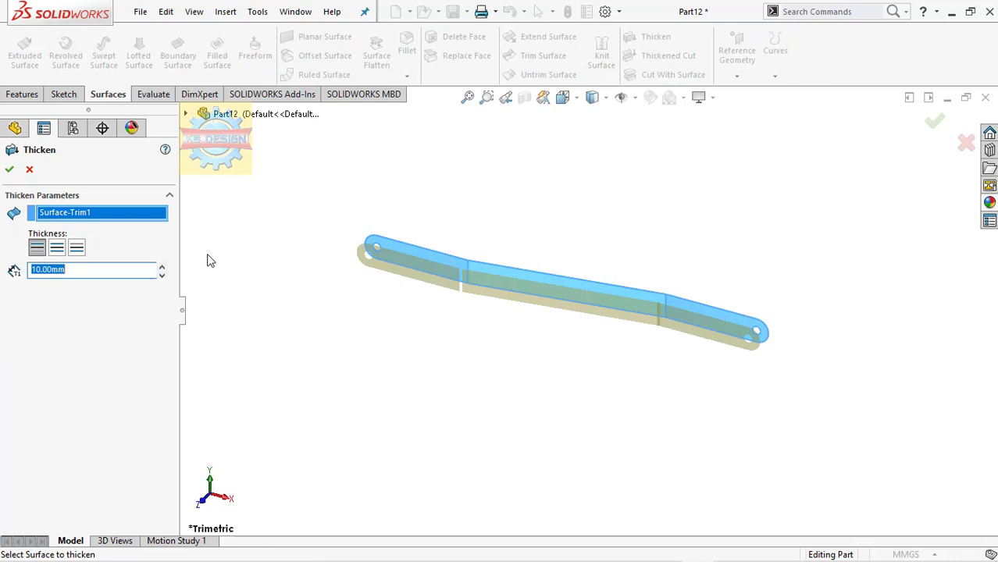
pyautogui.click(153, 266)
pyautogui.write('1')
pyautogui.press('Return')
pyautogui.click(11, 169)
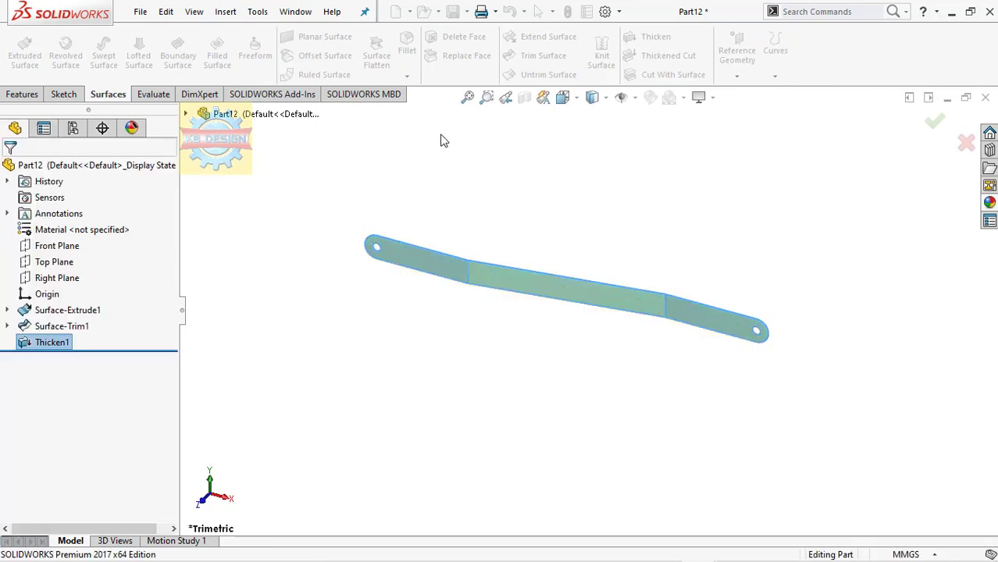
# Step: Round the four bend edges with a 50 mm fillet
pyautogui.click(41, 93)
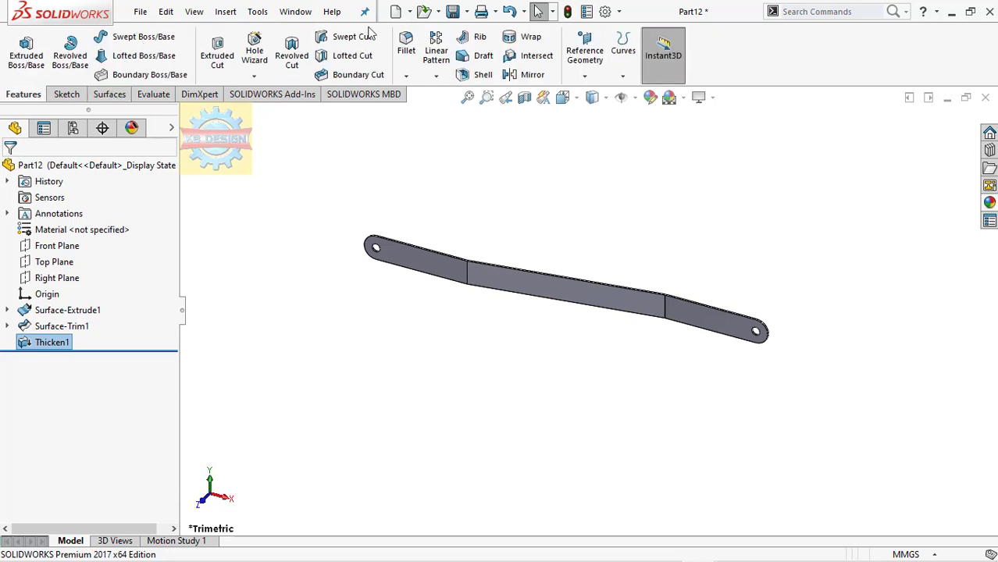
pyautogui.moveTo(483, 180); pyautogui.dragTo(472, 264, button='right')
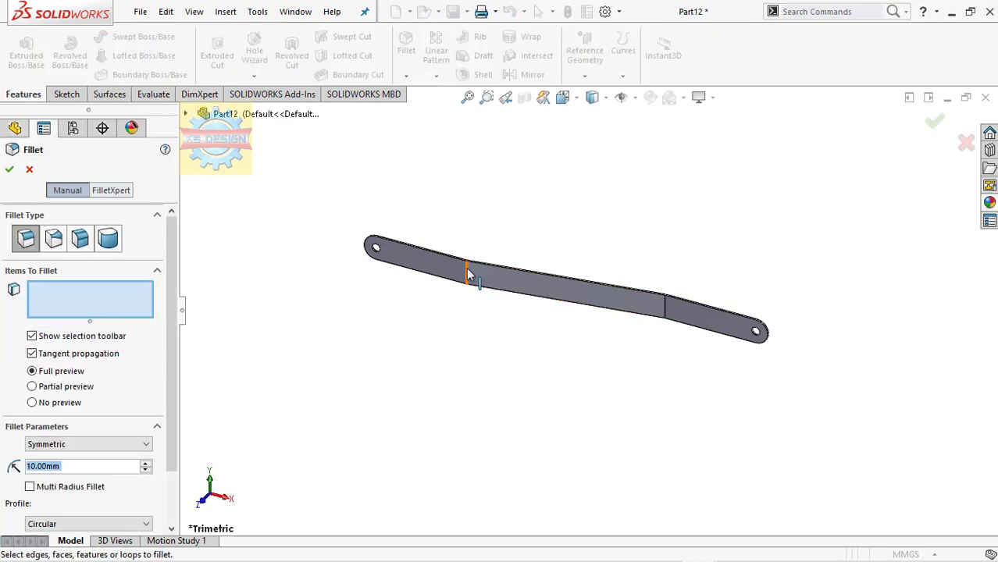
pyautogui.write('5')
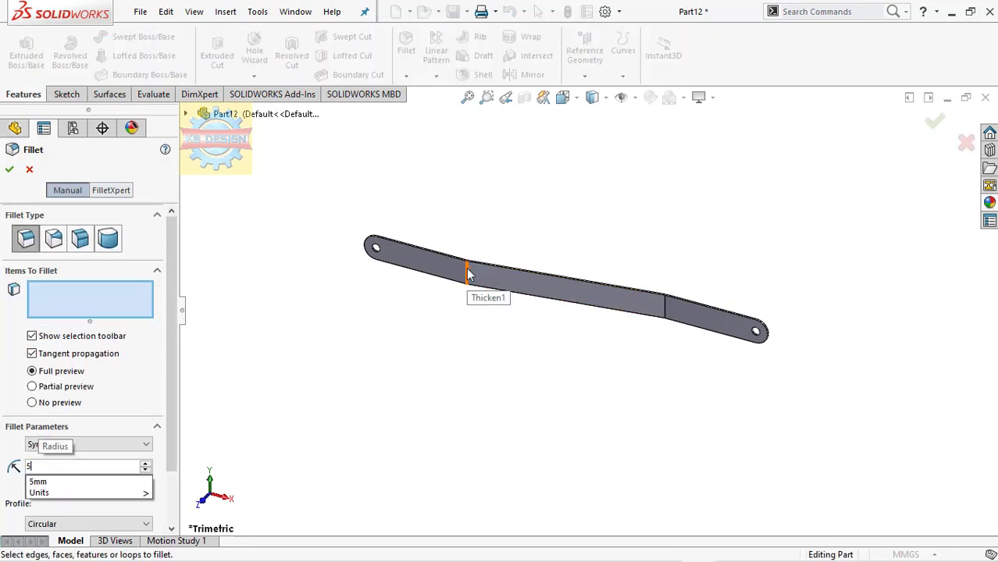
pyautogui.write('0')
pyautogui.click(467, 273)
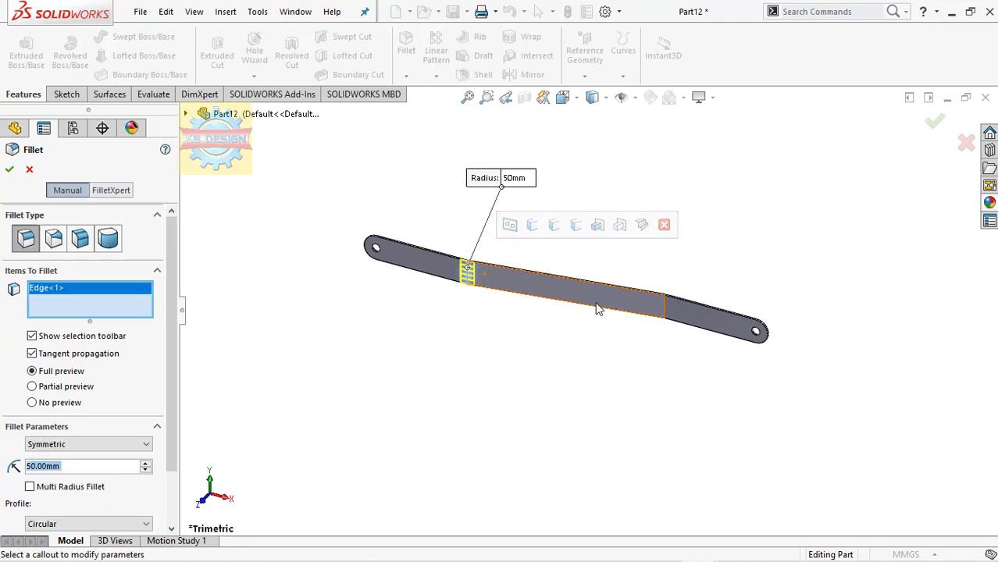
pyautogui.click(660, 303)
pyautogui.moveTo(537, 276)
pyautogui.mouseDown(button='middle')
pyautogui.moveTo(484, 334)
pyautogui.moveTo(419, 331)
pyautogui.mouseUp(button='middle')
pyautogui.click(552, 292)
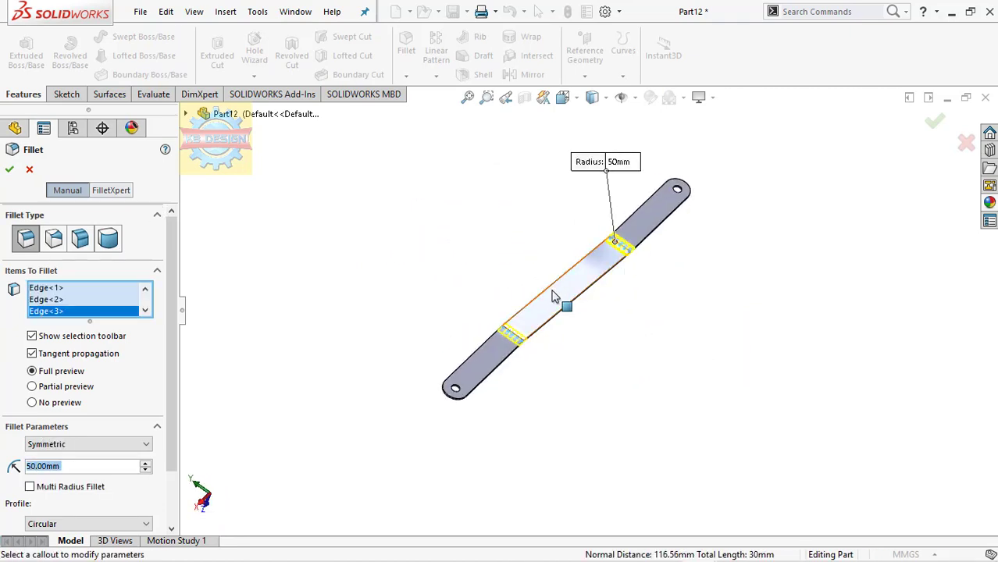
pyautogui.click(524, 344)
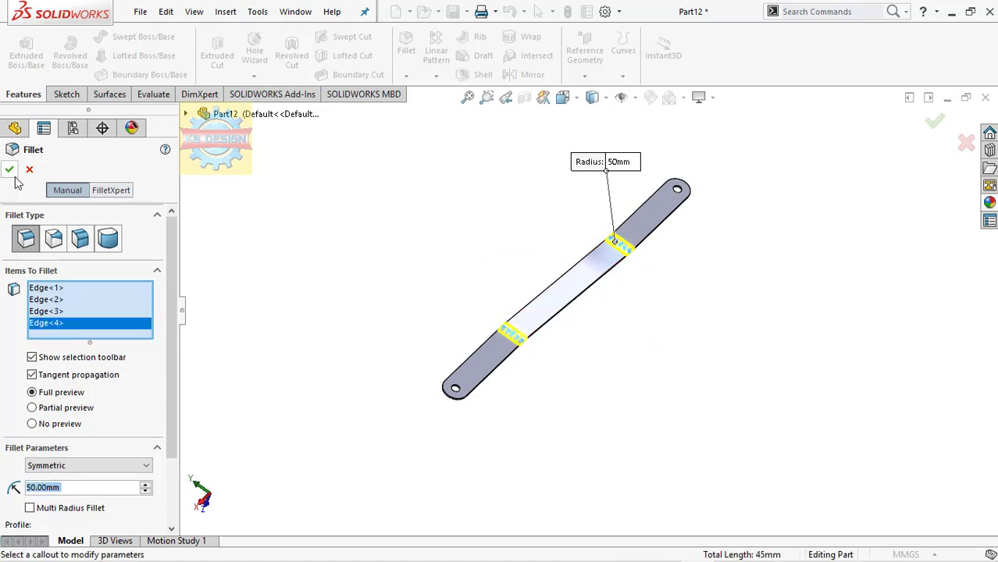
pyautogui.click(10, 169)
pyautogui.moveTo(383, 271); pyautogui.dragTo(507, 252, button='middle')
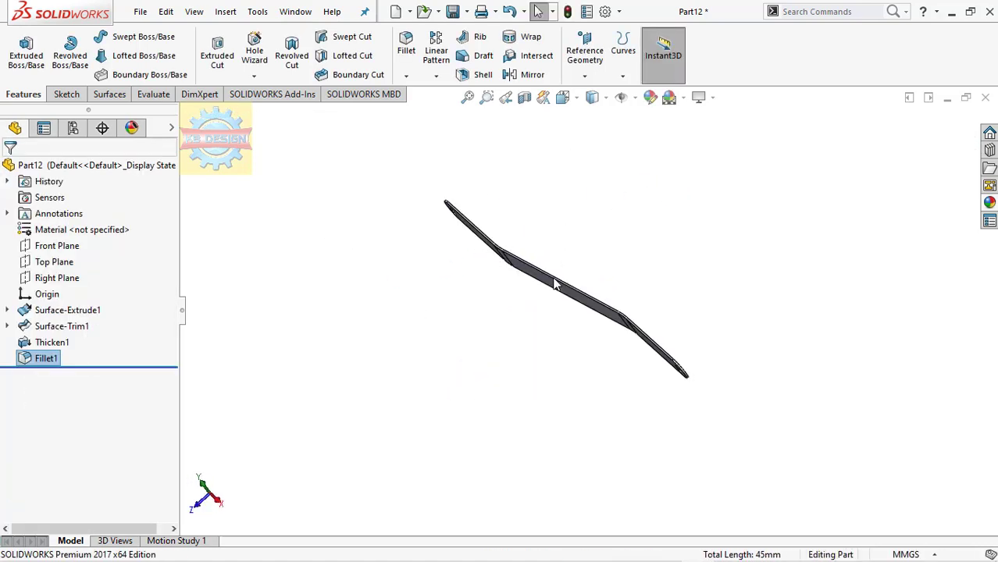
pyautogui.moveTo(553, 284); pyautogui.dragTo(595, 237, button='middle')
pyautogui.scroll(-2, 575, 261)
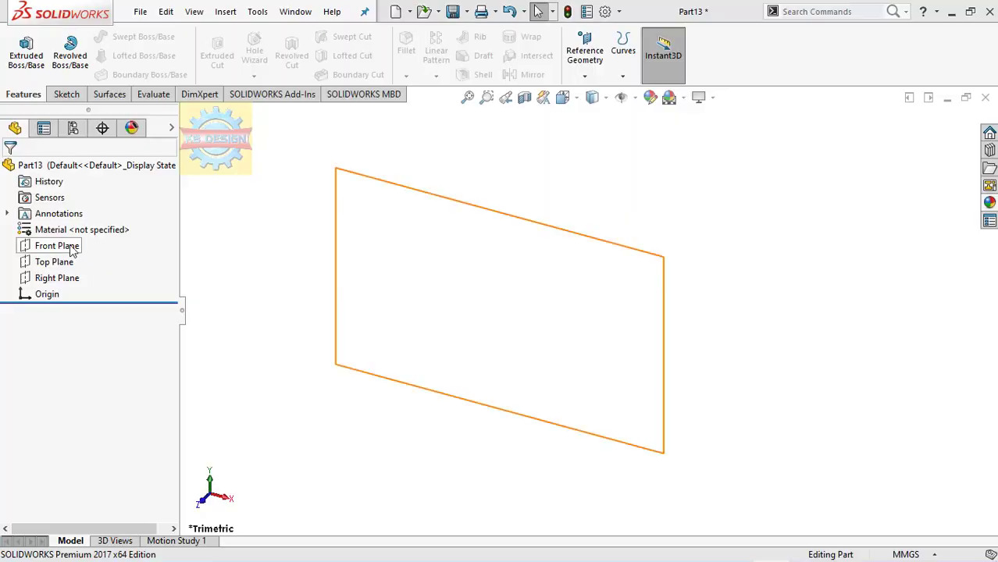
# Step: Sketch a corner rectangle from the origin on the Front Plane
pyautogui.click(57, 245)
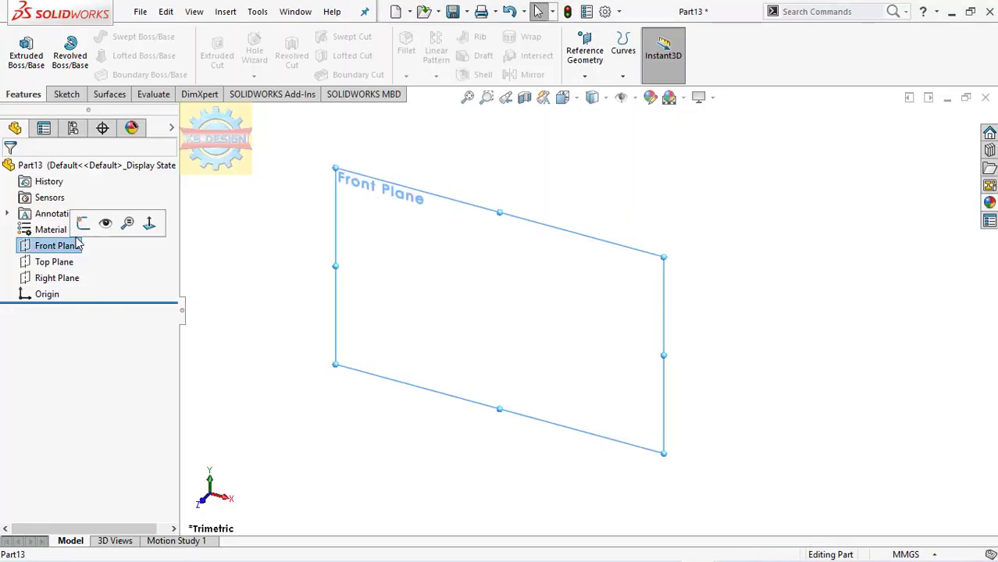
pyautogui.click(83, 223)
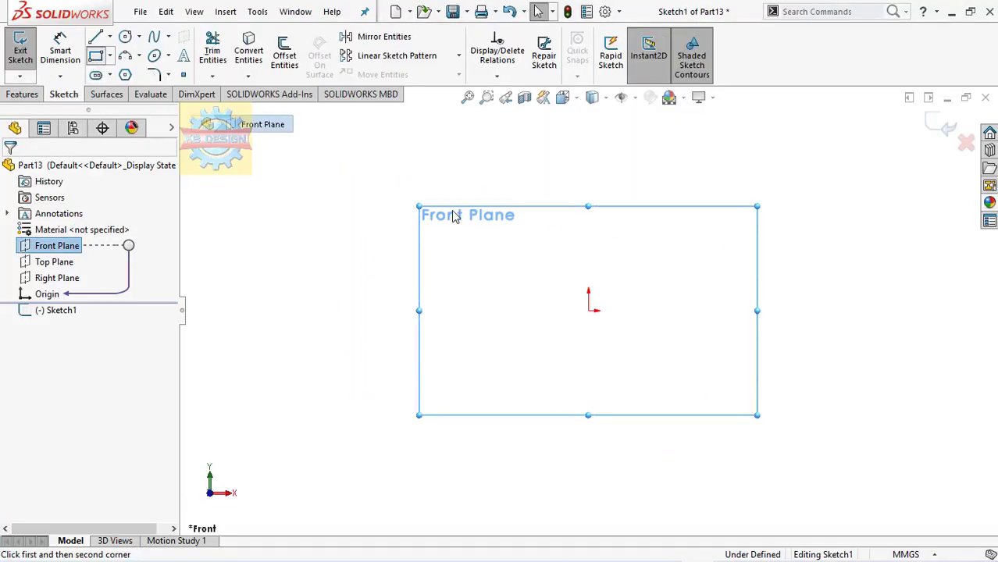
pyautogui.click(95, 56)
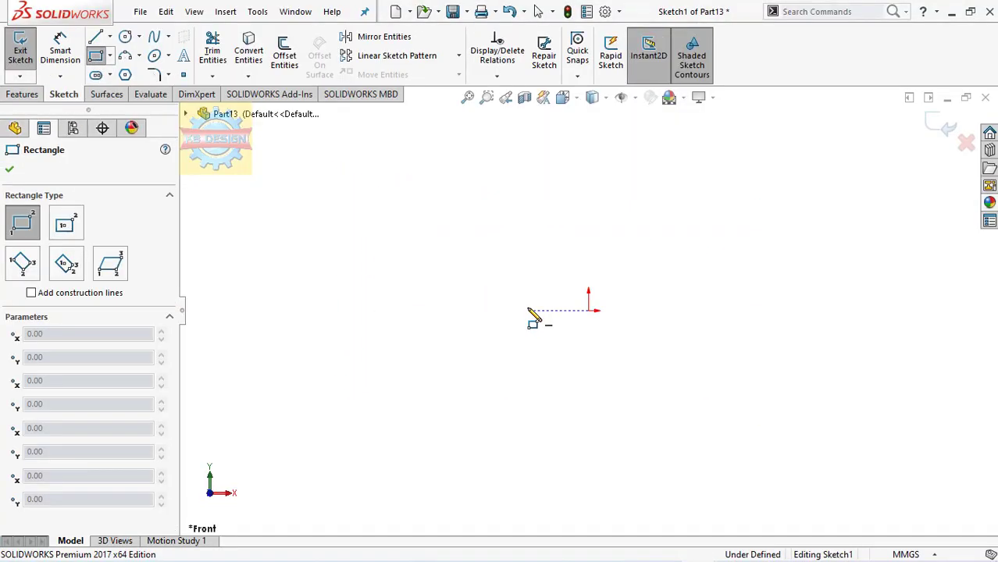
pyautogui.moveTo(528, 309); pyautogui.dragTo(675, 135)
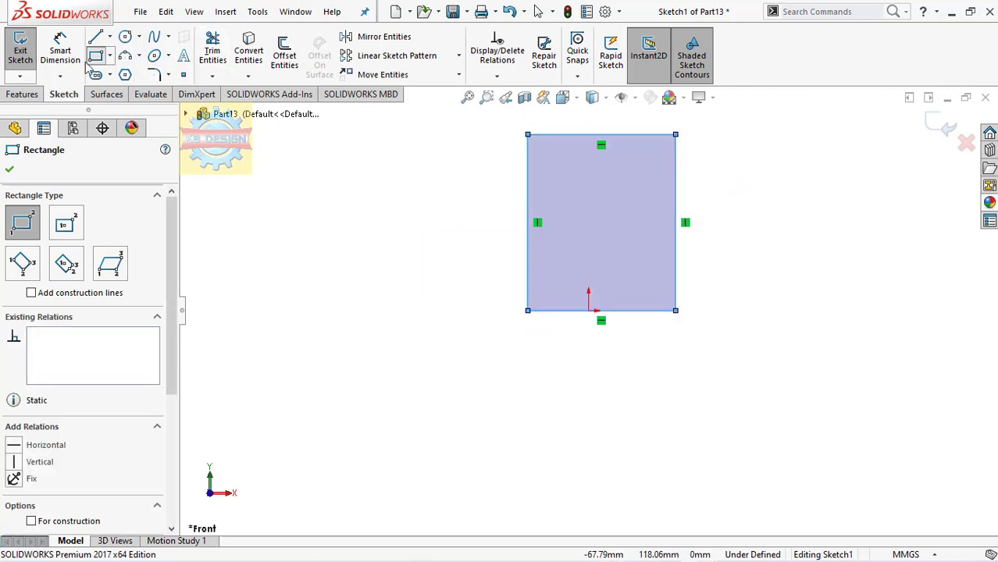
# Step: Dimension the rectangle to 370 mm wide and 730 mm tall
pyautogui.click(60, 50)
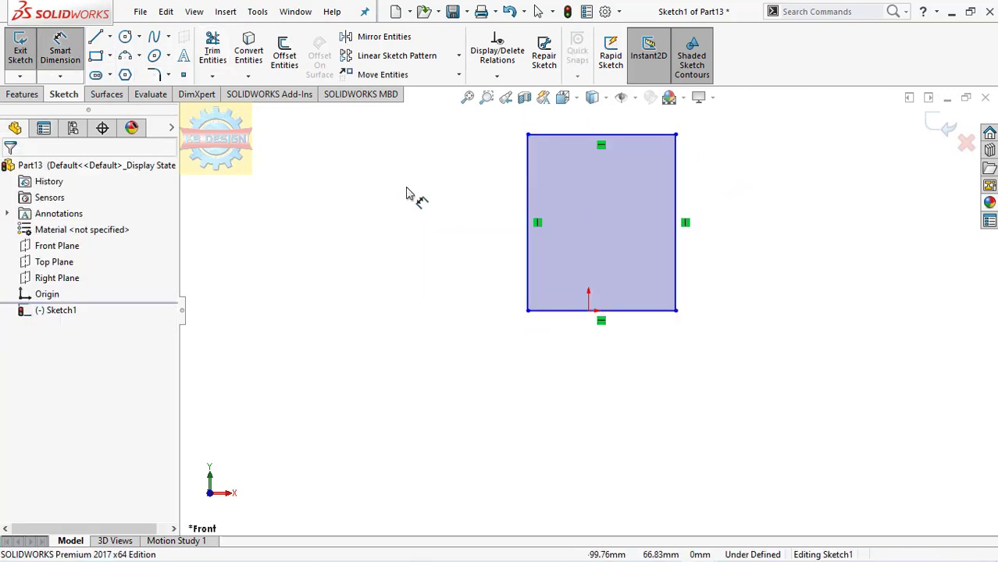
pyautogui.click(553, 315)
pyautogui.click(579, 382)
pyautogui.write('3')
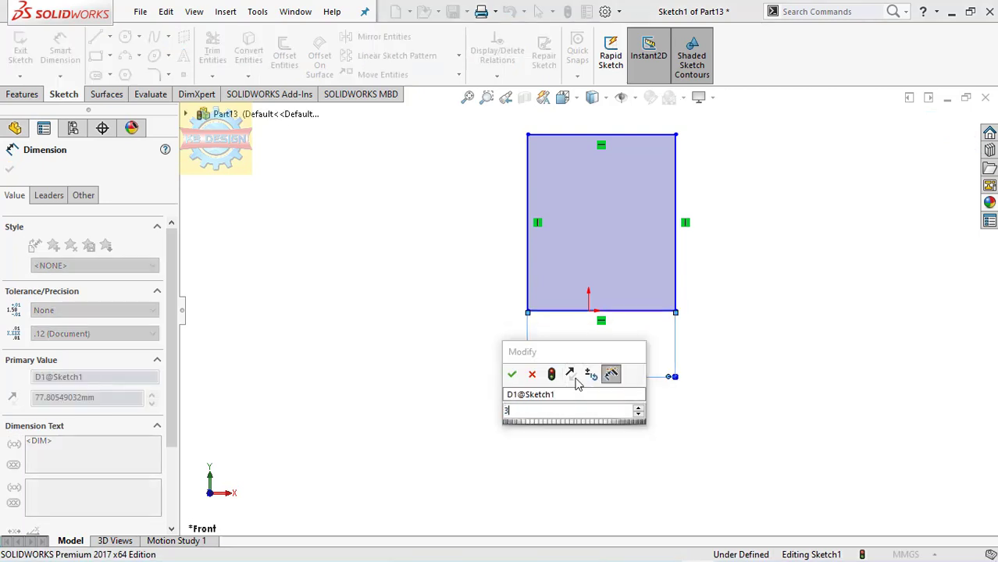
pyautogui.write('70')
pyautogui.press('Return')
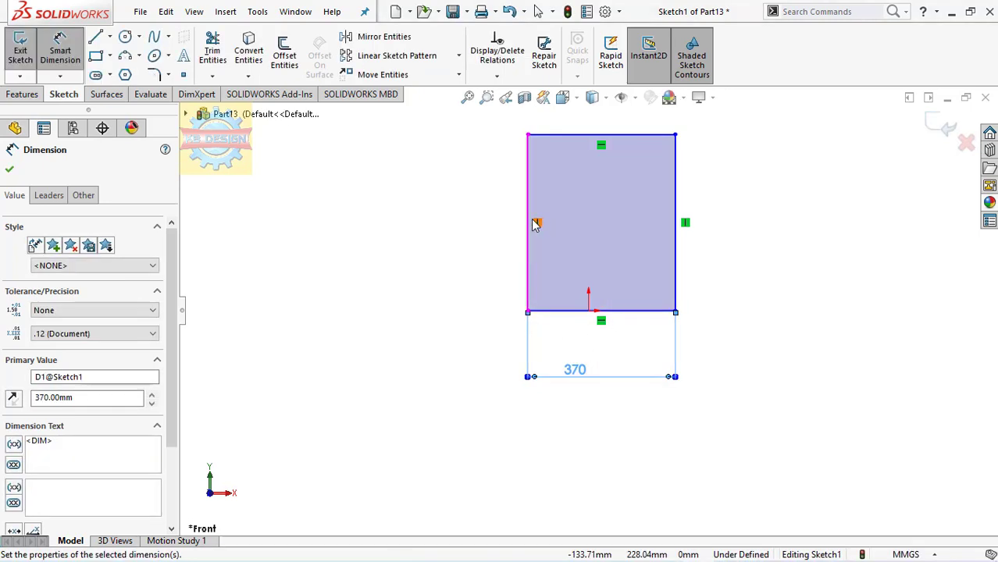
pyautogui.click(535, 225)
pyautogui.click(478, 248)
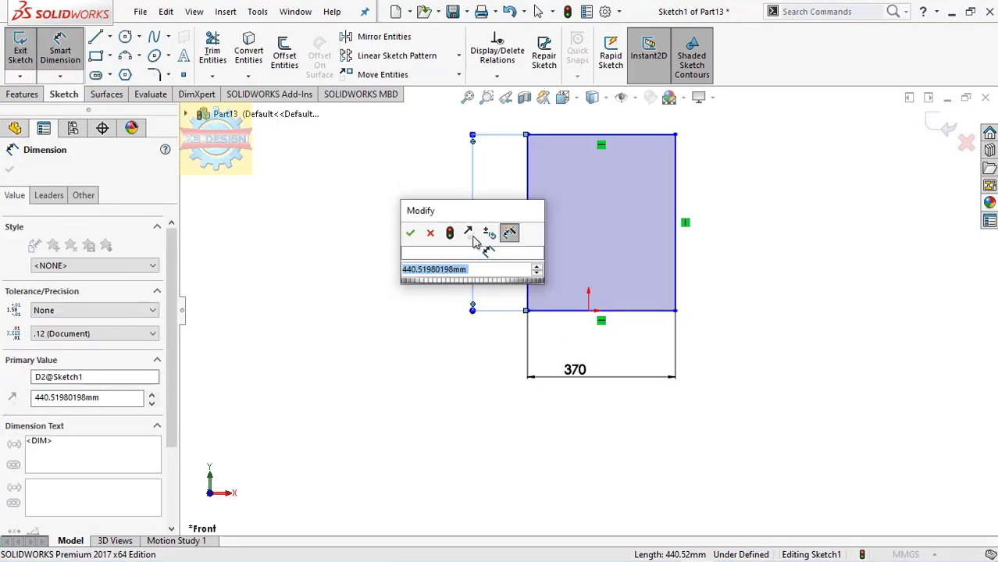
pyautogui.write('730')
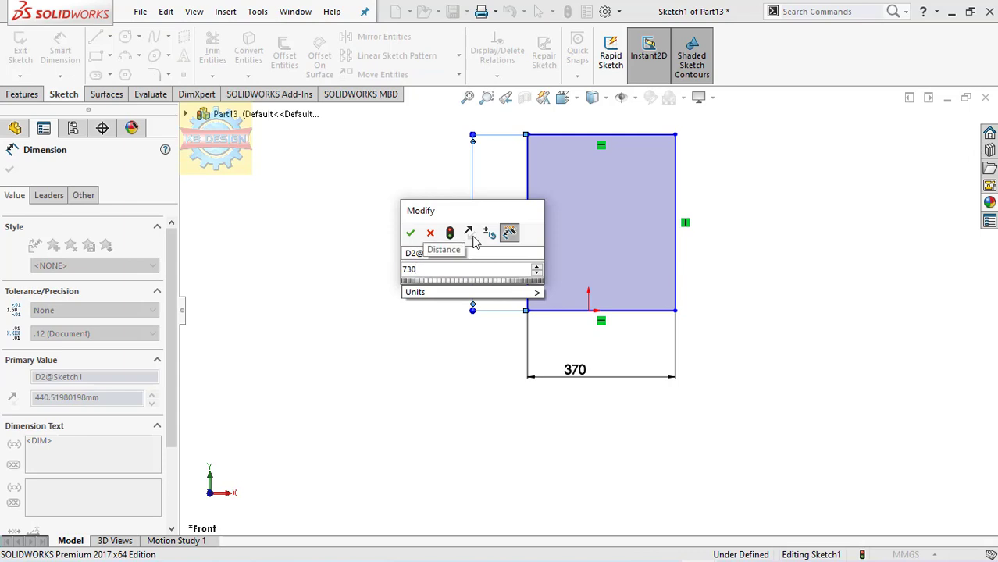
pyautogui.press('Return')
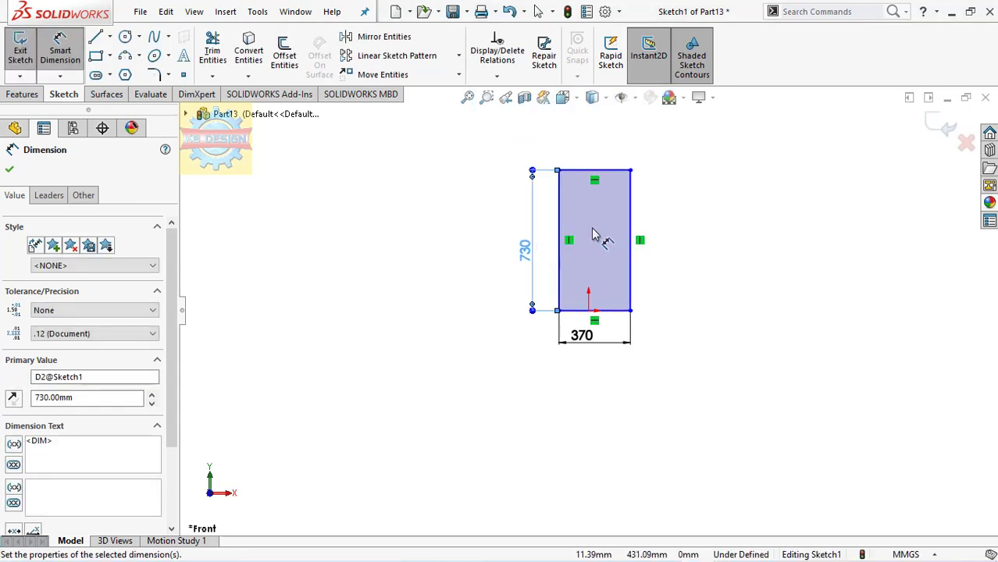
pyautogui.scroll(2, 593, 236)
pyautogui.press('Escape')
# Step: Round both top corners of the rectangle with 50 mm sketch fillets
pyautogui.click(161, 76)
pyautogui.write('5')
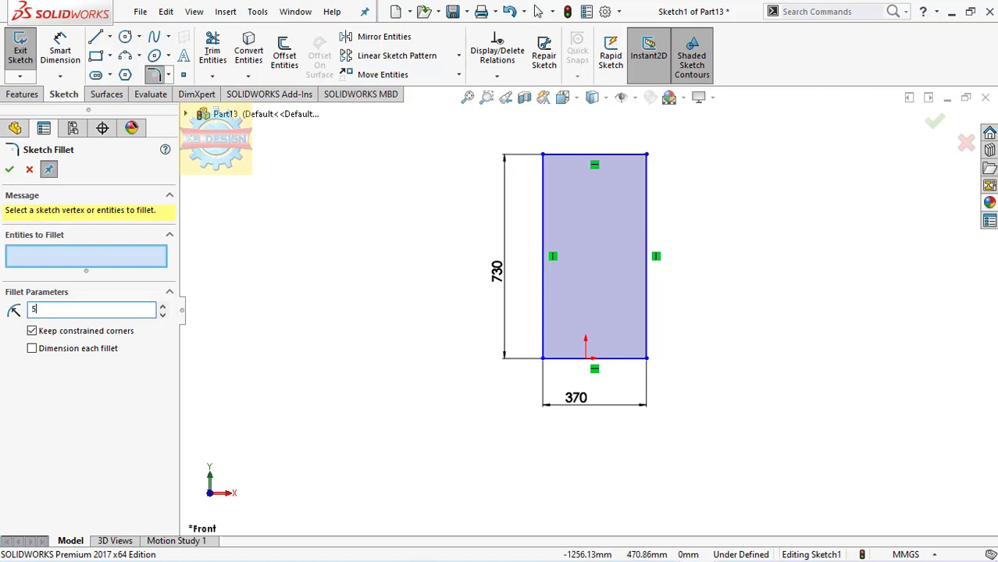
pyautogui.write('0')
pyautogui.click(543, 156)
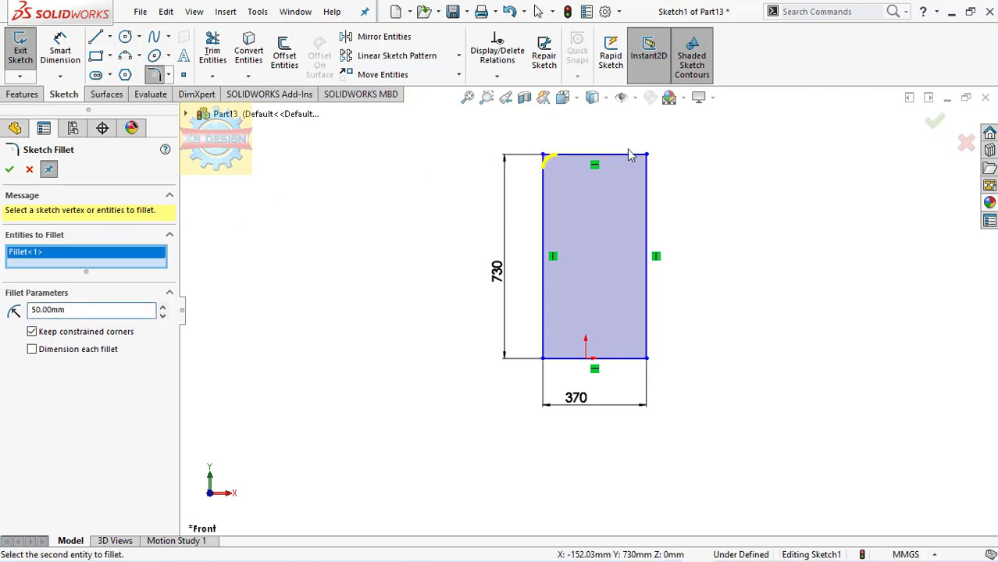
pyautogui.click(646, 156)
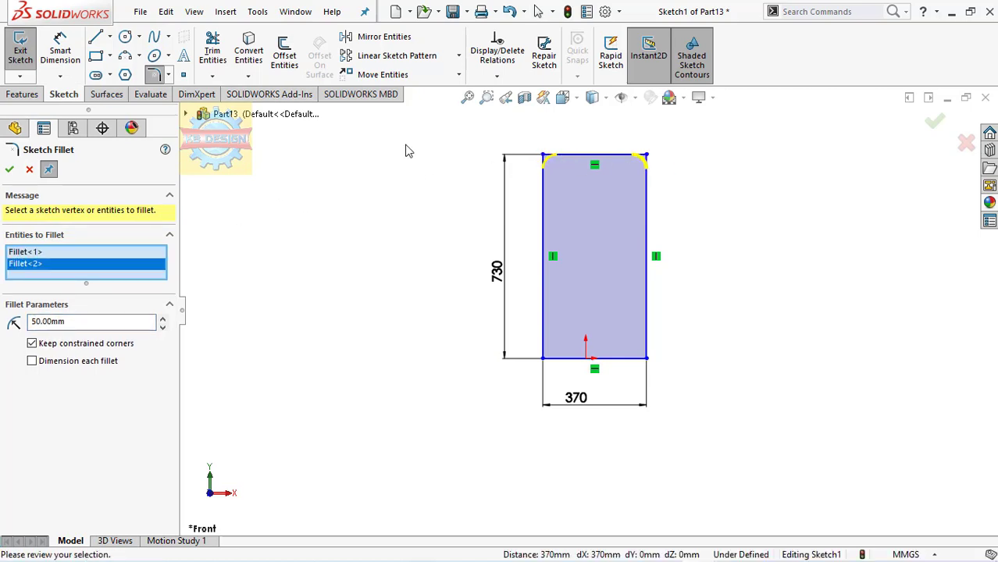
pyautogui.click(10, 170)
pyautogui.click(10, 169)
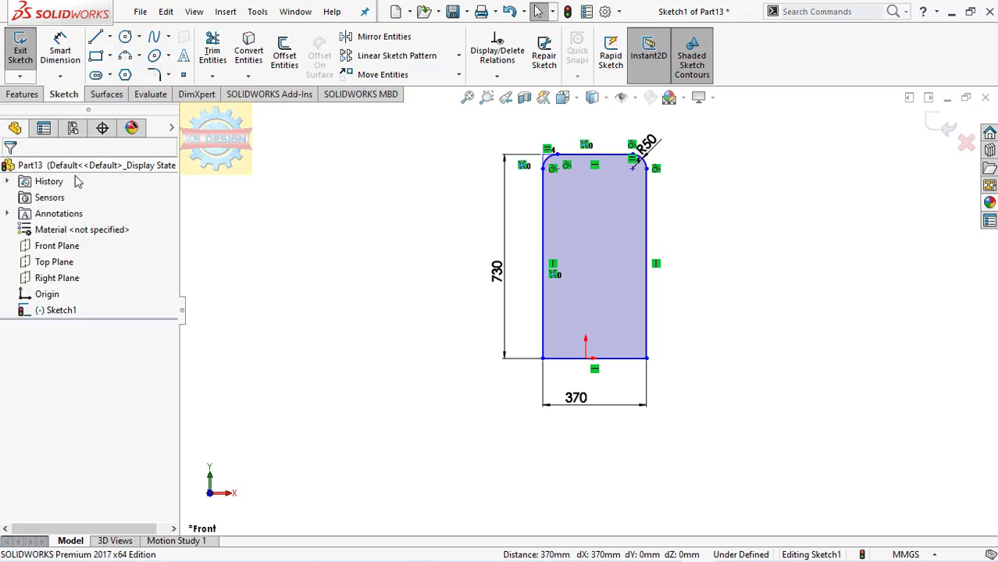
# Step: Convert the rectangle's bottom line to construction geometry
pyautogui.click(553, 359)
pyautogui.click(32, 401)
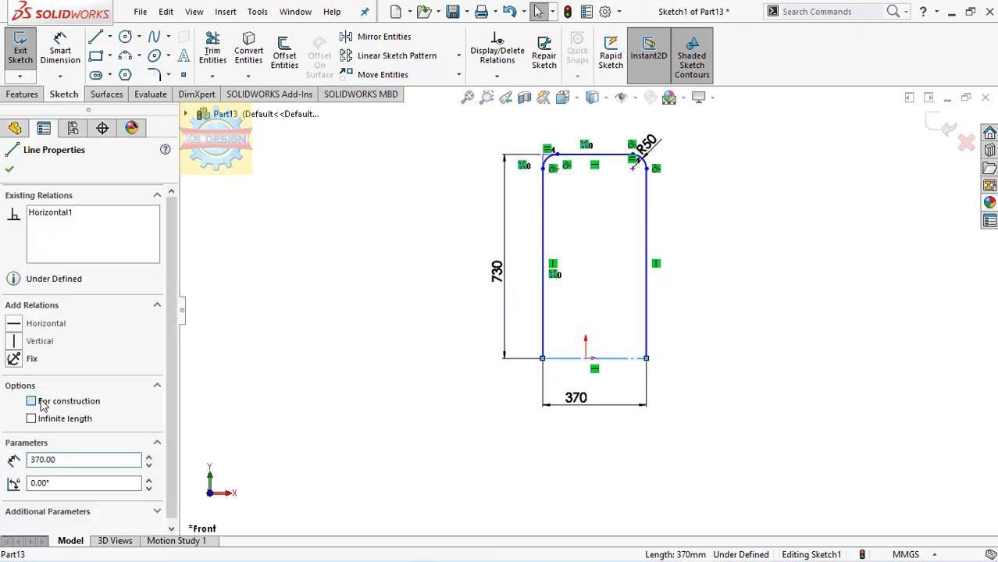
pyautogui.click(312, 344)
pyautogui.scroll(-1, 669, 290)
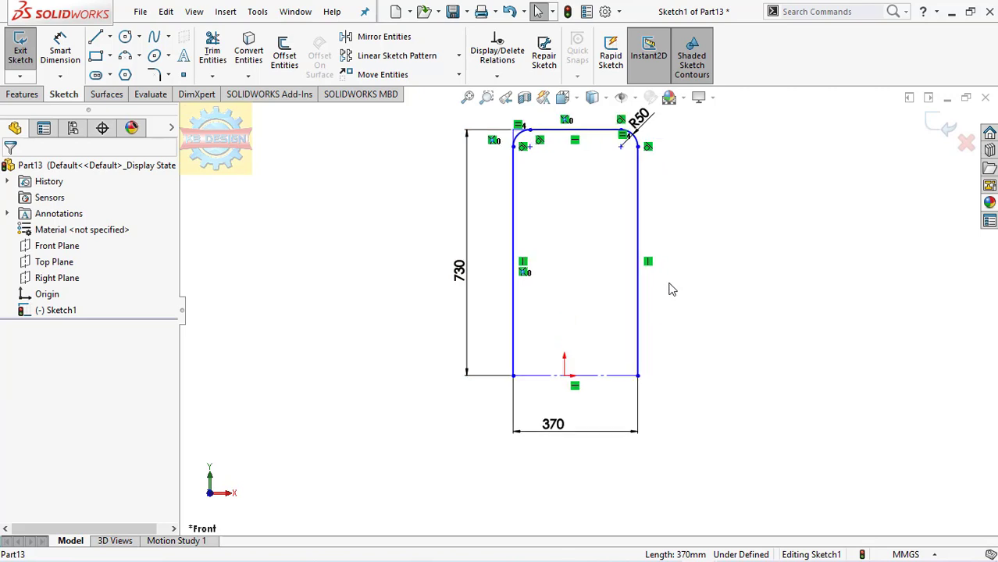
pyautogui.click(42, 97)
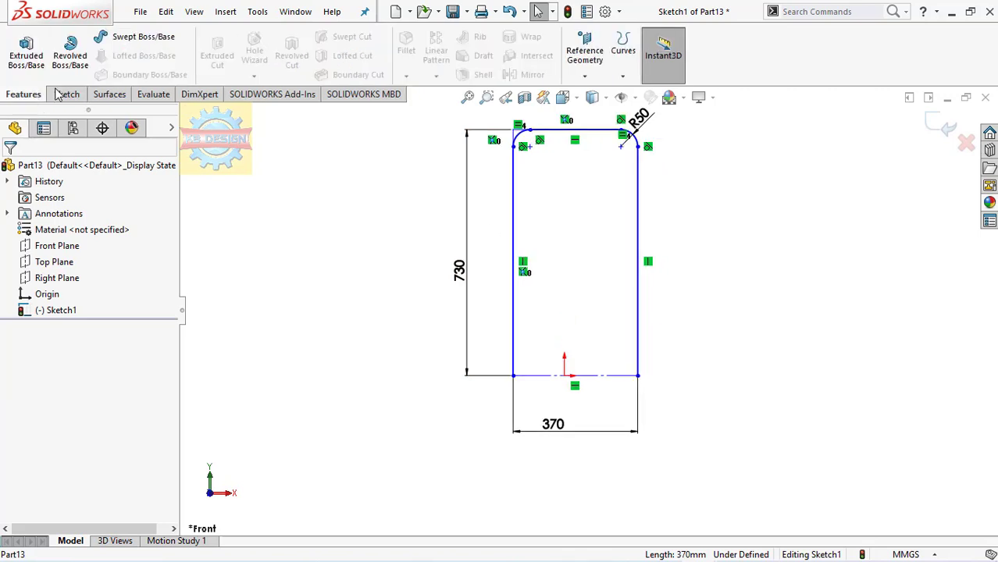
# Step: Sweep a 15 mm circular profile along the rounded U sketch, then view the tube in 3D
pyautogui.click(133, 39)
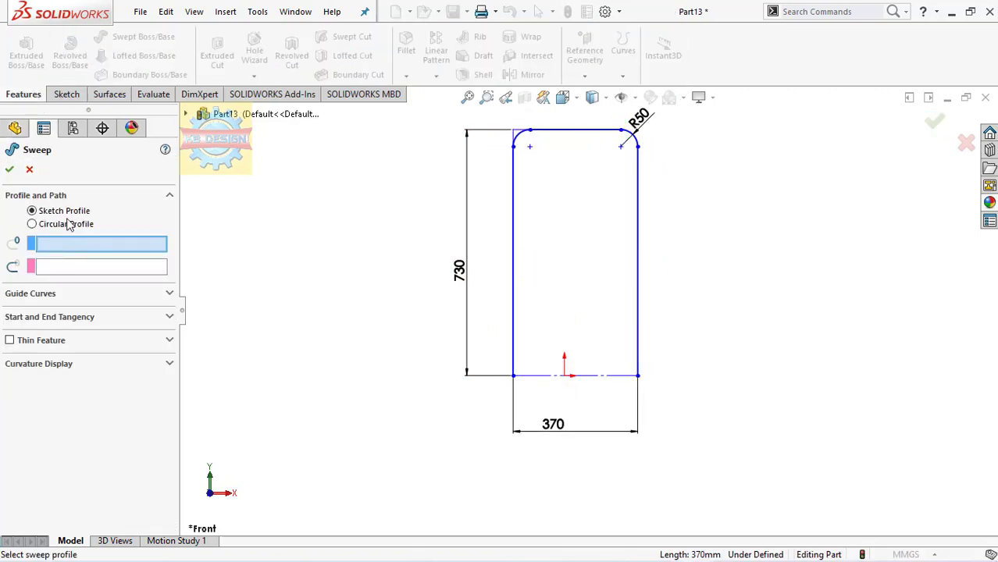
pyautogui.click(67, 225)
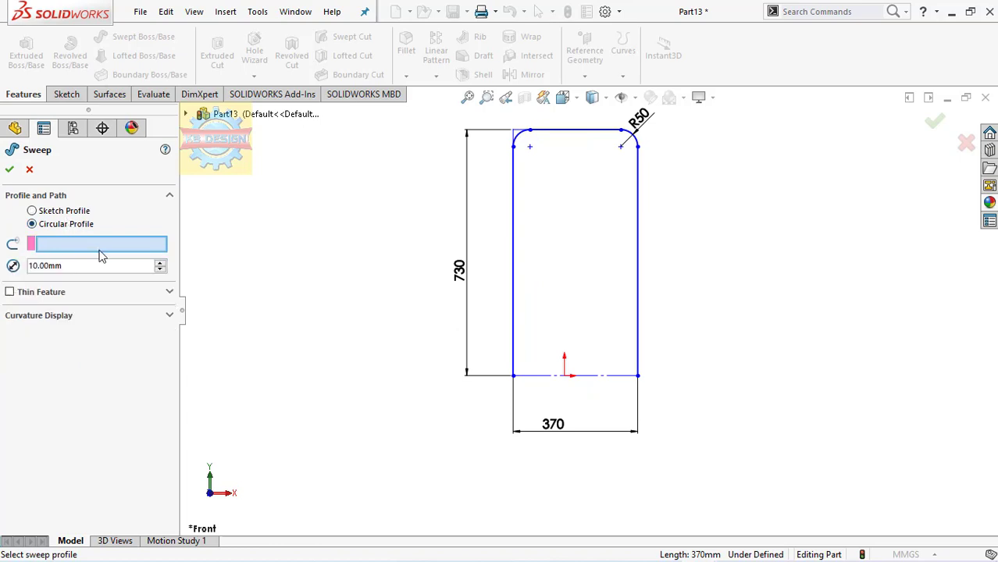
pyautogui.doubleClick(138, 266)
pyautogui.write('15')
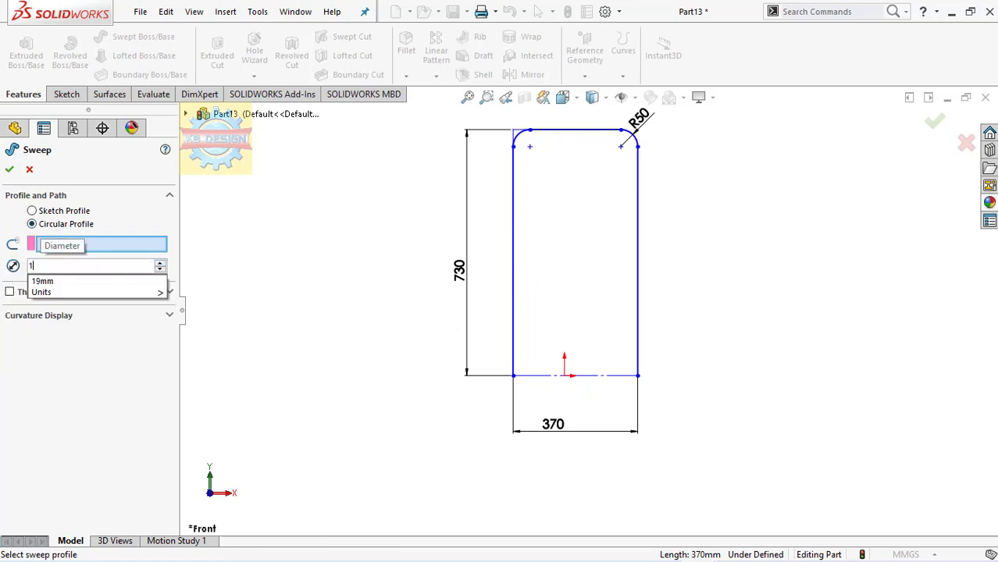
pyautogui.press('Return')
pyautogui.click(513, 293)
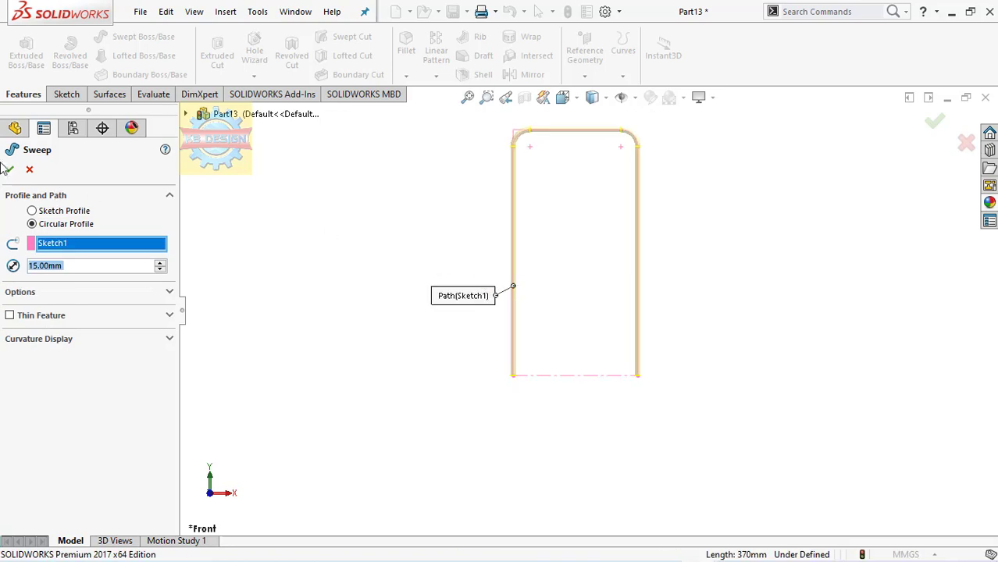
pyautogui.click(11, 170)
pyautogui.moveTo(356, 258)
pyautogui.mouseDown(button='middle')
pyautogui.moveTo(548, 180)
pyautogui.moveTo(538, 281)
pyautogui.mouseUp(button='middle')
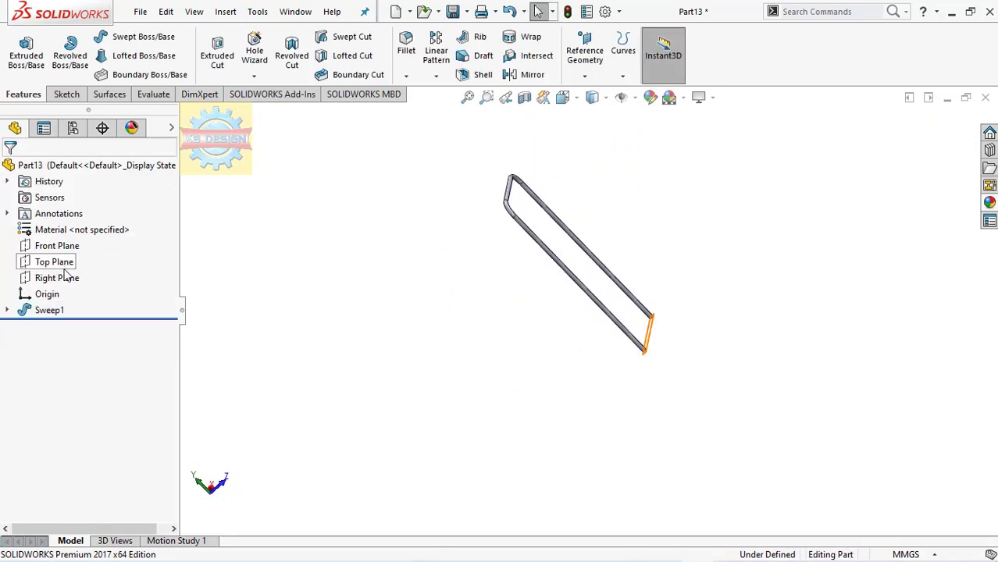
# Step: Sketch two hole circles along the tube on the Right Plane, viewed normal
pyautogui.click(63, 278)
pyautogui.click(88, 252)
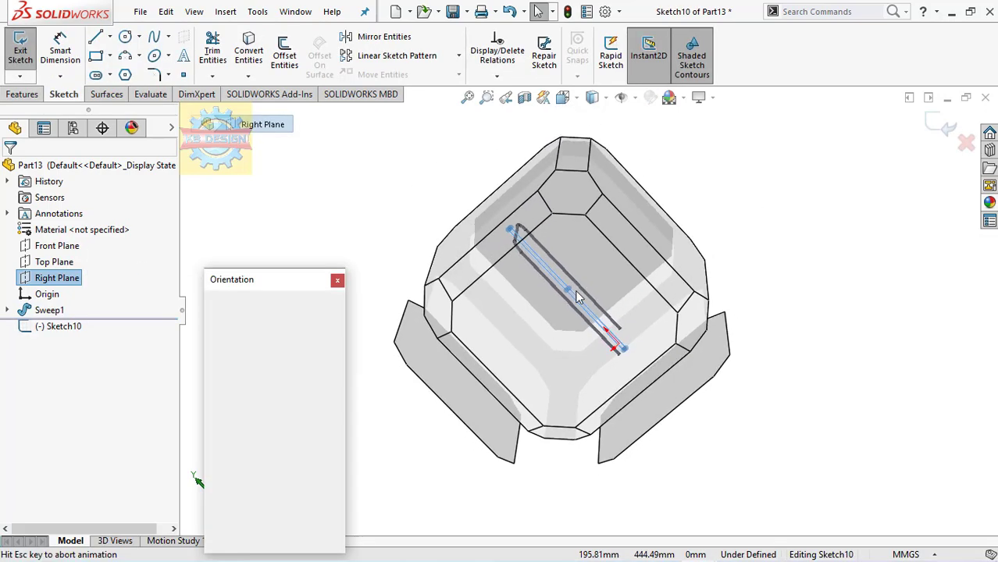
pyautogui.hotkey('ctrl', '8')
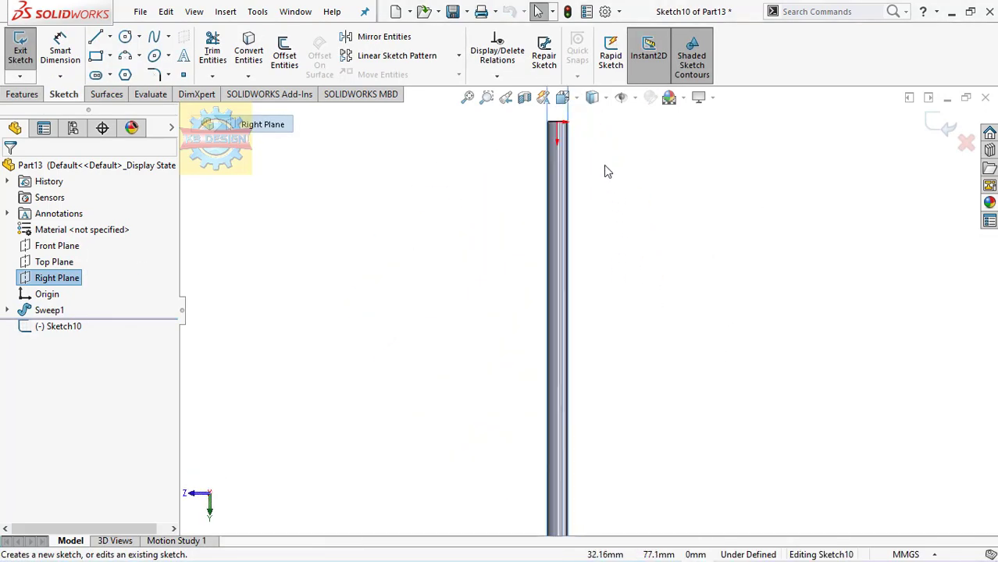
pyautogui.click(124, 38)
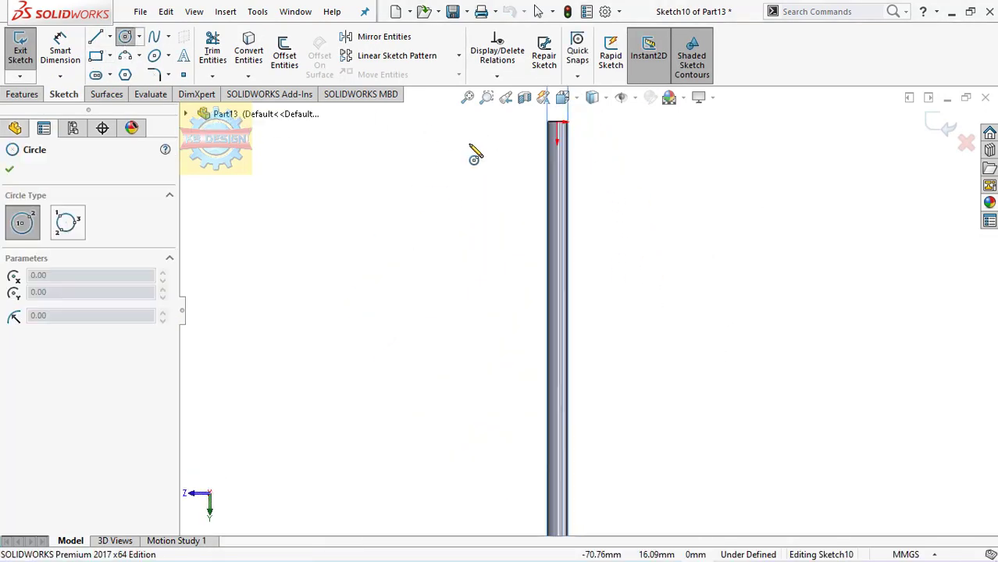
pyautogui.click(568, 199)
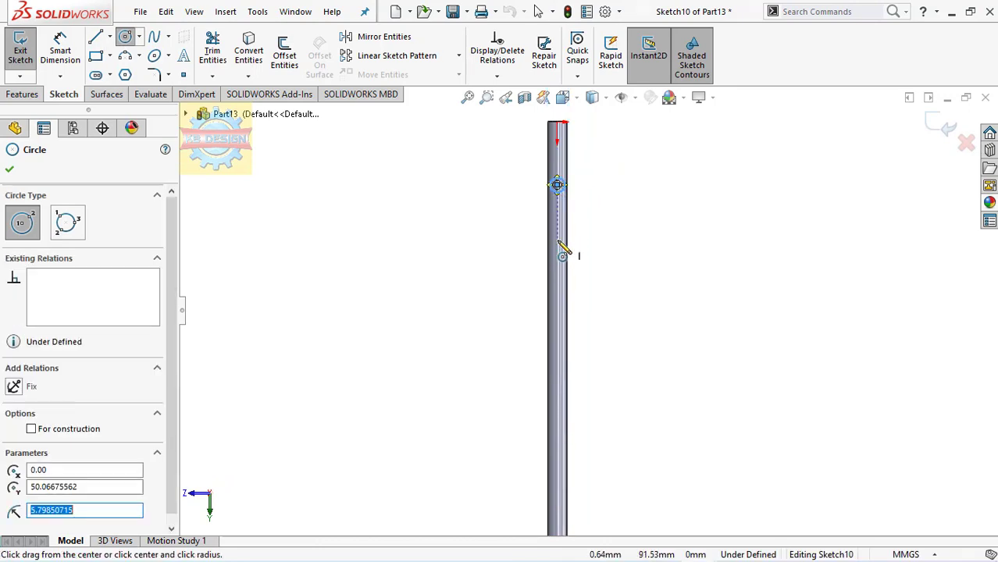
pyautogui.click(557, 299)
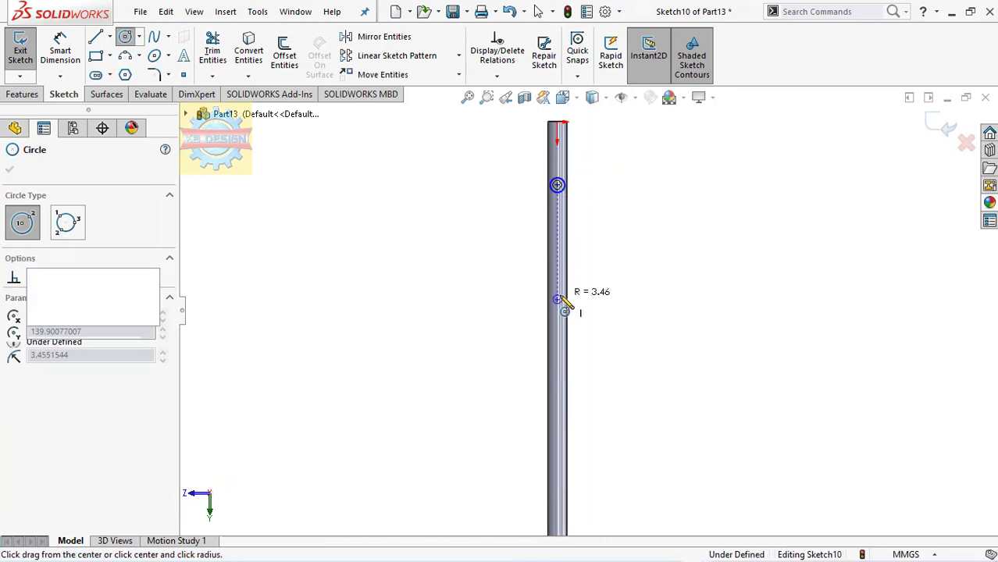
pyautogui.click(562, 297)
# Step: Dimension both hole circles to 5 mm diameter
pyautogui.click(60, 48)
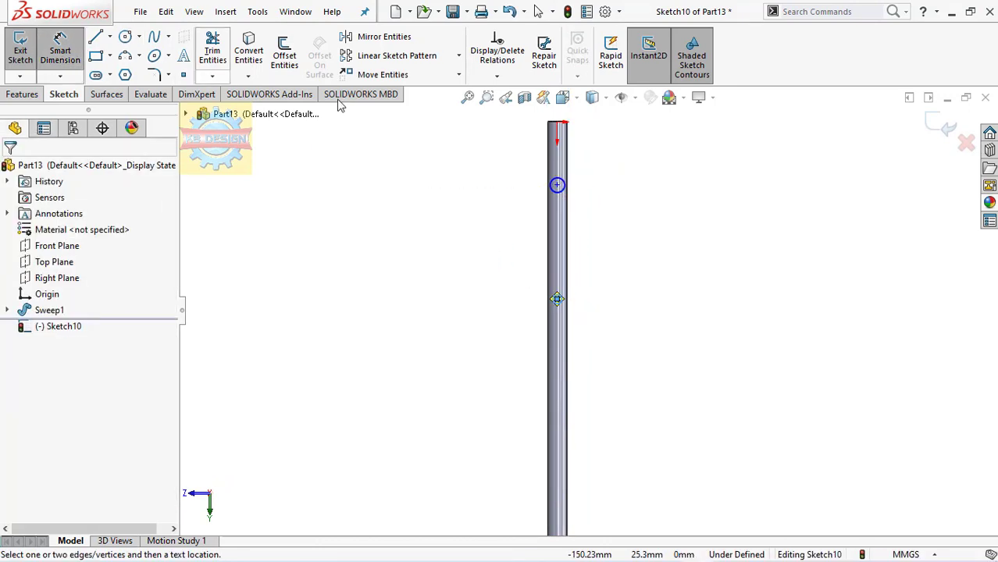
pyautogui.click(561, 191)
pyautogui.click(638, 199)
pyautogui.write('5')
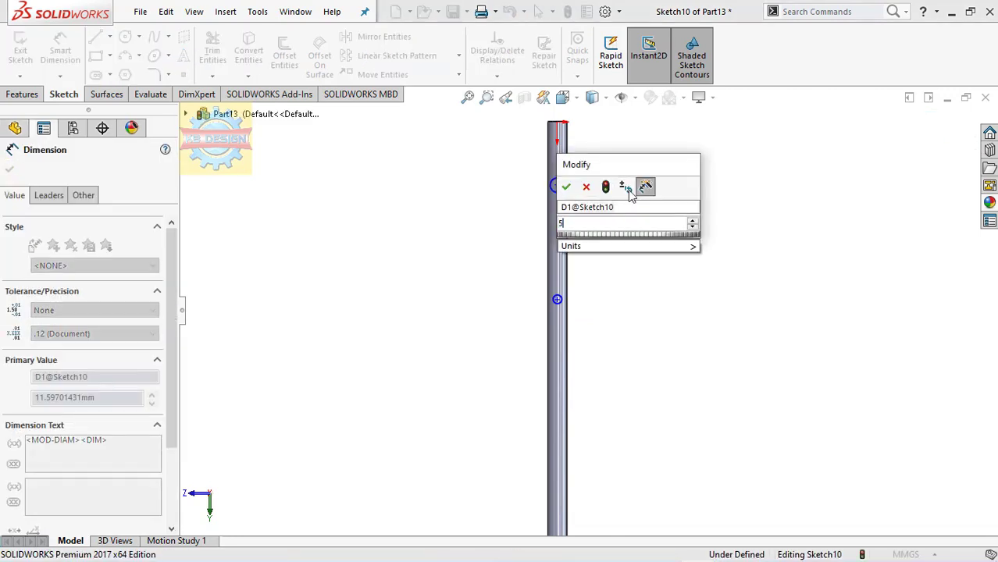
pyautogui.press('Return')
pyautogui.click(564, 299)
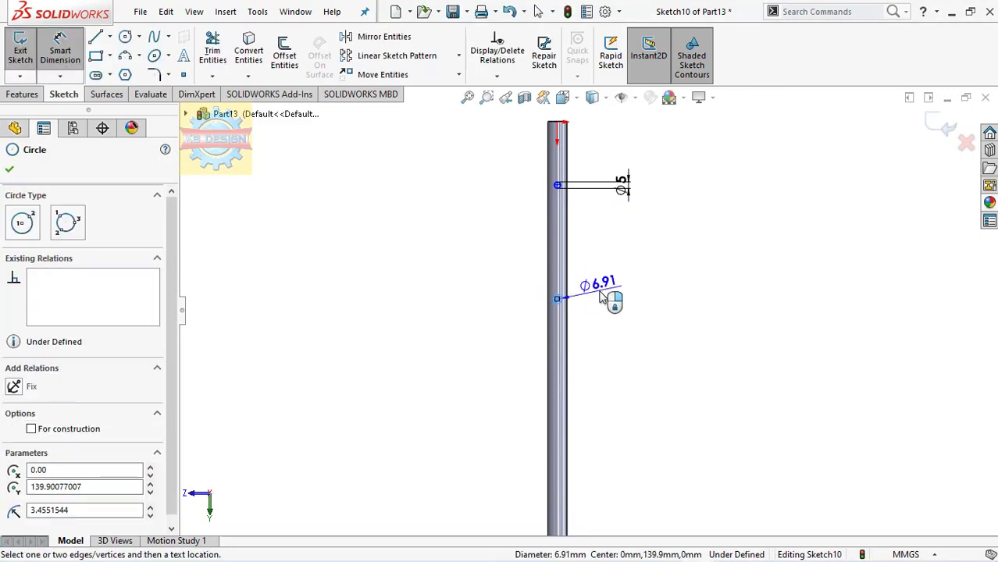
pyautogui.click(602, 297)
pyautogui.write('5')
pyautogui.press('Return')
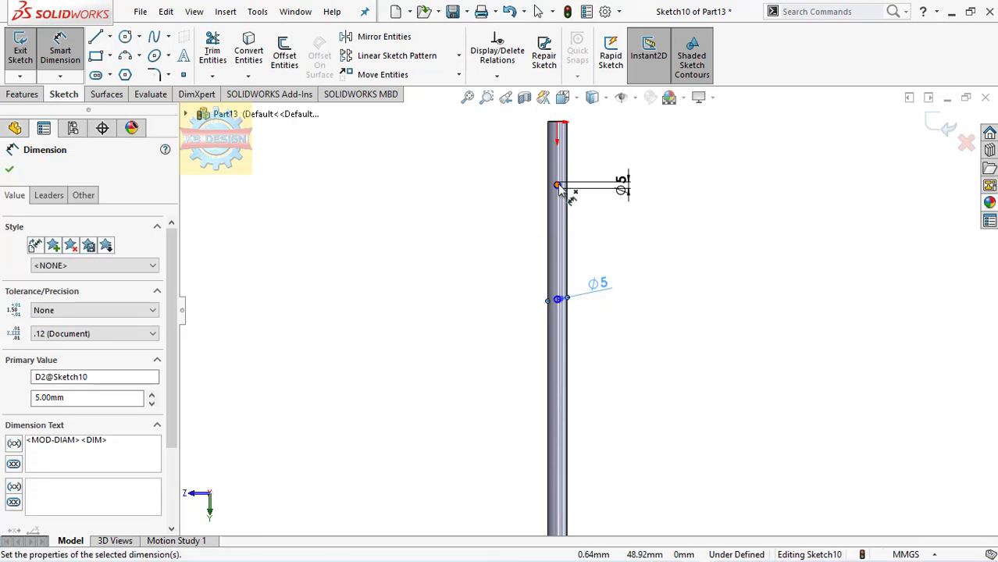
# Step: Position the upper hole 20 mm from the tube top and space the holes 150 mm apart
pyautogui.click(564, 125)
pyautogui.click(42, 292)
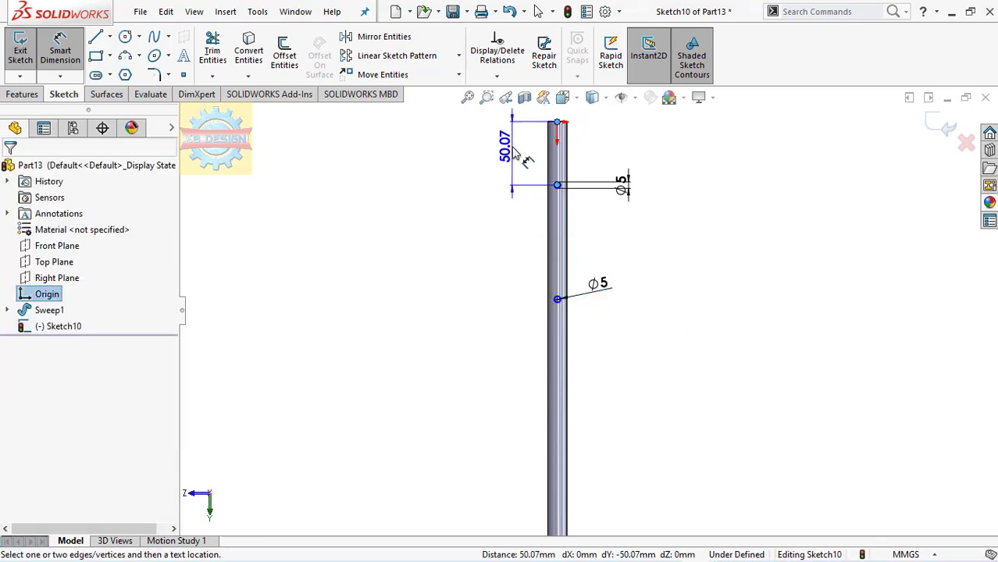
pyautogui.click(515, 154)
pyautogui.write('2')
pyautogui.press('Return')
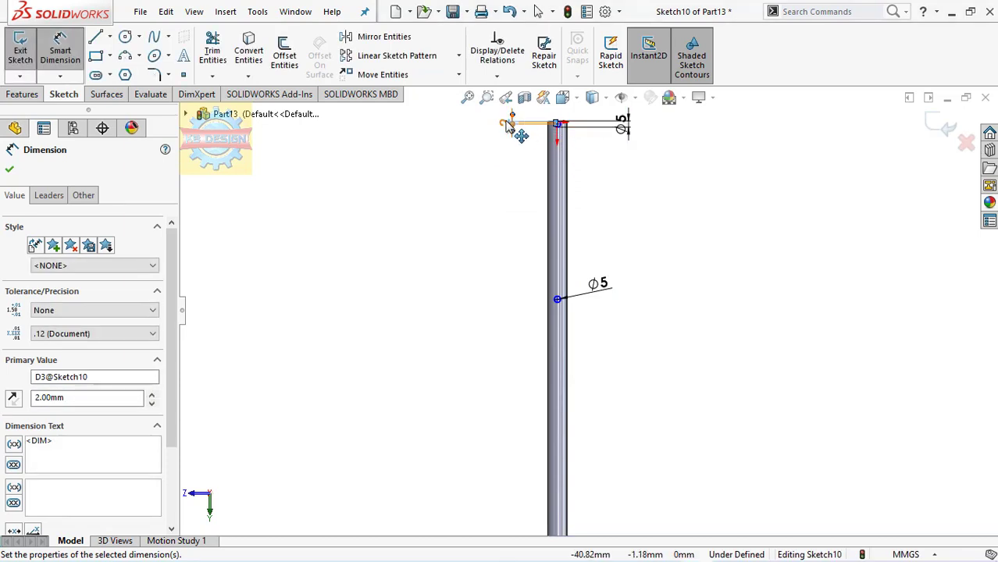
pyautogui.click(508, 131)
pyautogui.write('20')
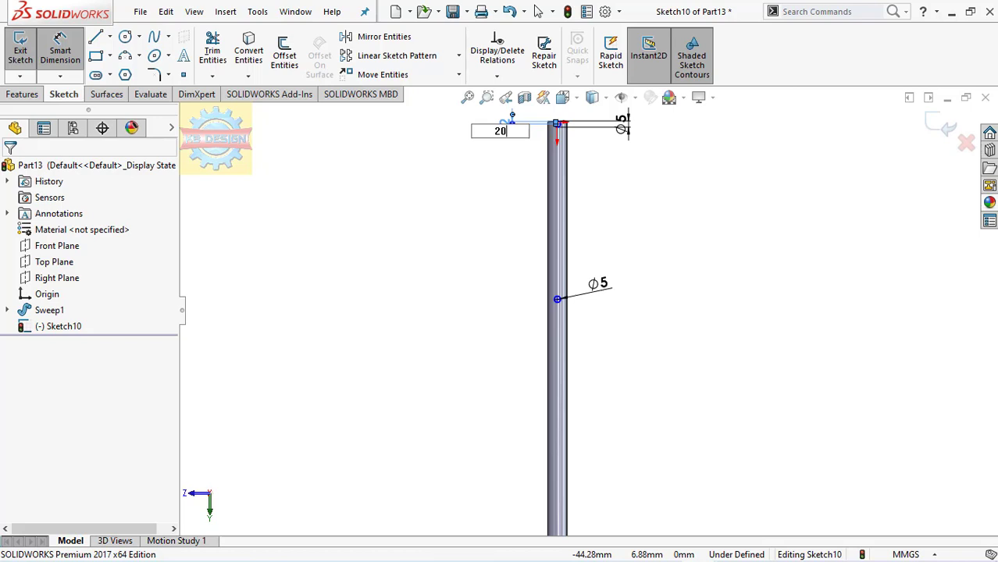
pyautogui.click(506, 131)
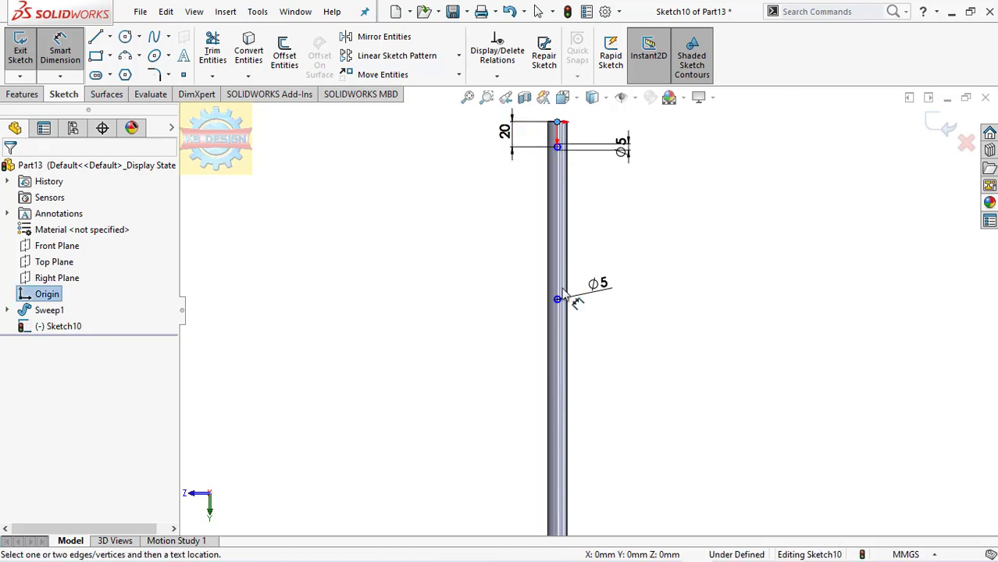
pyautogui.click(558, 301)
pyautogui.click(503, 275)
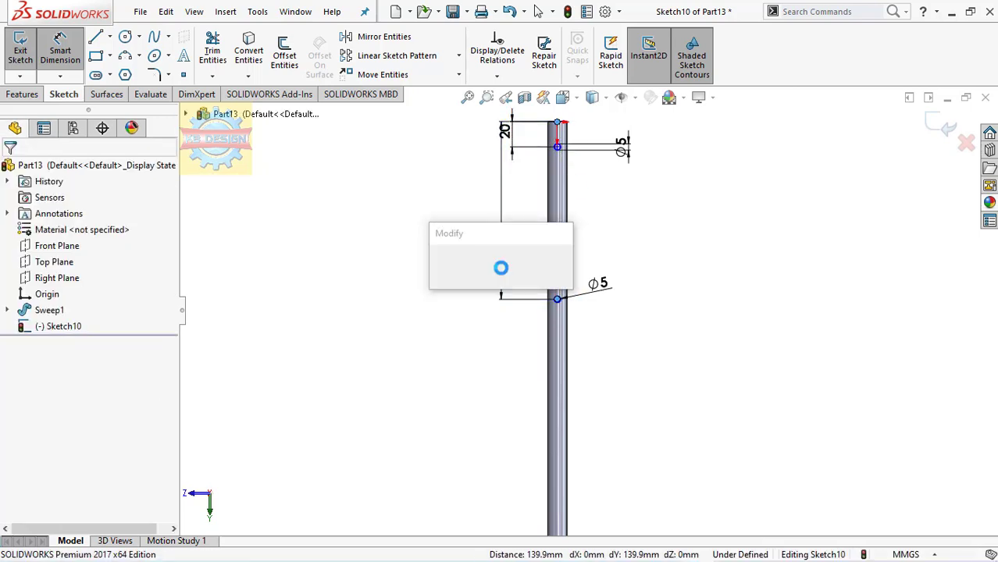
pyautogui.write('150')
pyautogui.press('Return')
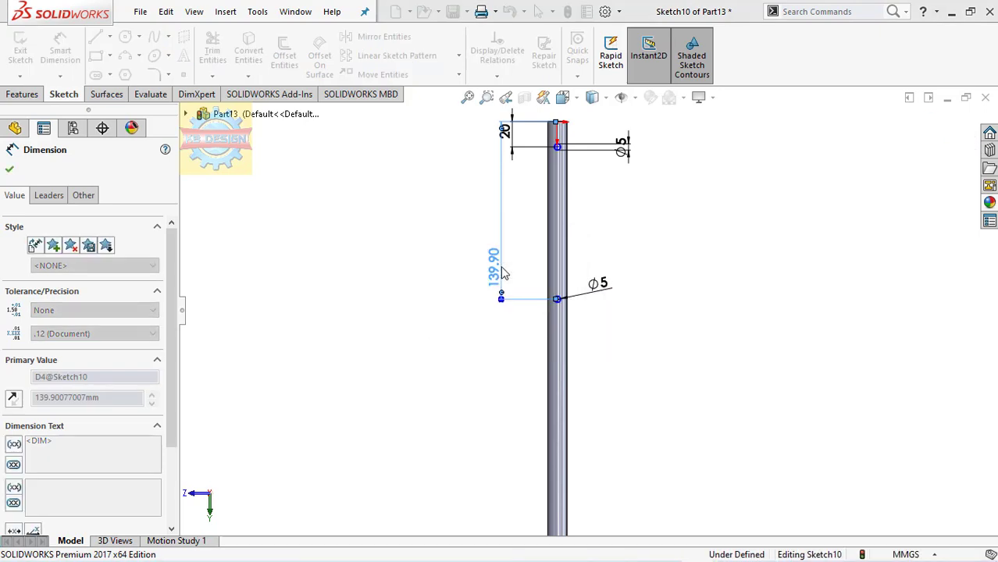
# Step: Extrude-cut the hole sketch Through All - Both directions as Cut-Extrude1
pyautogui.click(24, 94)
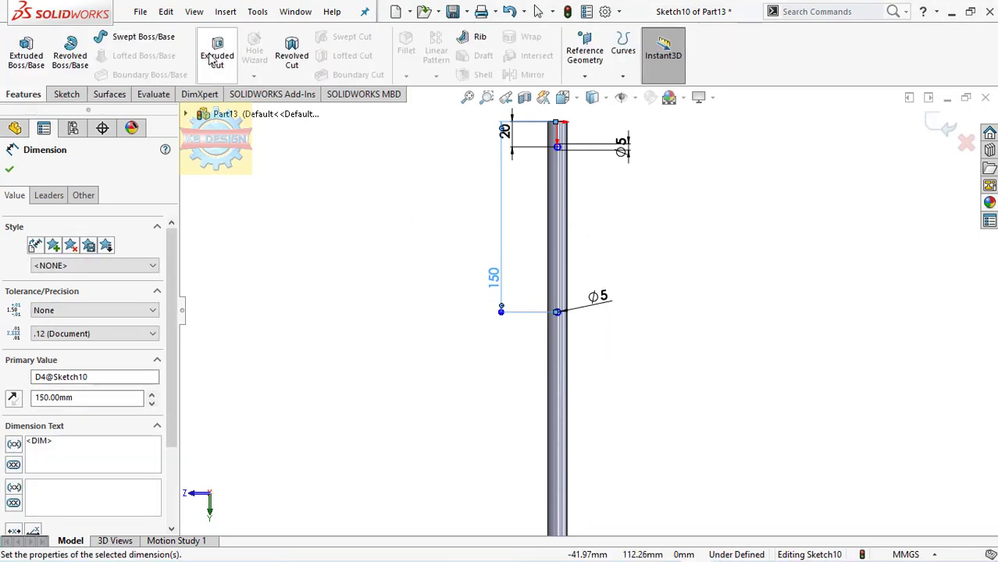
pyautogui.click(217, 55)
pyautogui.click(68, 260)
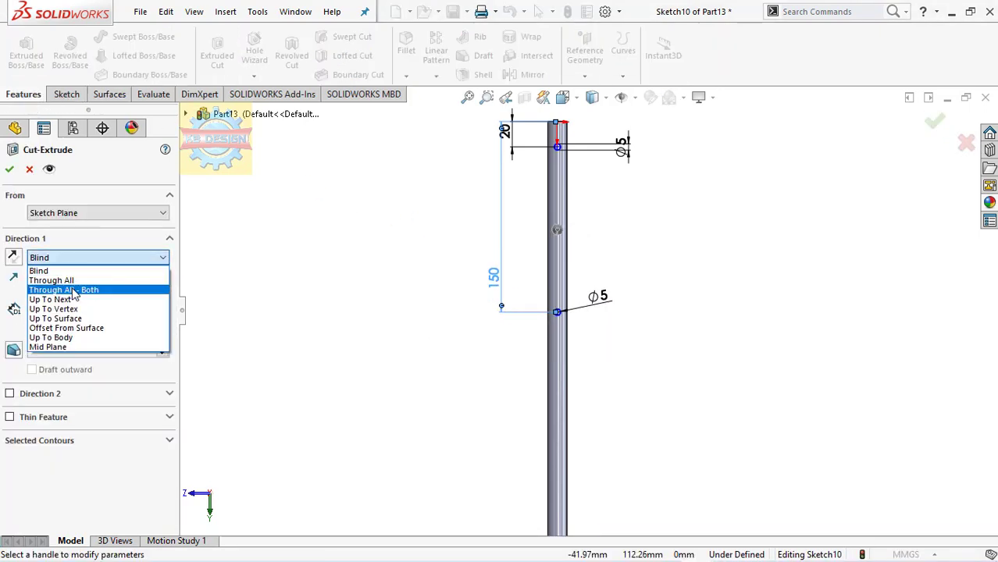
pyautogui.click(66, 287)
pyautogui.click(10, 169)
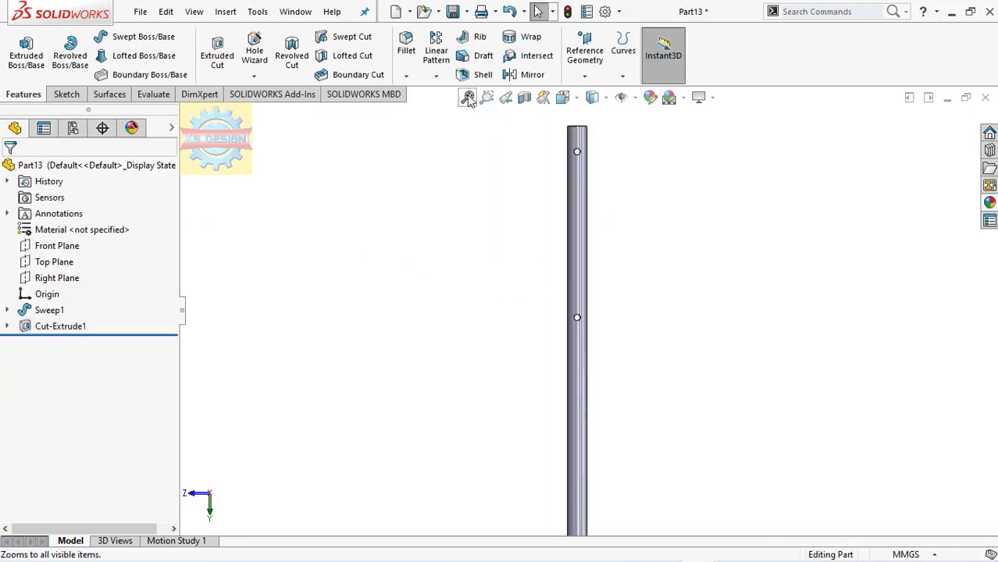
# Step: Roll the part back to before Cut-Extrude1 after inspecting the U-tube
pyautogui.moveTo(569, 216)
pyautogui.mouseDown(button='middle')
pyautogui.moveTo(695, 114)
pyautogui.moveTo(555, 274)
pyautogui.moveTo(663, 187)
pyautogui.moveTo(708, 330)
pyautogui.moveTo(571, 424)
pyautogui.mouseUp(button='middle')
pyautogui.scroll(-3, 570, 424)
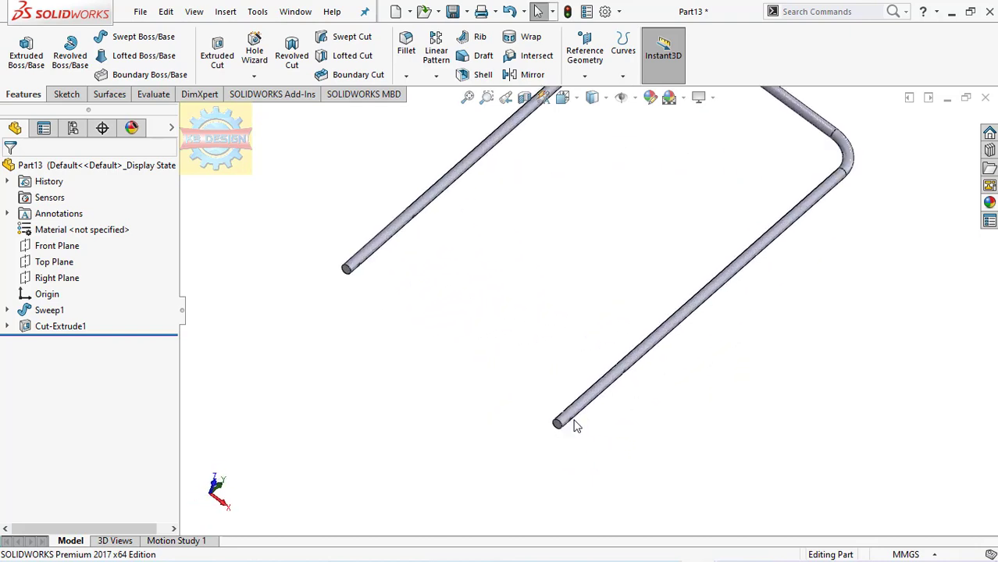
pyautogui.scroll(-3, 572, 426)
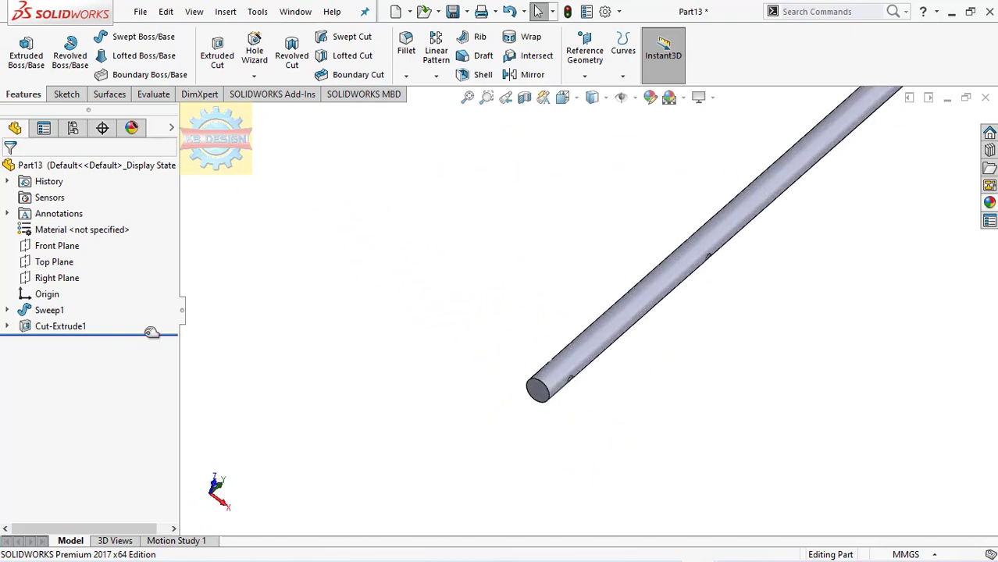
pyautogui.moveTo(150, 332); pyautogui.dragTo(149, 318)
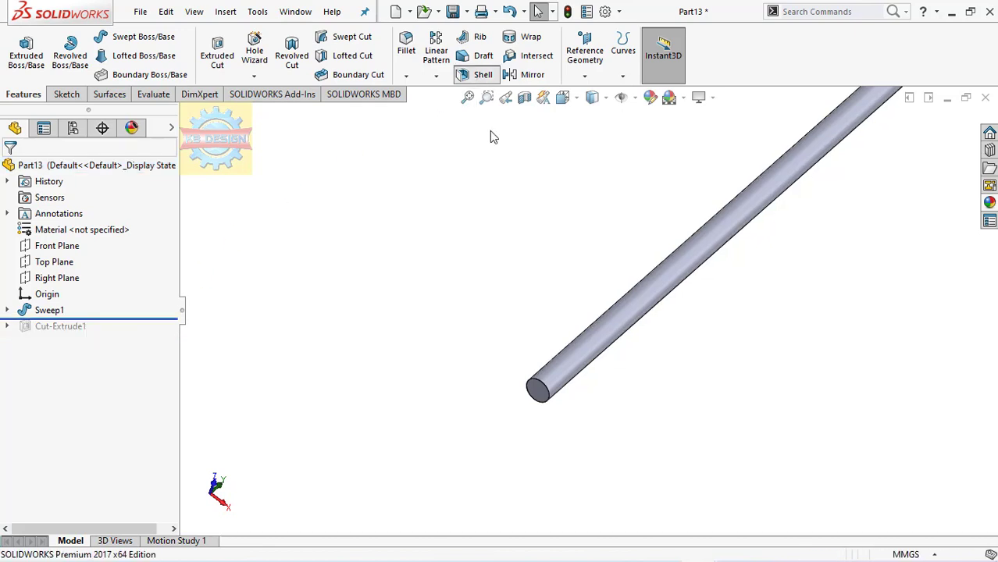
# Step: Shell the tube to 1 mm walls, removing both tube end faces
pyautogui.write('1')
pyautogui.press('Return')
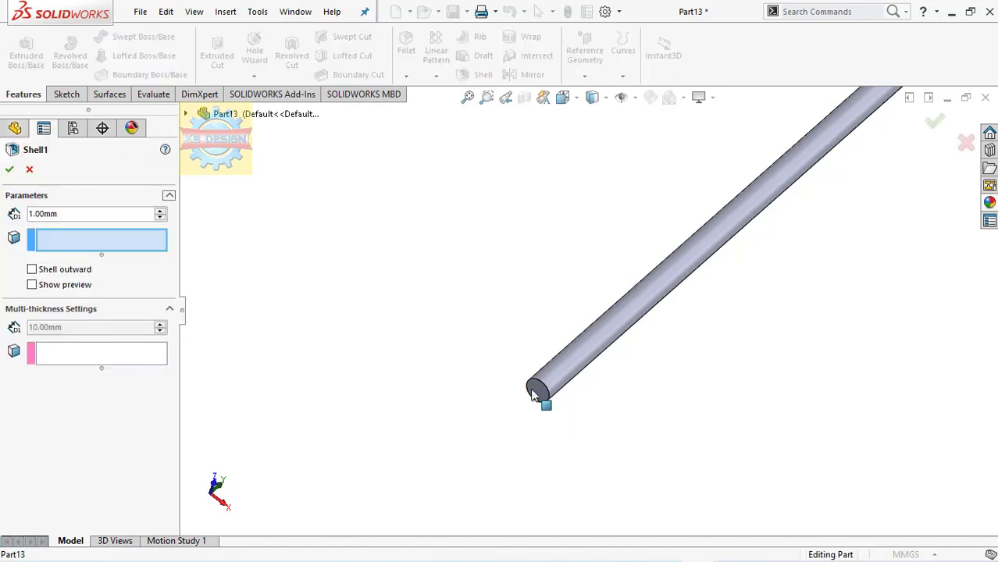
pyautogui.click(533, 390)
pyautogui.scroll(1, 534, 394)
pyautogui.scroll(3, 533, 394)
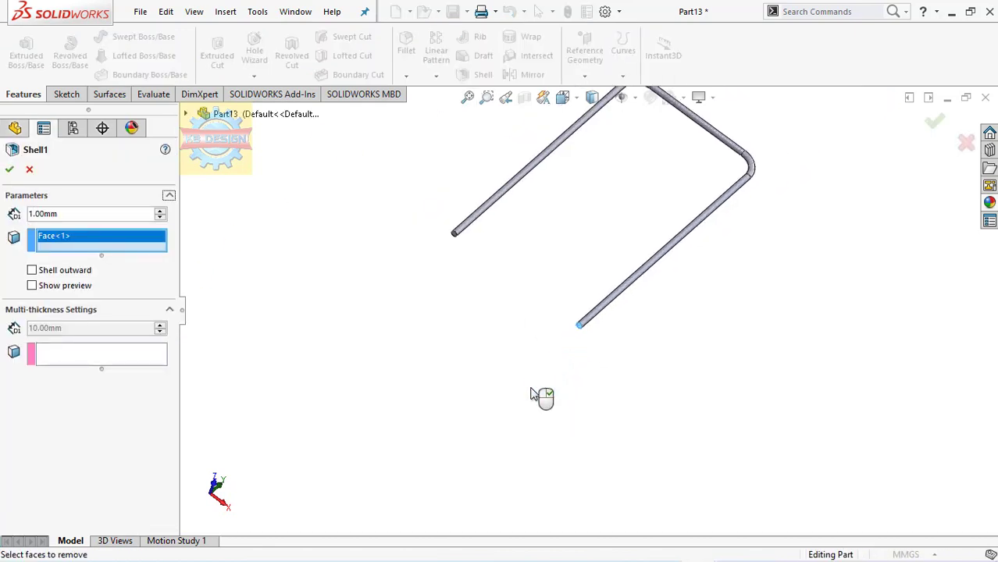
pyautogui.scroll(-4, 491, 213)
pyautogui.click(434, 328)
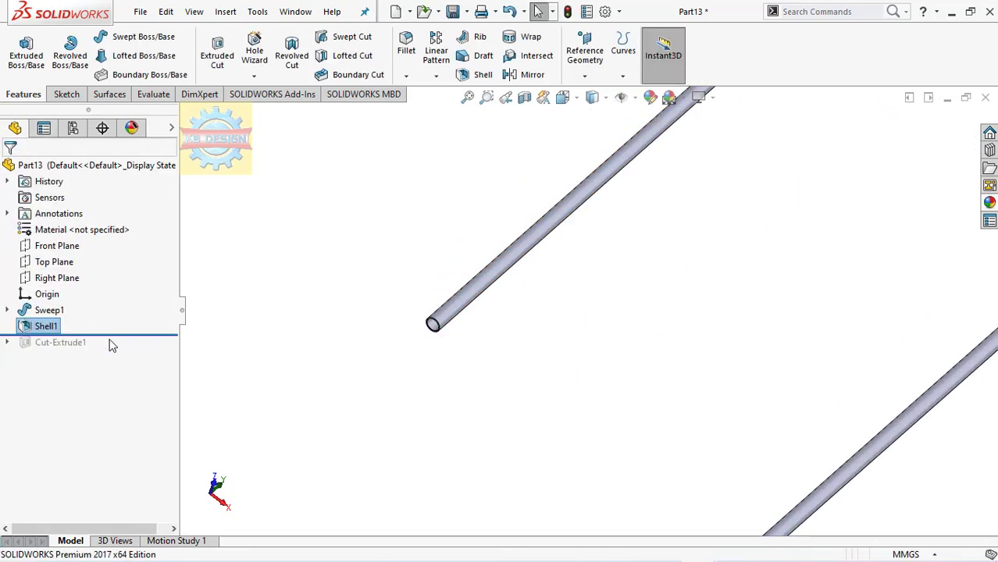
# Step: Roll forward past Cut-Extrude1 so the holes pierce the hollow tube
pyautogui.moveTo(119, 335); pyautogui.dragTo(115, 342)
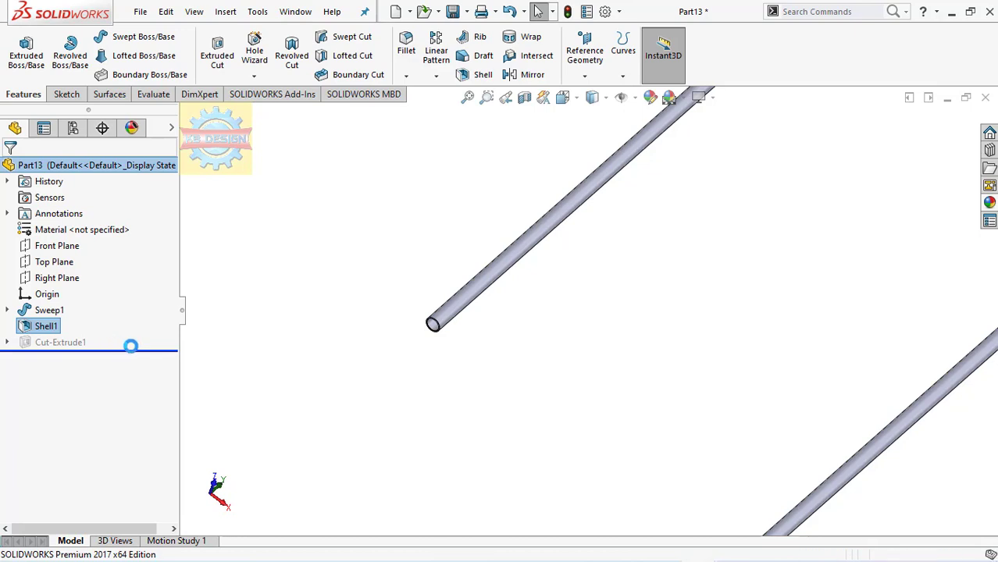
pyautogui.scroll(-3, 467, 327)
pyautogui.scroll(-2, 466, 328)
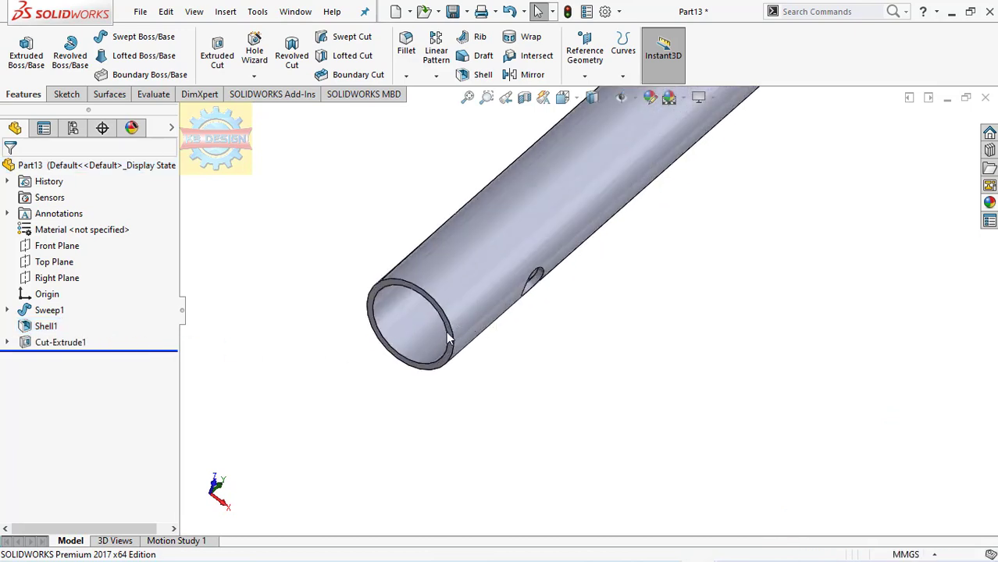
# Step: Create Plane1 offset from the tube end face, with the offset direction flipped
pyautogui.click(457, 351)
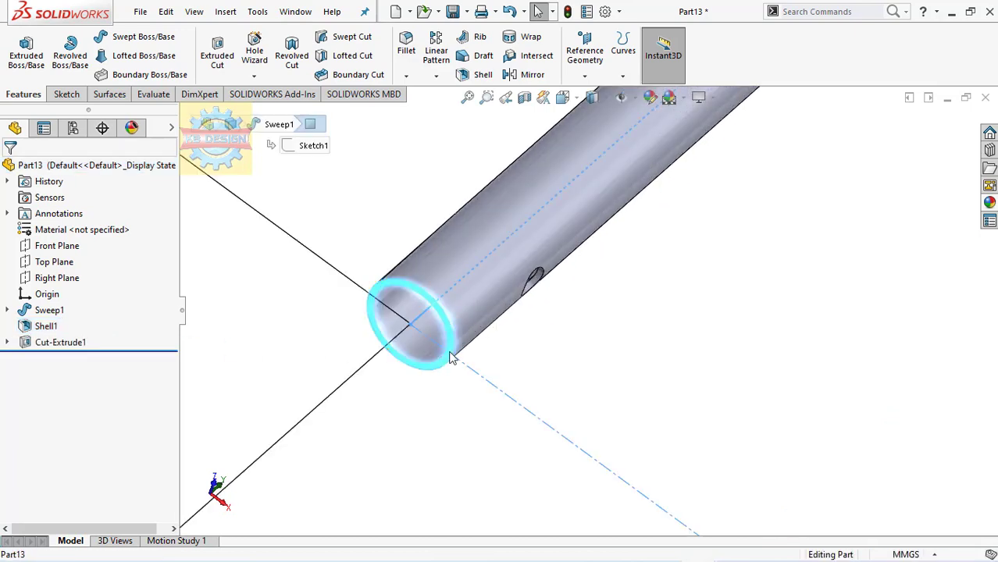
pyautogui.click(584, 55)
pyautogui.click(593, 94)
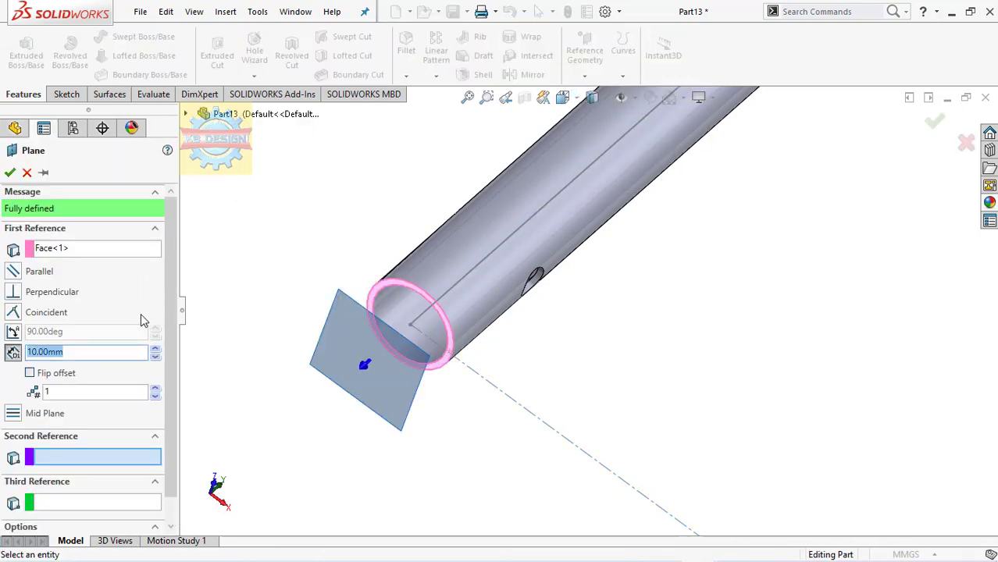
pyautogui.write('00')
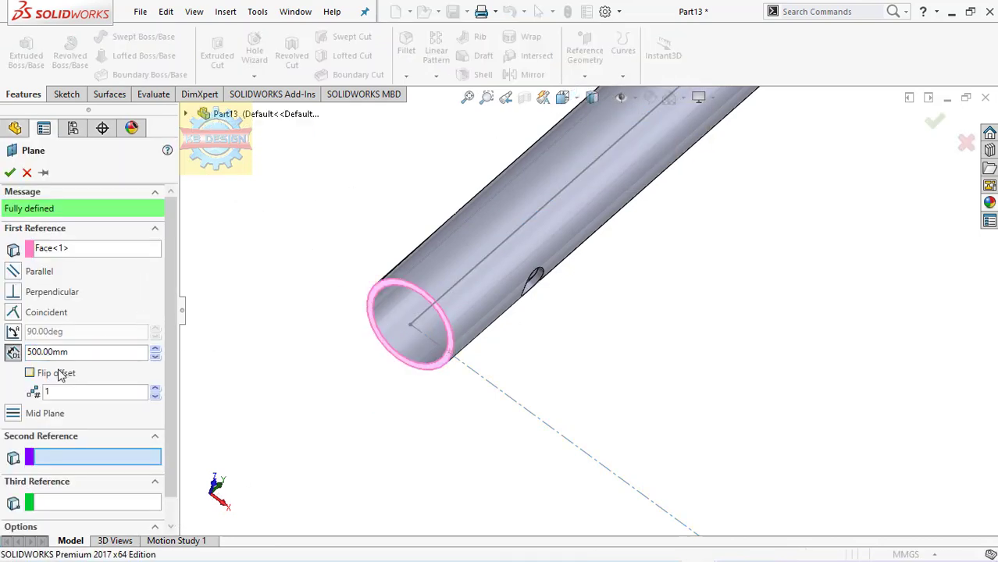
pyautogui.click(61, 375)
pyautogui.click(9, 172)
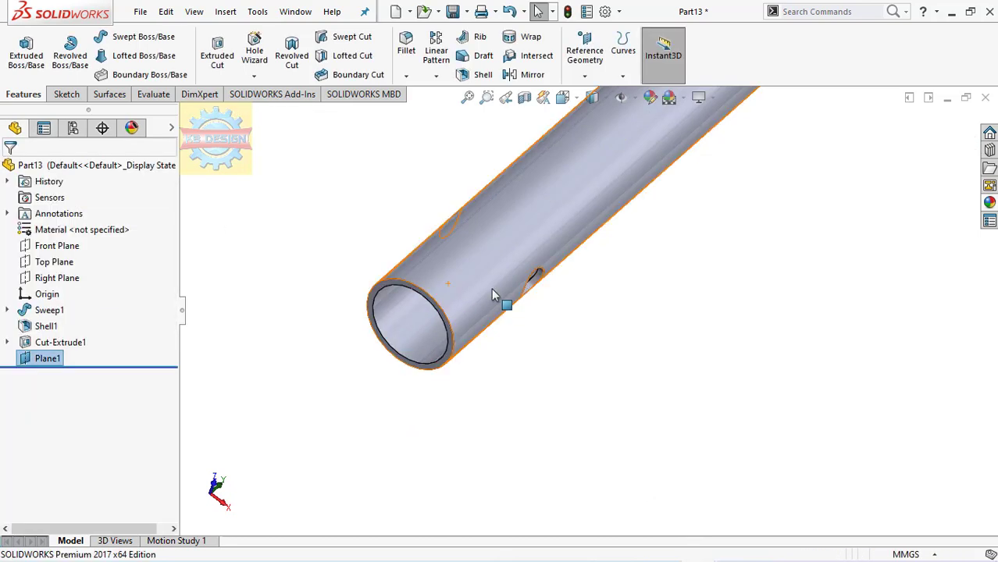
pyautogui.scroll(3, 499, 288)
pyautogui.scroll(2, 512, 290)
pyautogui.scroll(2, 515, 299)
pyautogui.scroll(2, 523, 305)
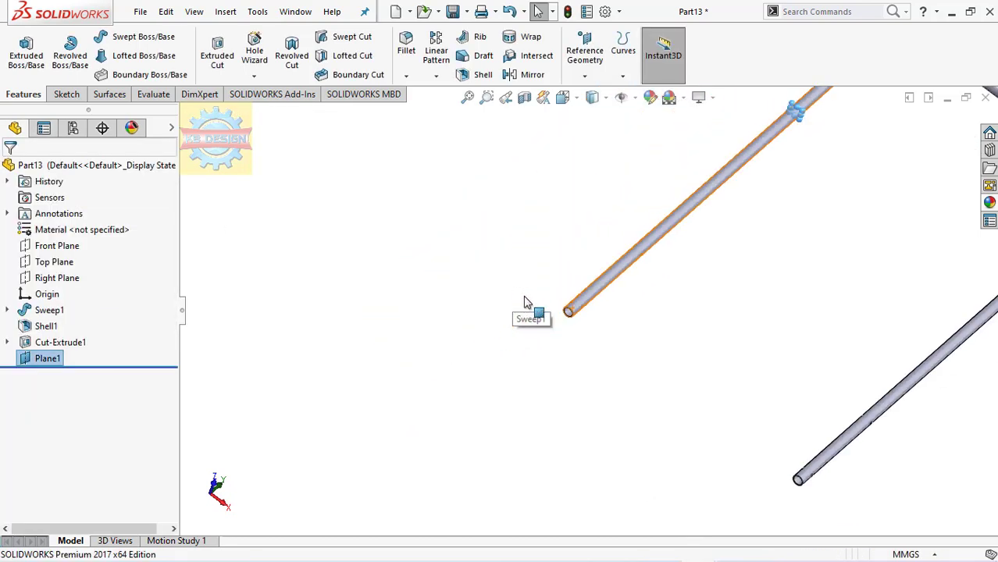
# Step: Start a sketch on Plane1 and offset the tube end's circular edge by 0.25 mm
pyautogui.click(67, 94)
pyautogui.click(21, 51)
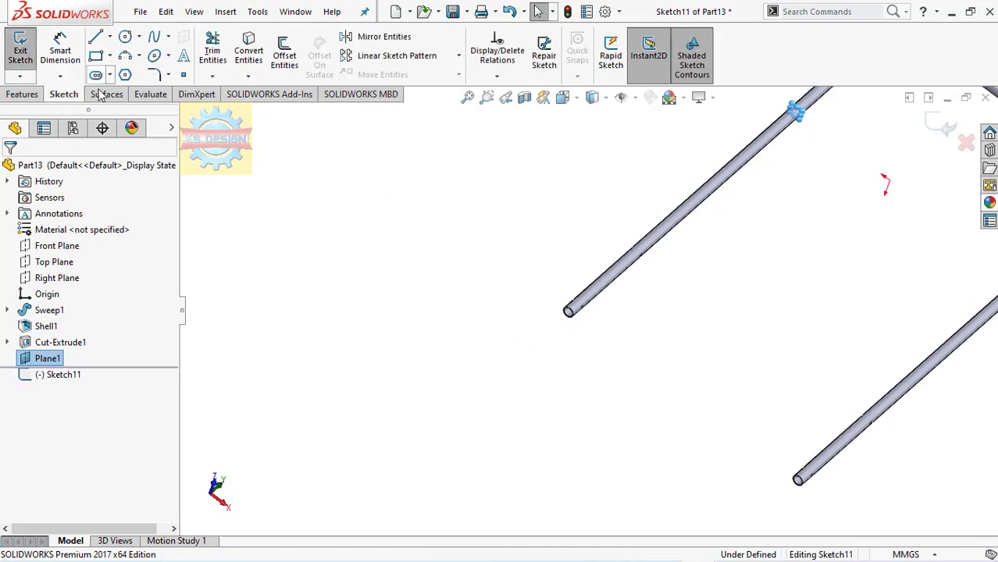
pyautogui.press('space')
pyautogui.click(497, 344)
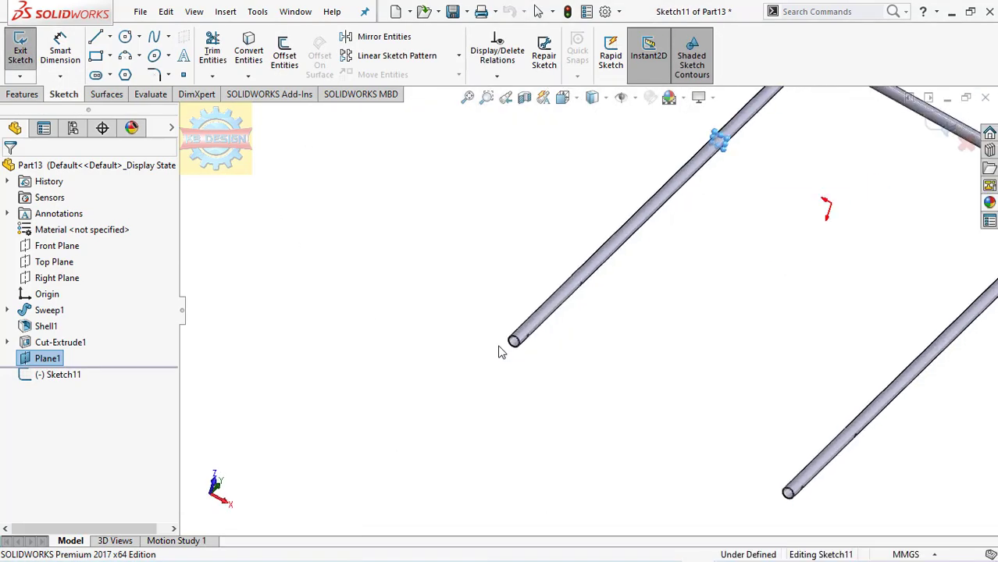
pyautogui.scroll(-2, 395, 301)
pyautogui.scroll(-4, 394, 312)
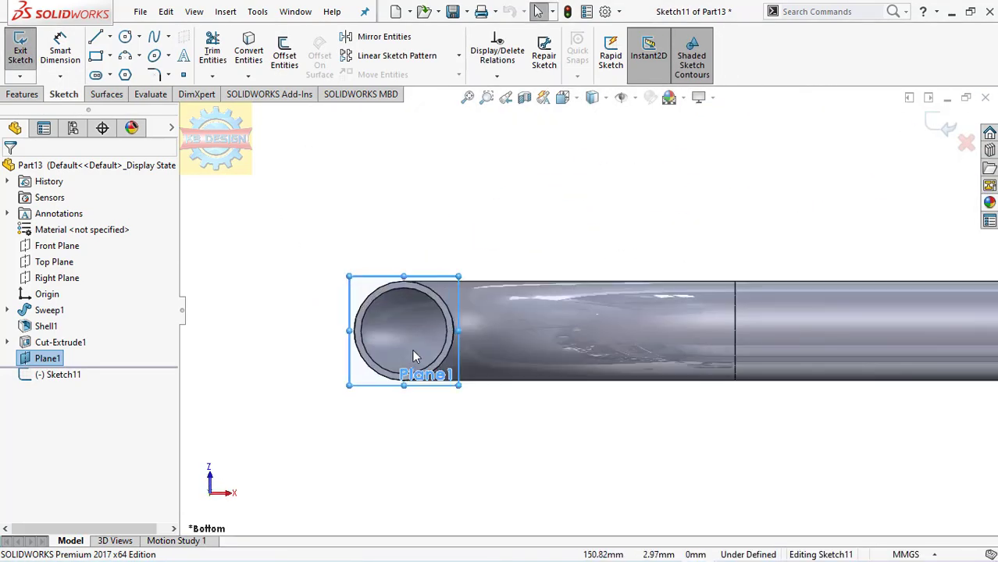
pyautogui.click(383, 291)
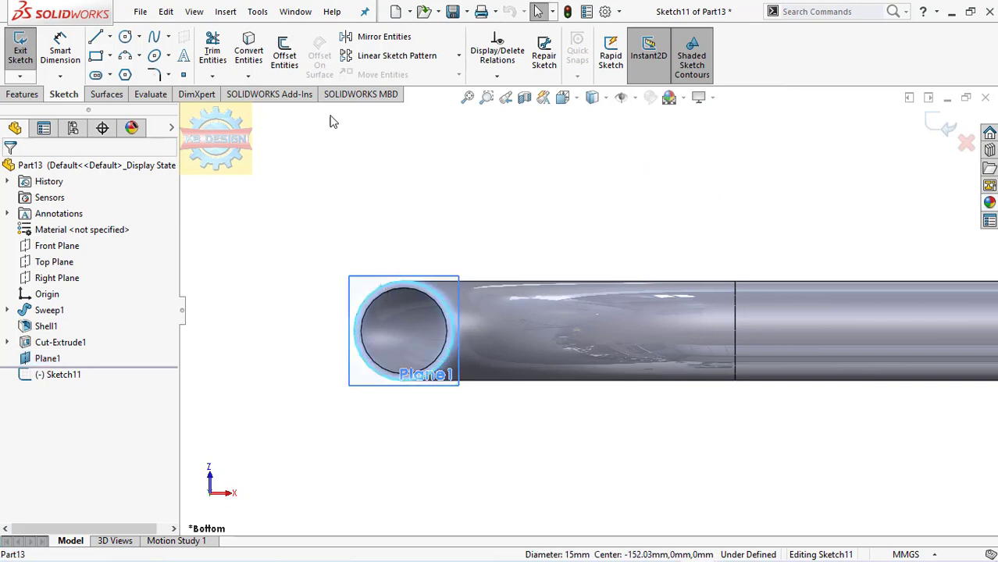
pyautogui.click(284, 57)
pyautogui.write('.25')
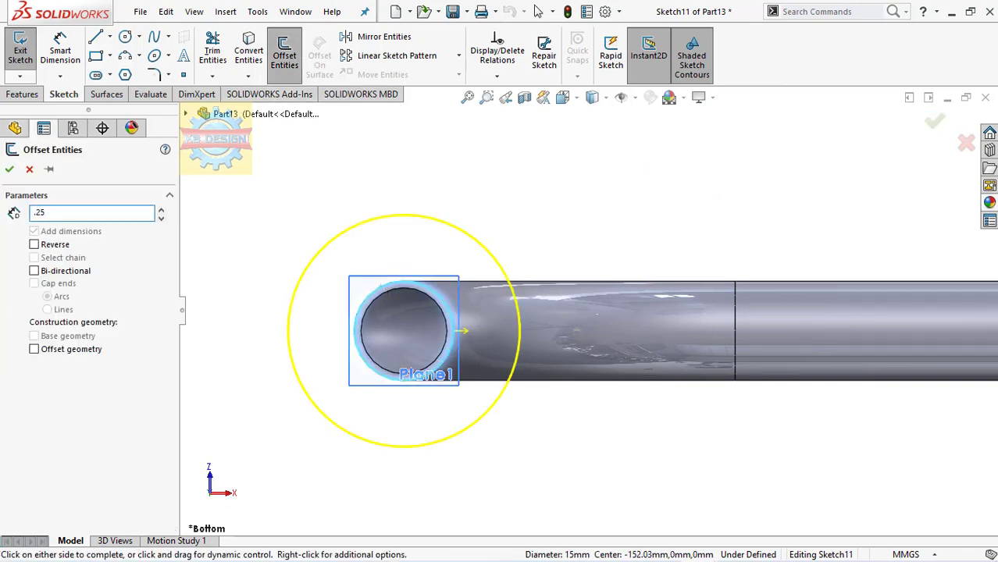
pyautogui.press('Return')
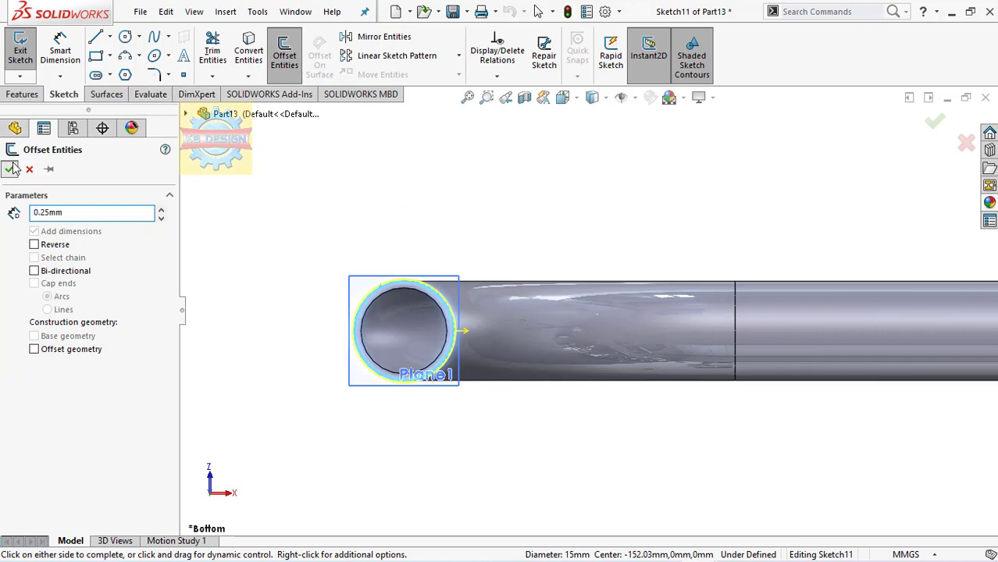
pyautogui.click(11, 170)
# Step: Draw two lines forming a V from the circle's top to a tip and back to its bottom
pyautogui.click(96, 39)
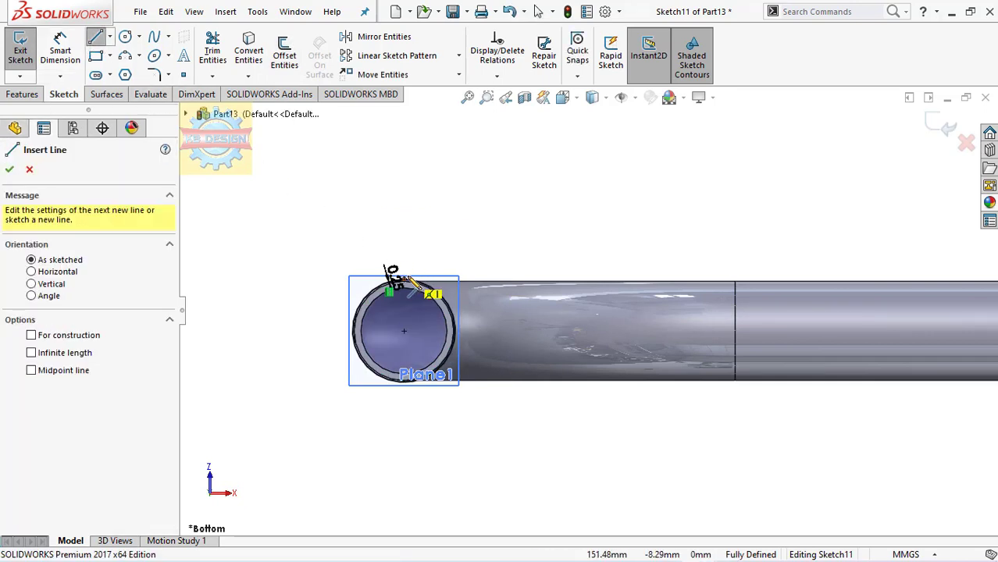
pyautogui.click(392, 277)
pyautogui.click(650, 331)
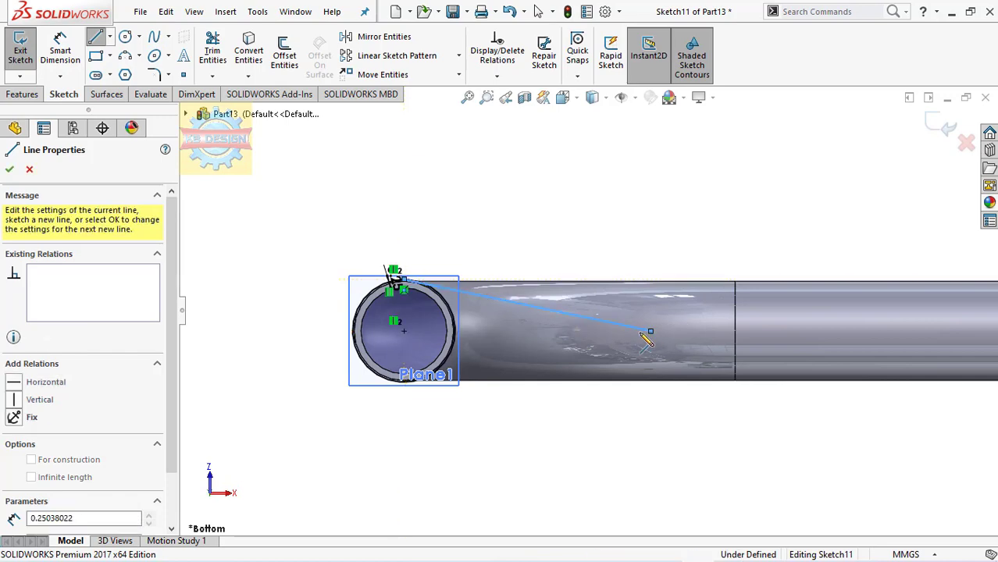
pyautogui.doubleClick(404, 383)
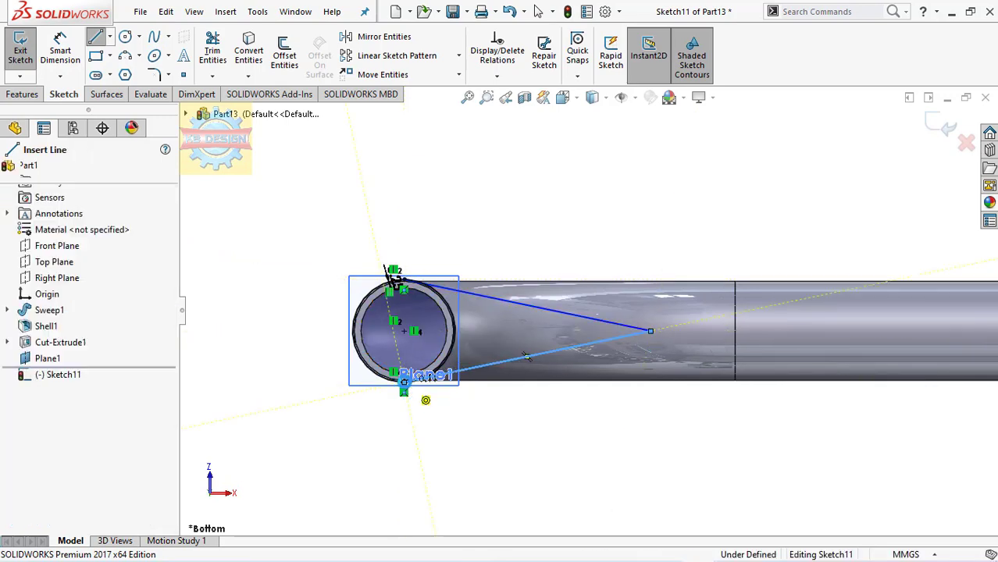
pyautogui.press('Escape')
# Step: Dimension the V tip 70 mm from the circle's top point
pyautogui.click(60, 49)
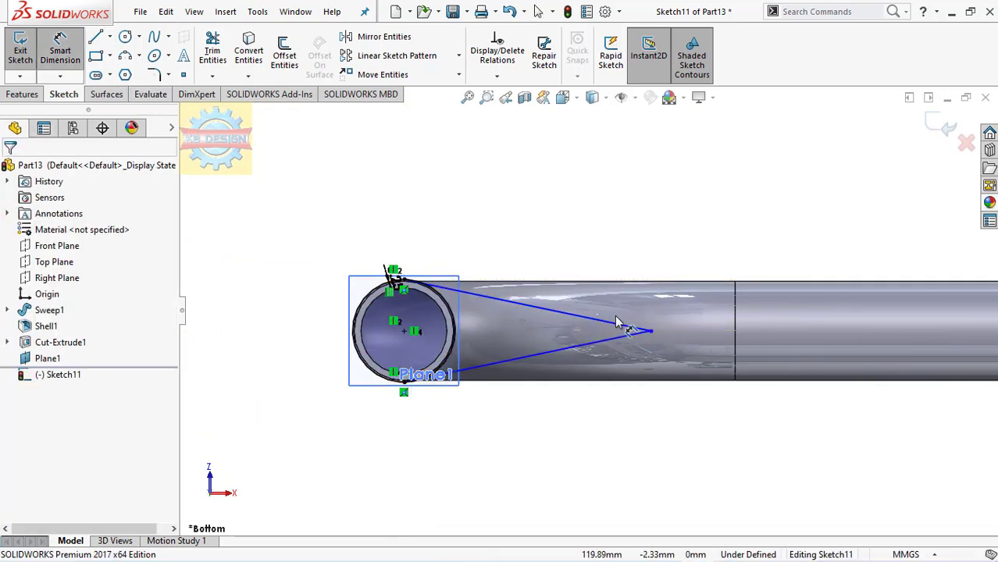
pyautogui.click(651, 331)
pyautogui.click(403, 278)
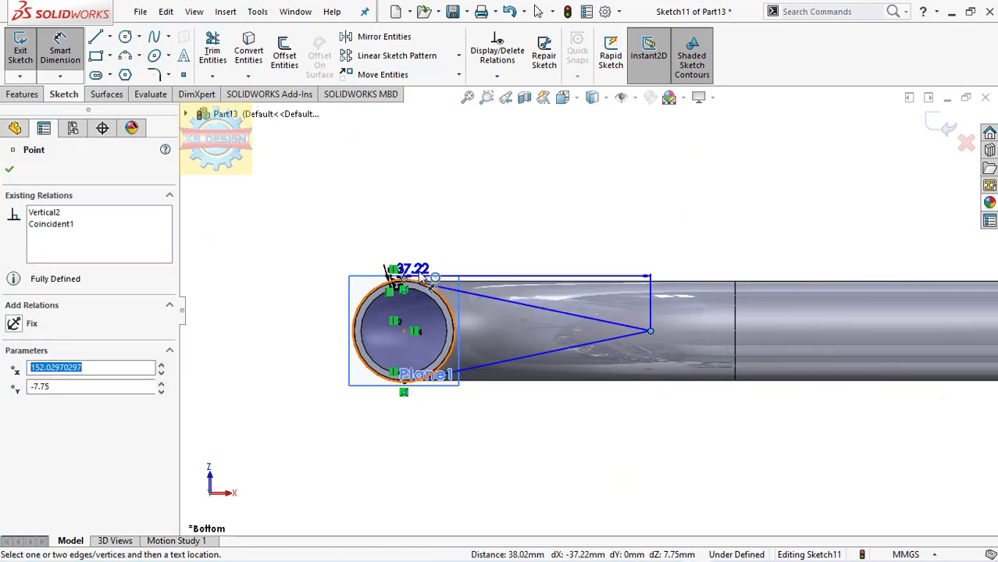
pyautogui.click(496, 234)
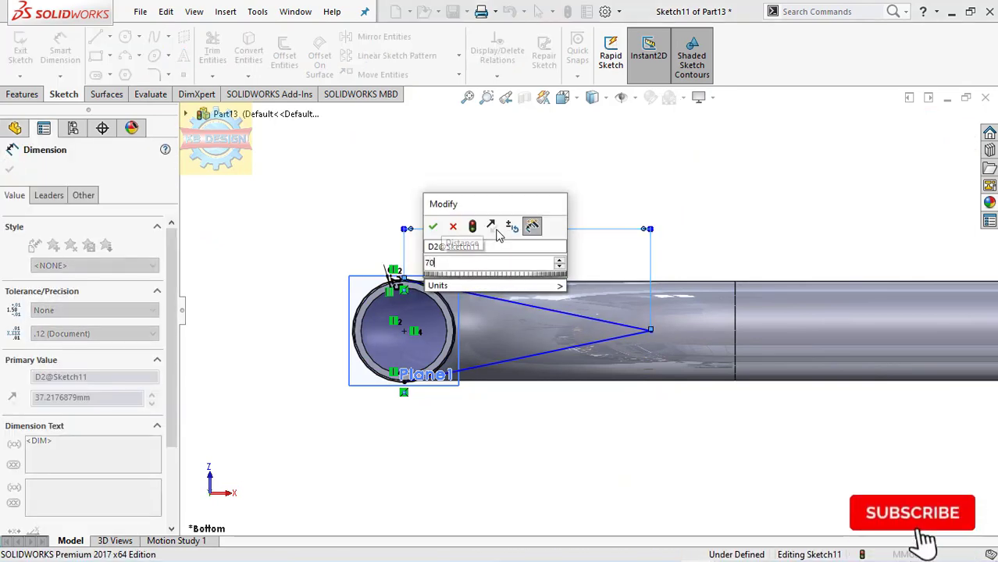
pyautogui.write('70')
pyautogui.press('Return')
pyautogui.scroll(5, 753, 301)
pyautogui.scroll(5, 763, 305)
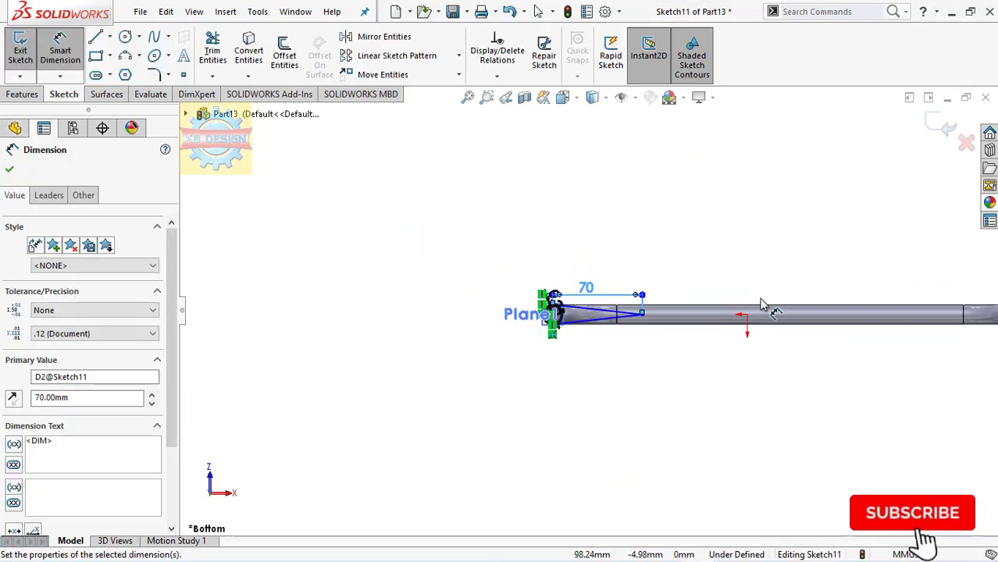
pyautogui.scroll(5, 851, 297)
pyautogui.scroll(-5, 836, 331)
pyautogui.scroll(-3, 835, 331)
pyautogui.scroll(-3, 795, 334)
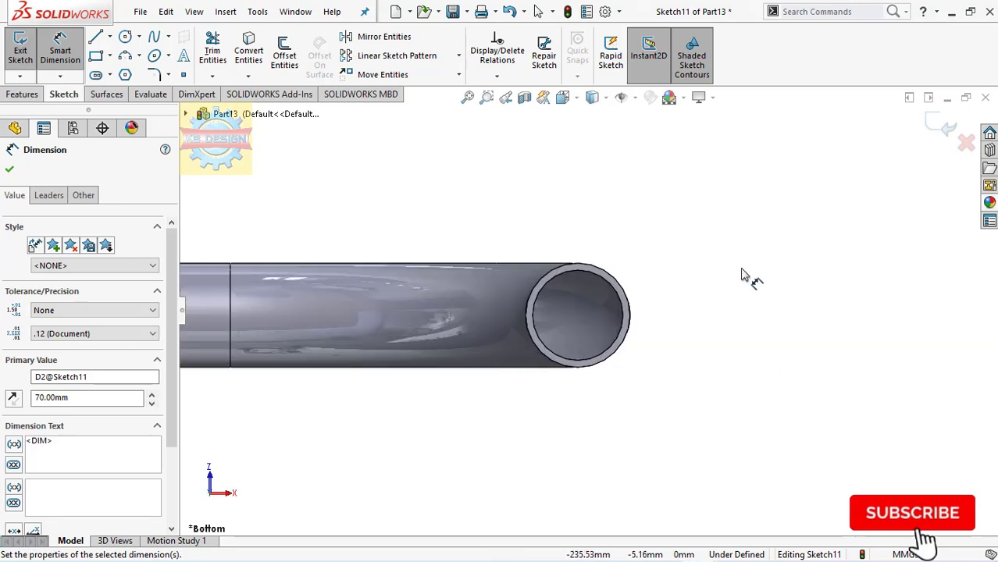
pyautogui.press('Escape')
# Step: Offset the other tube end's circle and draw a V outline from its top to a tip to its bottom
pyautogui.click(281, 59)
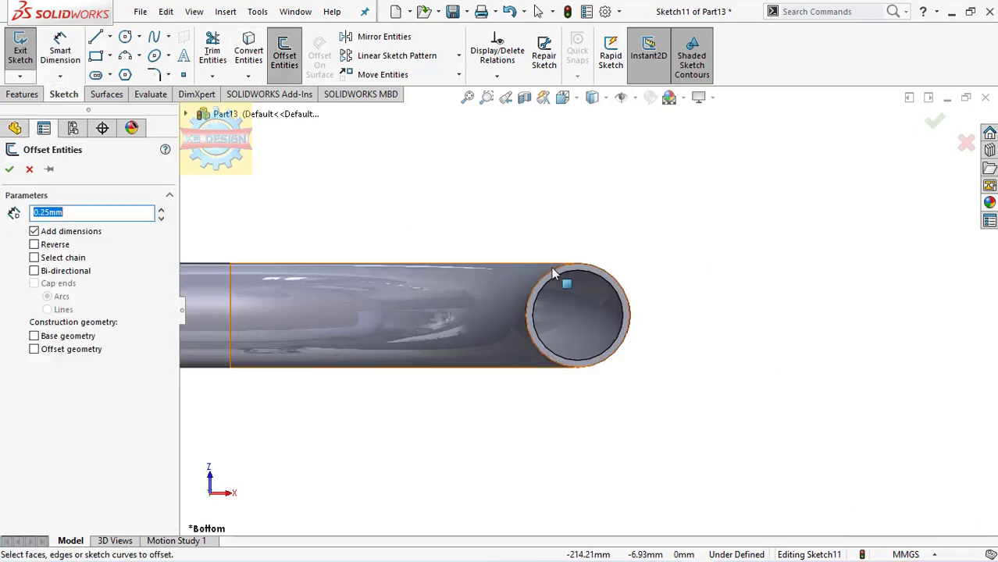
pyautogui.click(10, 170)
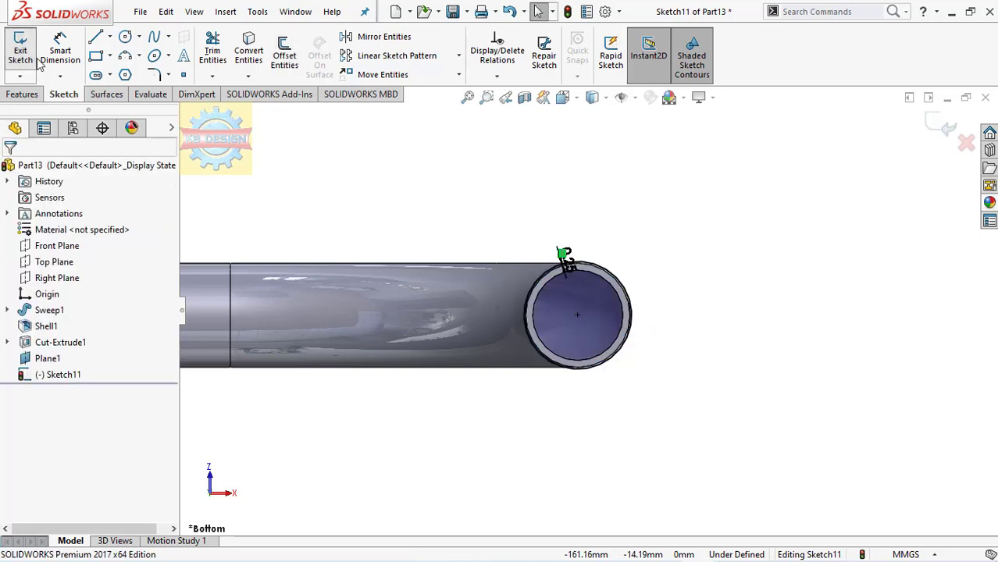
pyautogui.click(570, 264)
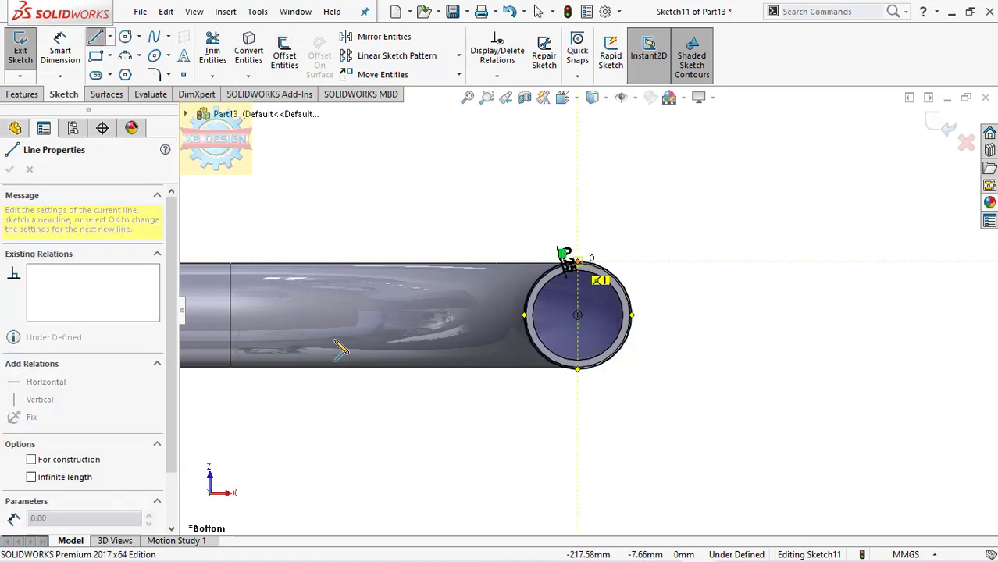
pyautogui.click(294, 315)
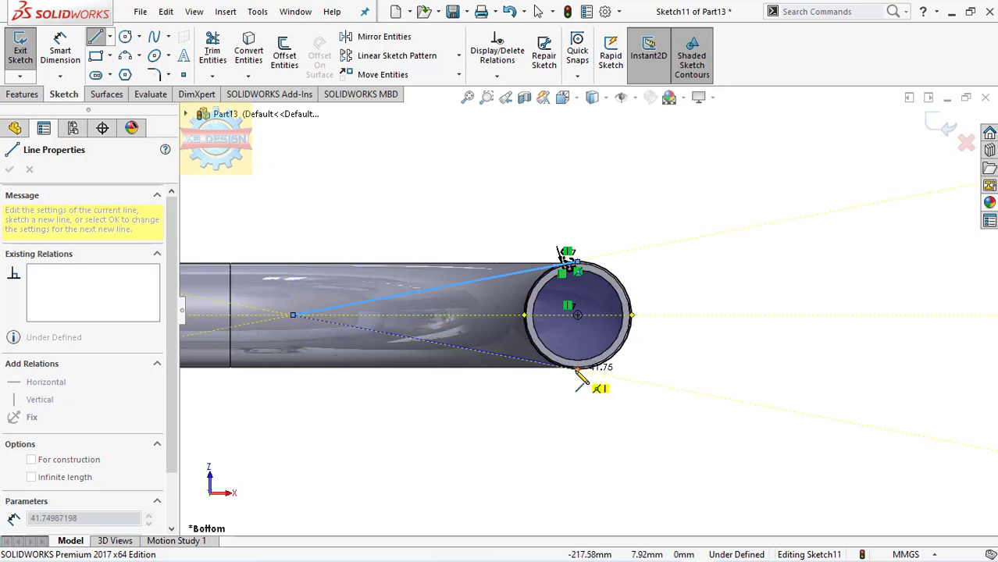
pyautogui.click(577, 366)
pyautogui.press('Escape')
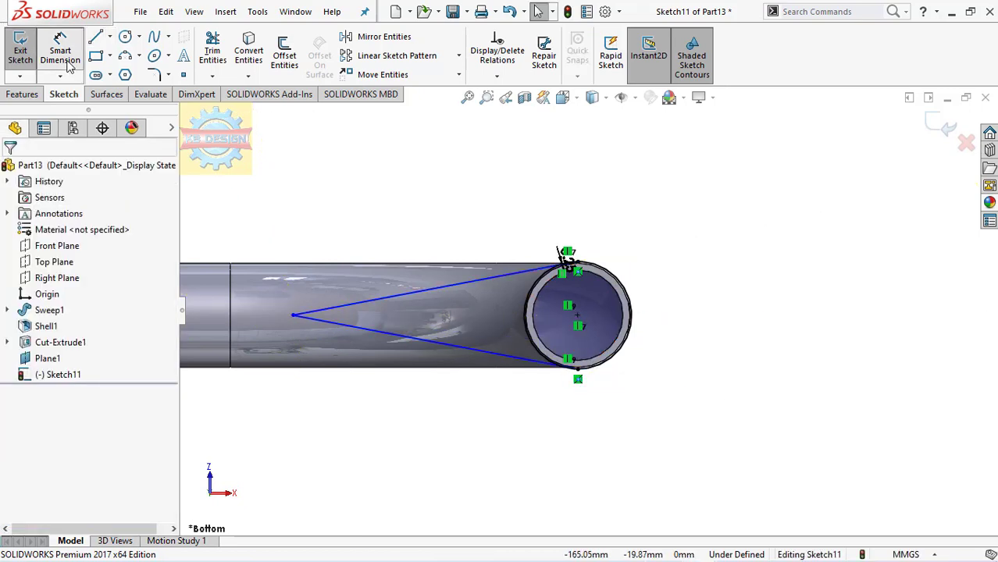
# Step: Dimension the new V tip 70 mm from the circle's bottom point
pyautogui.click(66, 60)
pyautogui.click(293, 314)
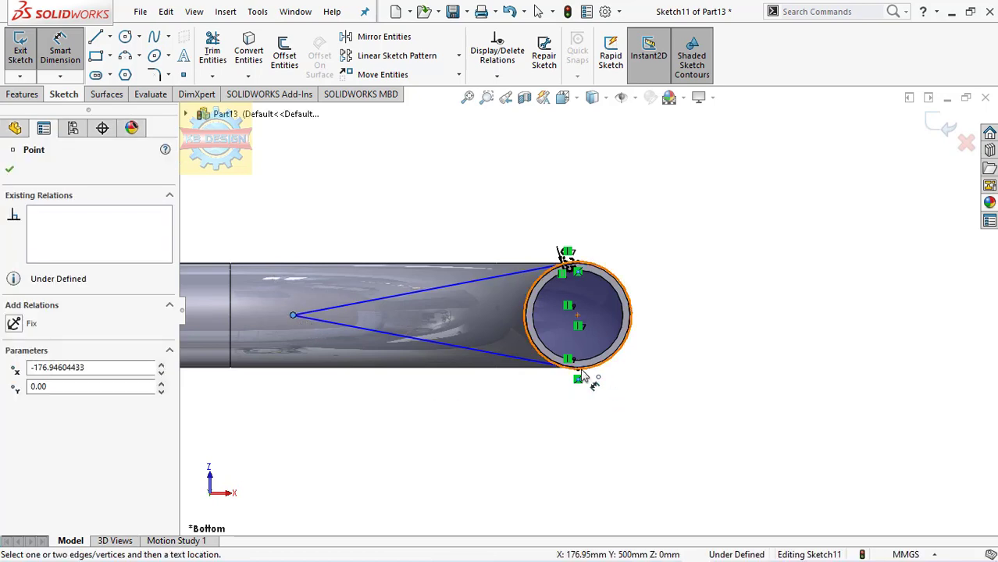
pyautogui.click(578, 379)
pyautogui.click(556, 441)
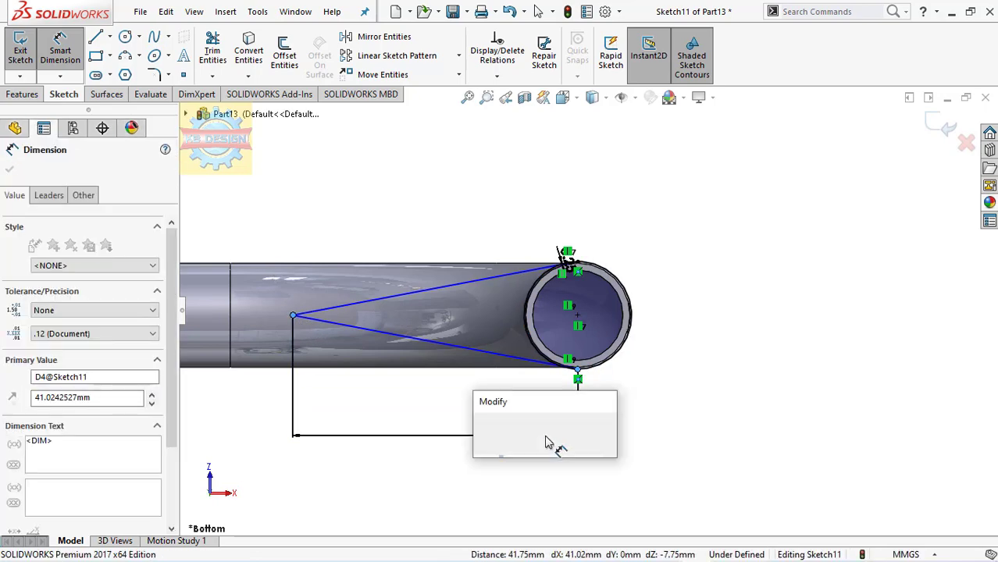
pyautogui.write('70')
pyautogui.press('Return')
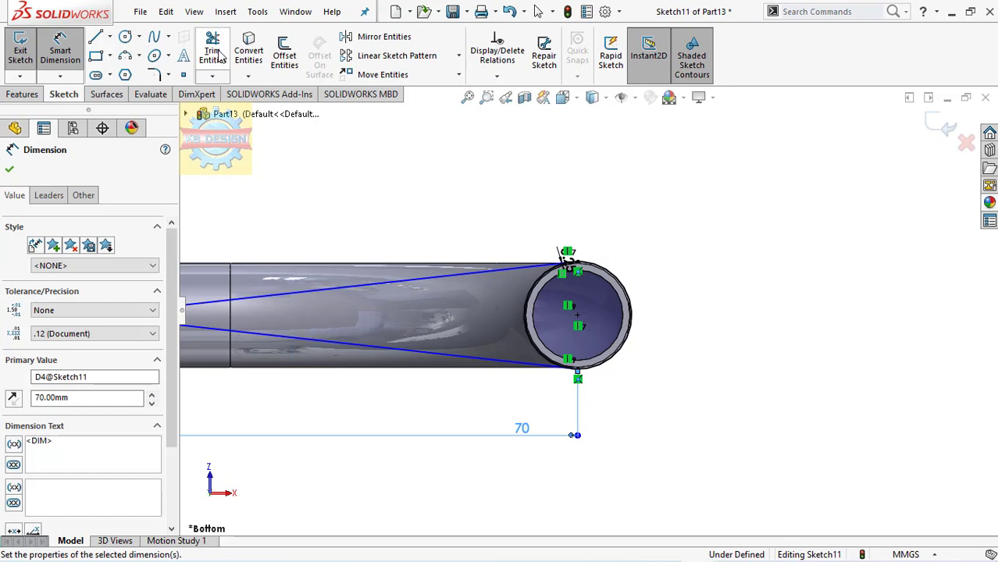
# Step: Start Trim, fit the whole tube in view and orbit it in 3D
pyautogui.click(213, 52)
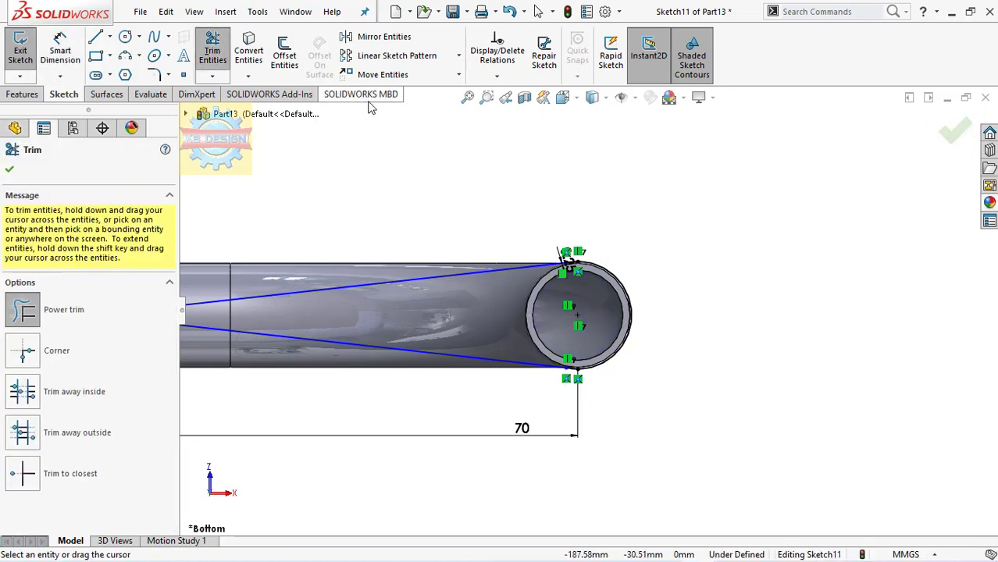
pyautogui.click(467, 98)
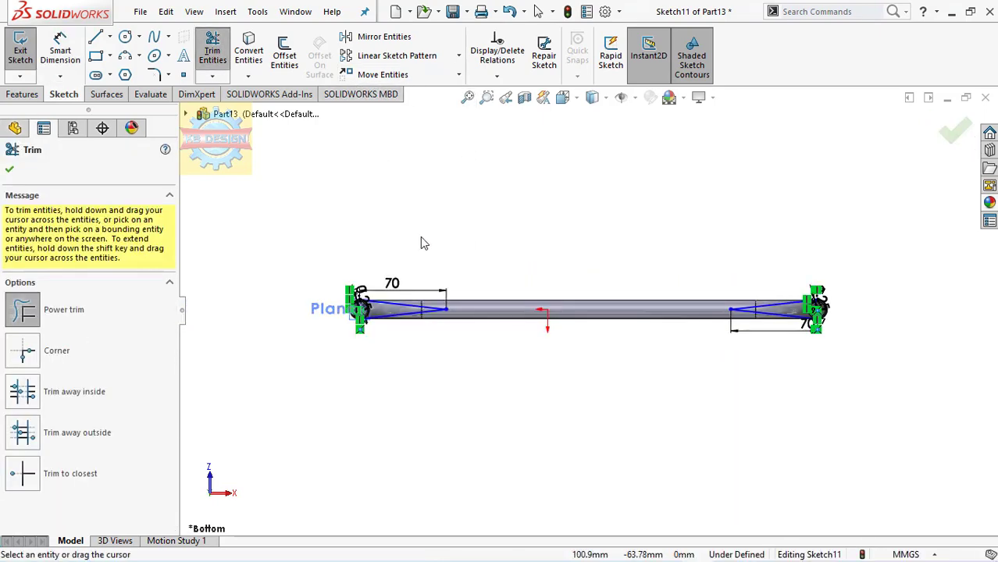
pyautogui.scroll(-2, 358, 301)
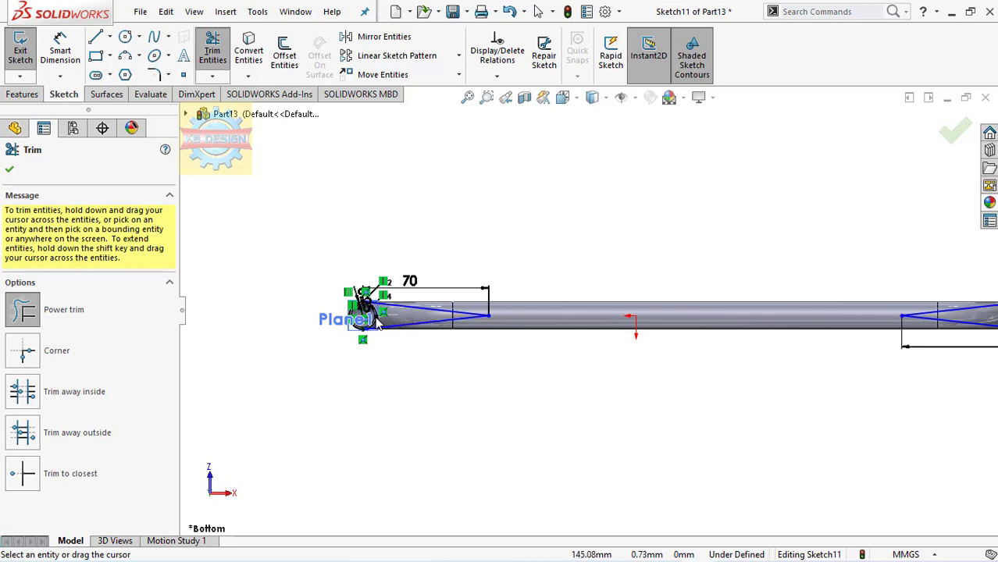
pyautogui.moveTo(555, 303); pyautogui.dragTo(564, 347, button='middle')
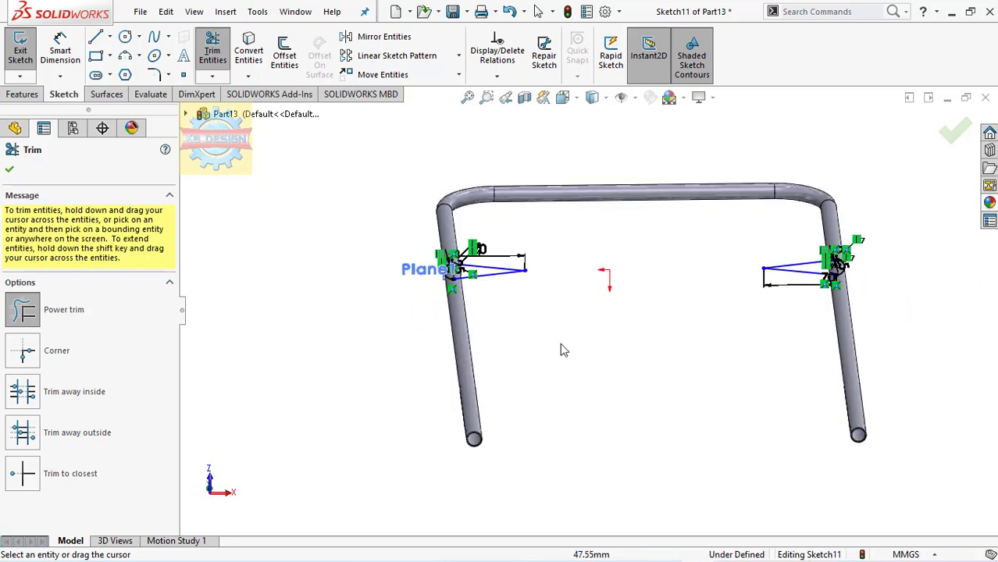
# Step: Extrude Sketch11's V outlines into a 320 mm Mid Plane surface (Surface-Extrude1)
pyautogui.click(104, 93)
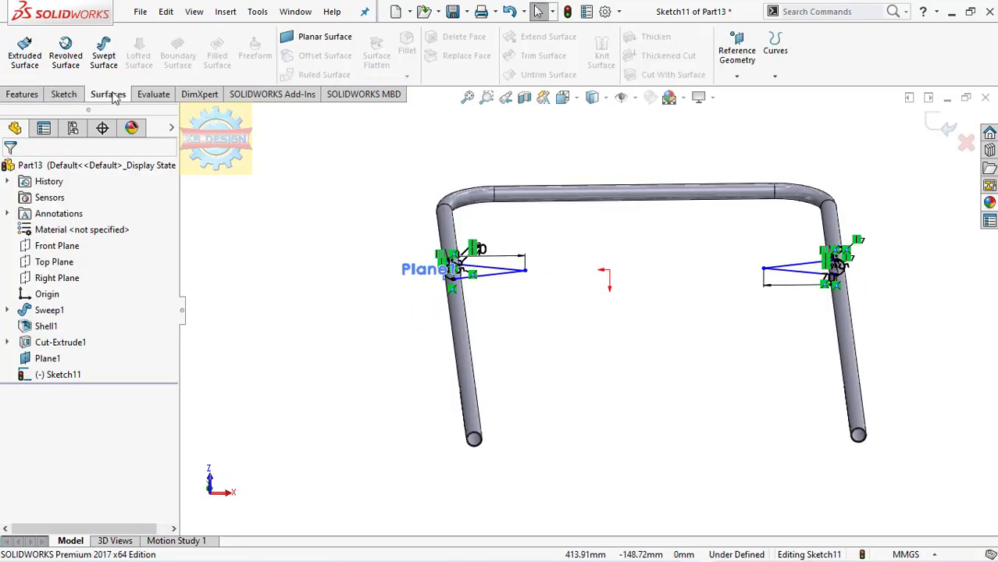
pyautogui.click(25, 55)
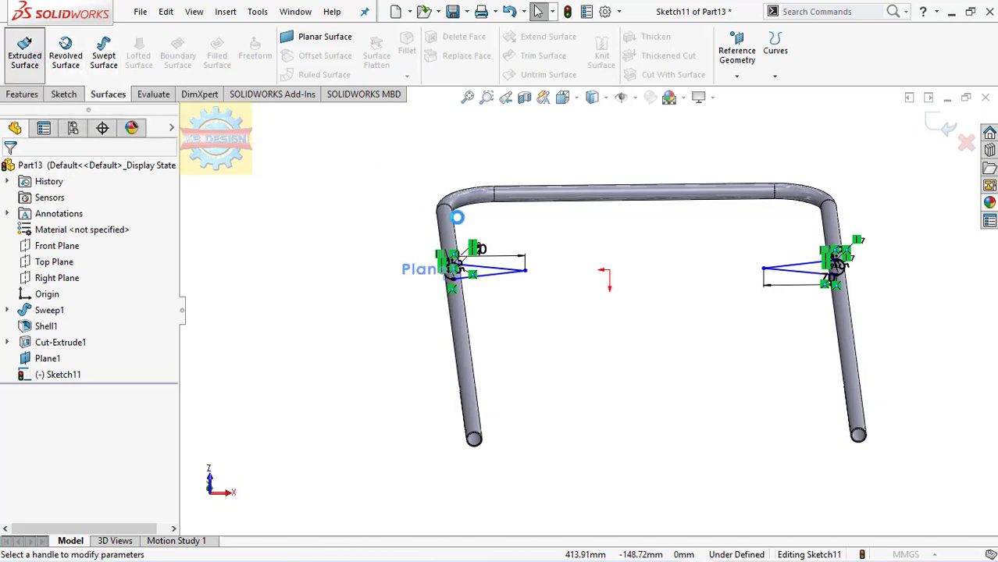
pyautogui.scroll(-2, 505, 285)
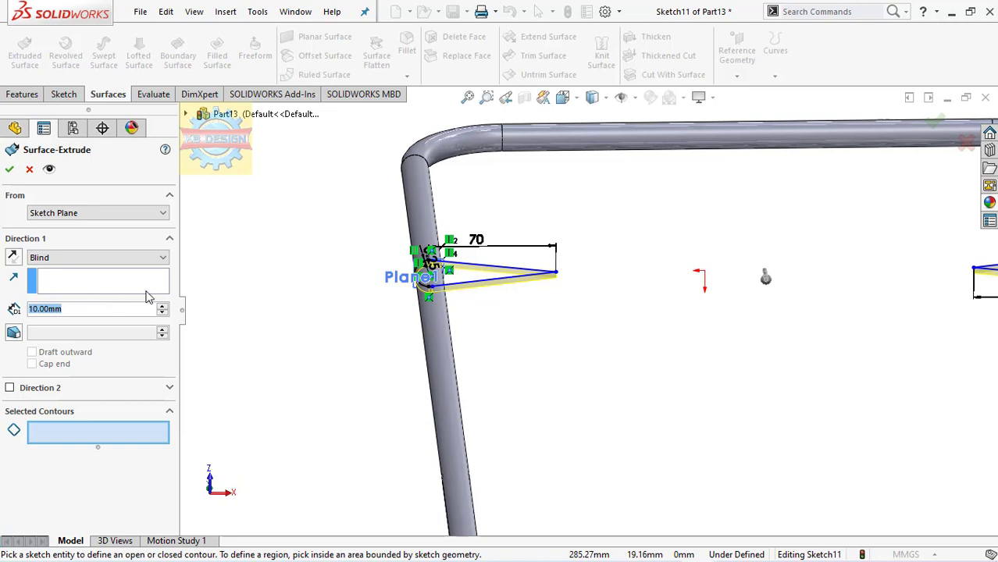
pyautogui.write('320')
pyautogui.press('Return')
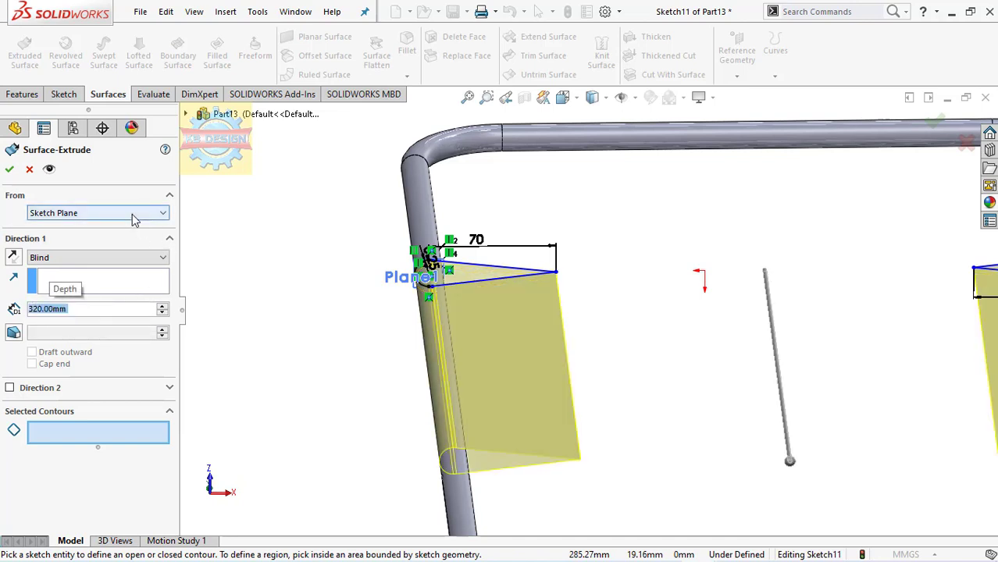
pyautogui.click(117, 258)
pyautogui.click(112, 328)
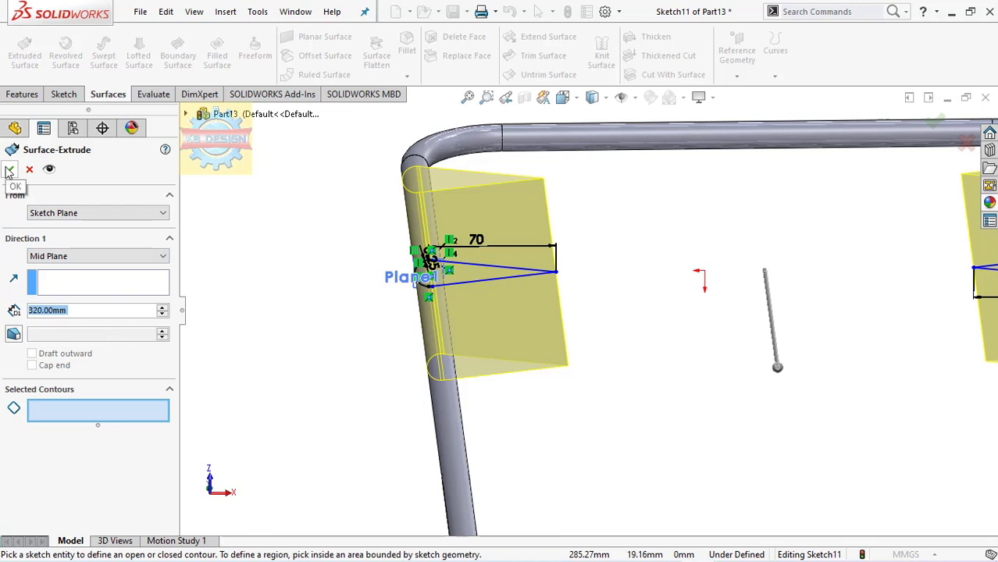
pyautogui.click(8, 171)
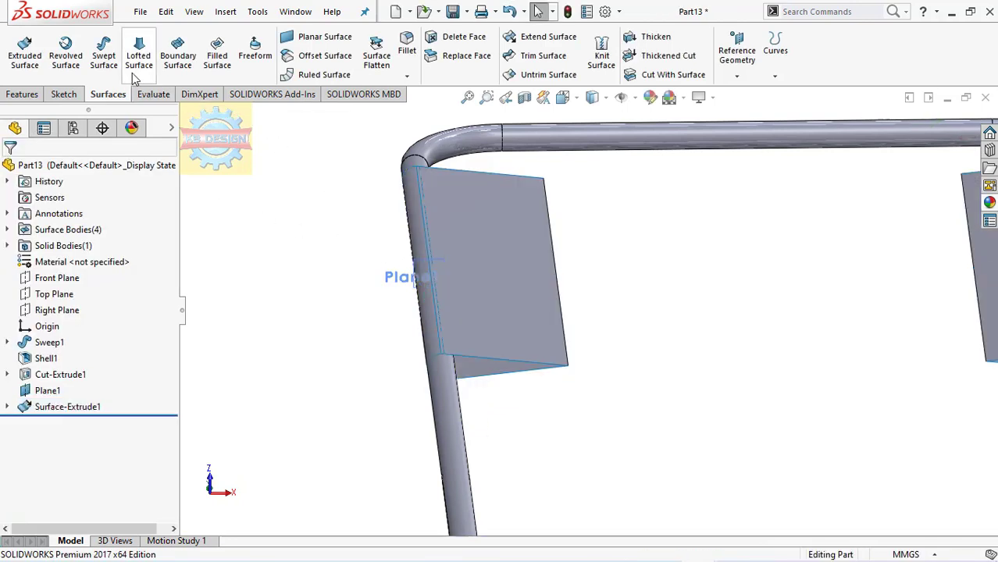
# Step: Loft an untwisted surface between the two fins' outer edges to form the backrest panel
pyautogui.click(551, 227)
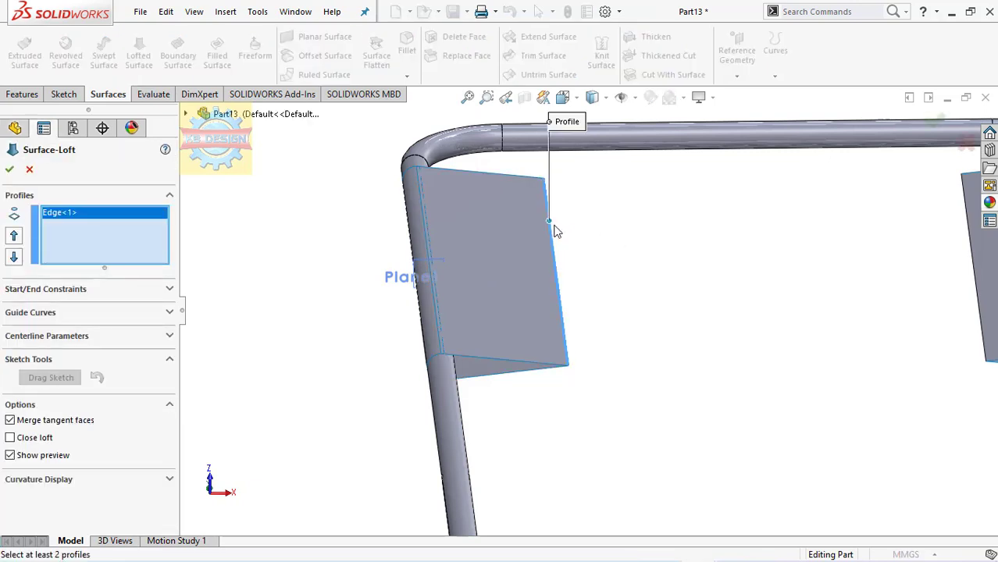
pyautogui.click(976, 280)
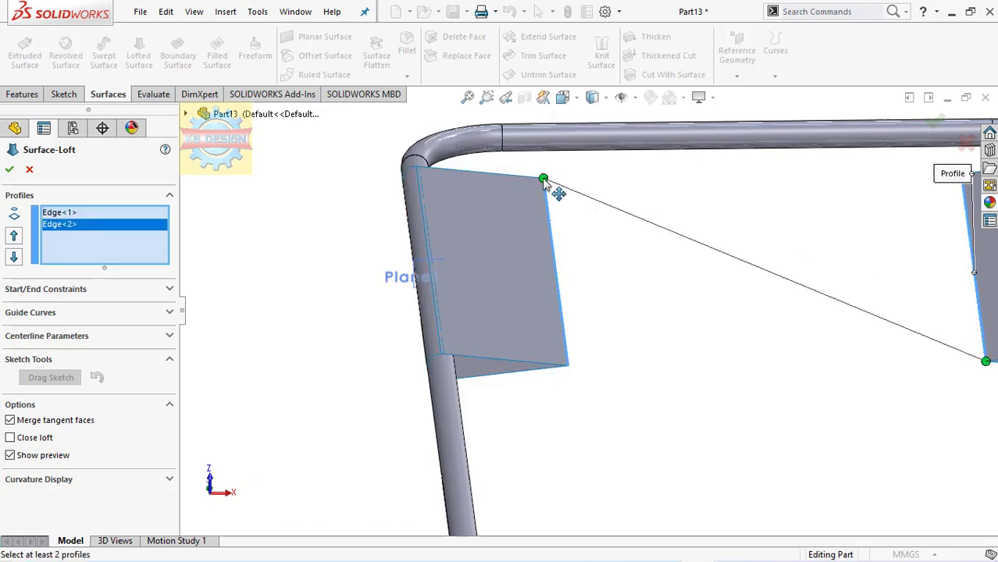
pyautogui.moveTo(544, 180); pyautogui.dragTo(546, 357)
pyautogui.click(11, 169)
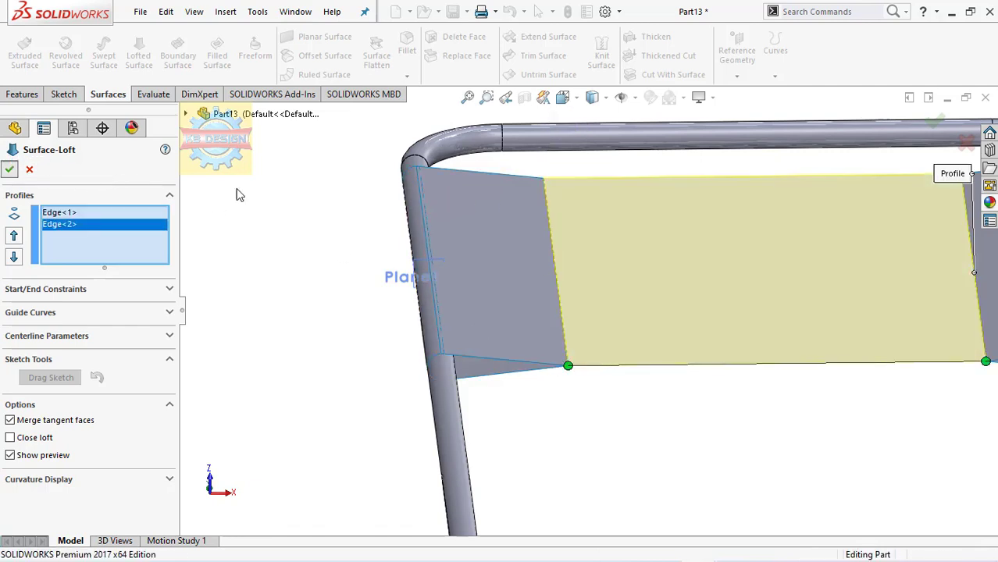
pyautogui.click(468, 97)
# Step: Orbit the finished chair frame to inspect it from the front and tilted angles
pyautogui.moveTo(618, 204); pyautogui.dragTo(610, 290, button='middle')
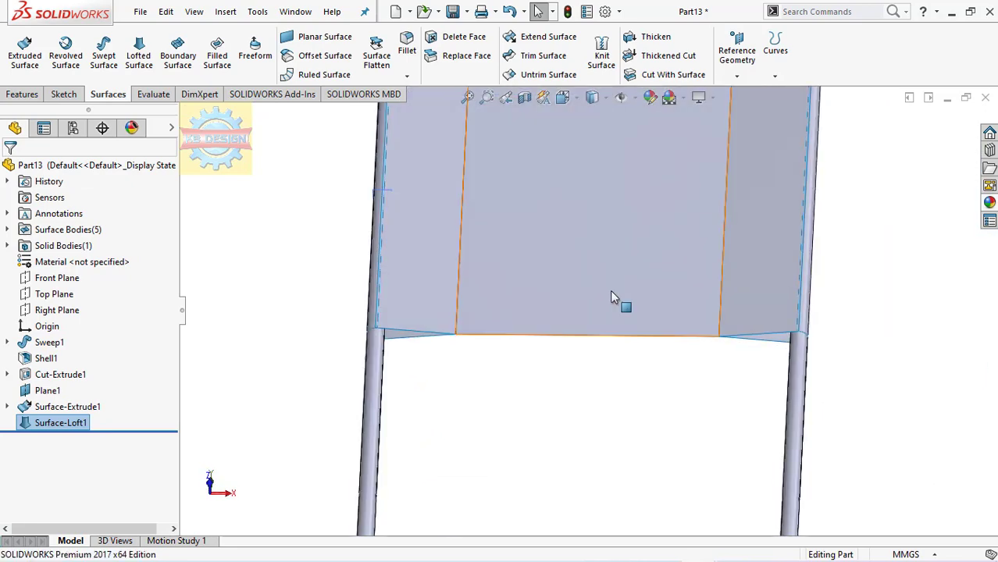
pyautogui.scroll(5, 609, 289)
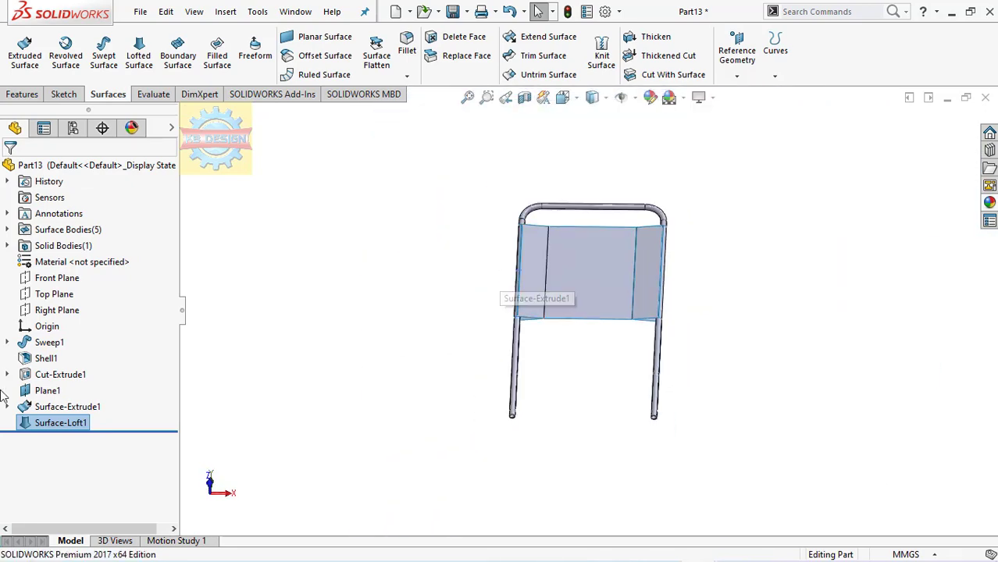
pyautogui.click(47, 390)
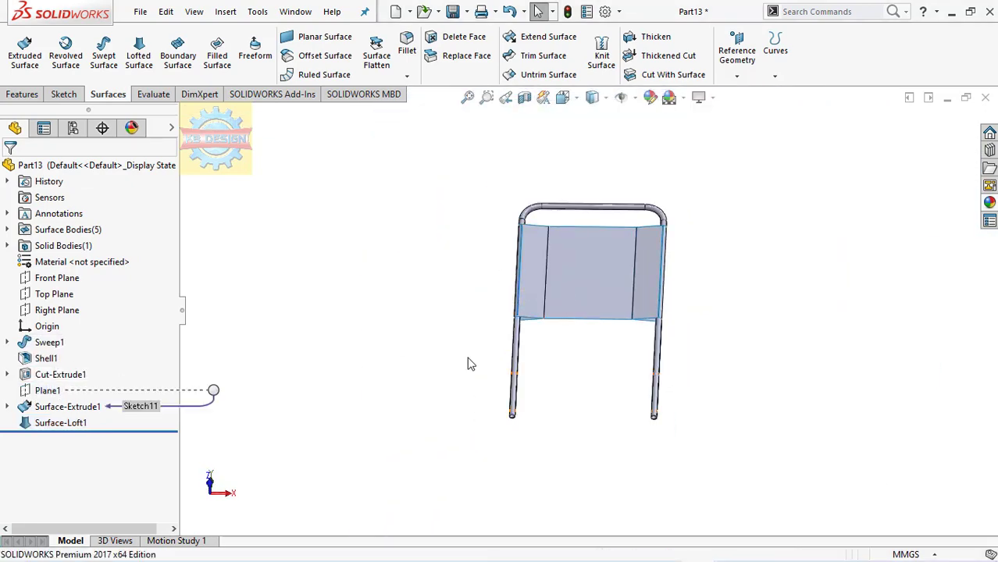
pyautogui.moveTo(468, 361); pyautogui.dragTo(539, 388, button='middle')
pyautogui.moveTo(589, 342)
pyautogui.mouseDown(button='middle')
pyautogui.moveTo(570, 391)
pyautogui.moveTo(585, 390)
pyautogui.mouseUp(button='middle')
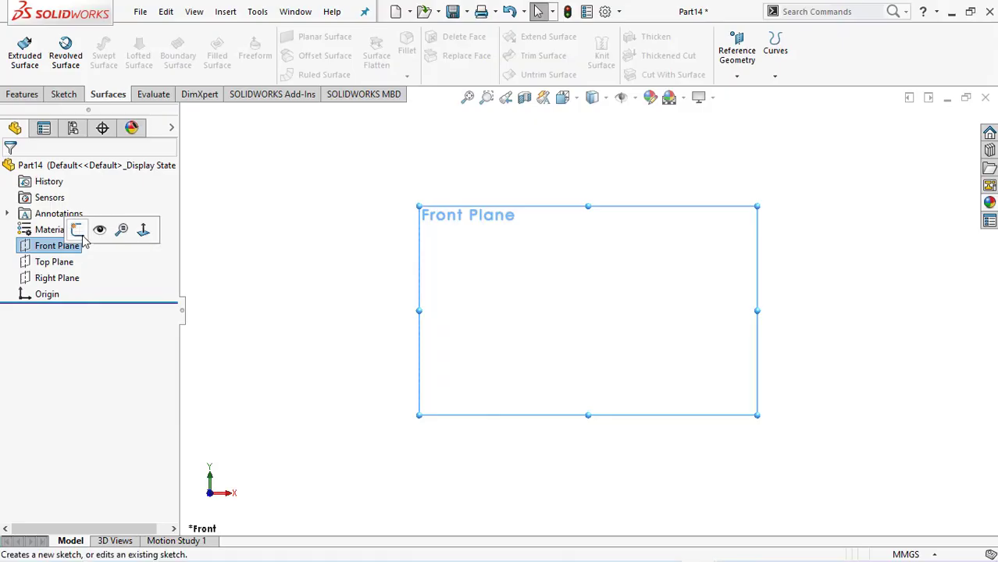
# Step: Draw a corner rectangle in a new Front Plane sketch
pyautogui.click(78, 225)
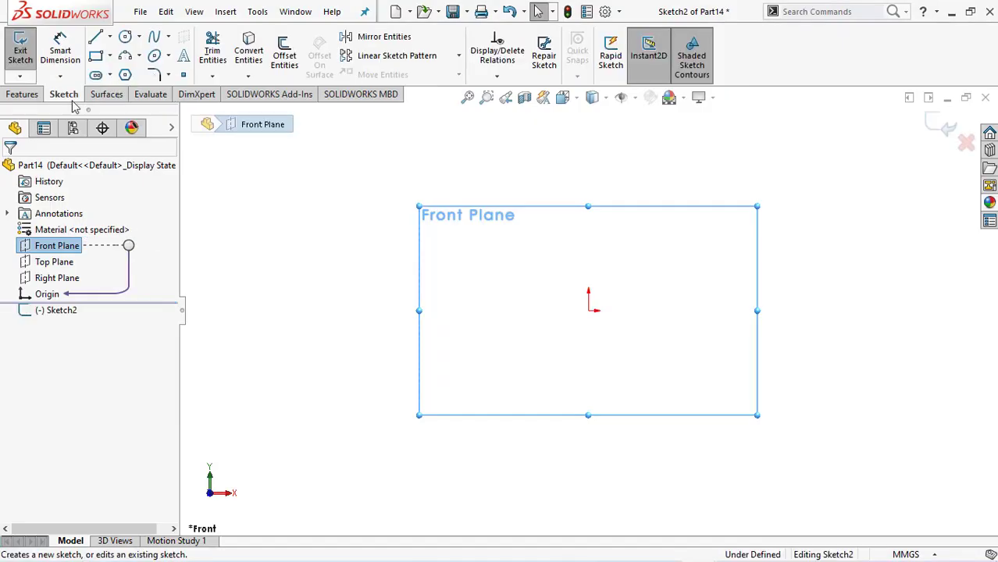
pyautogui.click(95, 58)
pyautogui.click(523, 310)
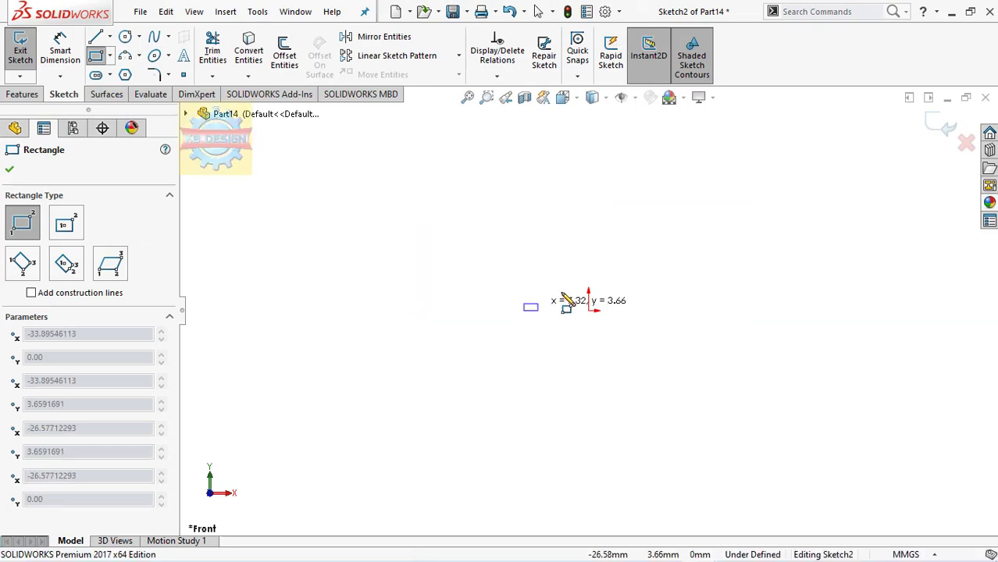
pyautogui.click(685, 219)
# Step: Add a Midpoint relation centring the rectangle's bottom edge on the origin
pyautogui.click(497, 76)
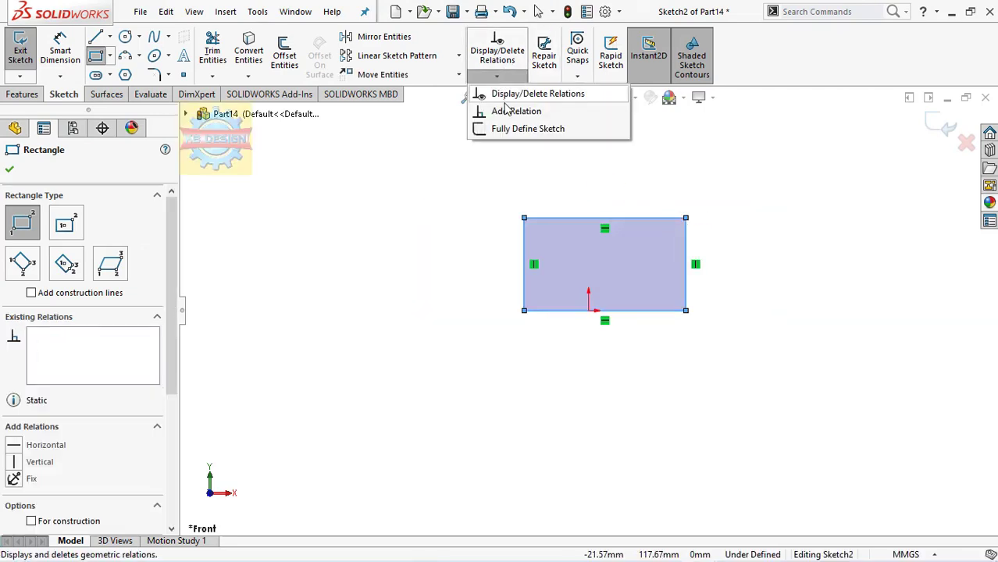
pyautogui.click(505, 111)
pyautogui.rightClick(97, 224)
pyautogui.click(141, 230)
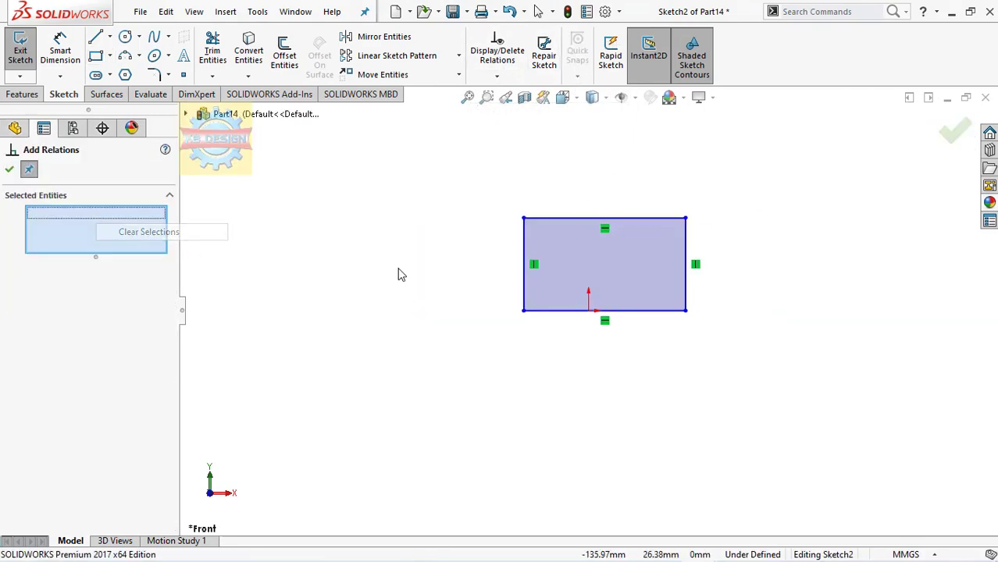
pyautogui.click(584, 311)
pyautogui.click(588, 311)
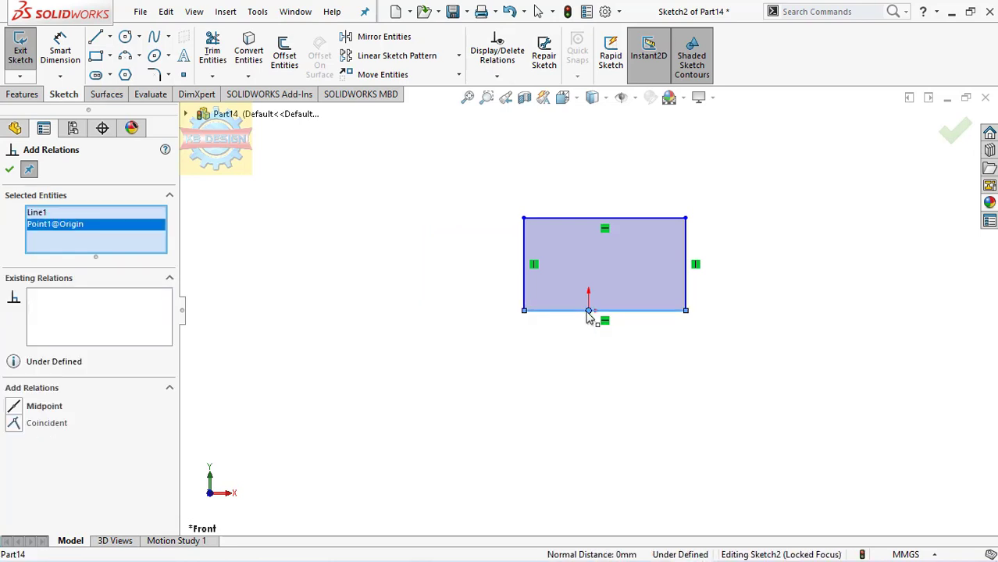
pyautogui.click(14, 408)
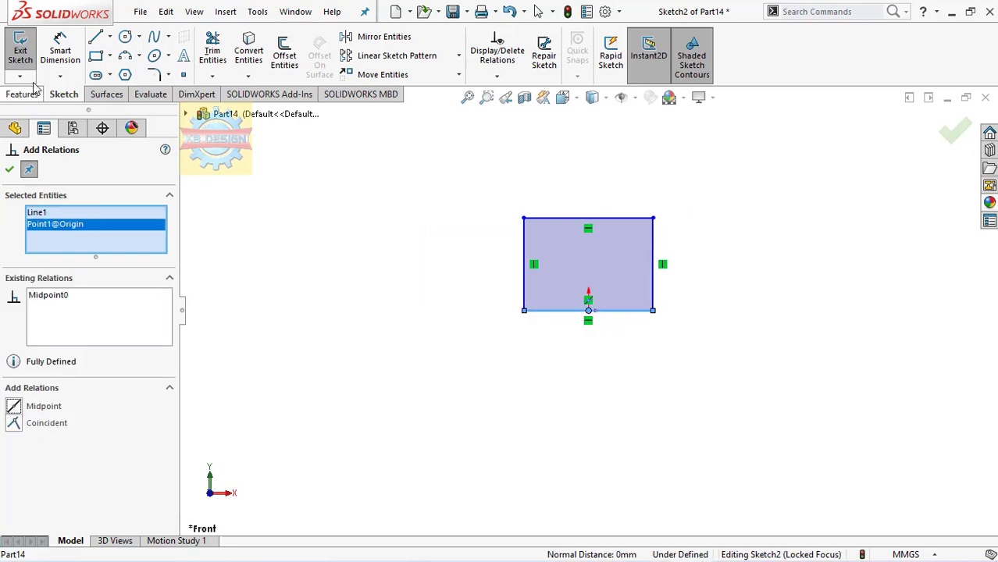
# Step: Dimension the rectangle 400 mm high and 335 mm wide
pyautogui.click(60, 51)
pyautogui.click(523, 240)
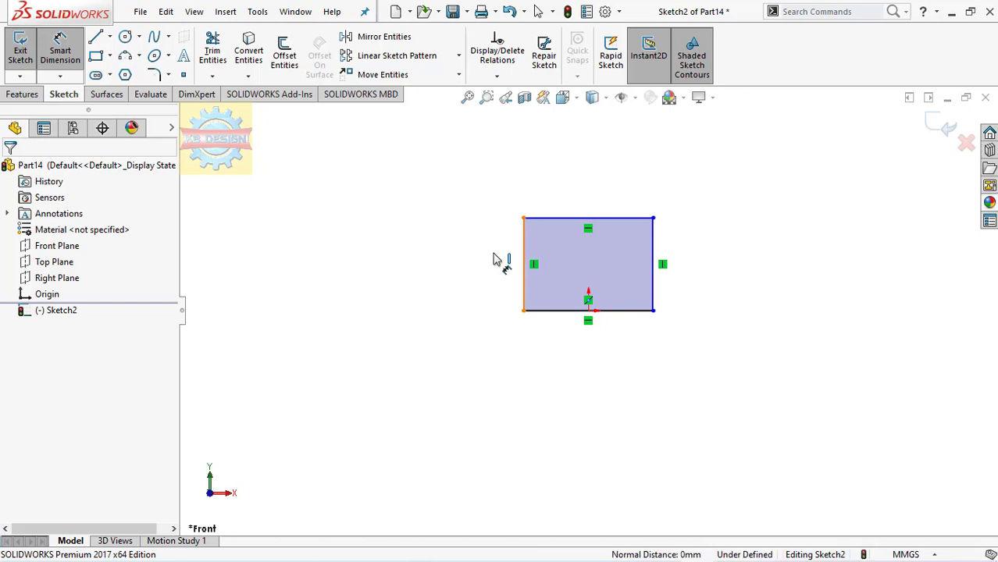
pyautogui.click(473, 267)
pyautogui.write('400')
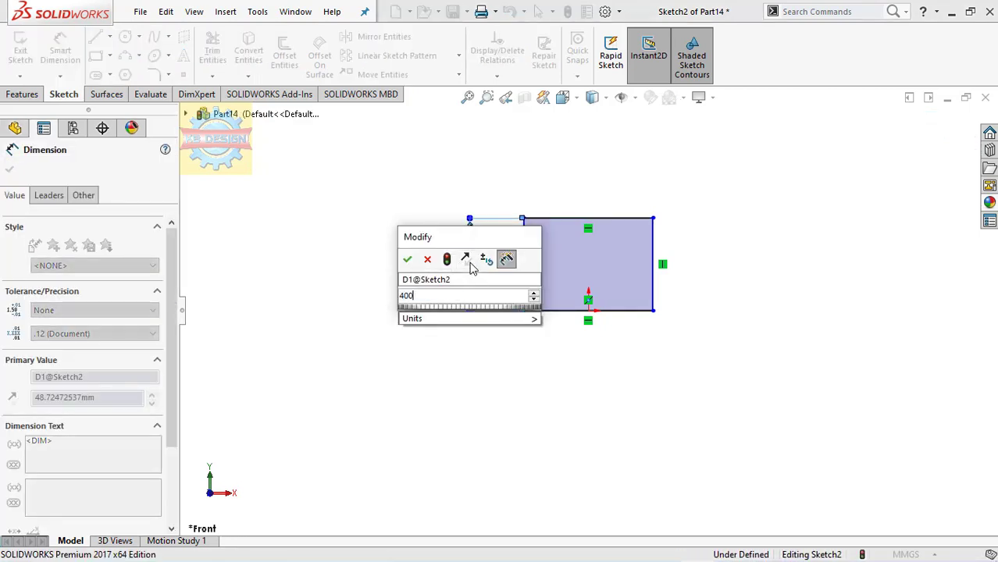
pyautogui.press('Return')
pyautogui.click(575, 224)
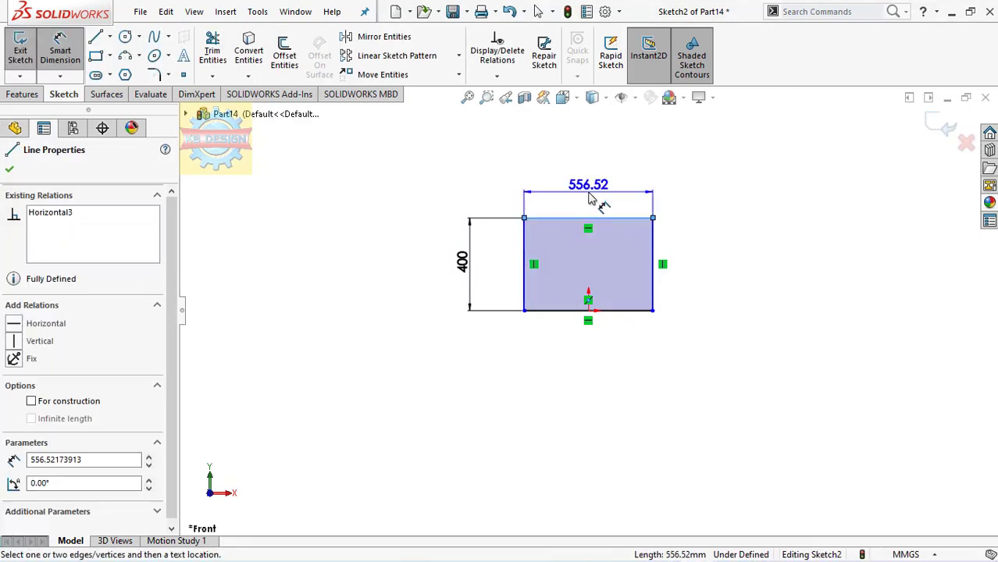
pyautogui.click(591, 197)
pyautogui.write('335')
pyautogui.press('Return')
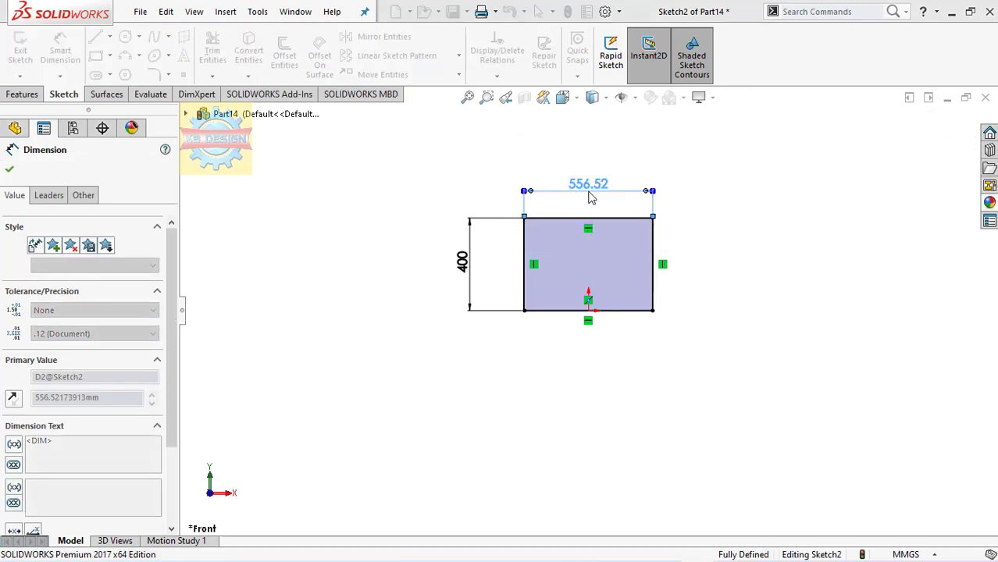
pyautogui.press('Escape')
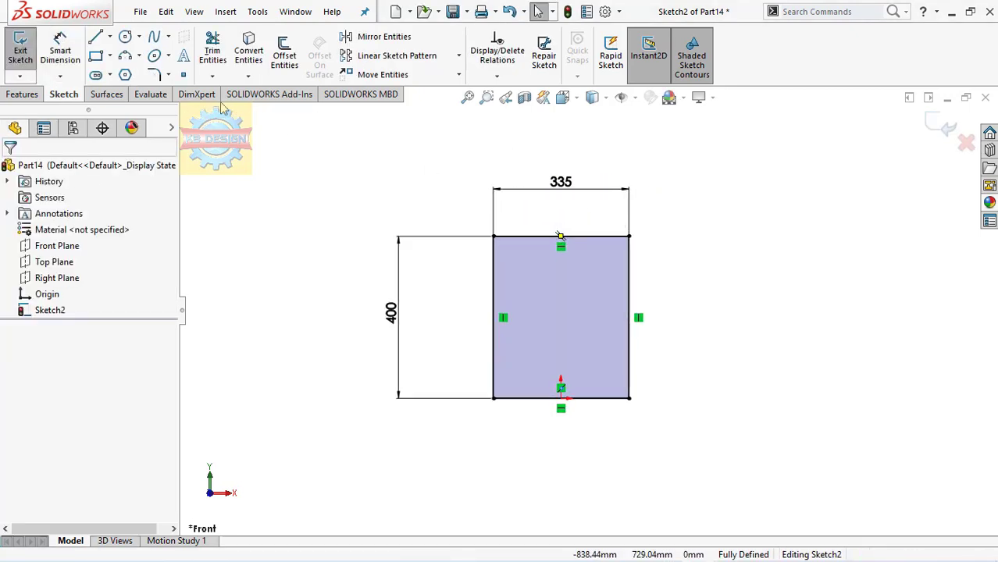
pyautogui.click(168, 76)
pyautogui.click(180, 91)
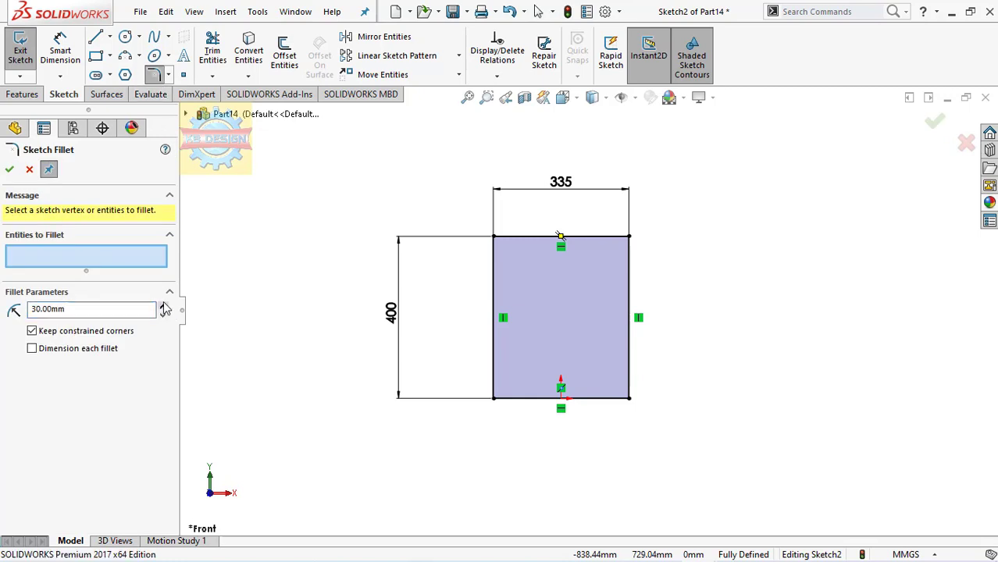
# Step: Round the rectangle's two top corners with R50 sketch fillets
pyautogui.click(492, 235)
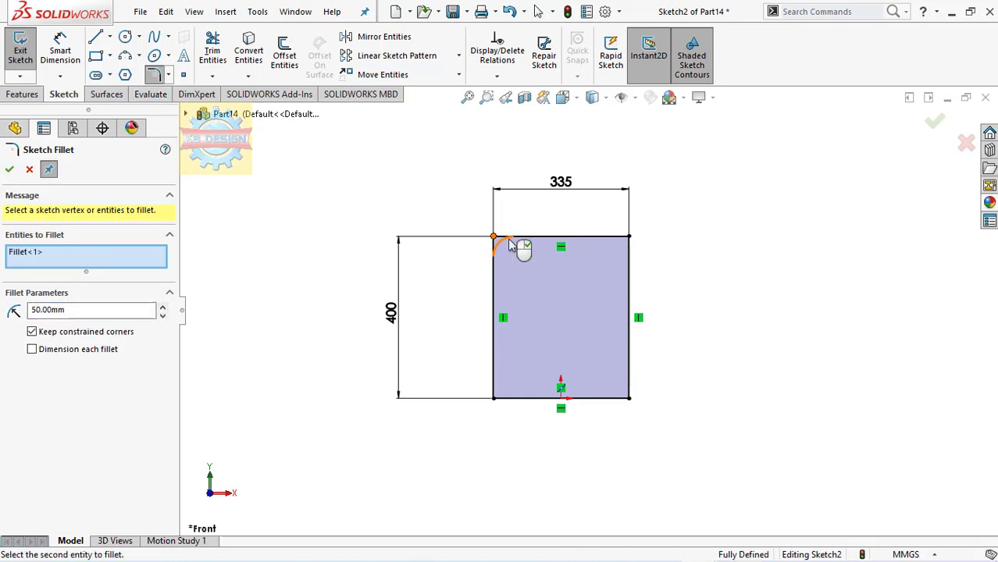
pyautogui.click(629, 236)
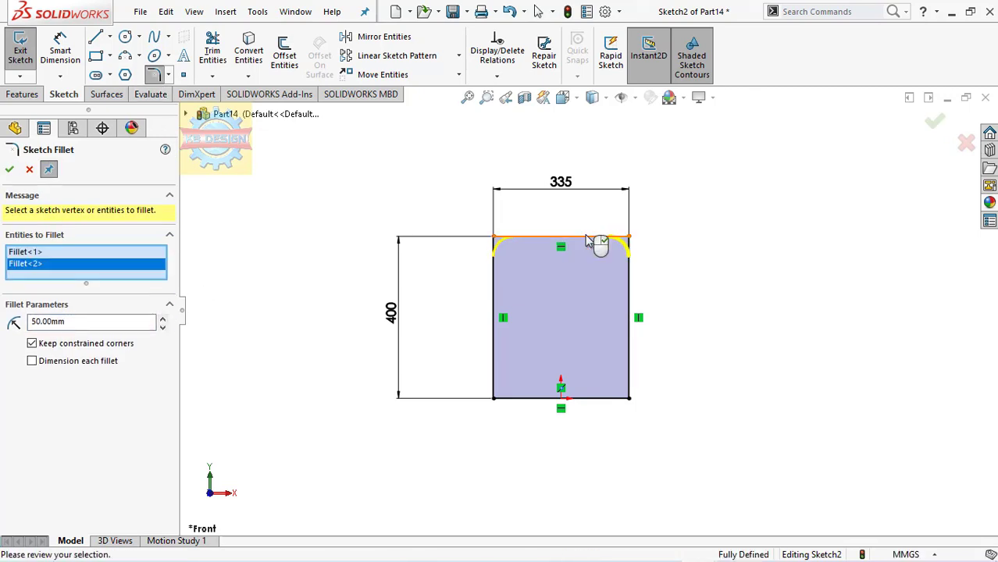
pyautogui.click(10, 167)
pyautogui.click(10, 168)
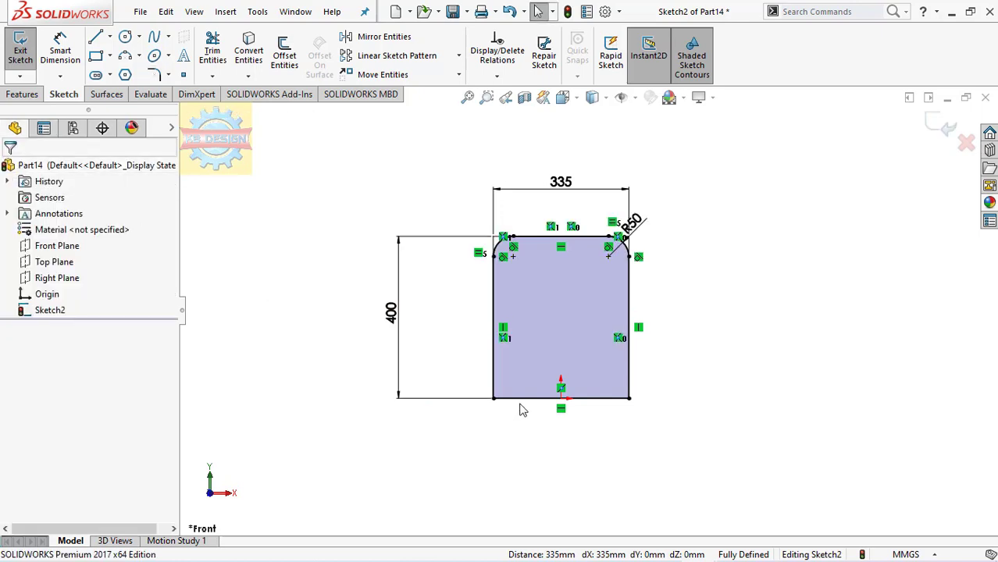
# Step: Convert the rectangle's bottom edge into a construction line
pyautogui.click(523, 399)
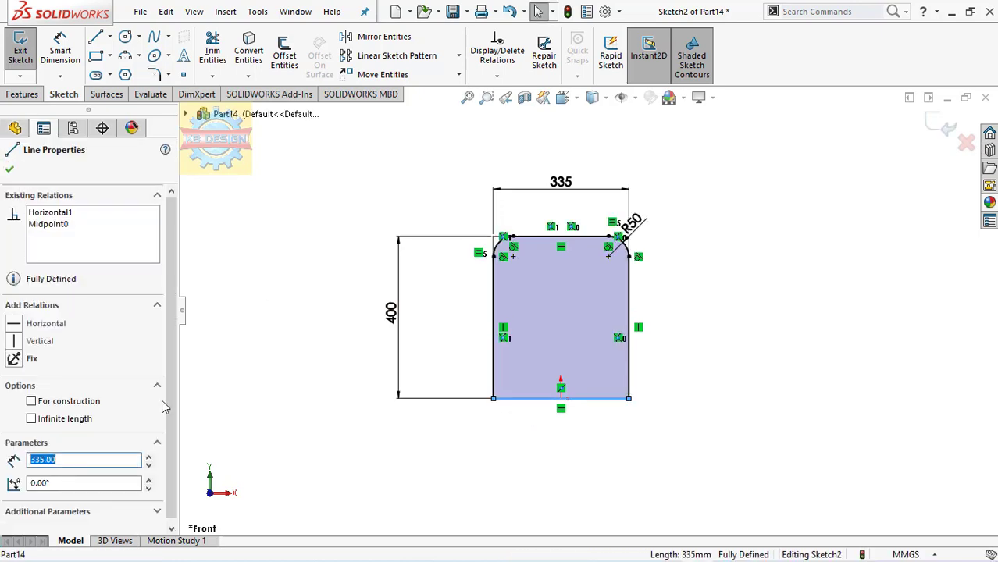
pyautogui.click(55, 402)
pyautogui.press('Escape')
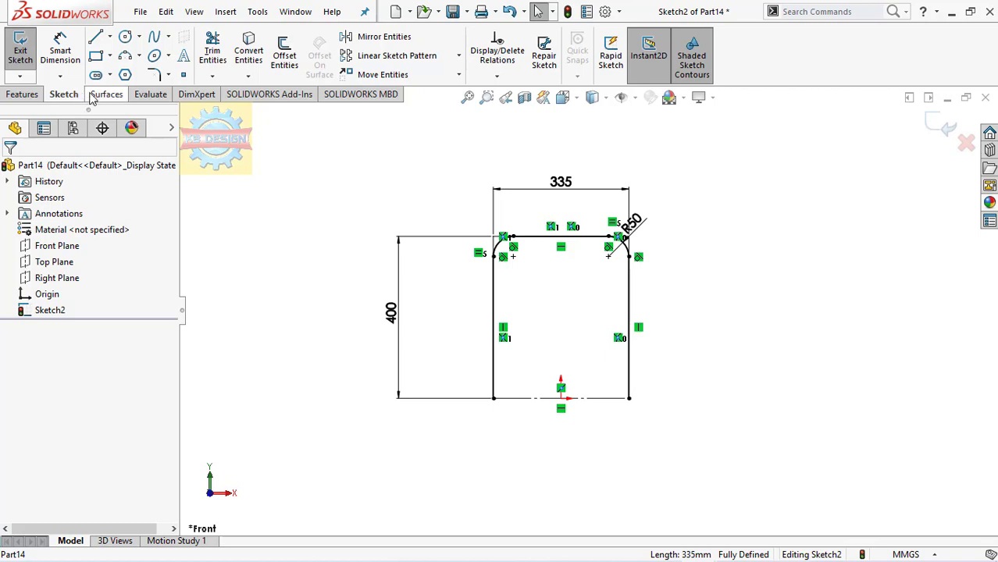
# Step: Sweep a 15 mm circular profile along the U-shaped sketch to create Sweep1
pyautogui.click(150, 93)
pyautogui.click(23, 93)
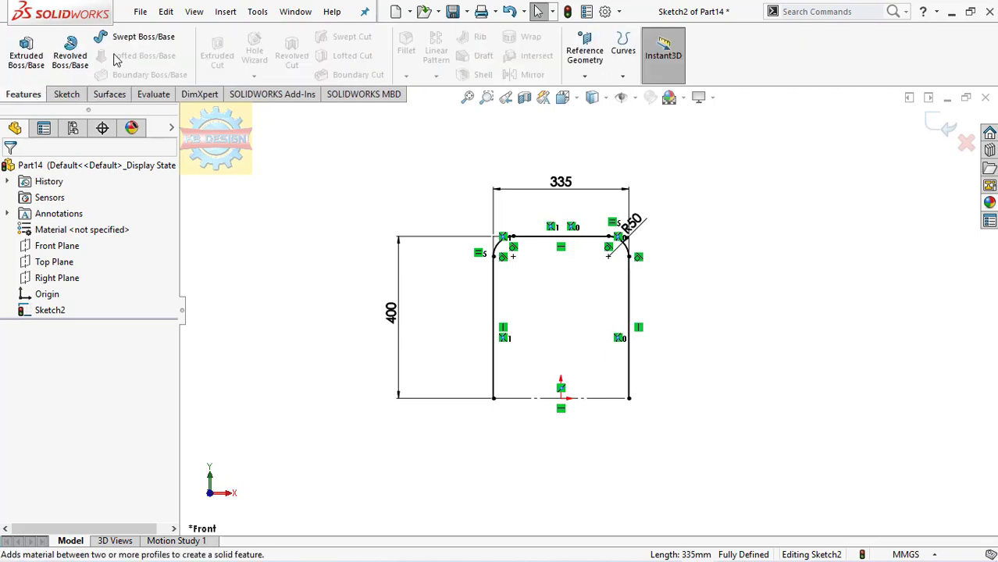
pyautogui.click(139, 36)
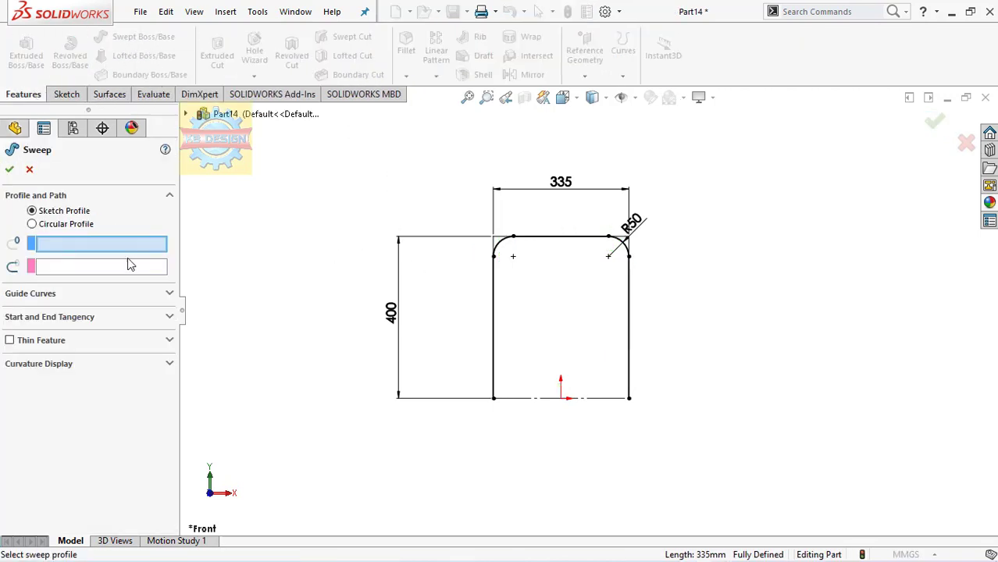
pyautogui.click(84, 224)
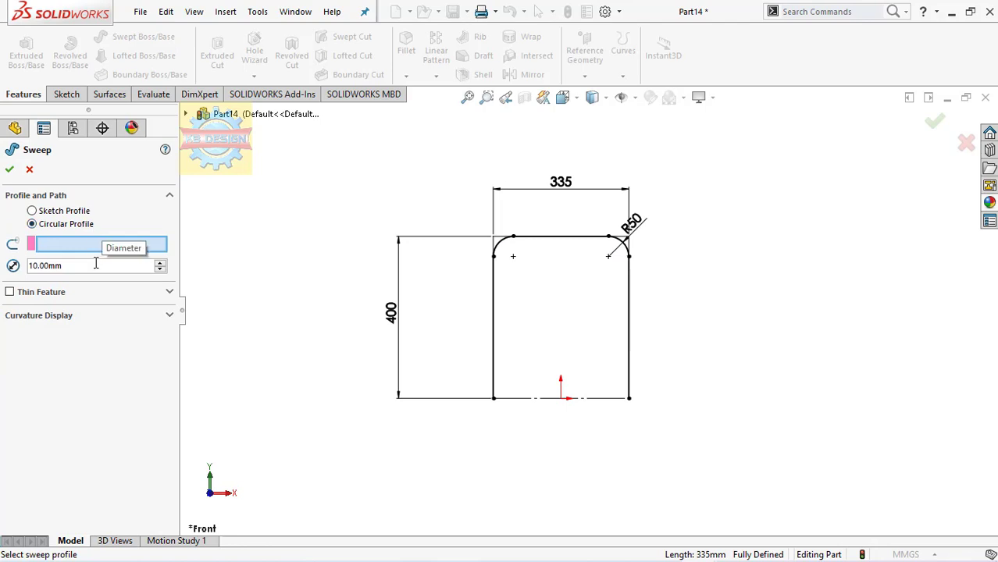
pyautogui.moveTo(96, 263); pyautogui.dragTo(23, 258)
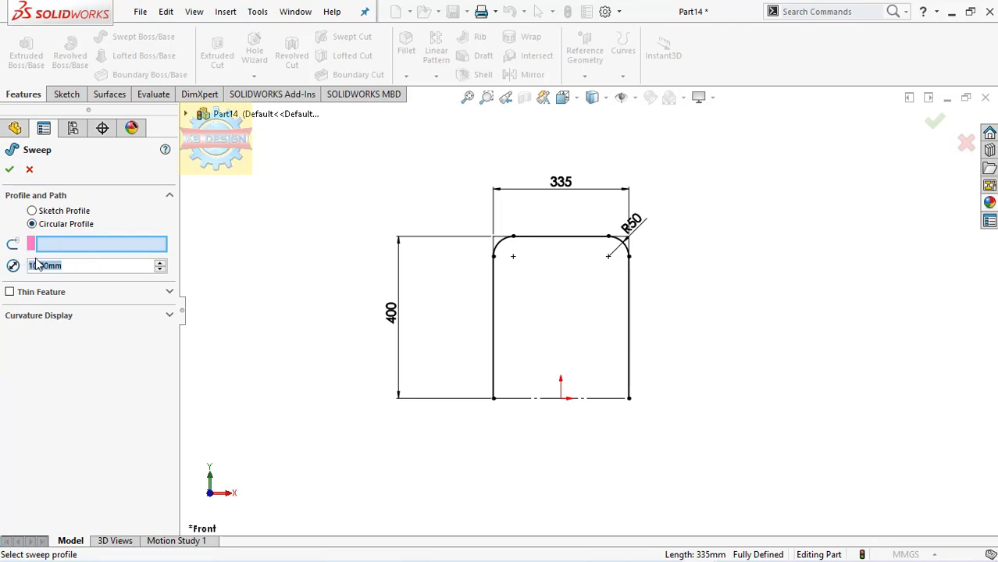
pyautogui.write('15')
pyautogui.press('Return')
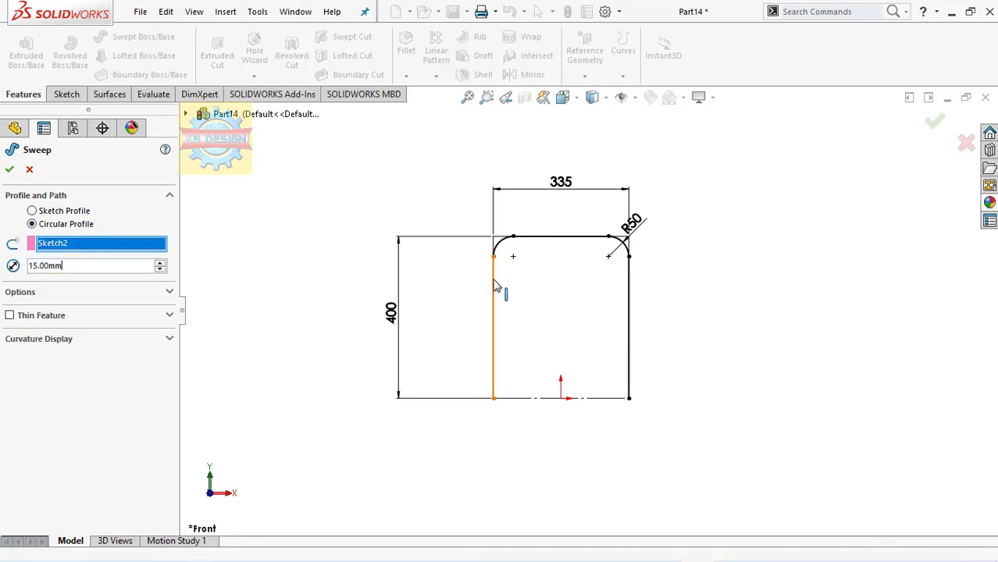
pyautogui.click(10, 171)
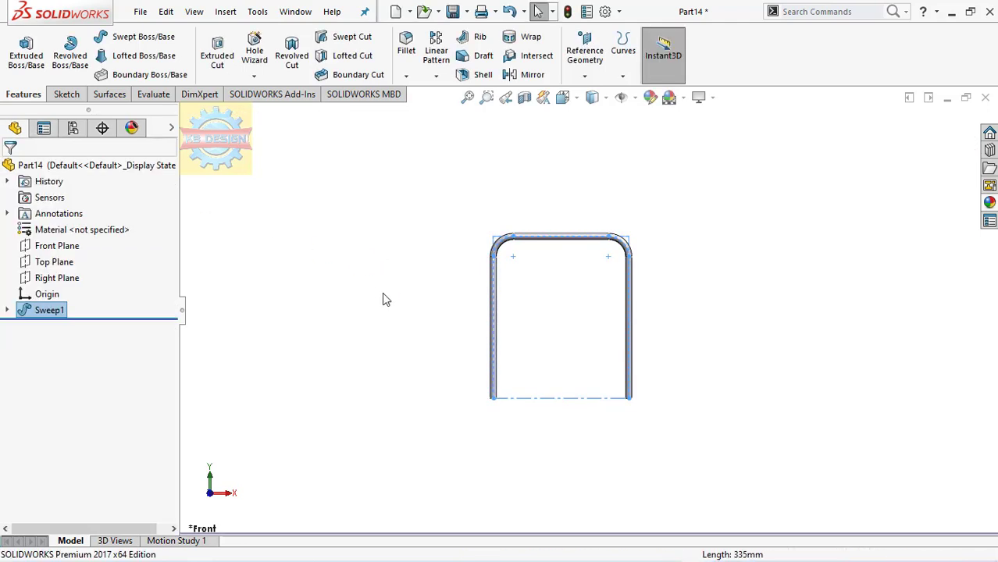
# Step: Draw a small circle on the tube leg in a new Right Plane sketch
pyautogui.click(56, 278)
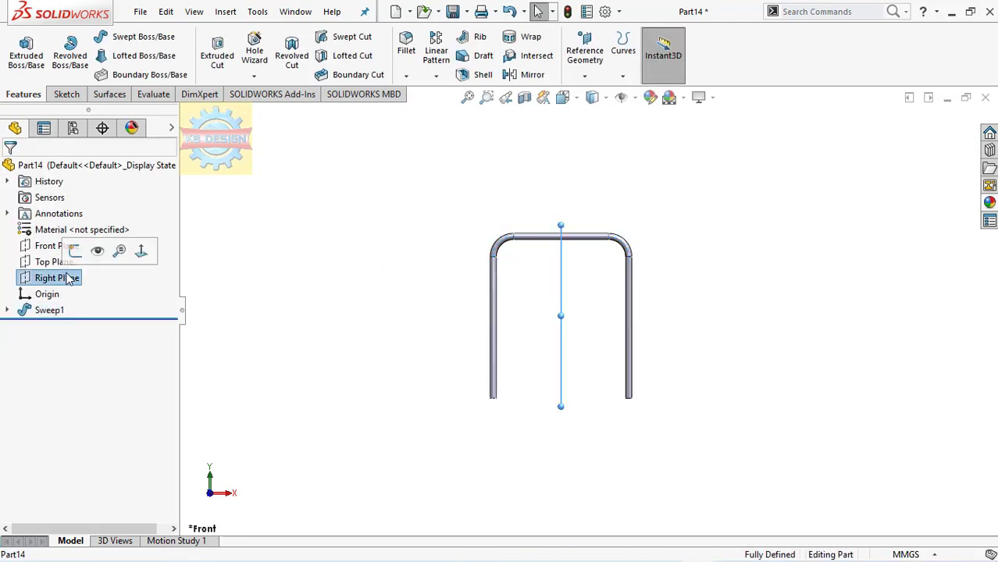
pyautogui.click(73, 251)
pyautogui.moveTo(356, 320); pyautogui.dragTo(425, 269, button='middle')
pyautogui.press('space')
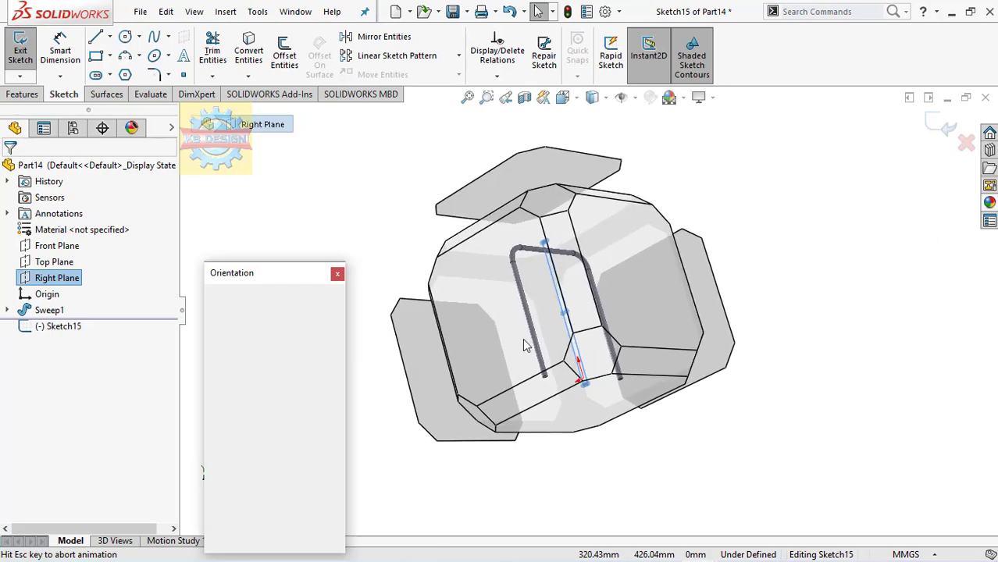
pyautogui.click(525, 345)
pyautogui.scroll(-2, 597, 423)
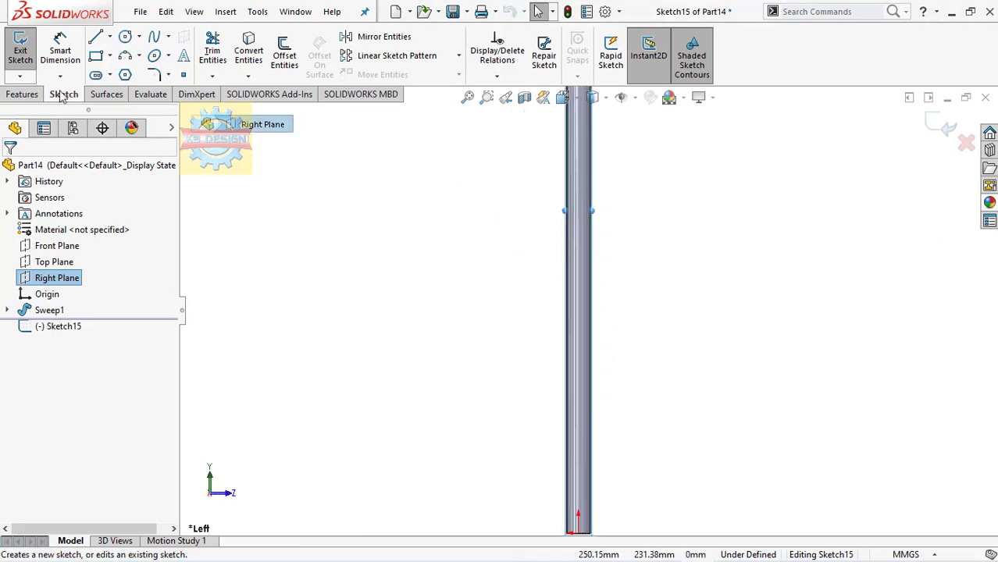
pyautogui.click(125, 37)
pyautogui.click(578, 425)
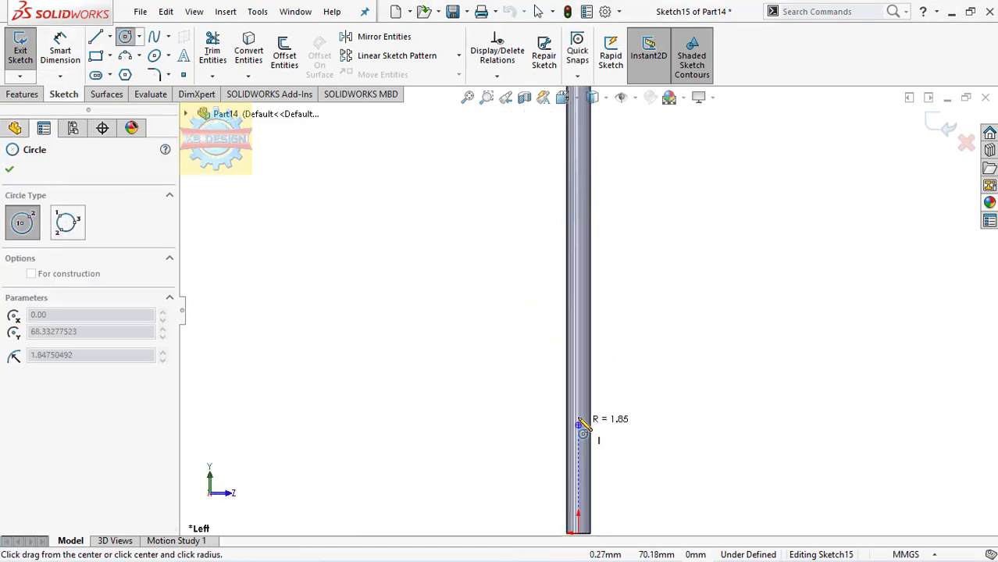
pyautogui.click(582, 421)
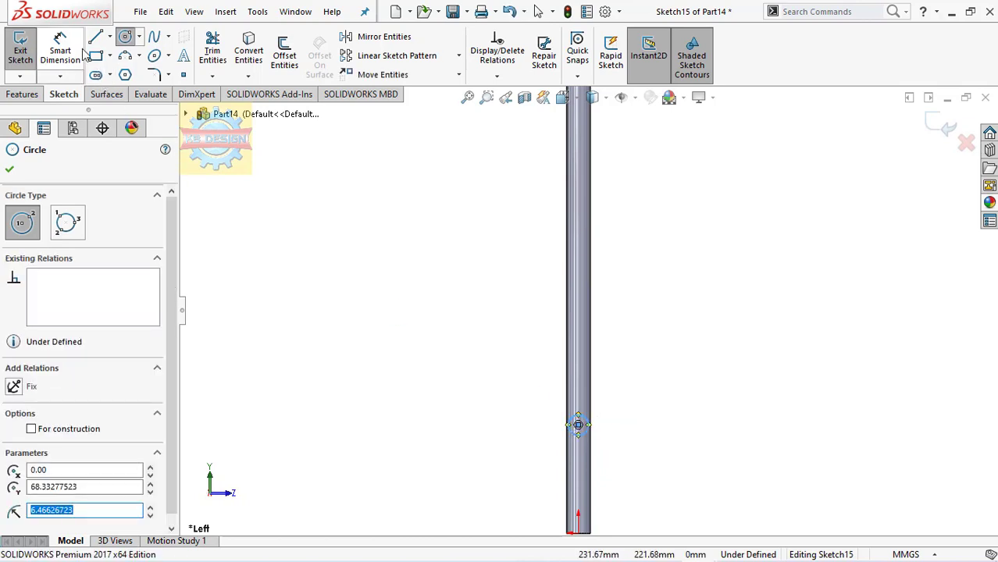
pyautogui.press('Escape')
# Step: Dimension the circle centre 45 mm above the origin and its diameter 13 mm
pyautogui.click(577, 425)
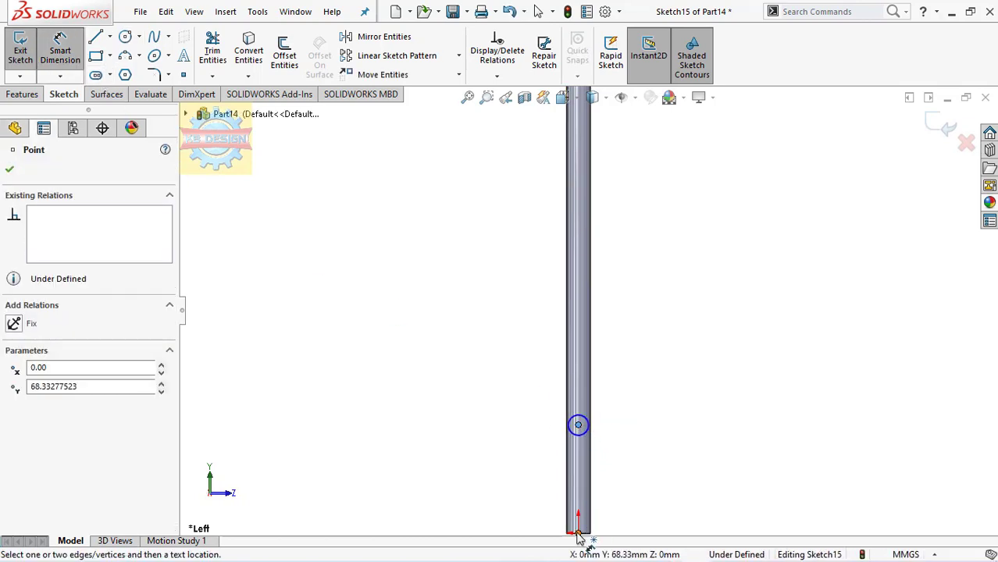
pyautogui.click(578, 533)
pyautogui.click(651, 489)
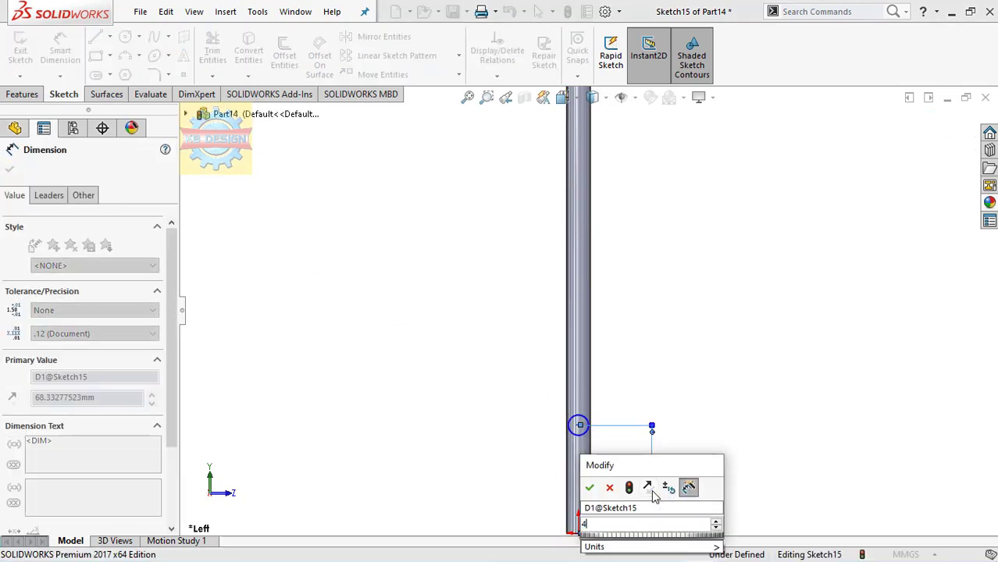
pyautogui.write('45')
pyautogui.click(590, 488)
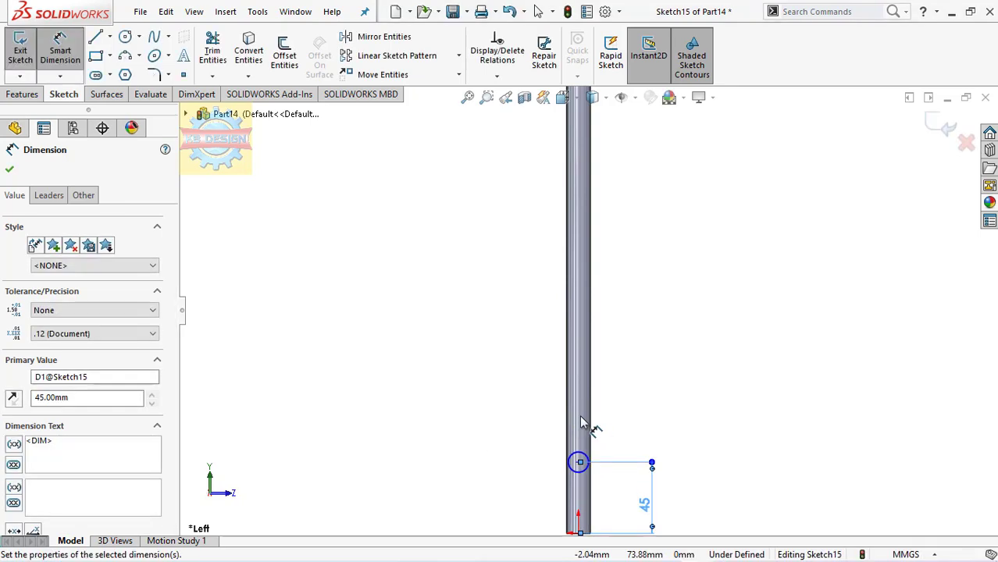
pyautogui.click(584, 460)
pyautogui.click(627, 436)
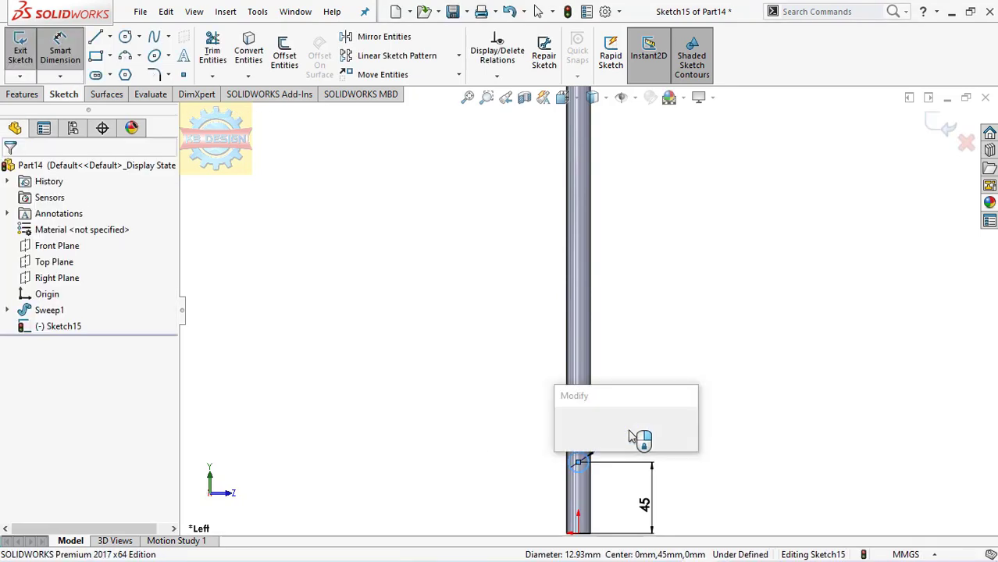
pyautogui.write('13')
pyautogui.press('Return')
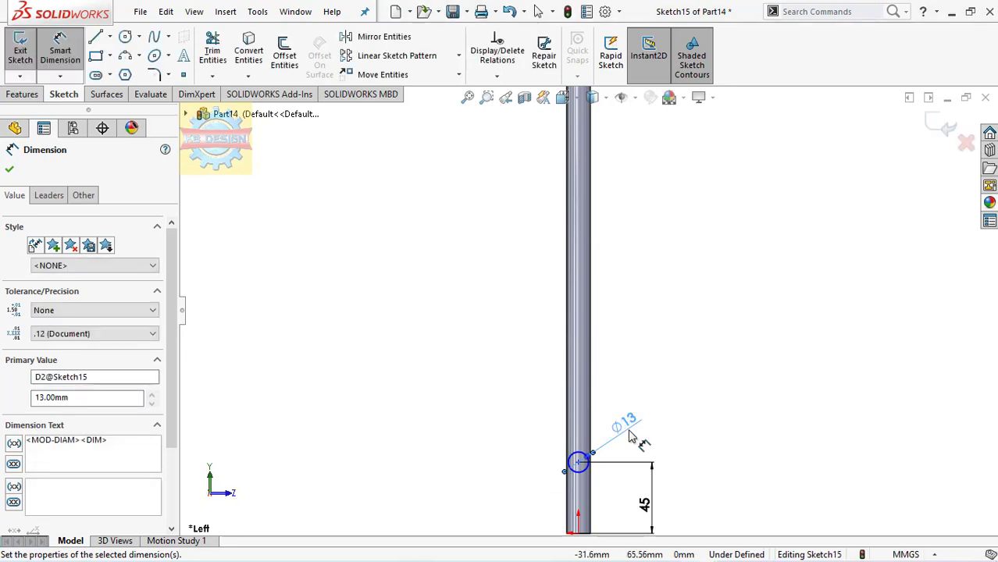
# Step: Cancel the started extruded cut and orbit to view the whole bent tube
pyautogui.click(22, 94)
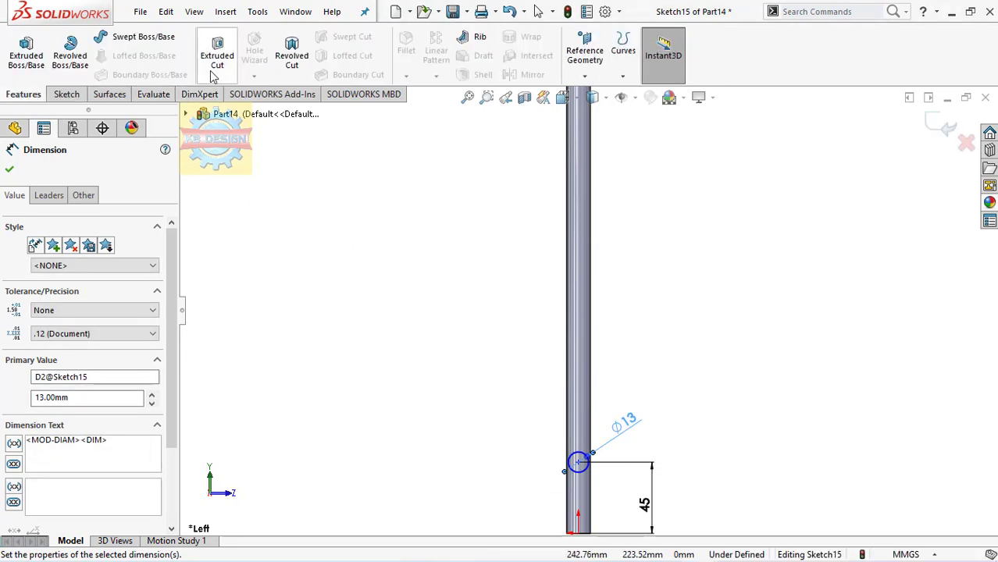
pyautogui.click(216, 54)
pyautogui.click(65, 259)
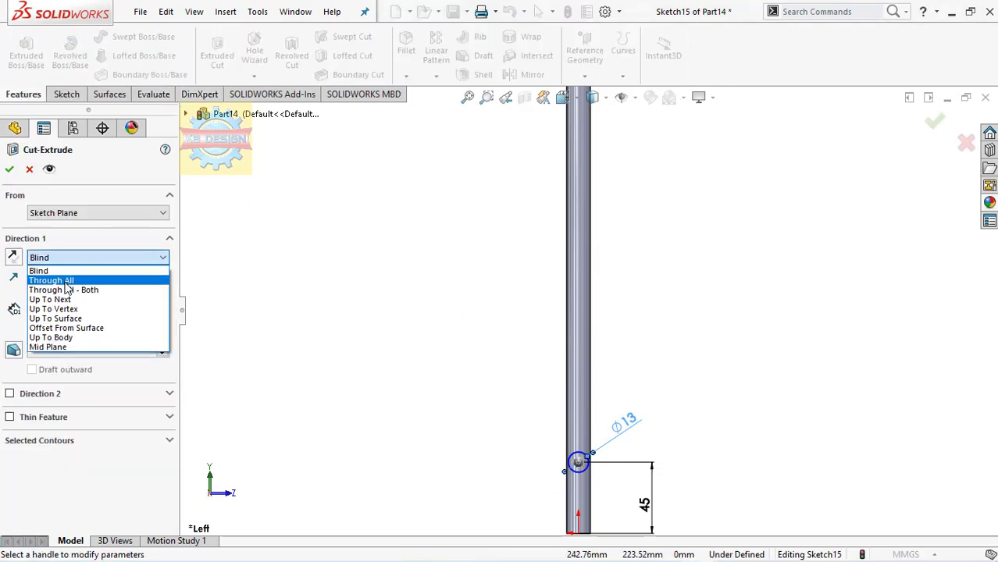
pyautogui.click(31, 172)
pyautogui.click(31, 172)
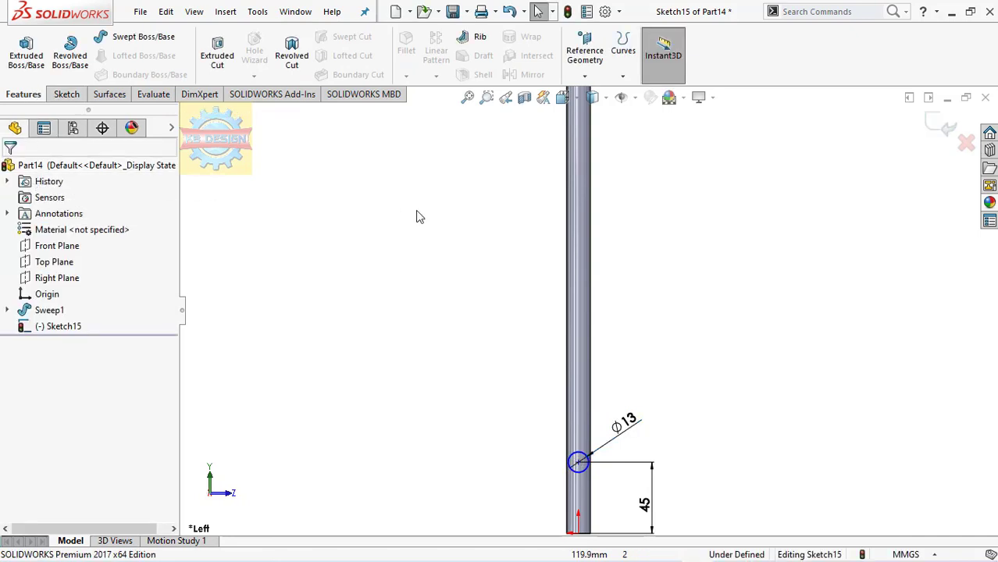
pyautogui.scroll(3, 527, 301)
pyautogui.scroll(3, 570, 325)
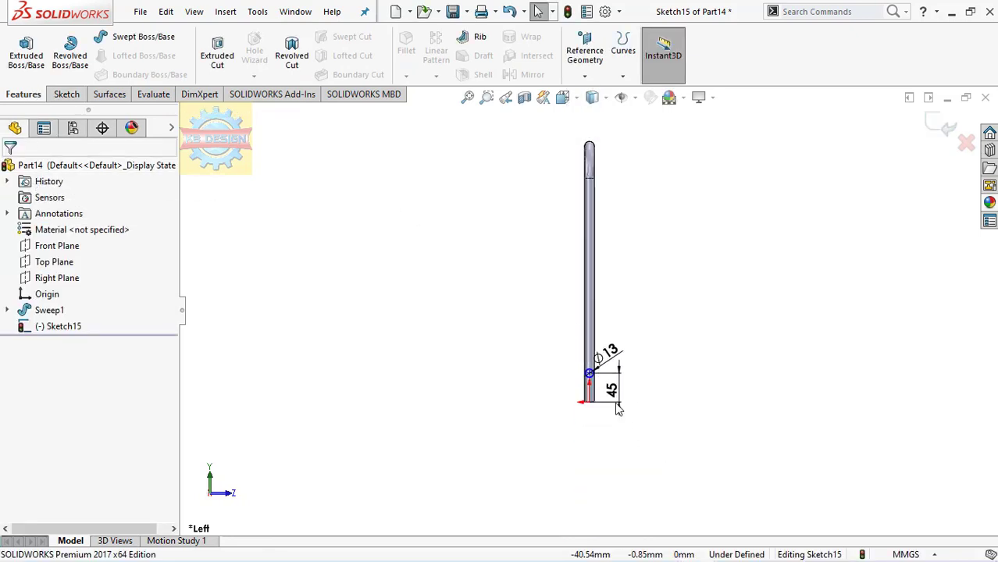
pyautogui.moveTo(612, 407); pyautogui.dragTo(584, 324, button='middle')
pyautogui.scroll(-3, 582, 327)
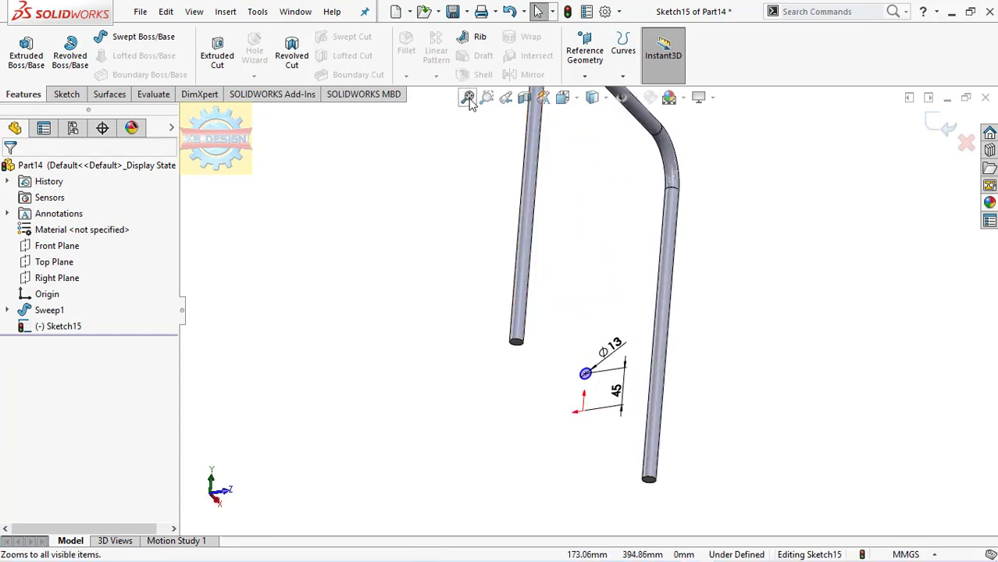
# Step: Shell the tube to 1 mm walls, removing both leg end faces
pyautogui.click(67, 94)
pyautogui.click(20, 51)
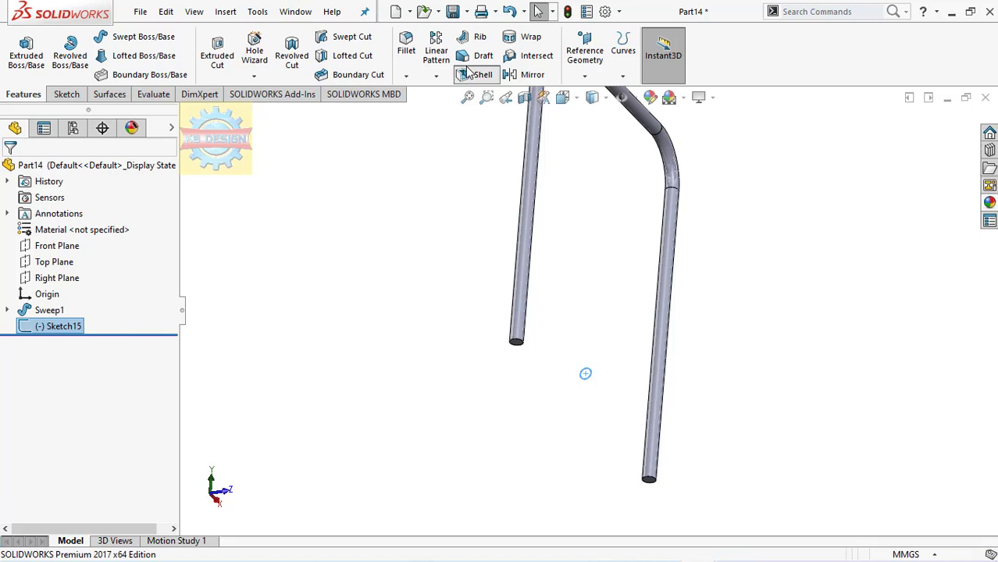
pyautogui.click(470, 72)
pyautogui.write('1')
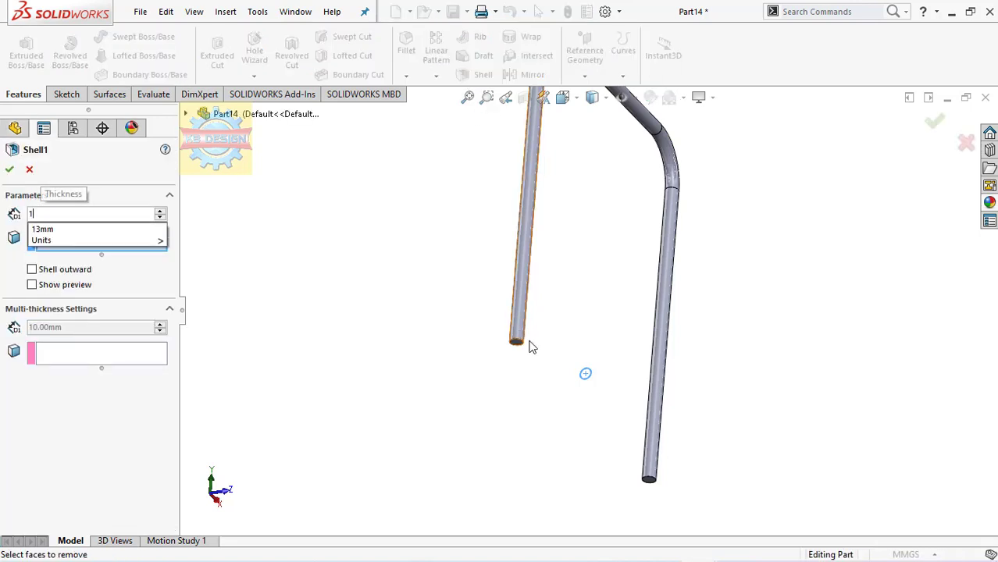
pyautogui.click(517, 345)
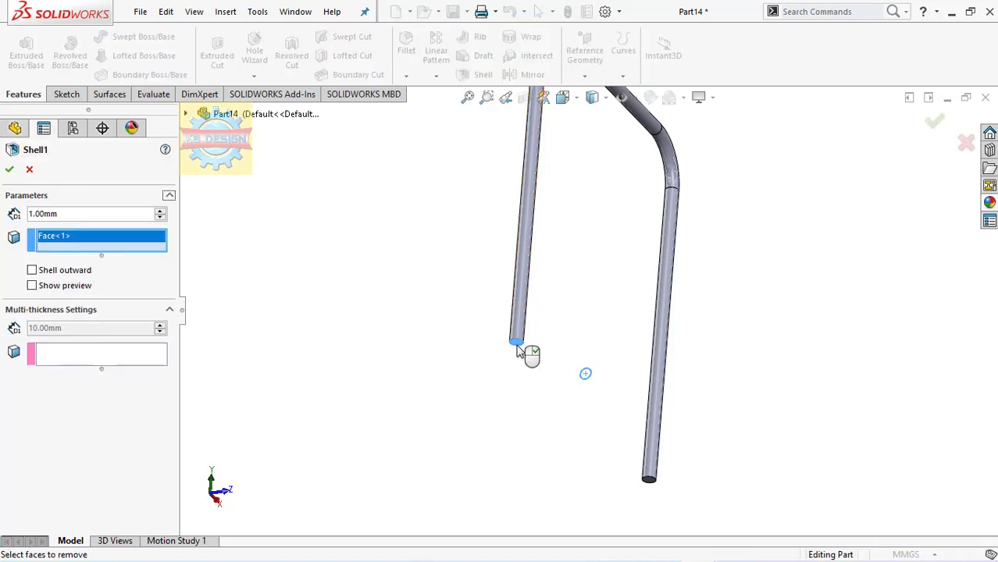
pyautogui.click(651, 481)
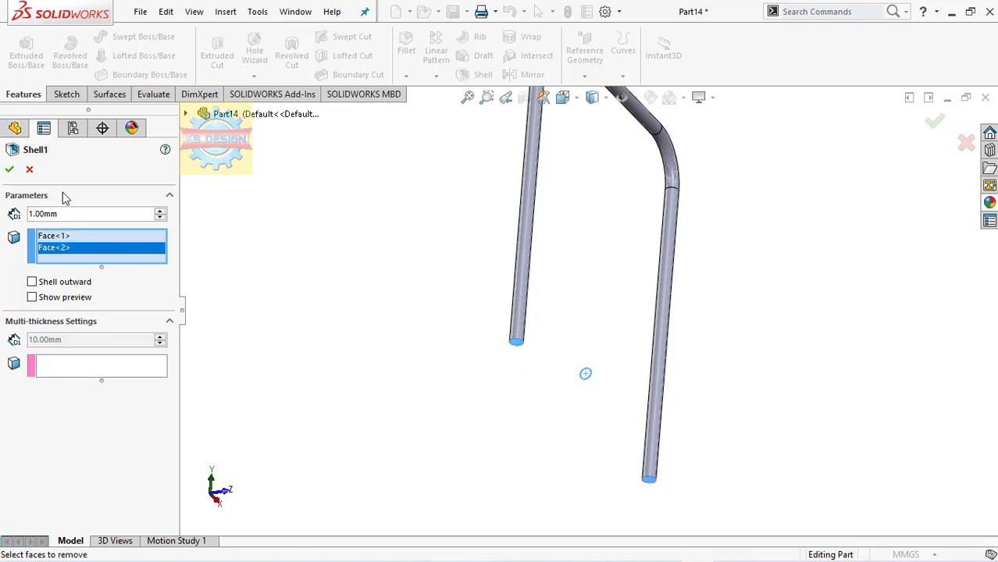
pyautogui.click(10, 170)
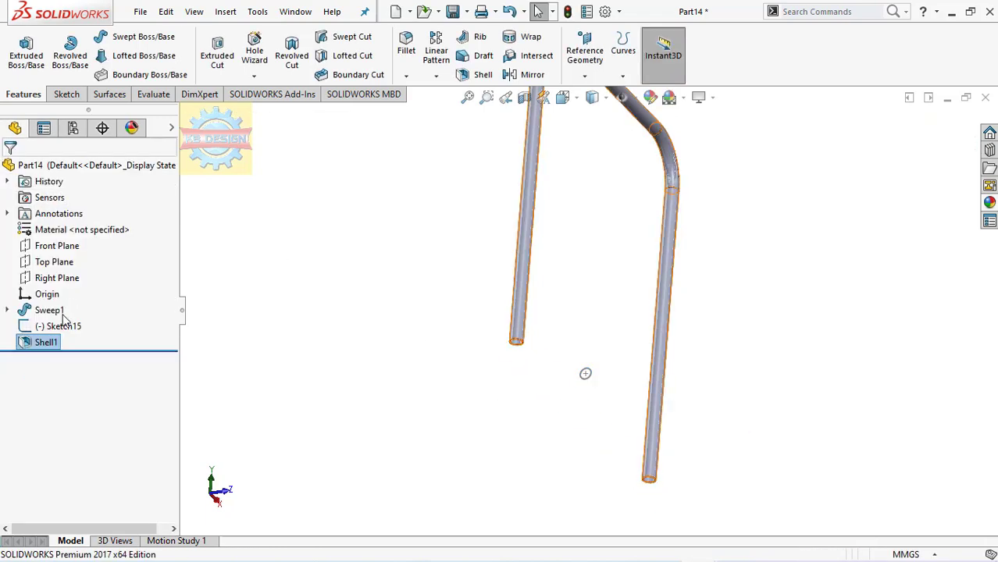
pyautogui.click(57, 326)
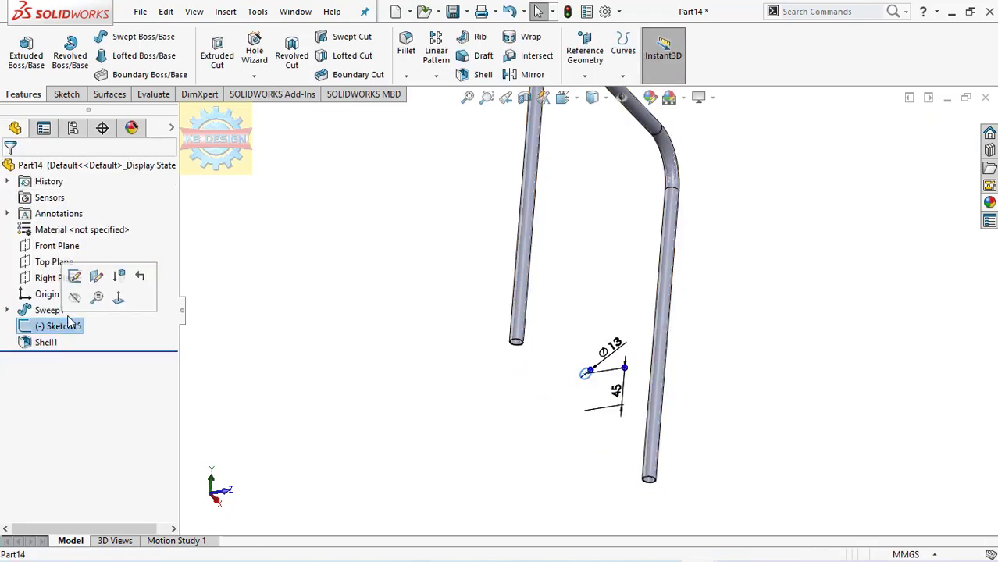
# Step: Cut the Ø13 circle Up To Next in both directions through the tube legs
pyautogui.click(216, 57)
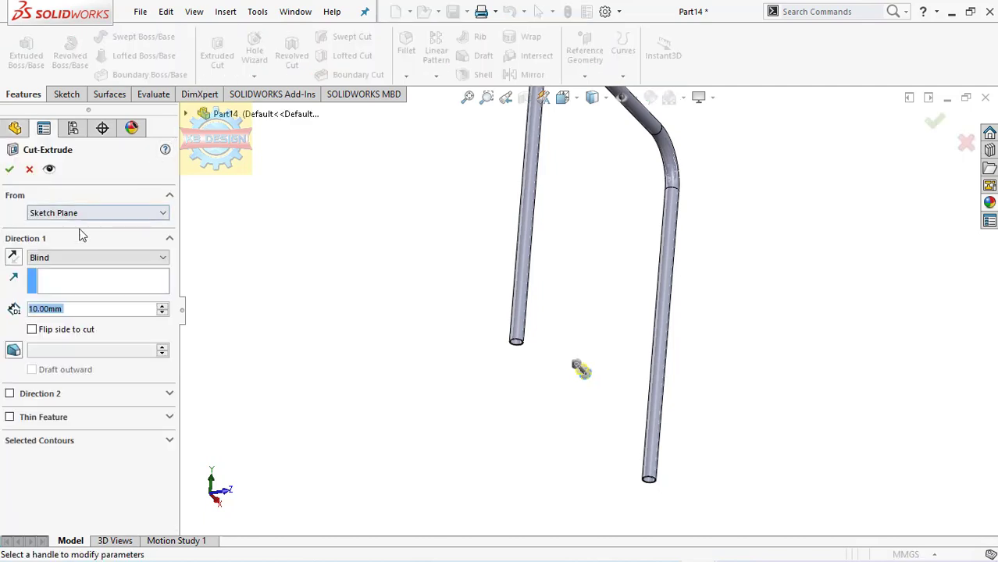
pyautogui.click(78, 257)
pyautogui.click(87, 296)
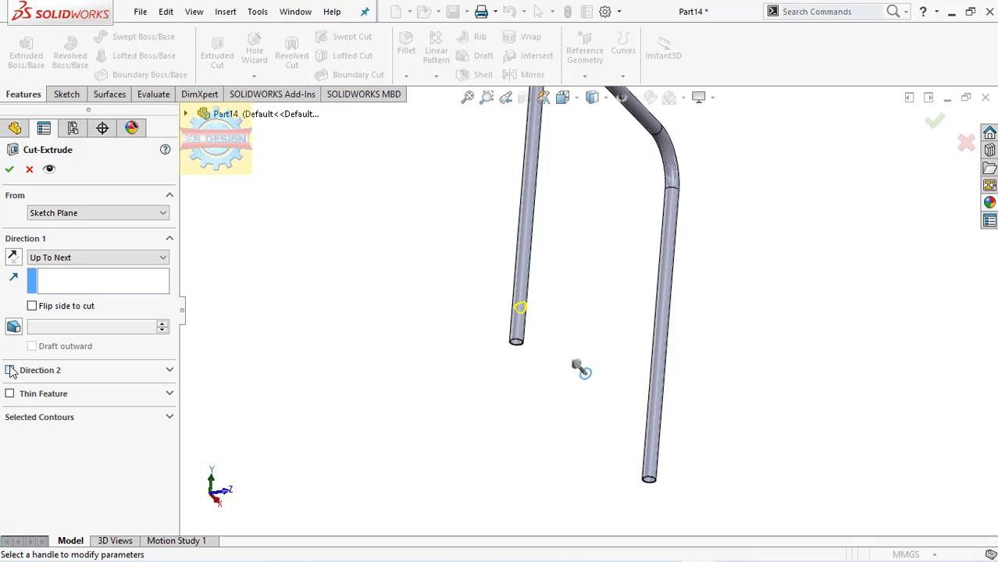
pyautogui.click(10, 371)
pyautogui.click(78, 388)
pyautogui.click(64, 423)
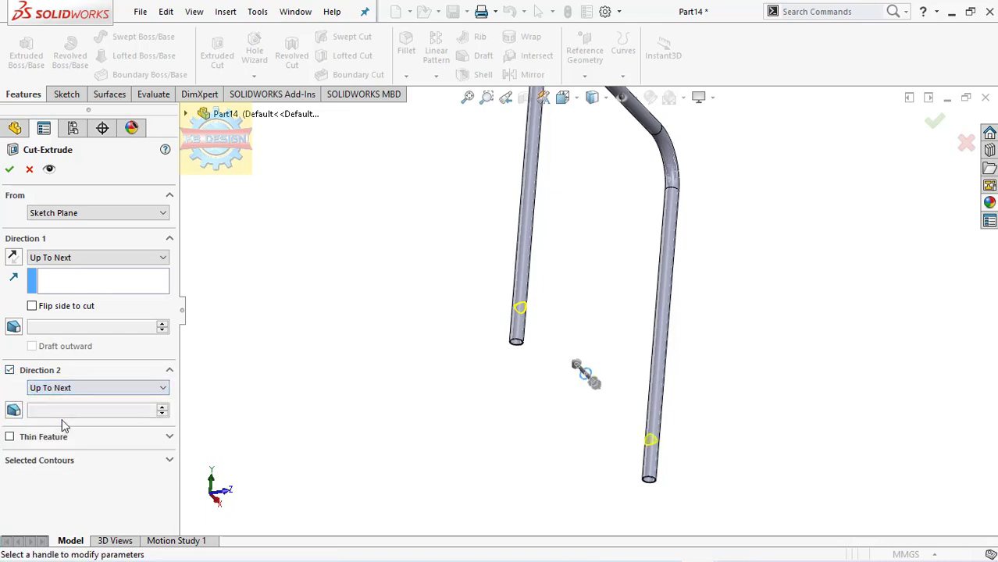
pyautogui.click(8, 172)
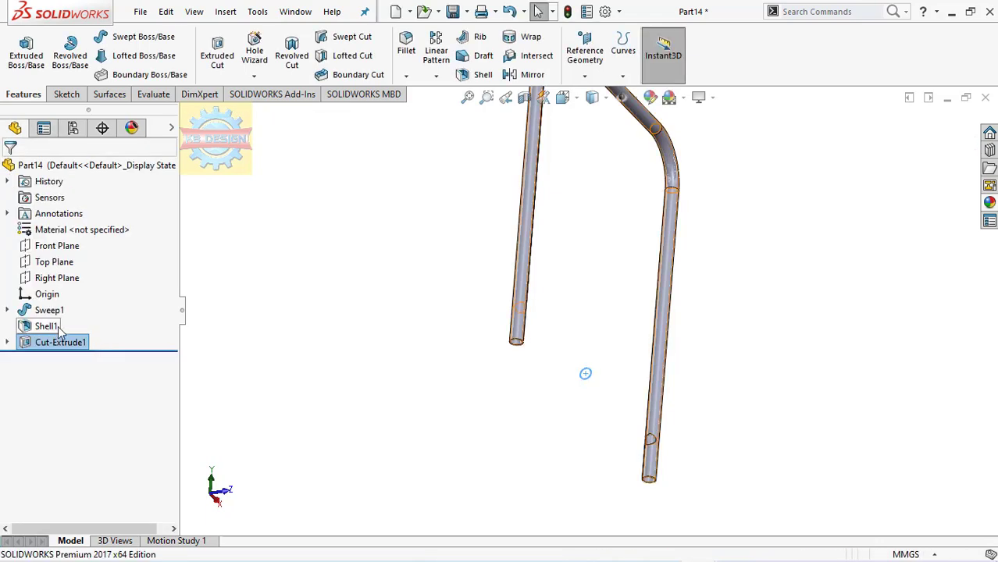
# Step: Start a new sketch on the Right Plane
pyautogui.click(44, 286)
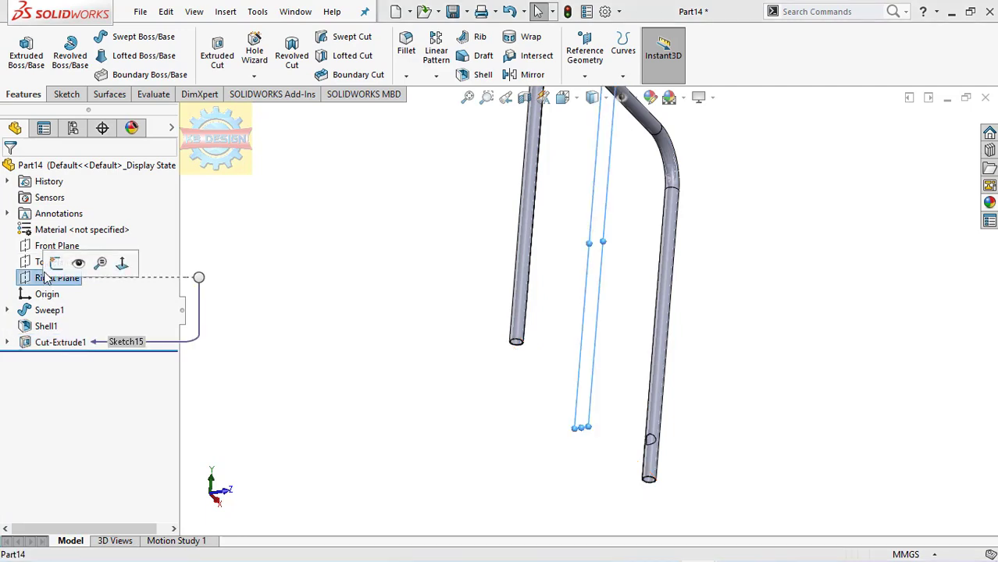
pyautogui.click(7, 342)
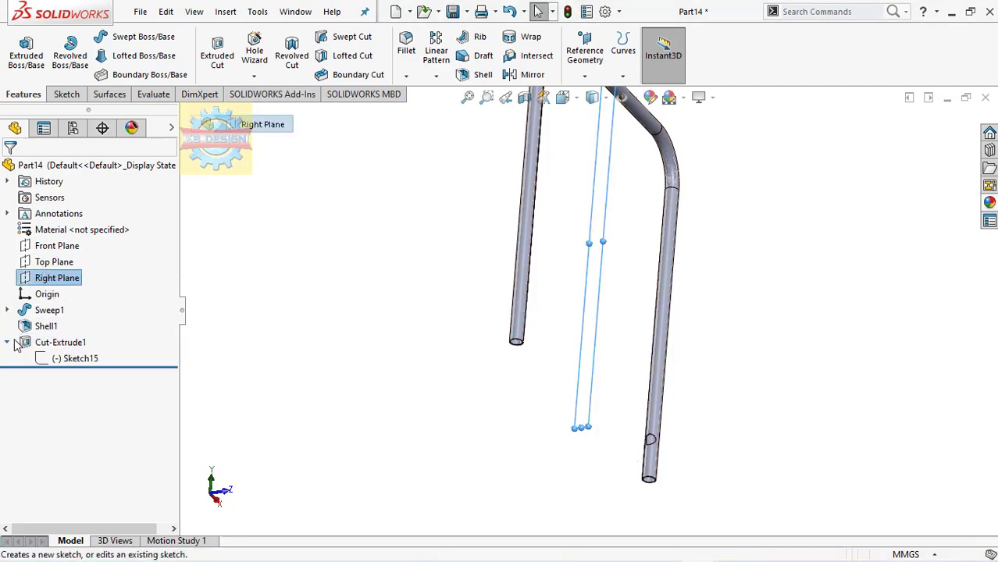
pyautogui.click(56, 359)
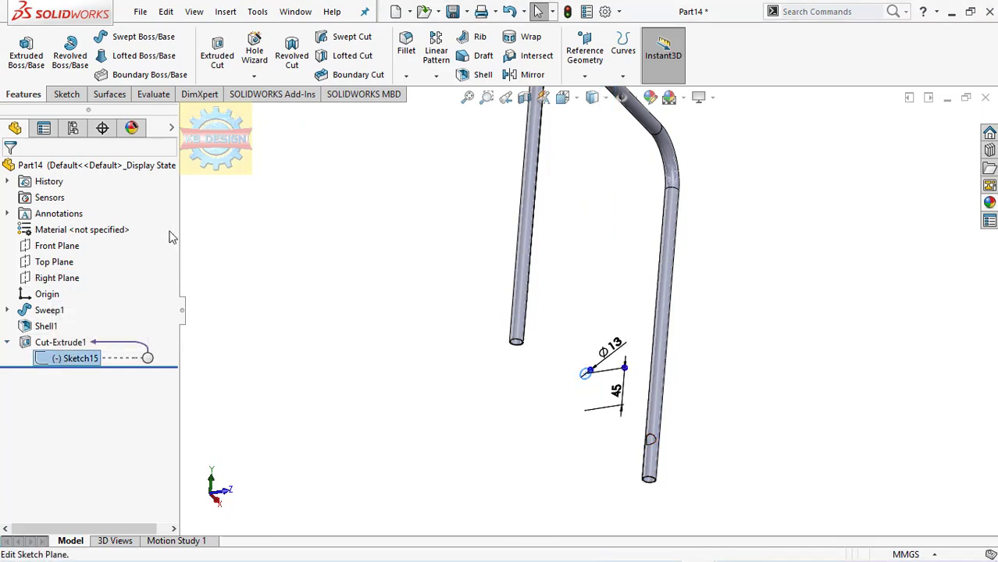
pyautogui.click(66, 263)
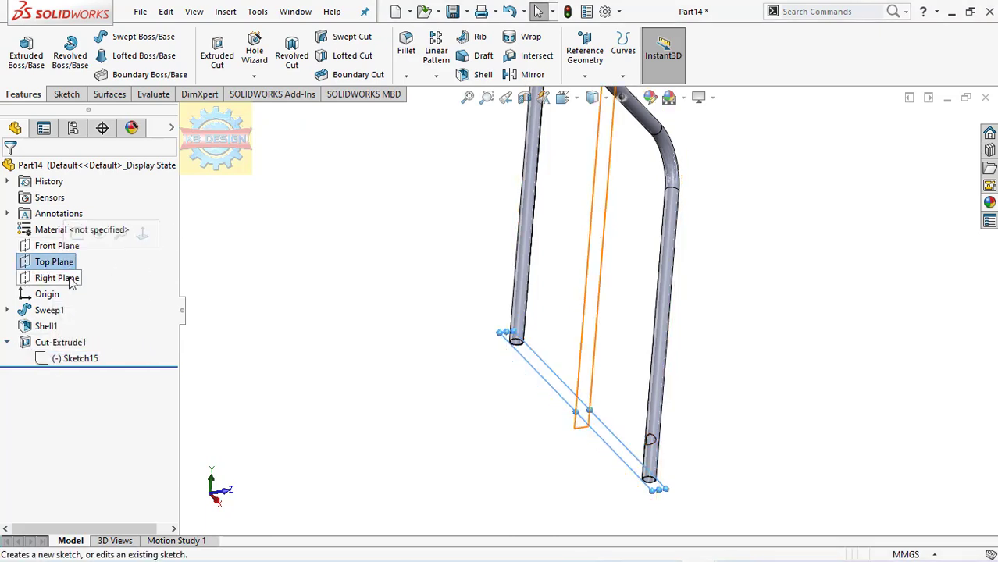
pyautogui.click(69, 278)
pyautogui.click(81, 263)
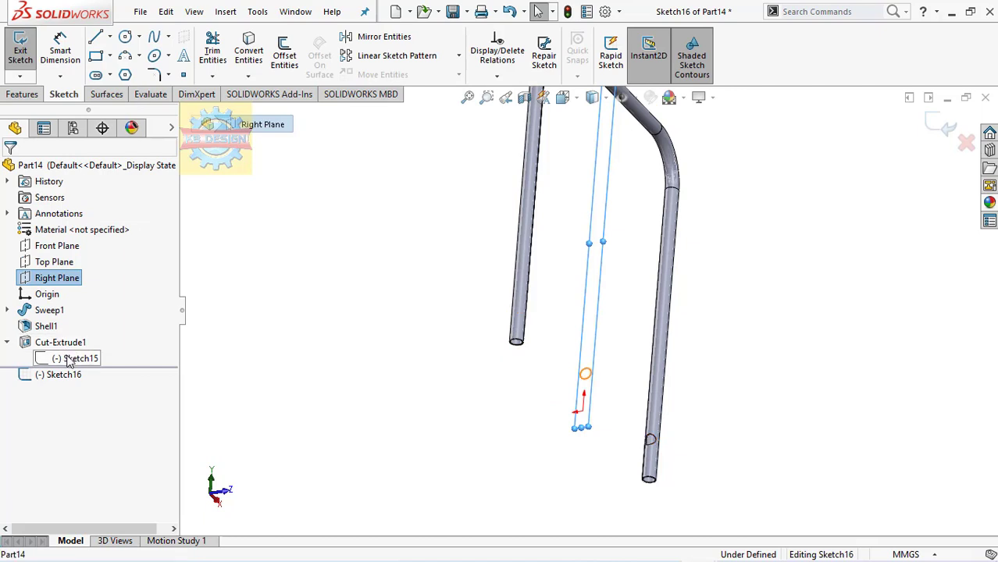
# Step: Convert Sketch15's Ø13 circle into the sketch and begin offsetting it
pyautogui.click(76, 358)
pyautogui.click(248, 55)
pyautogui.click(284, 56)
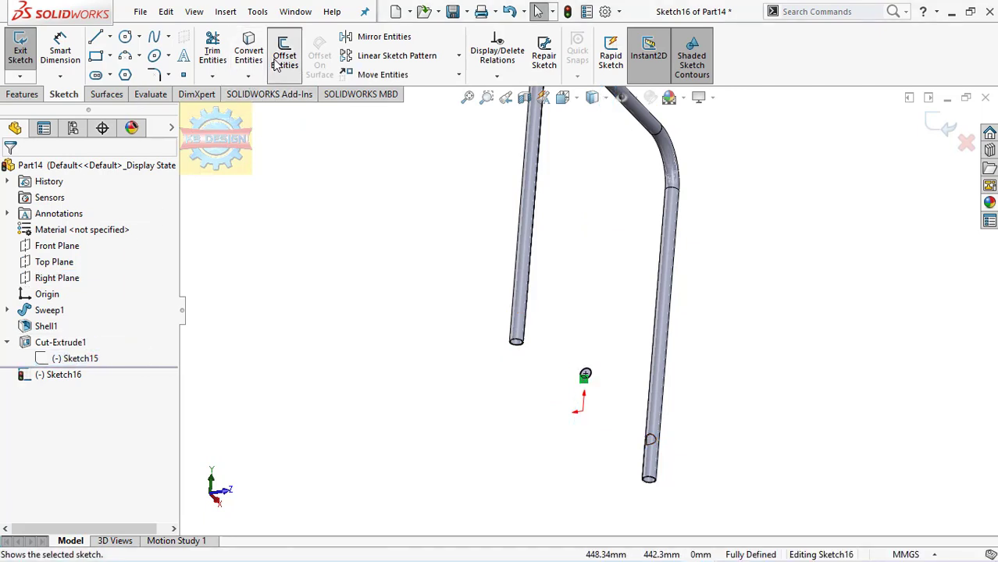
pyautogui.click(592, 380)
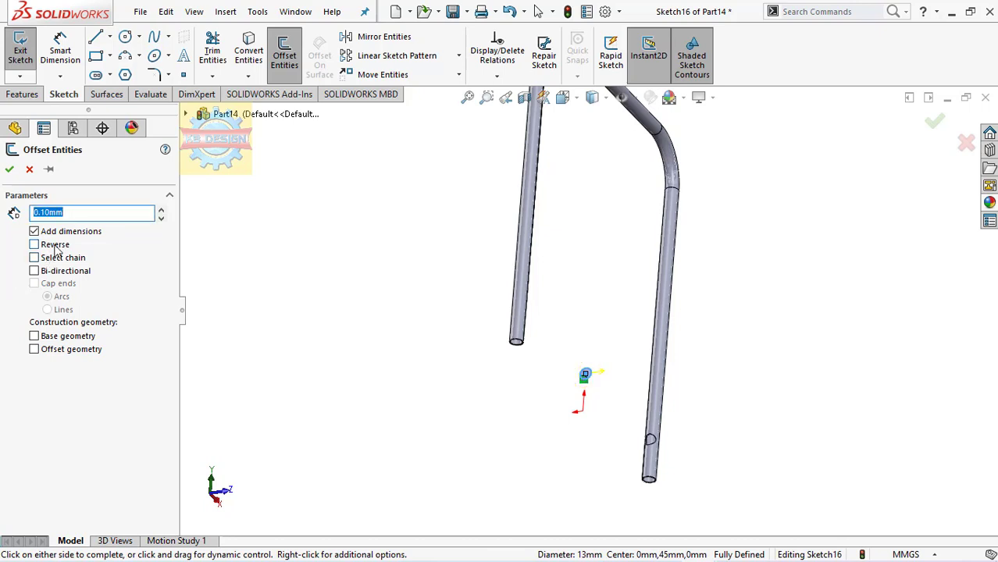
# Step: Offset the 13 mm circle inward to make a ring and set the offset distance to 1 mm
pyautogui.scroll(-2, 605, 400)
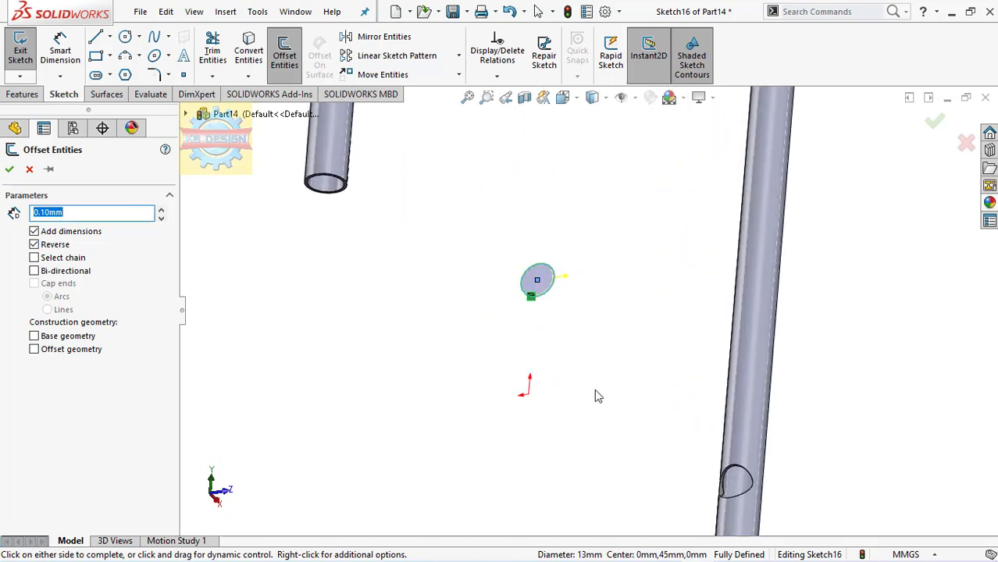
pyautogui.scroll(-2, 544, 283)
pyautogui.scroll(-2, 545, 285)
pyautogui.scroll(-2, 544, 282)
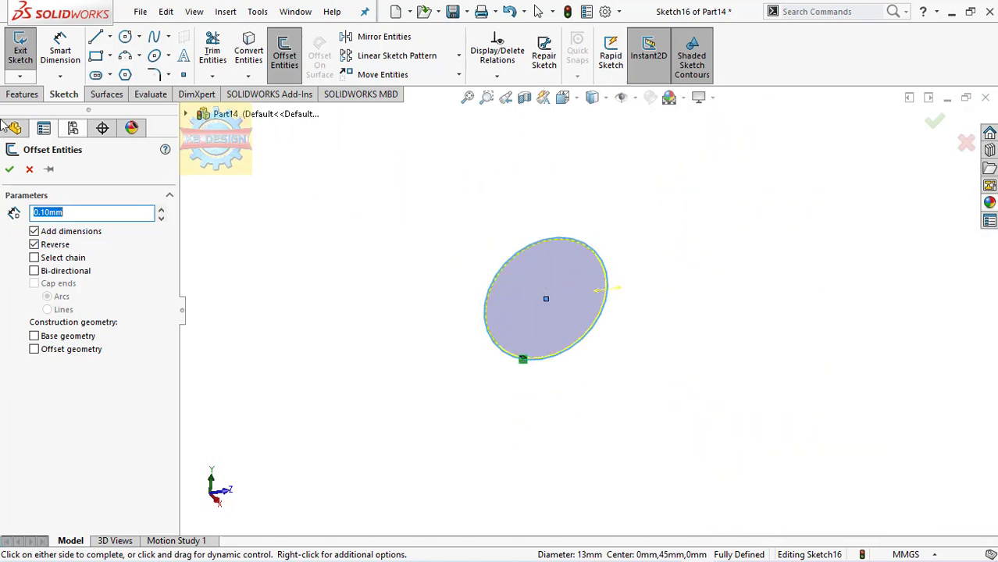
pyautogui.click(9, 170)
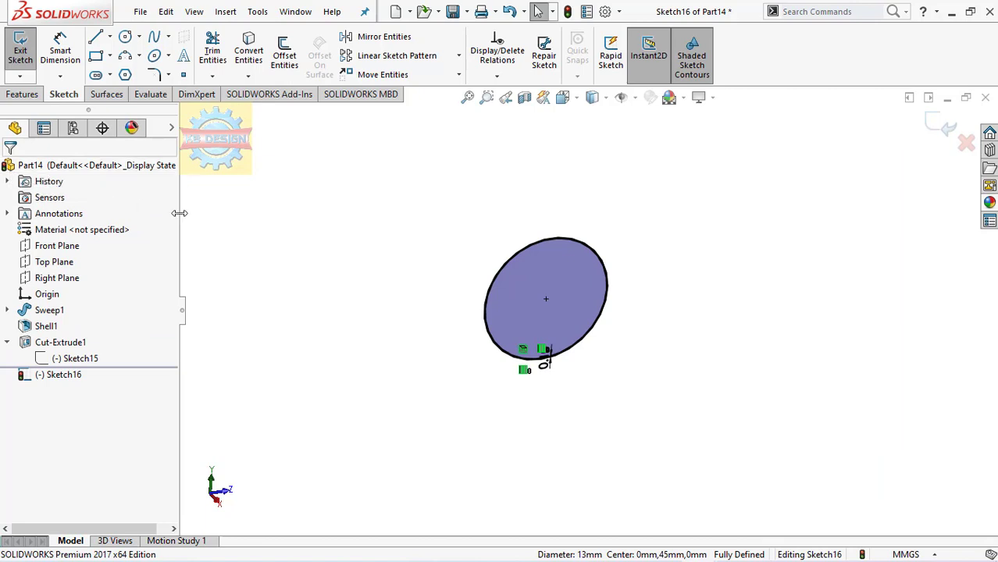
pyautogui.click(547, 371)
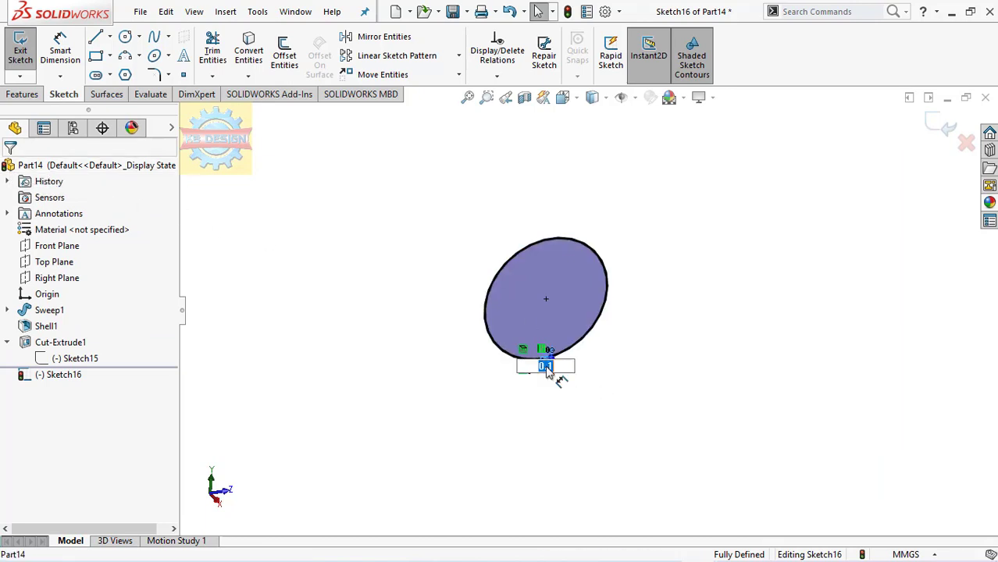
pyautogui.press('Return')
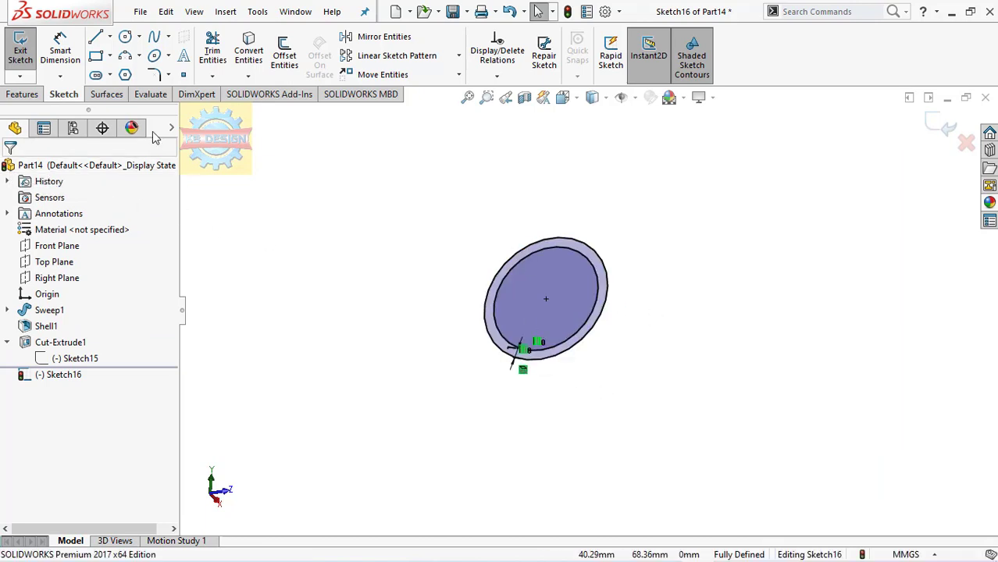
pyautogui.click(17, 94)
# Step: Extrude the ring Up To Next in both directions as a crossbar tube between the legs
pyautogui.click(25, 55)
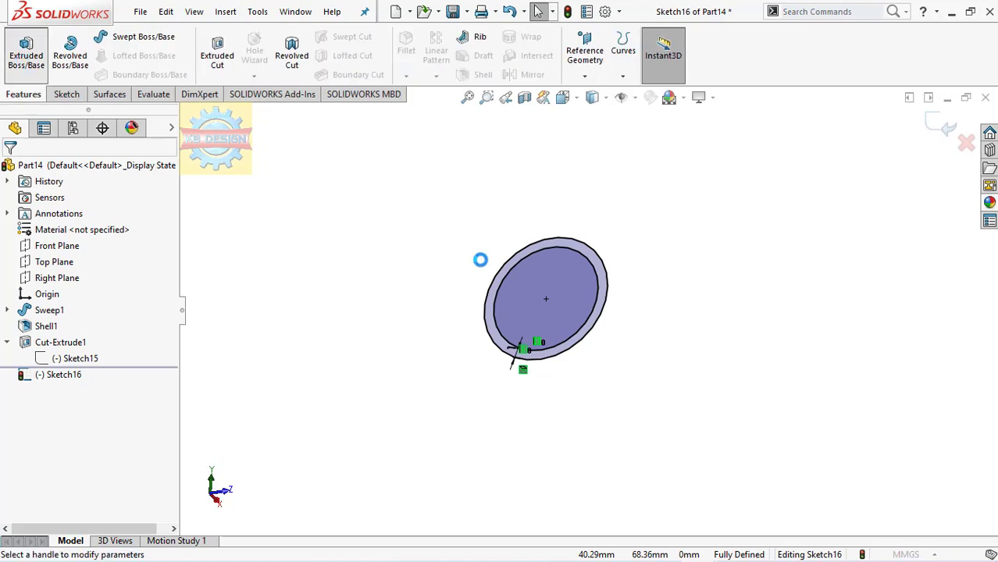
pyautogui.click(466, 96)
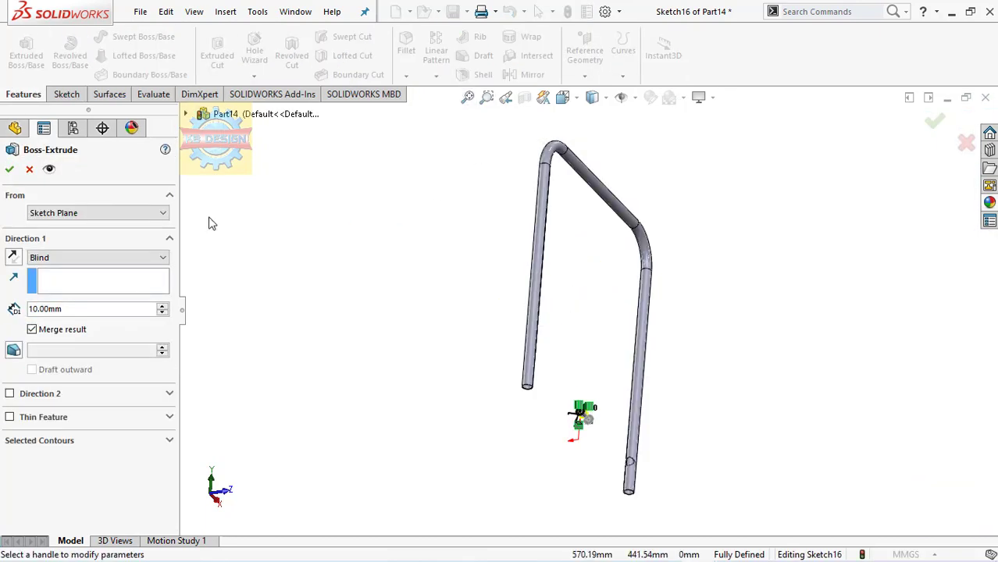
pyautogui.click(112, 259)
pyautogui.click(95, 288)
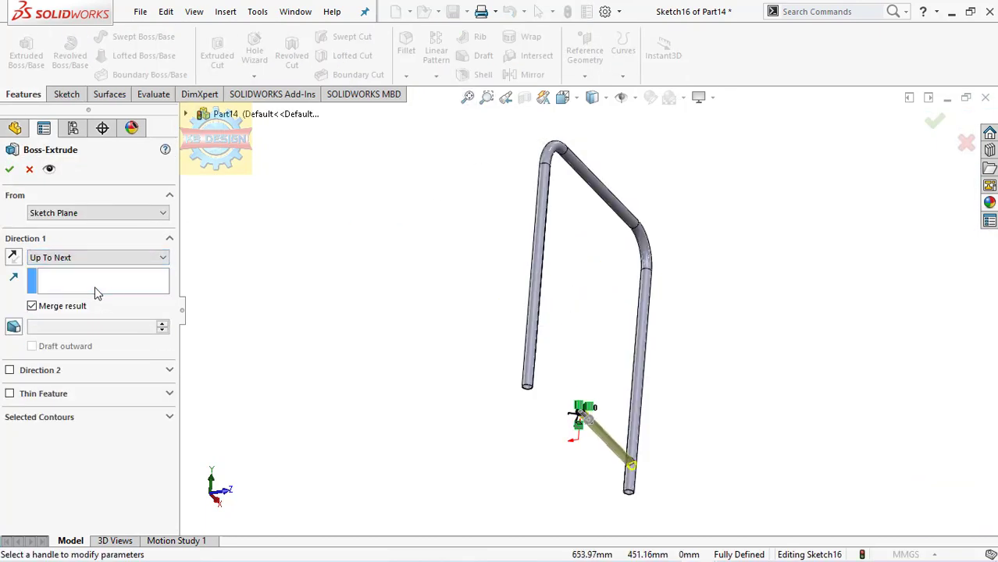
pyautogui.click(35, 371)
pyautogui.click(94, 388)
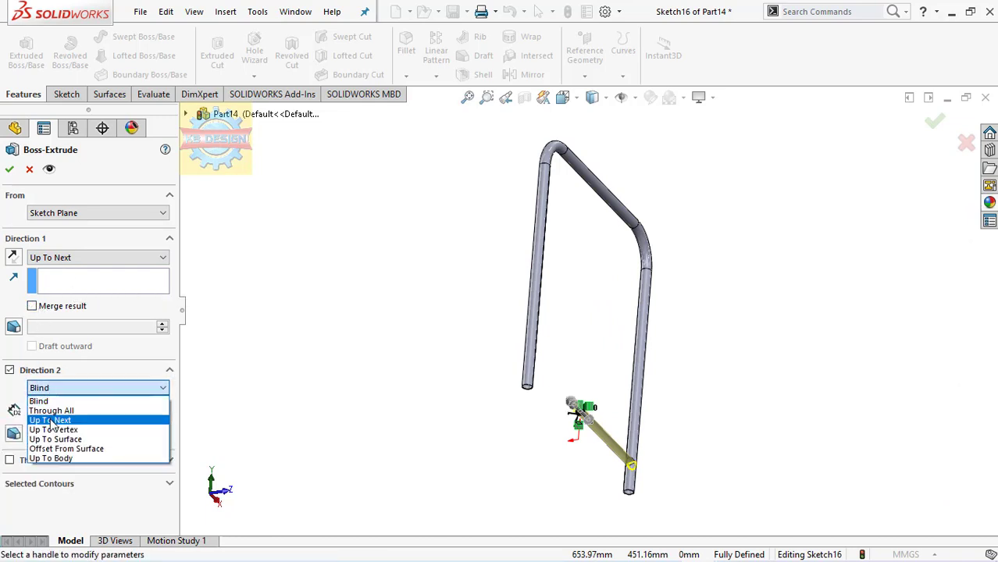
pyautogui.click(52, 421)
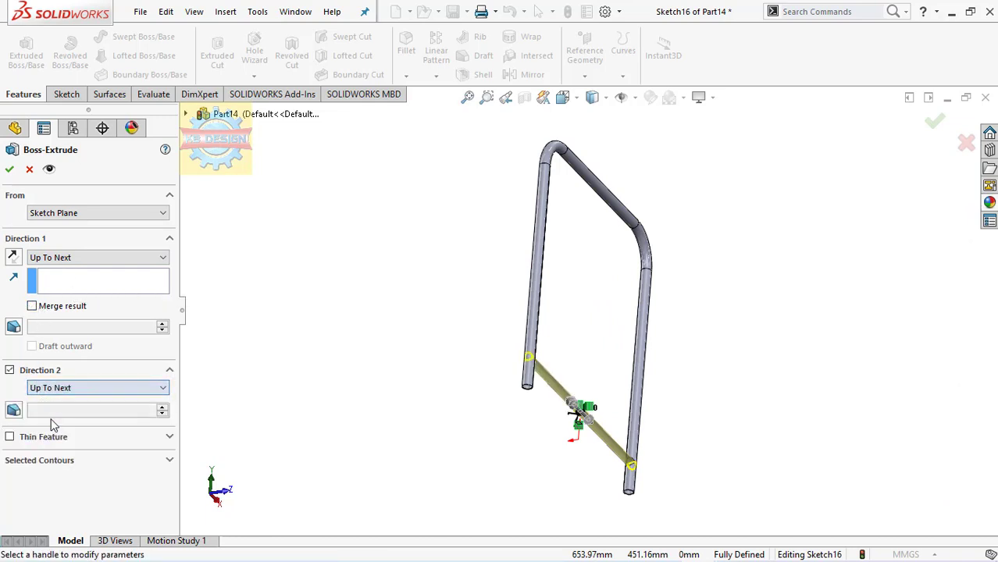
pyautogui.click(9, 170)
pyautogui.moveTo(539, 367); pyautogui.dragTo(648, 378, button='middle')
# Step: In a side view, start a Right Plane sketch and draw two circles on the bar
pyautogui.press('space')
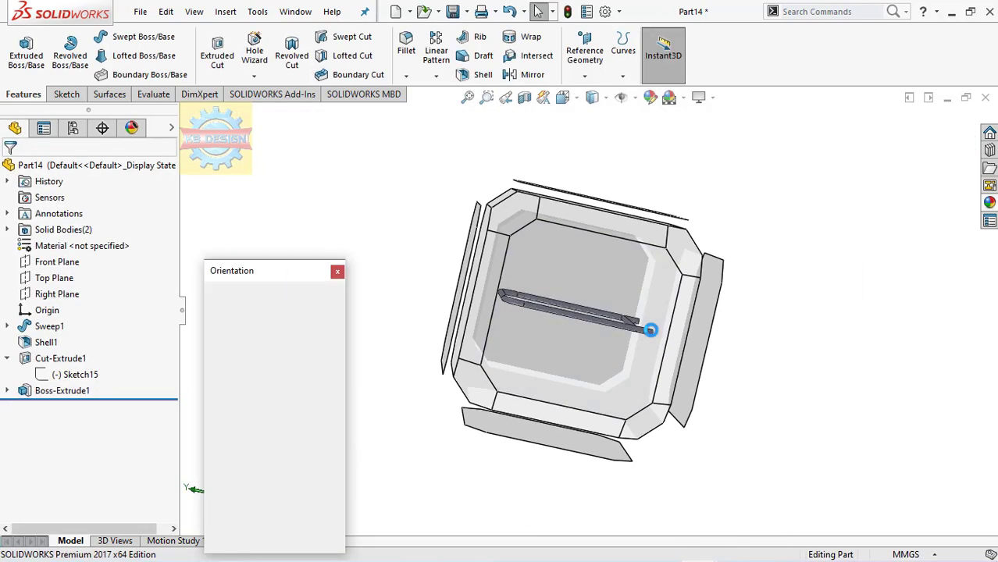
pyautogui.hotkey('ctrl', '3')
pyautogui.scroll(-2, 711, 300)
pyautogui.scroll(-2, 705, 306)
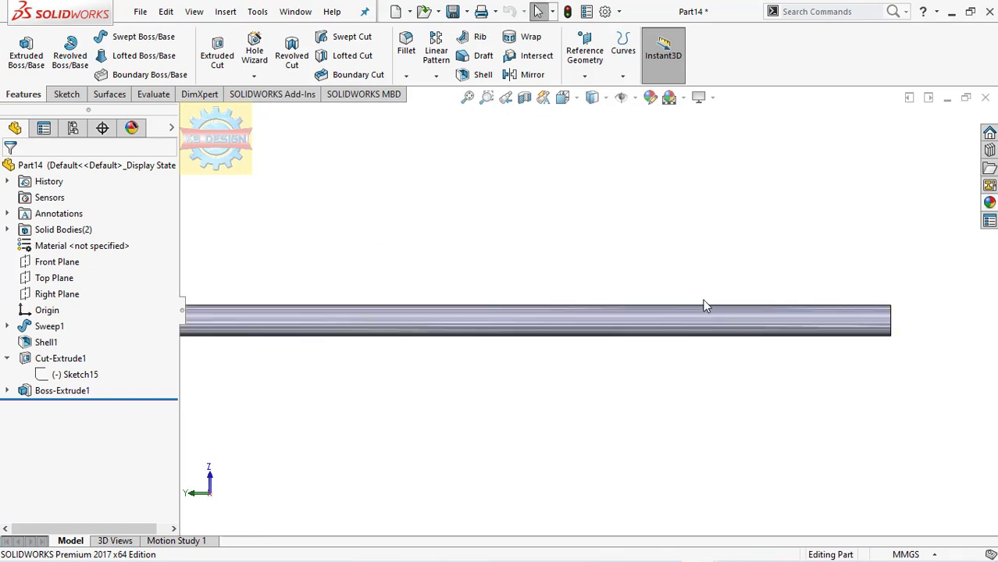
pyautogui.click(49, 296)
pyautogui.click(57, 269)
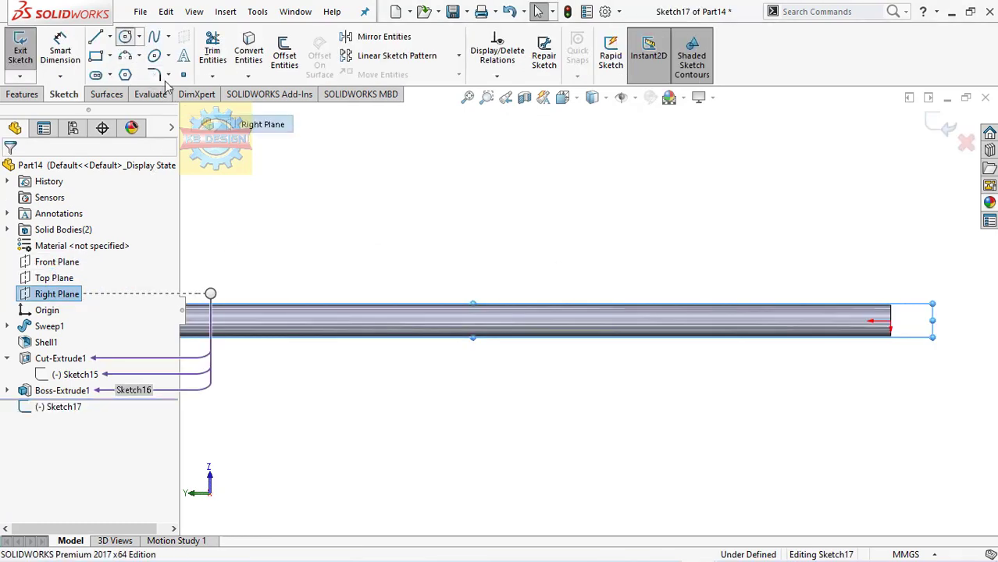
pyautogui.click(320, 330)
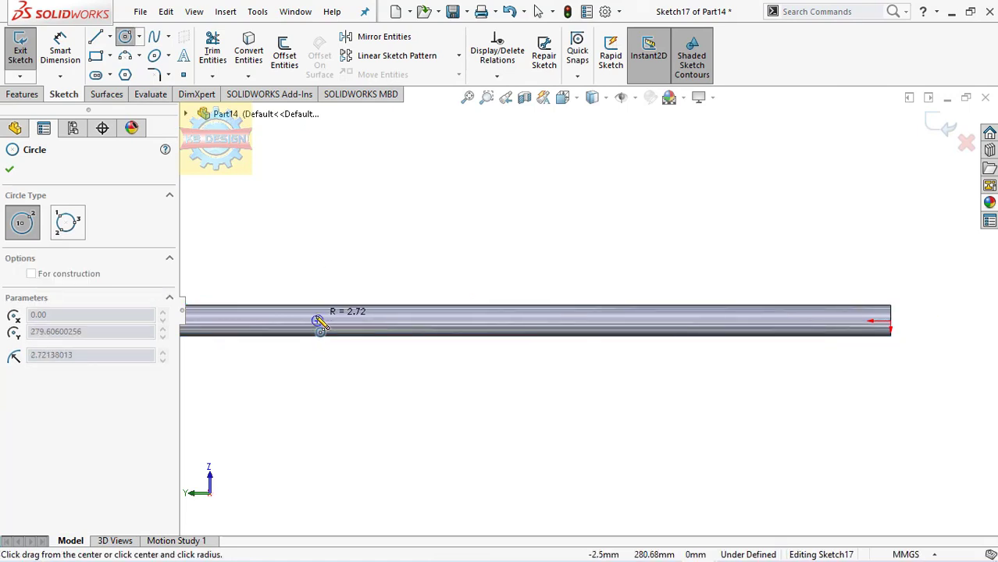
pyautogui.click(320, 322)
pyautogui.click(830, 320)
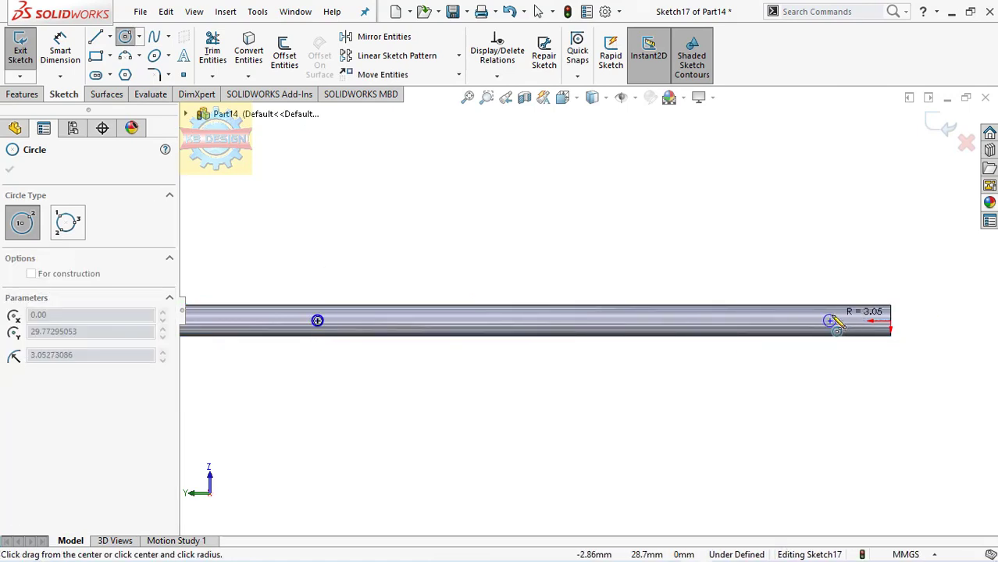
pyautogui.click(834, 322)
# Step: Dimension both hole circles to a 5 mm diameter
pyautogui.click(60, 51)
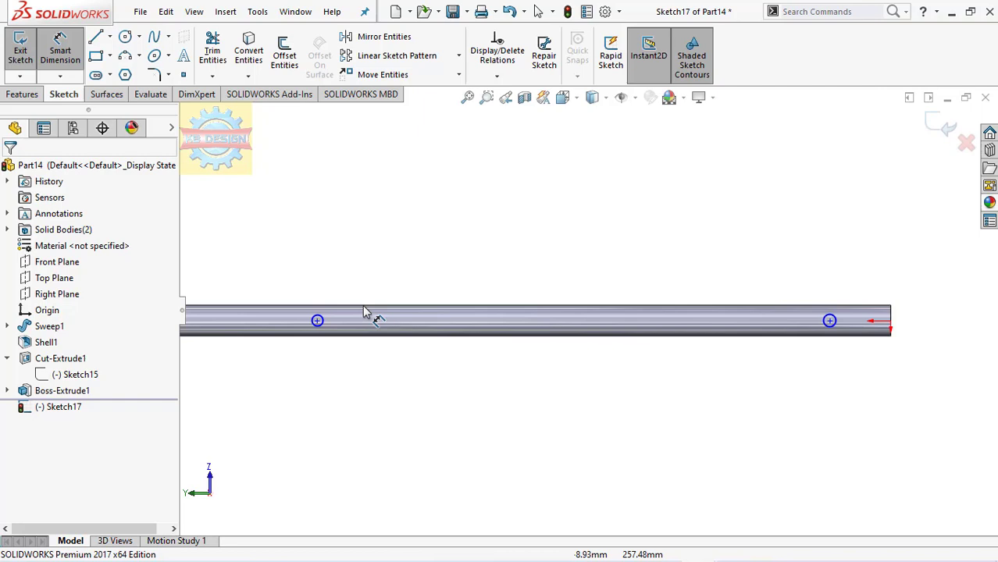
pyautogui.click(320, 319)
pyautogui.click(402, 281)
pyautogui.write('5')
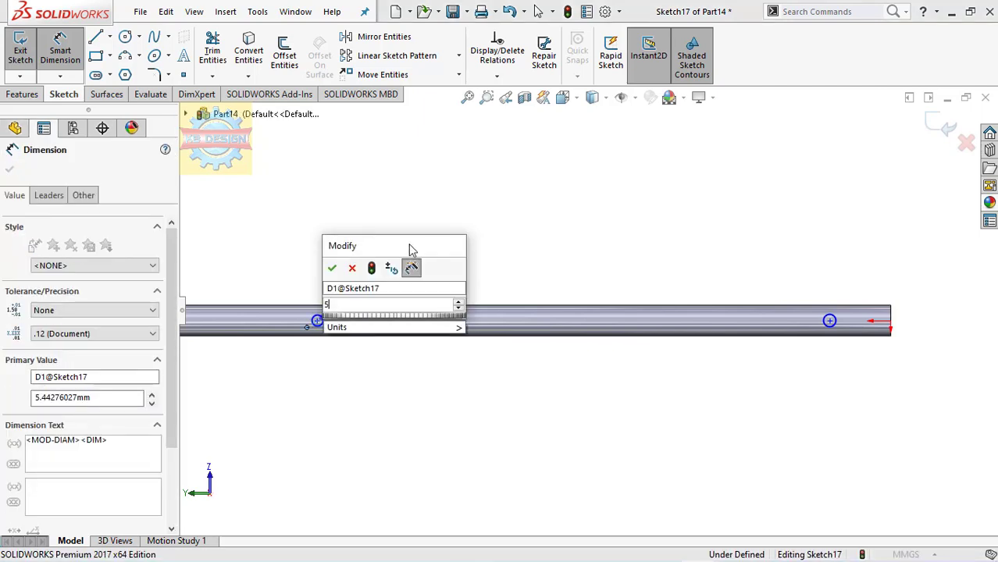
pyautogui.press('Return')
pyautogui.click(334, 267)
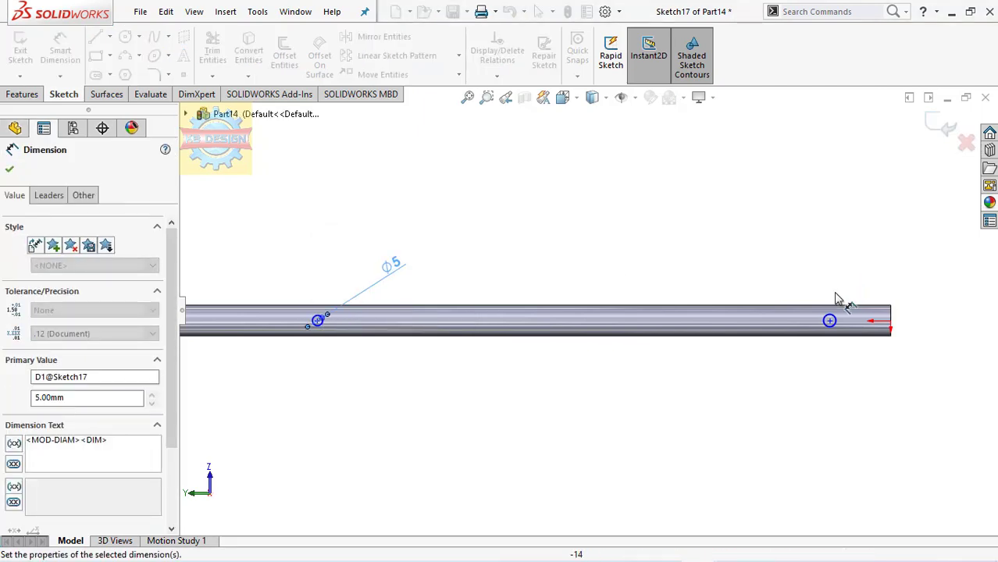
pyautogui.click(833, 322)
pyautogui.click(857, 389)
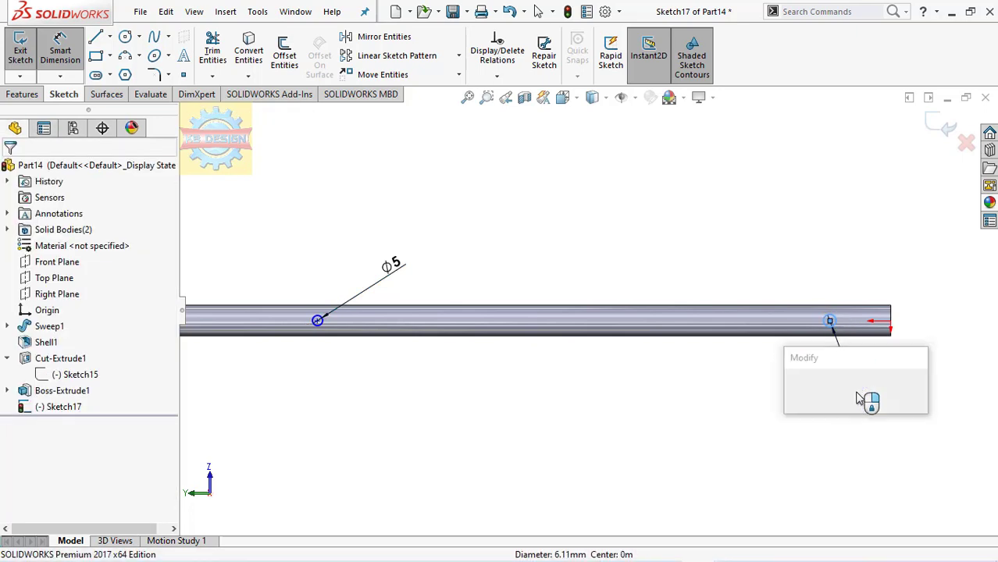
pyautogui.write('5')
pyautogui.press('Return')
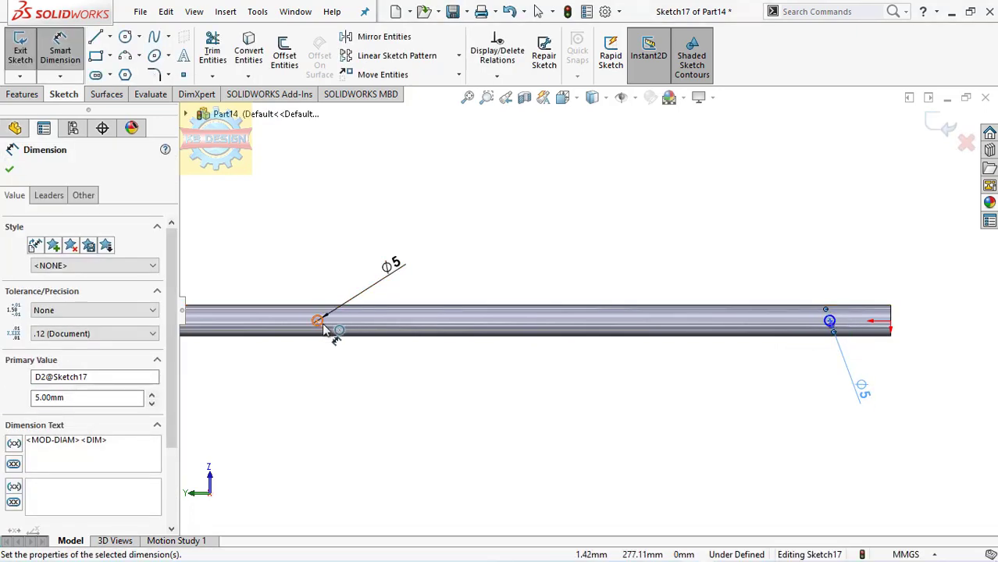
# Step: Locate the holes 255 mm and 25 mm from the bar's right end
pyautogui.click(317, 321)
pyautogui.click(829, 321)
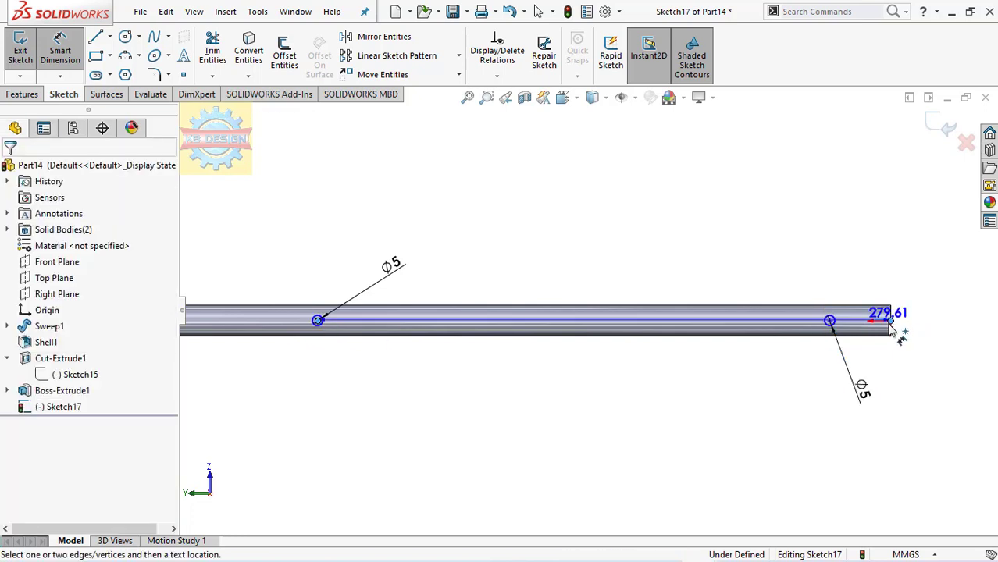
pyautogui.click(804, 453)
pyautogui.write('255')
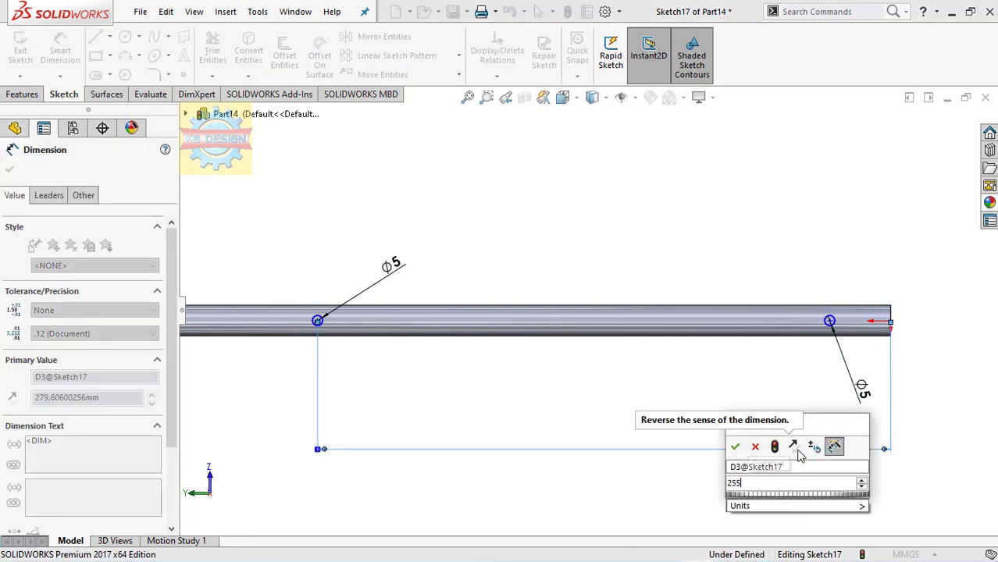
pyautogui.press('Return')
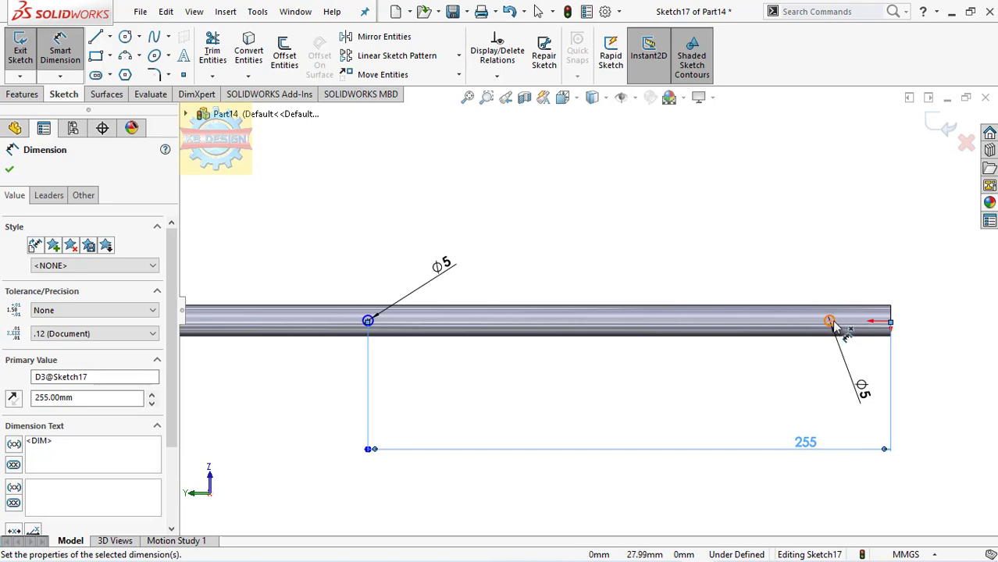
pyautogui.click(829, 321)
pyautogui.click(890, 322)
pyautogui.click(867, 262)
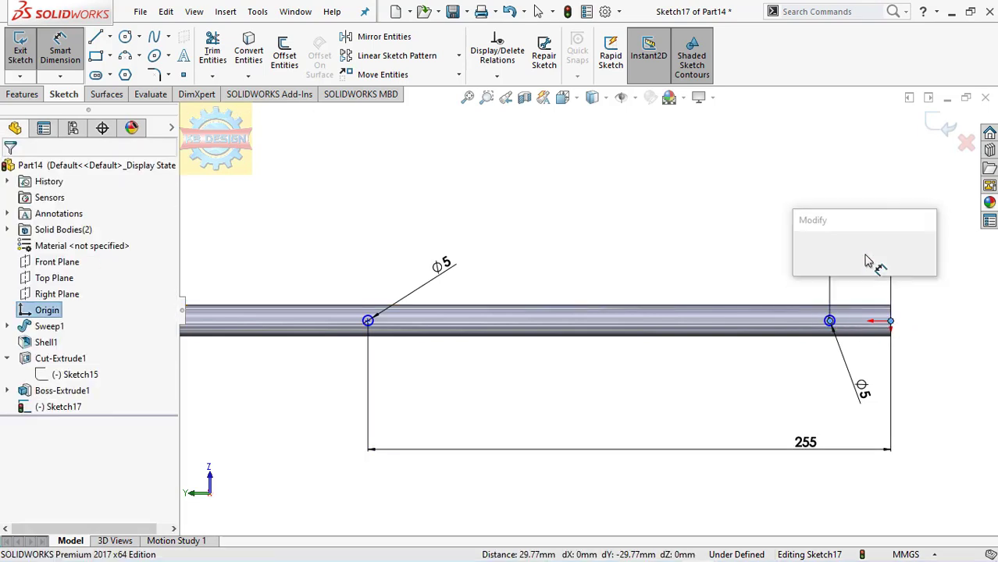
pyautogui.write('25')
pyautogui.press('Return')
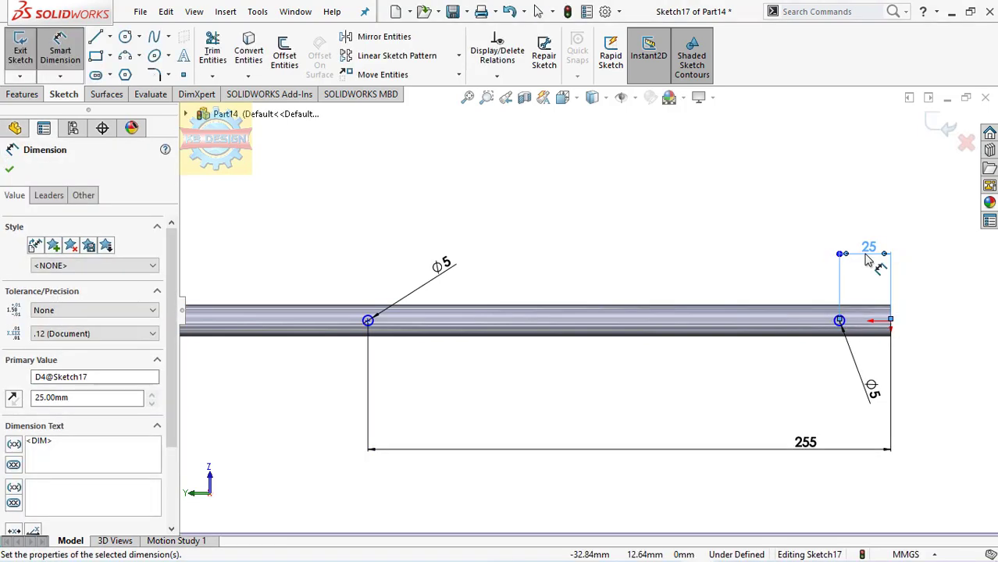
pyautogui.click(11, 95)
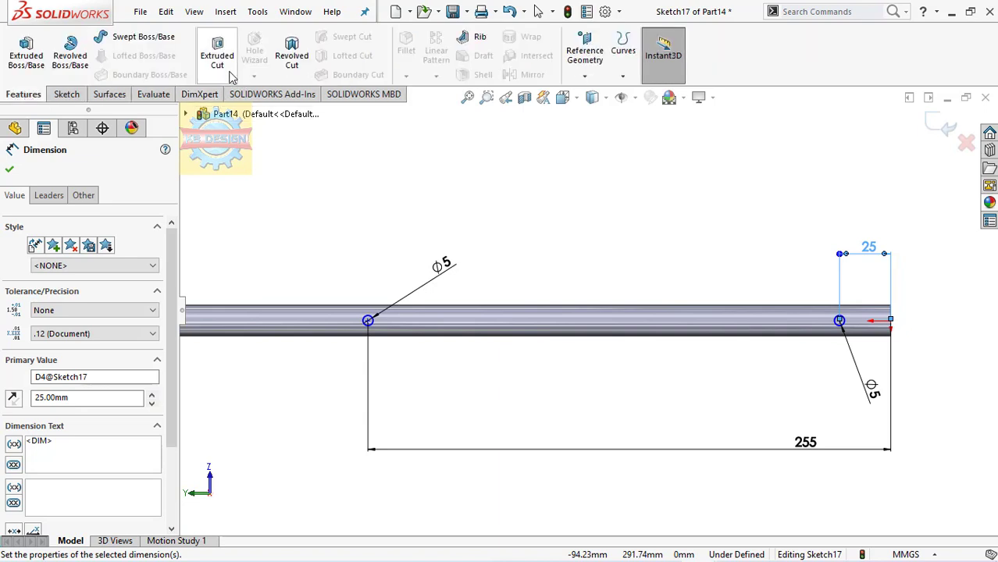
# Step: Cut the two Ø5 circles Through All - Both to make the holes, then orbit to check
pyautogui.click(230, 74)
pyautogui.click(63, 258)
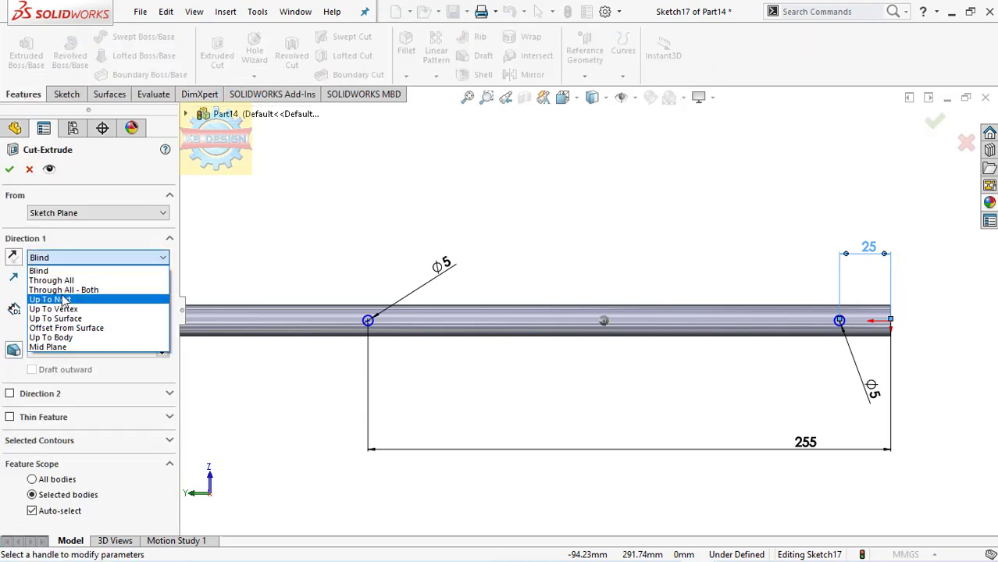
pyautogui.click(63, 290)
pyautogui.click(9, 169)
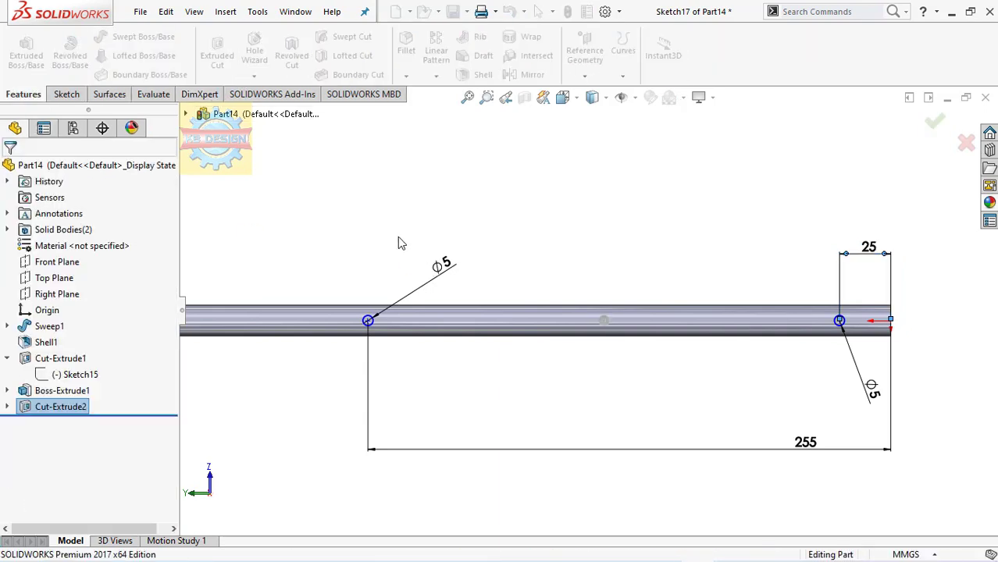
pyautogui.moveTo(396, 240)
pyautogui.mouseDown(button='middle')
pyautogui.moveTo(438, 279)
pyautogui.moveTo(436, 327)
pyautogui.mouseUp(button='middle')
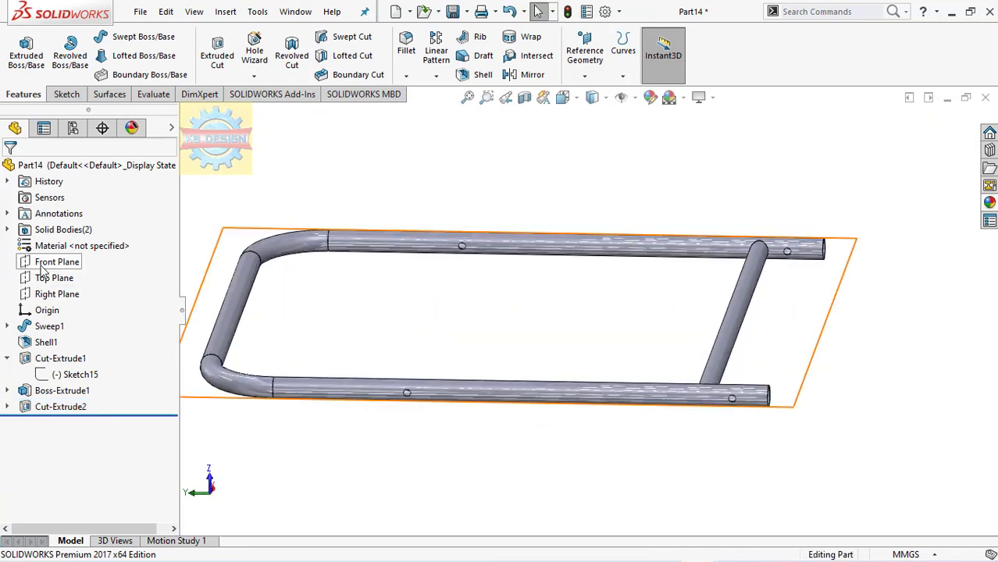
# Step: In a new Right Plane sketch viewed normal, offset the tube-end edge outward by 0.25 mm
pyautogui.click(49, 294)
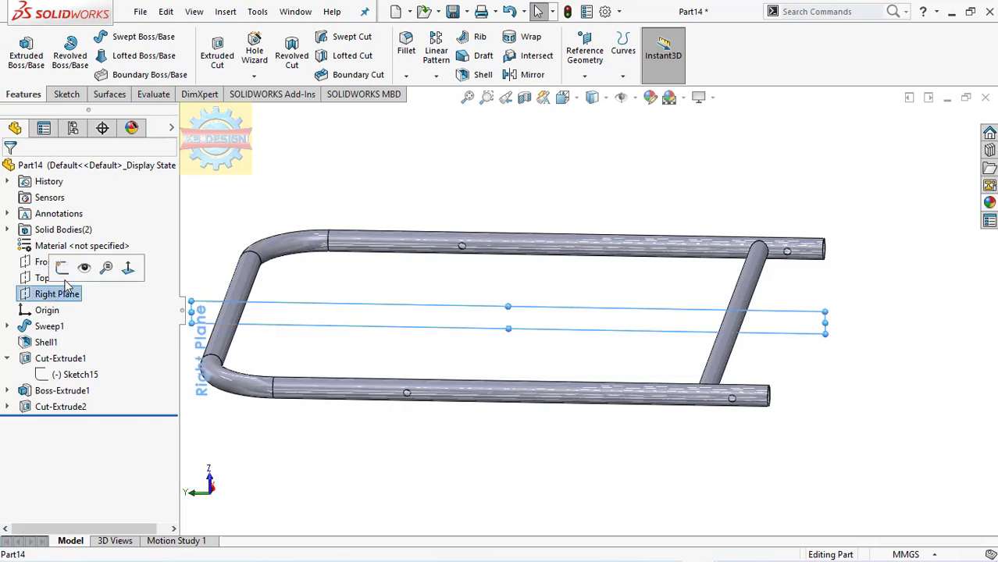
pyautogui.click(63, 270)
pyautogui.press('space')
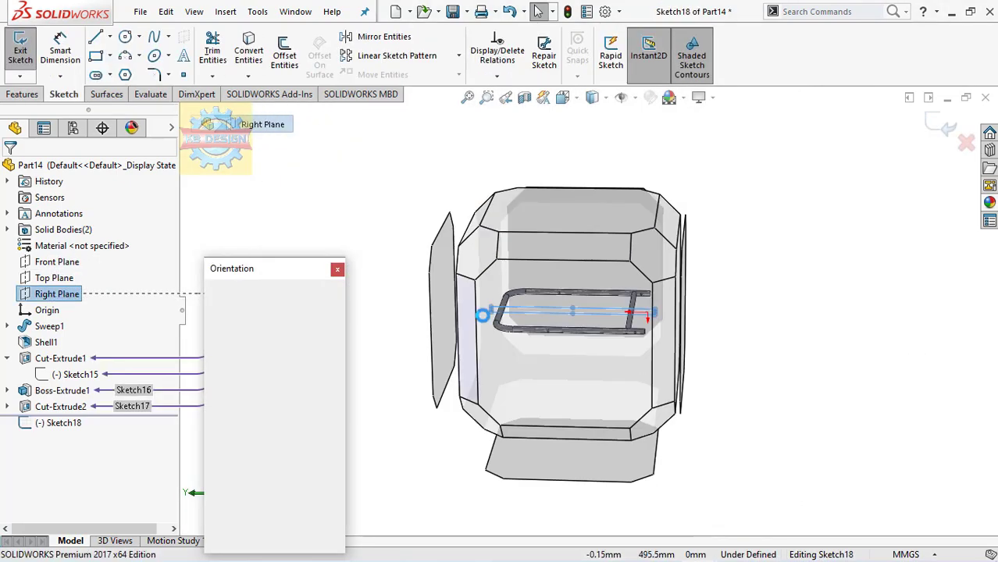
pyautogui.press('Escape')
pyautogui.hotkey('ctrl', '8')
pyautogui.scroll(-2, 446, 334)
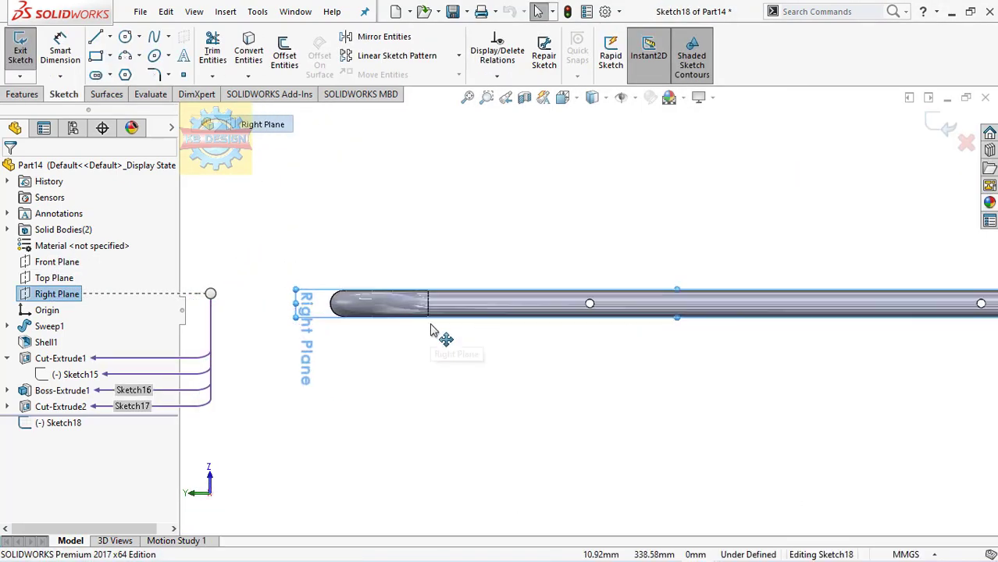
pyautogui.scroll(-2, 441, 338)
pyautogui.scroll(-2, 341, 306)
pyautogui.click(331, 308)
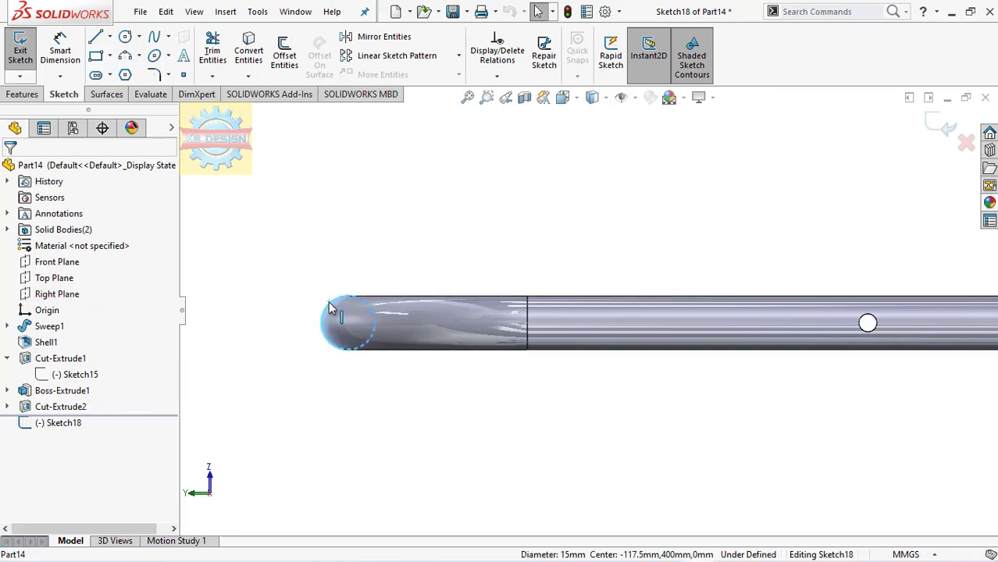
pyautogui.click(284, 55)
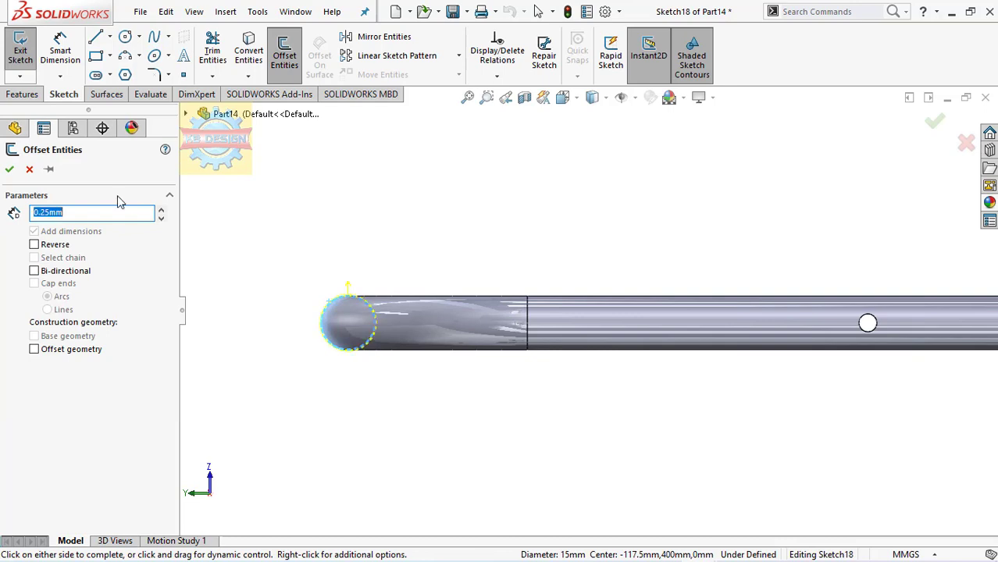
pyautogui.click(10, 168)
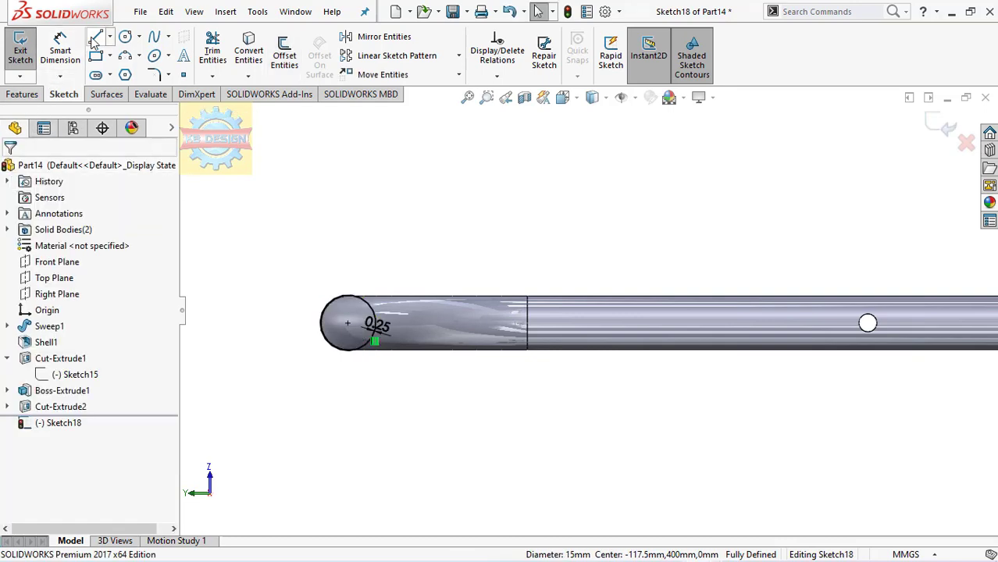
pyautogui.scroll(-3, 368, 327)
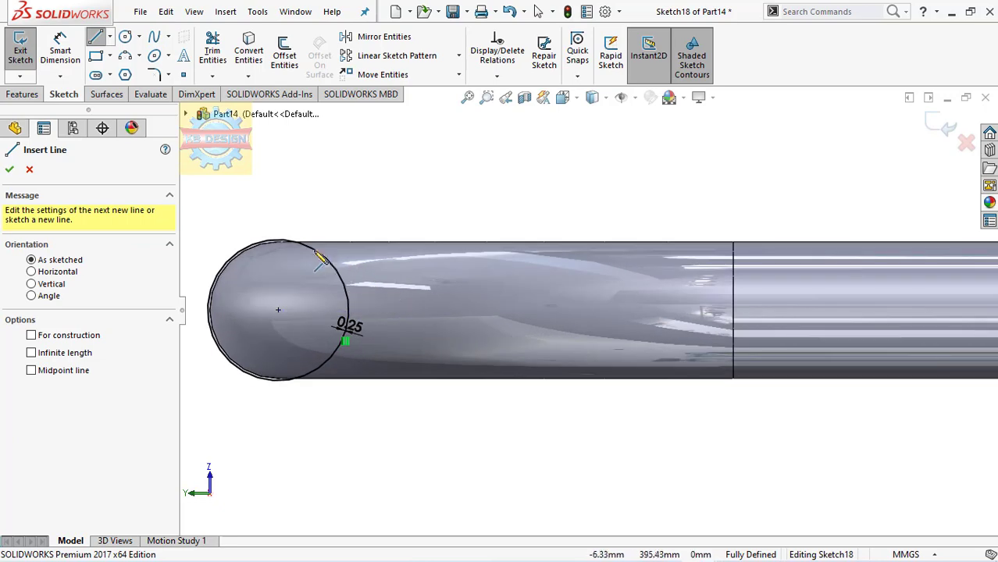
# Step: Draw two lines from the offset circle's top and bottom converging to an apex on the right
pyautogui.click(279, 240)
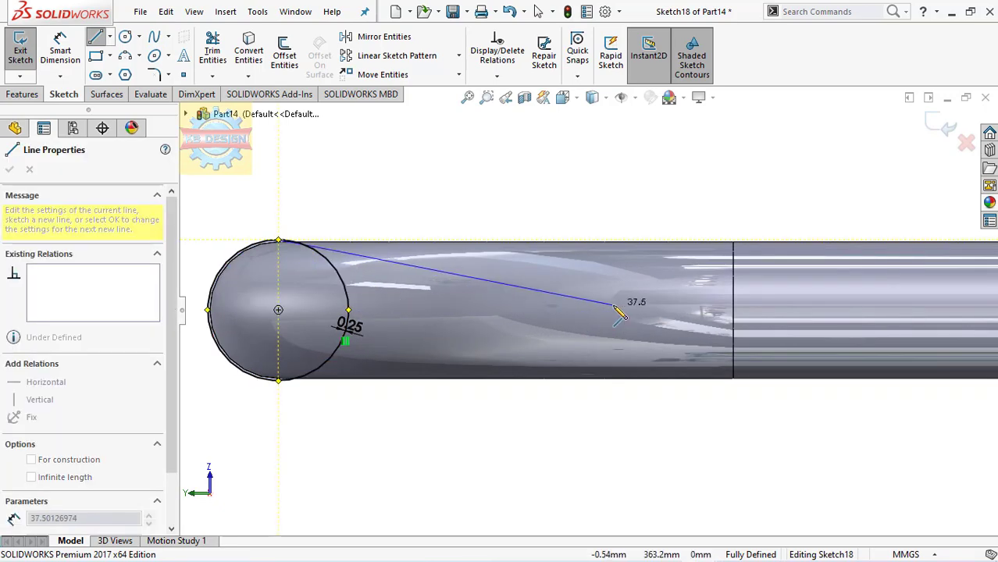
pyautogui.click(614, 310)
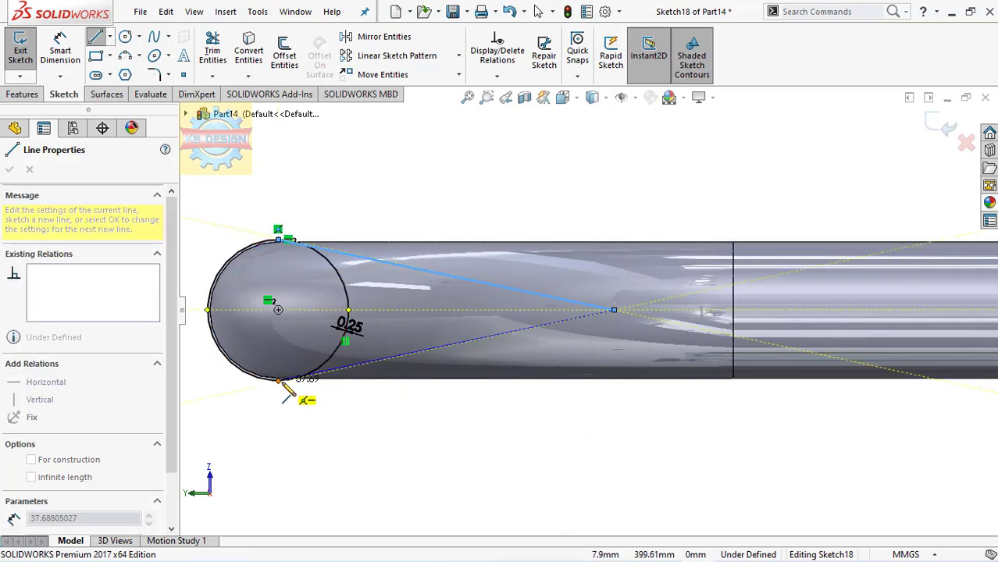
pyautogui.click(279, 381)
pyautogui.press('Escape')
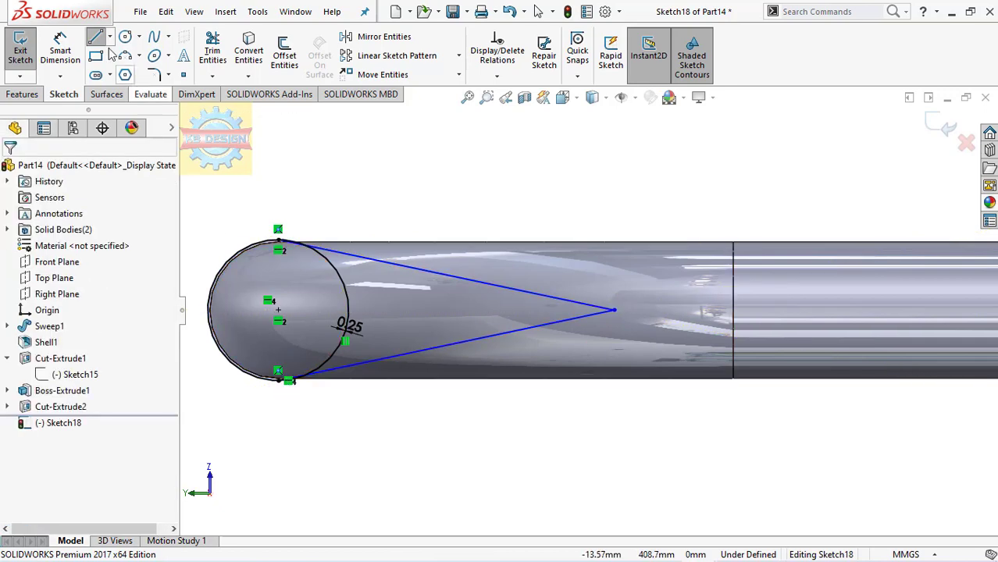
# Step: Dimension the apex from the circle's top point, setting the distance to 70 mm
pyautogui.click(60, 46)
pyautogui.click(278, 240)
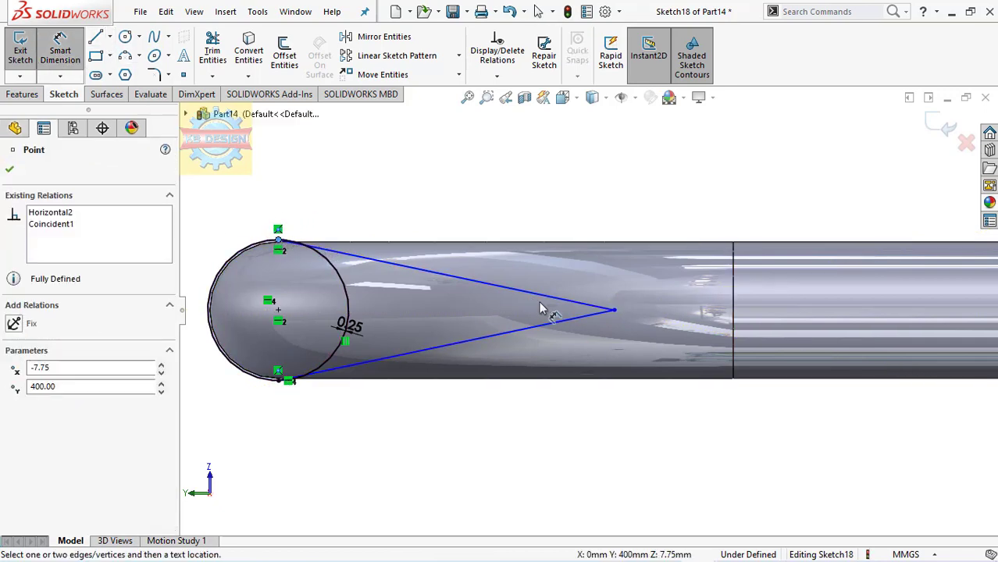
pyautogui.click(614, 310)
pyautogui.click(492, 191)
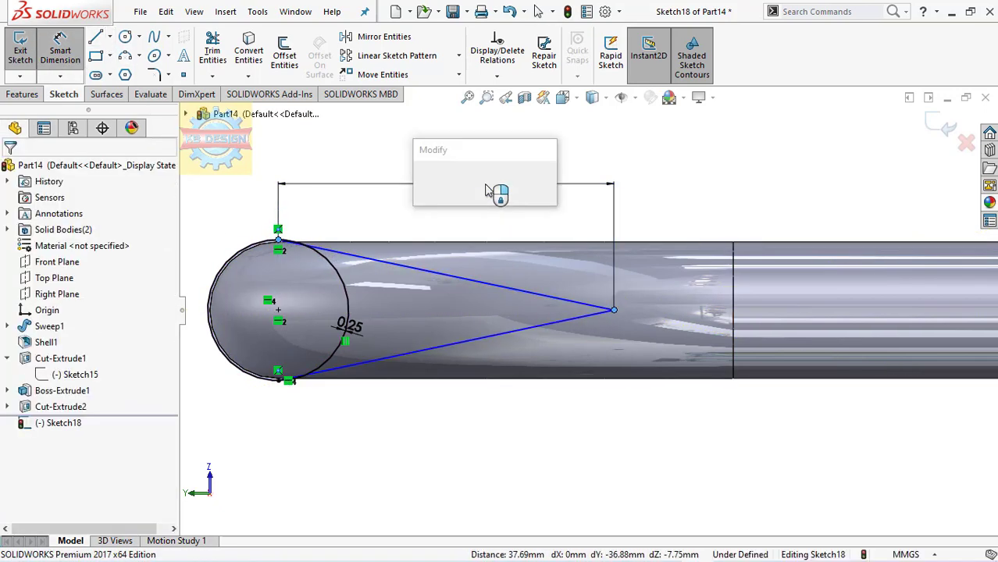
pyautogui.write('25')
pyautogui.press('Return')
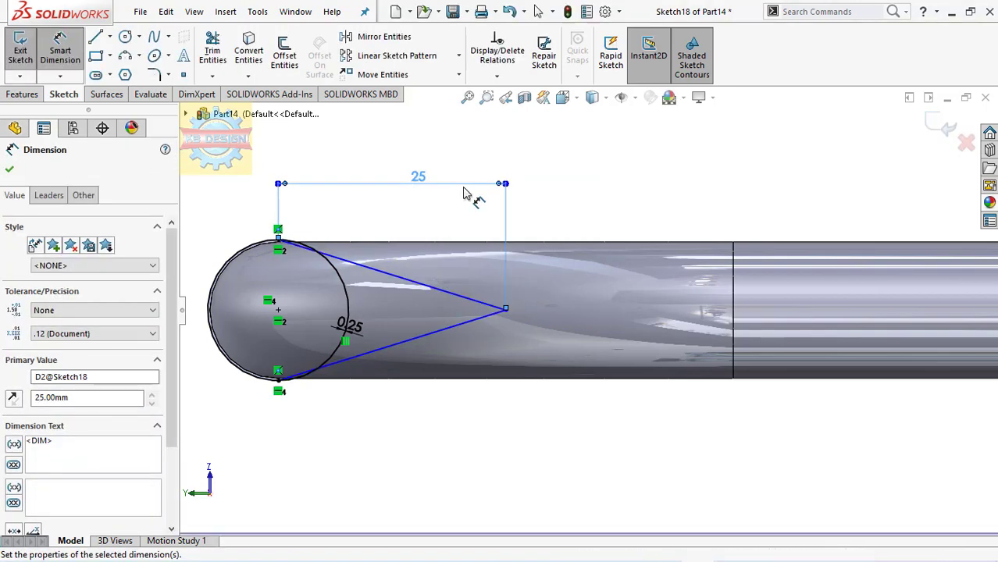
pyautogui.press('Escape')
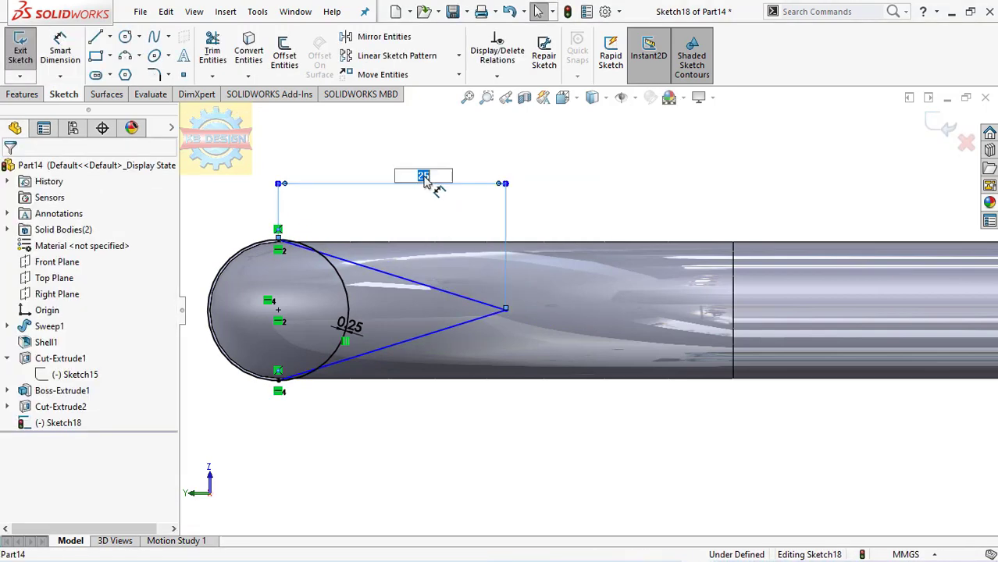
pyautogui.write('70')
pyautogui.press('Return')
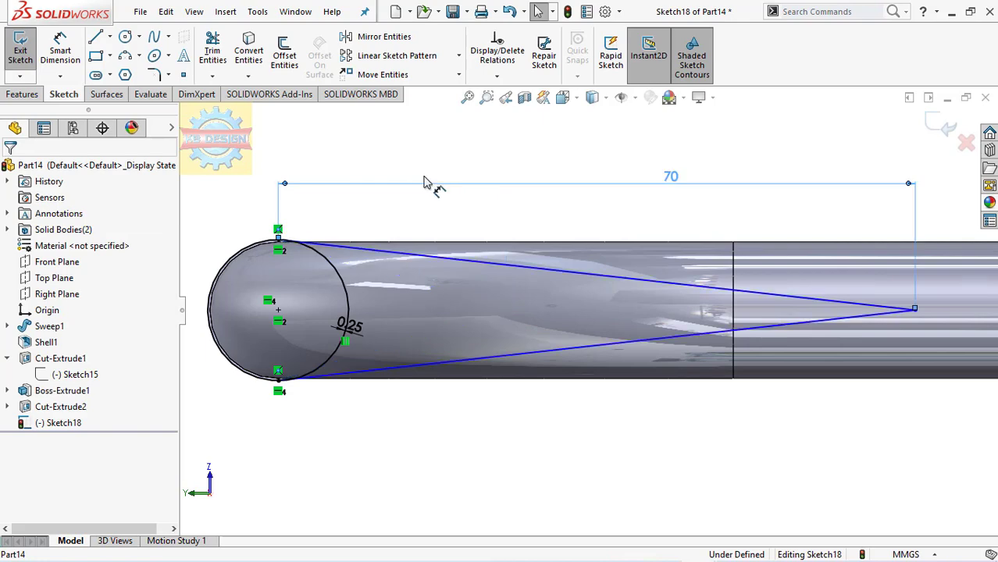
pyautogui.scroll(-2, 375, 285)
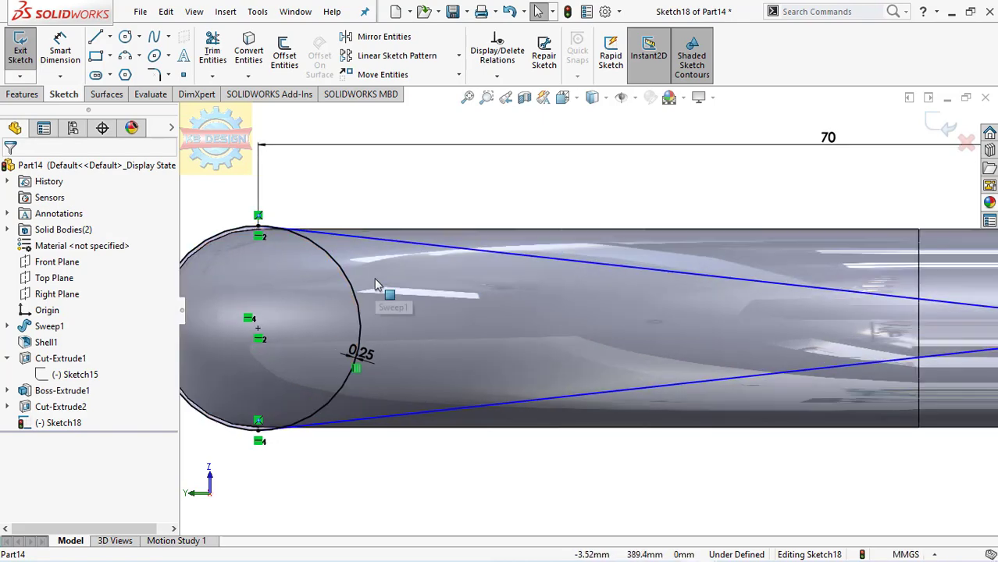
pyautogui.scroll(-1, 321, 253)
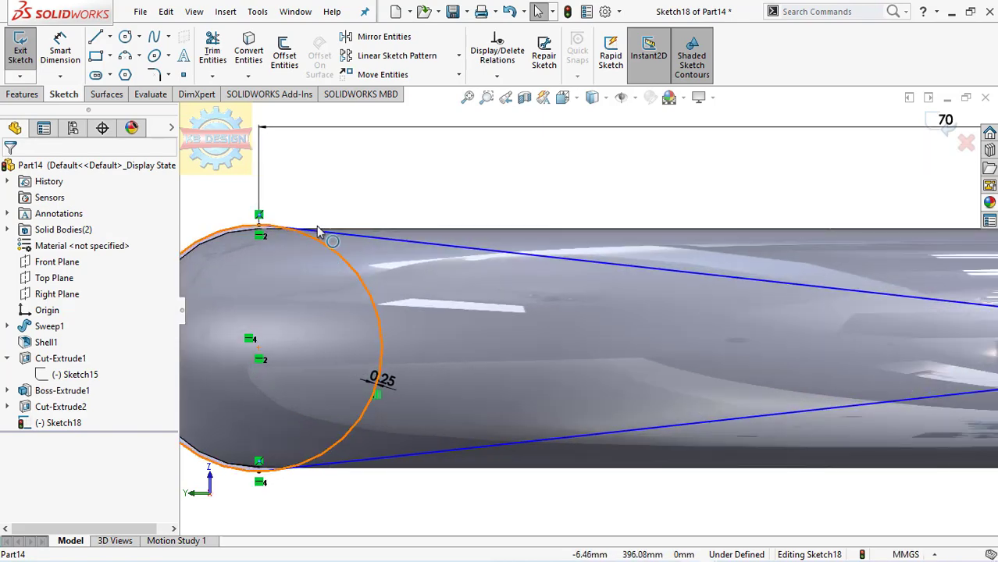
# Step: Power-trim the offset circle's inner arc between the two lines
pyautogui.click(222, 63)
pyautogui.moveTo(315, 317); pyautogui.dragTo(404, 309)
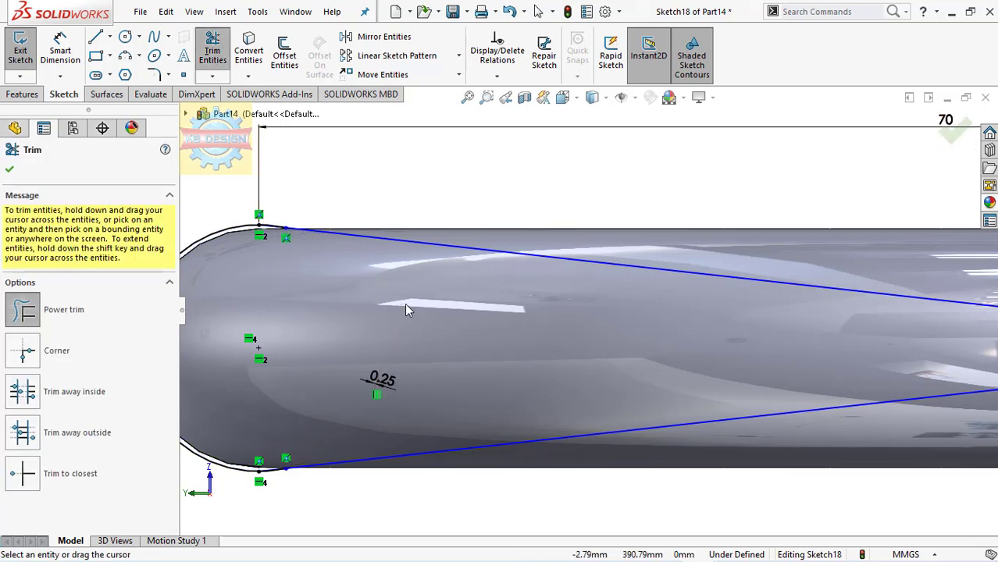
pyautogui.scroll(-3, 314, 267)
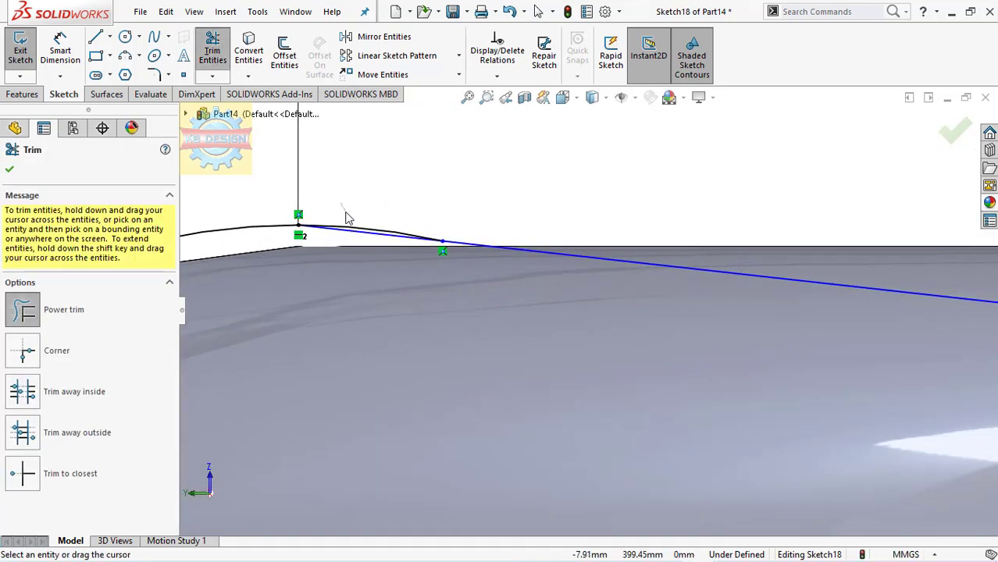
pyautogui.moveTo(350, 233); pyautogui.dragTo(371, 233)
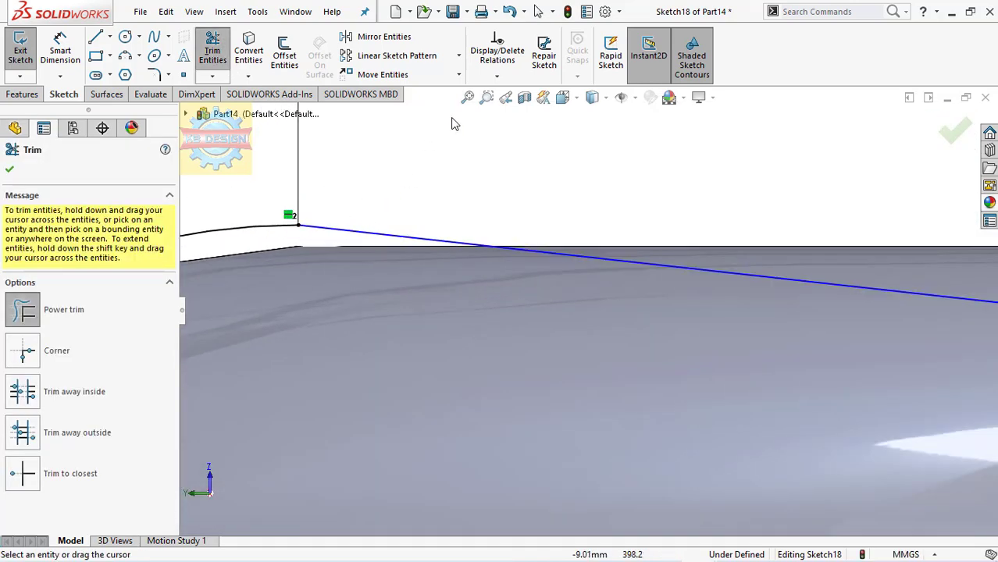
pyautogui.click(467, 100)
pyautogui.scroll(-2, 416, 329)
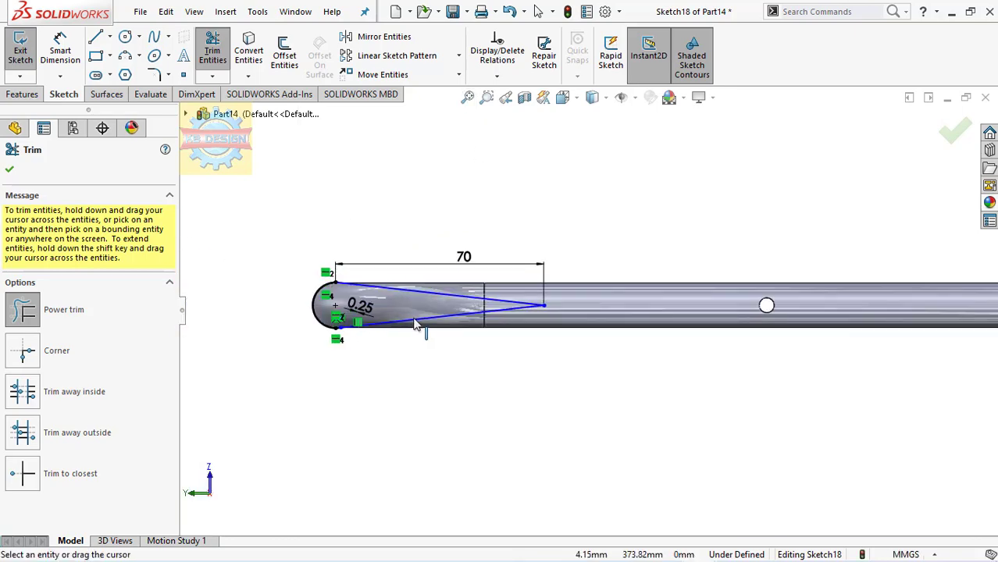
pyautogui.scroll(-2, 339, 343)
pyautogui.scroll(-2, 339, 343)
pyautogui.scroll(-1, 345, 338)
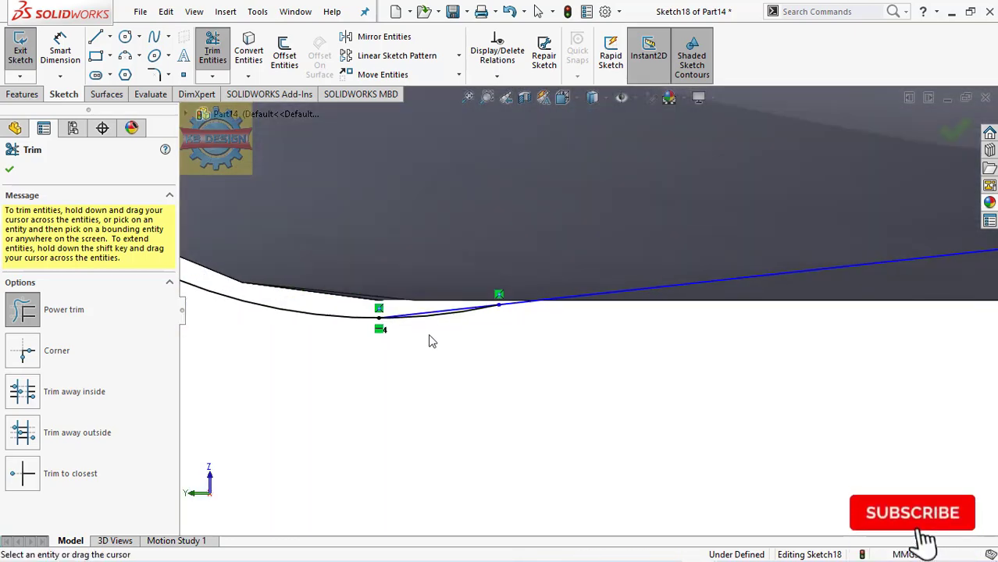
pyautogui.click(467, 100)
pyautogui.scroll(-2, 590, 296)
pyautogui.scroll(3, 653, 323)
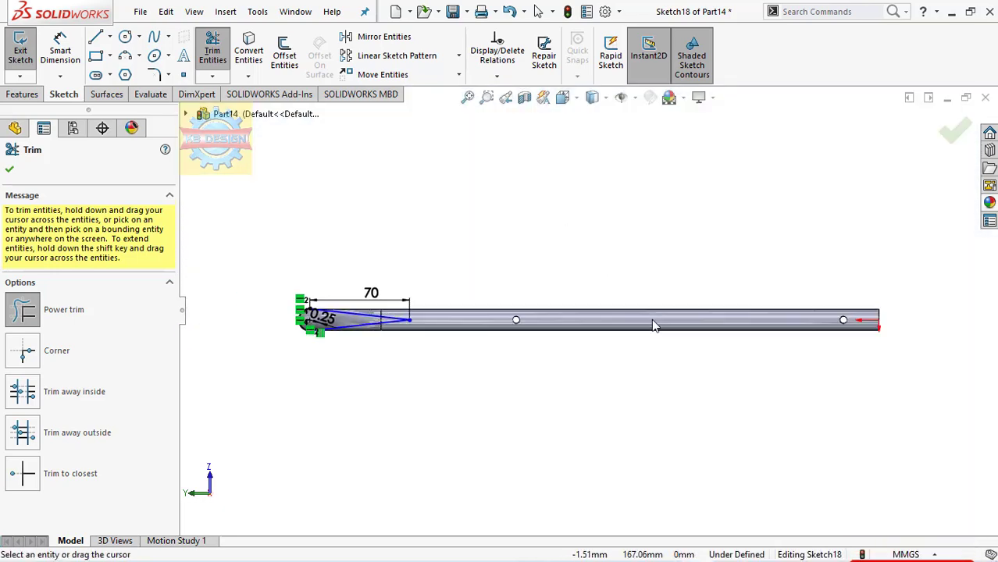
pyautogui.scroll(-4, 773, 320)
pyautogui.scroll(-3, 859, 331)
# Step: Show hidden lines and offset the hidden circular edge by 0.25 mm
pyautogui.press('Escape')
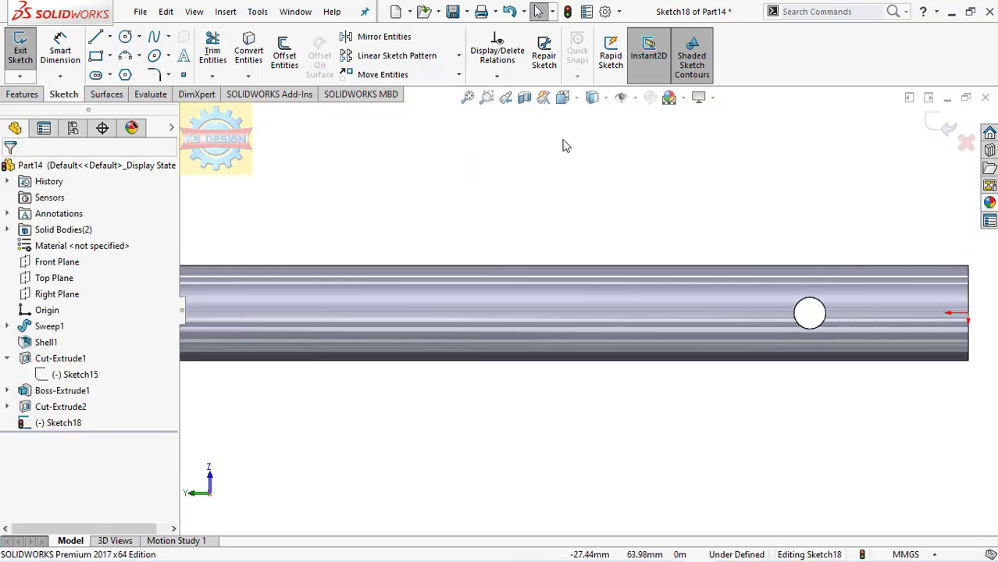
pyautogui.click(596, 100)
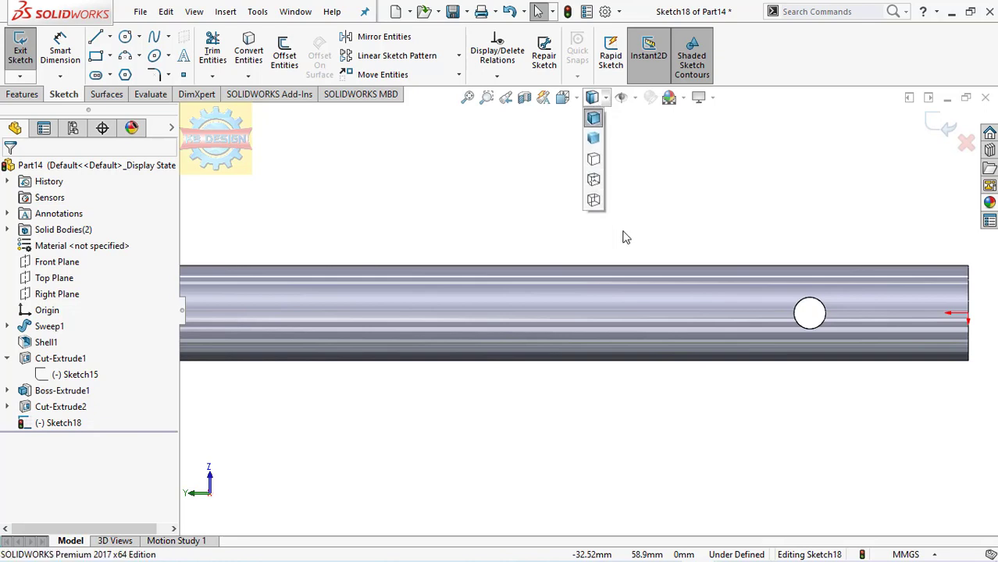
pyautogui.click(593, 181)
pyautogui.click(683, 275)
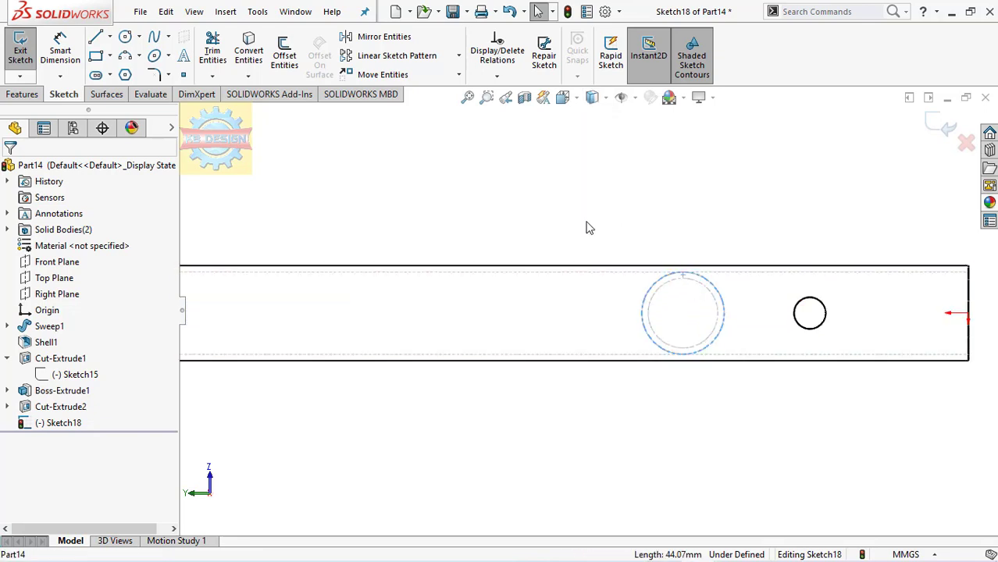
pyautogui.click(290, 53)
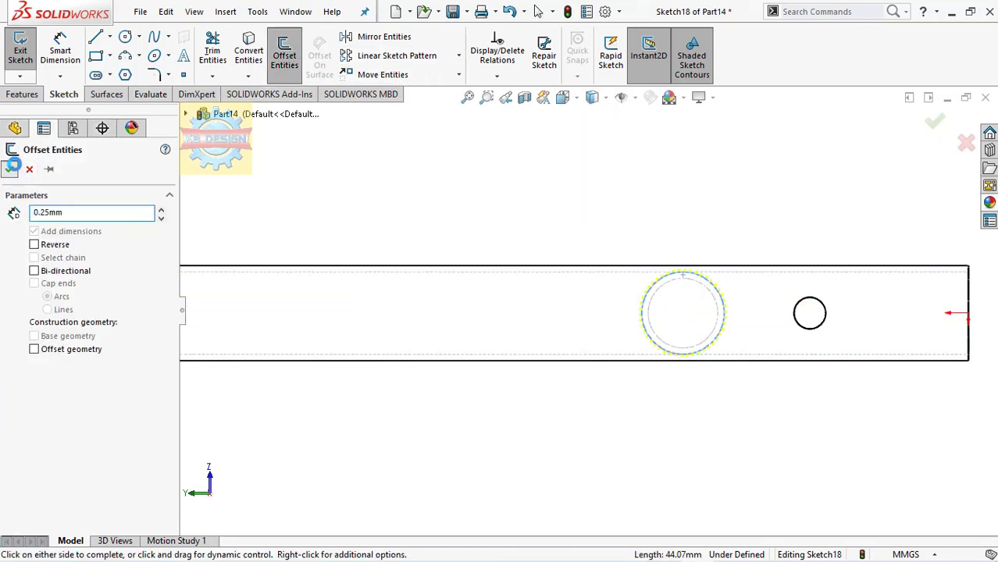
pyautogui.click(96, 38)
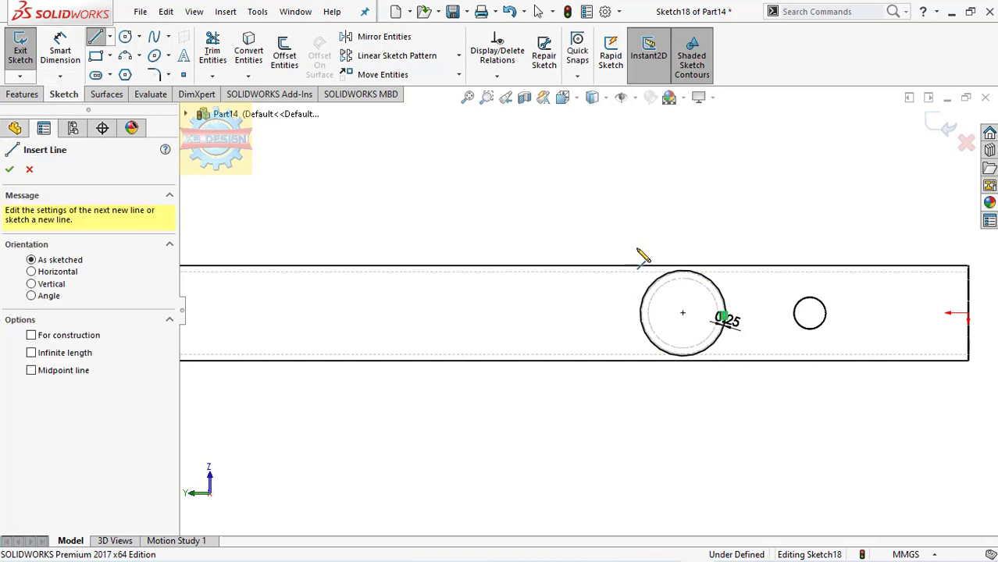
# Step: Draw two lines from the new circle's top and bottom to an apex on its left, then trim
pyautogui.click(683, 271)
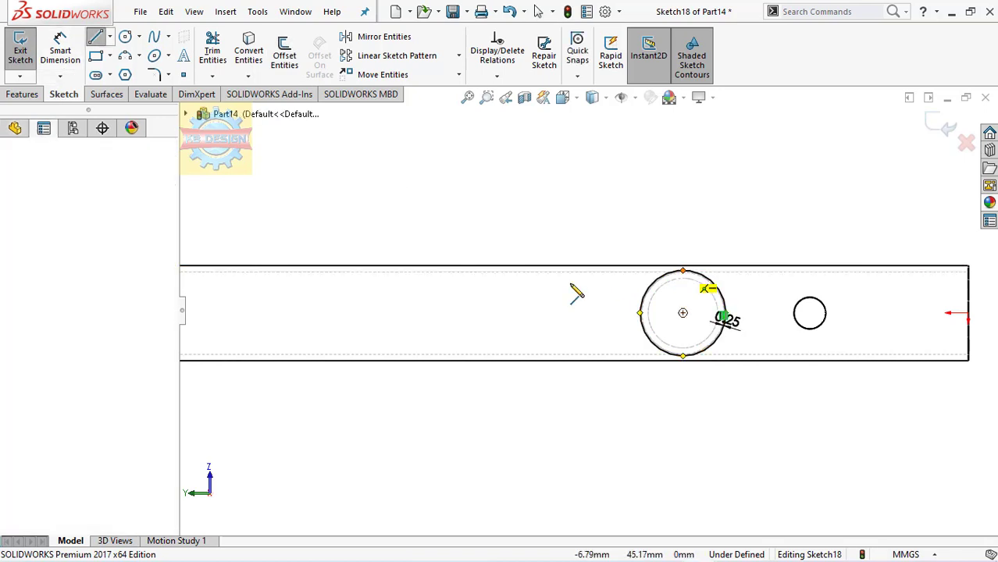
pyautogui.click(449, 312)
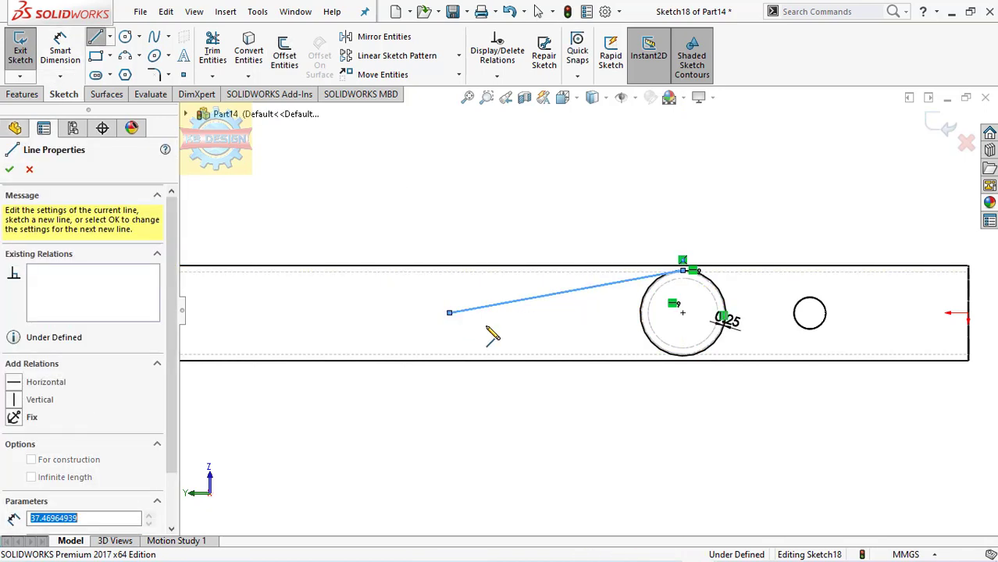
pyautogui.click(683, 357)
pyautogui.press('Escape')
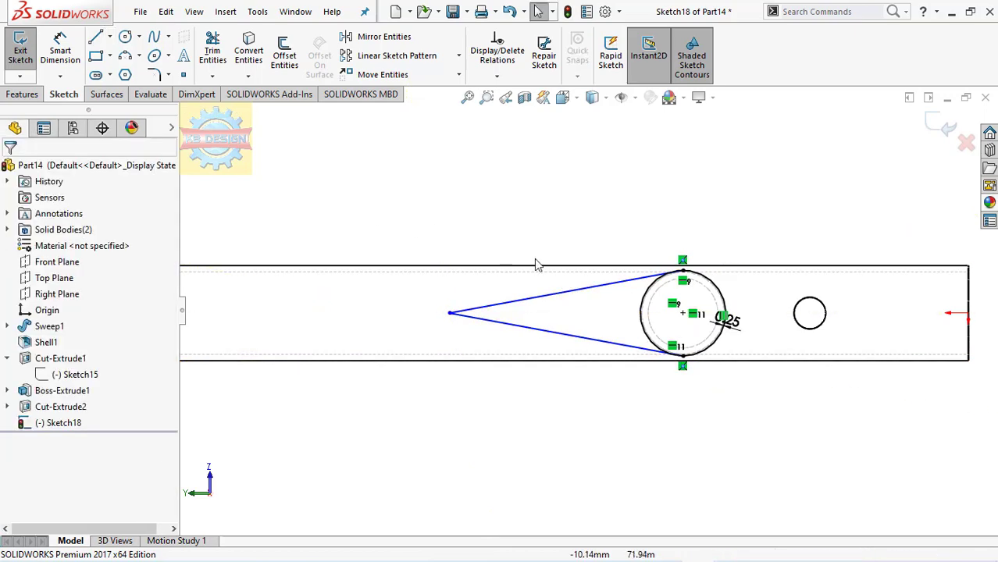
pyautogui.click(248, 50)
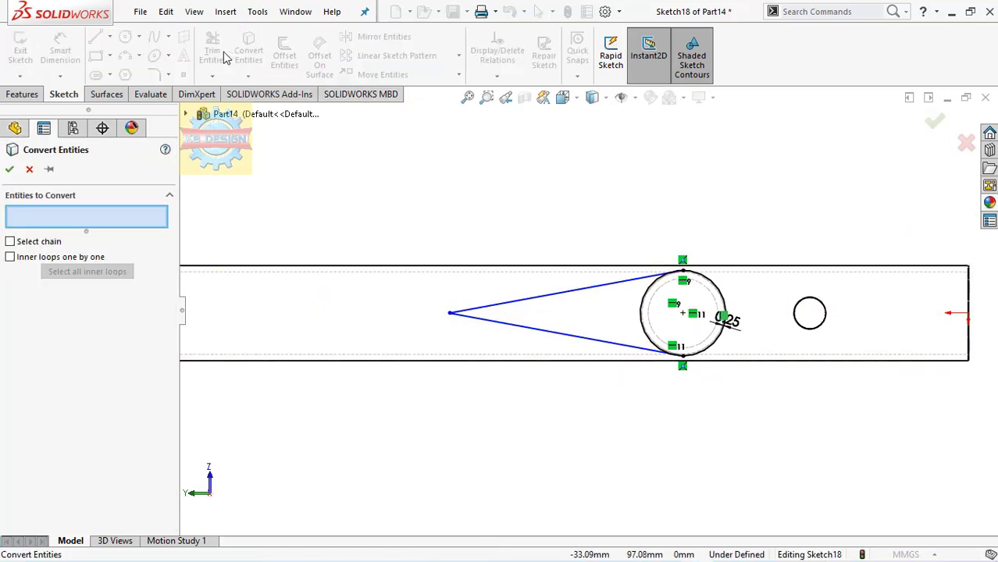
pyautogui.click(212, 51)
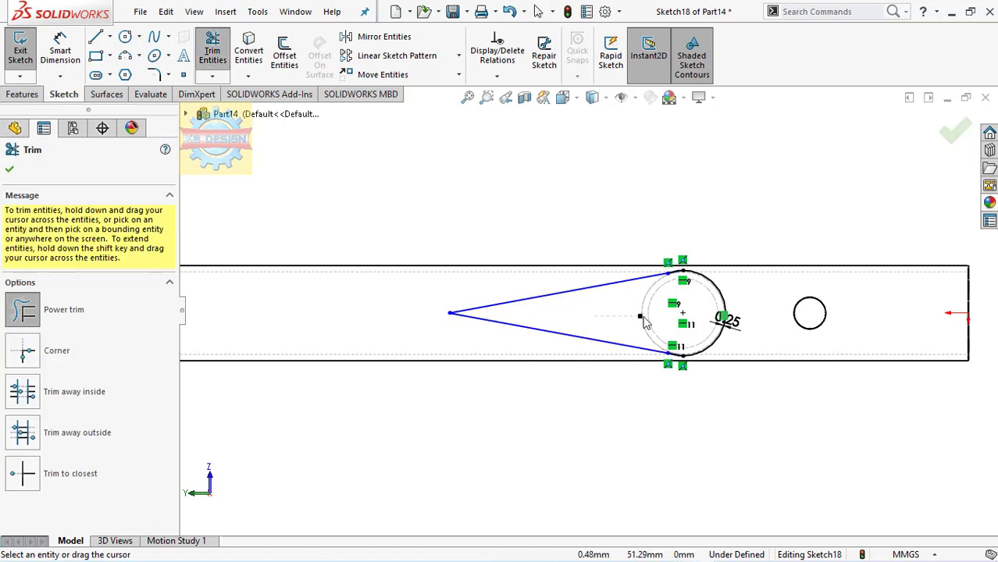
pyautogui.click(60, 48)
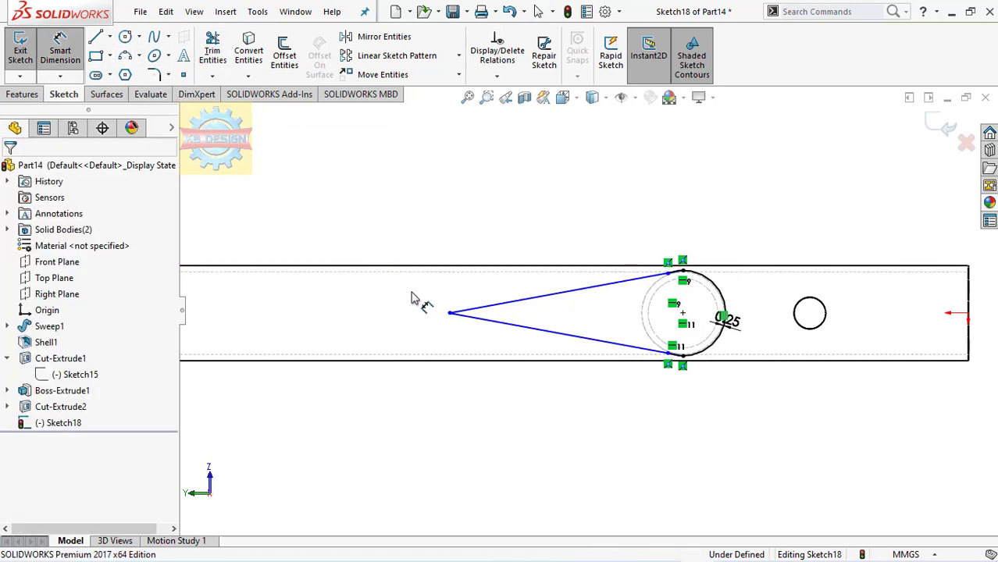
# Step: Dimension the wedge apex 70 mm from the circle's top and drag the lower point to mid-height
pyautogui.click(450, 313)
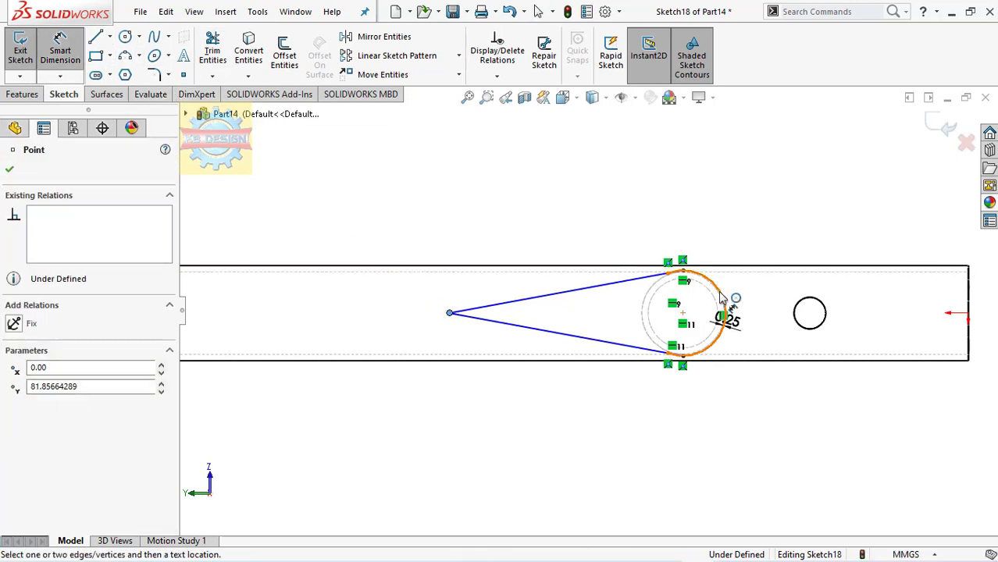
pyautogui.click(683, 271)
pyautogui.click(608, 216)
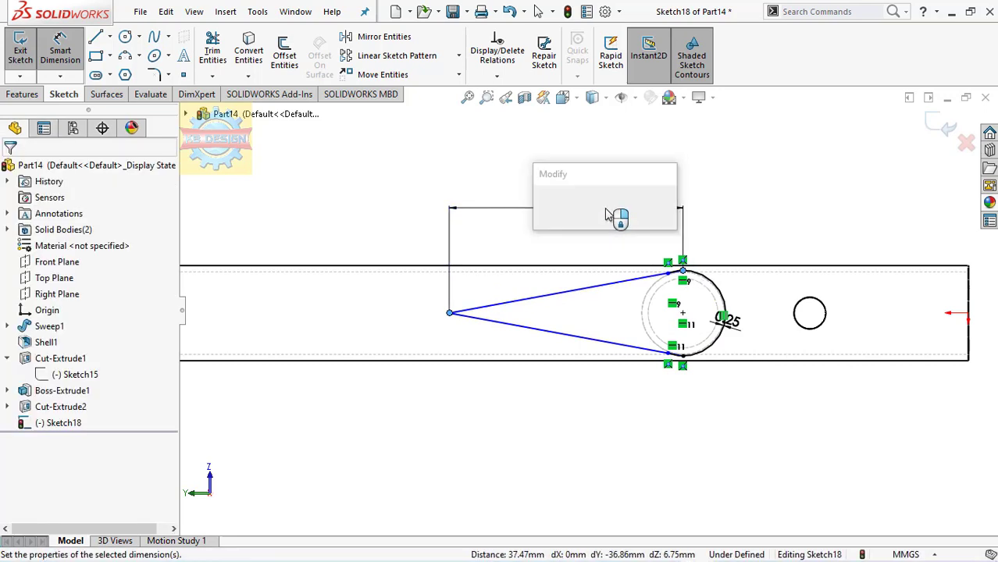
pyautogui.write('70')
pyautogui.press('Return')
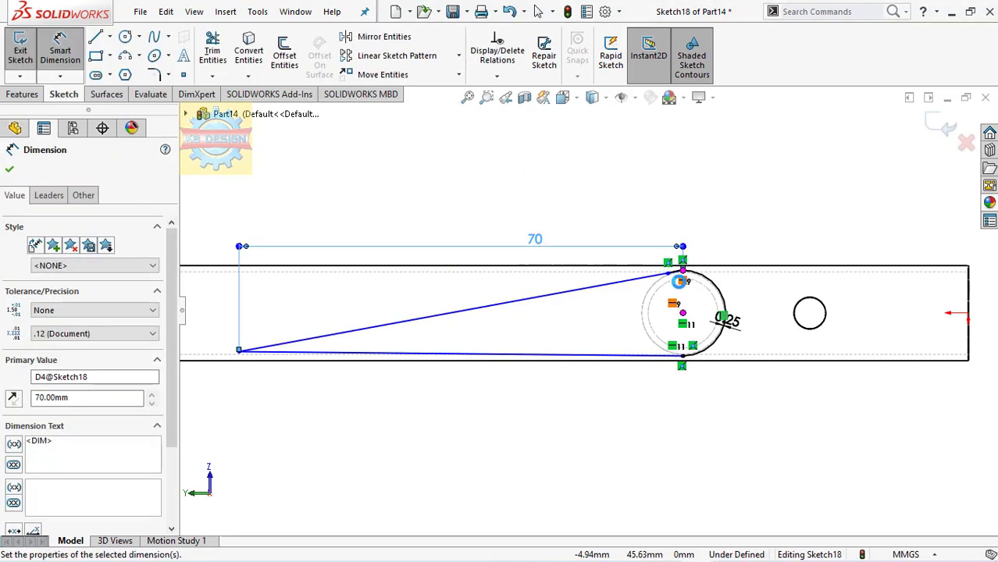
pyautogui.press('Escape')
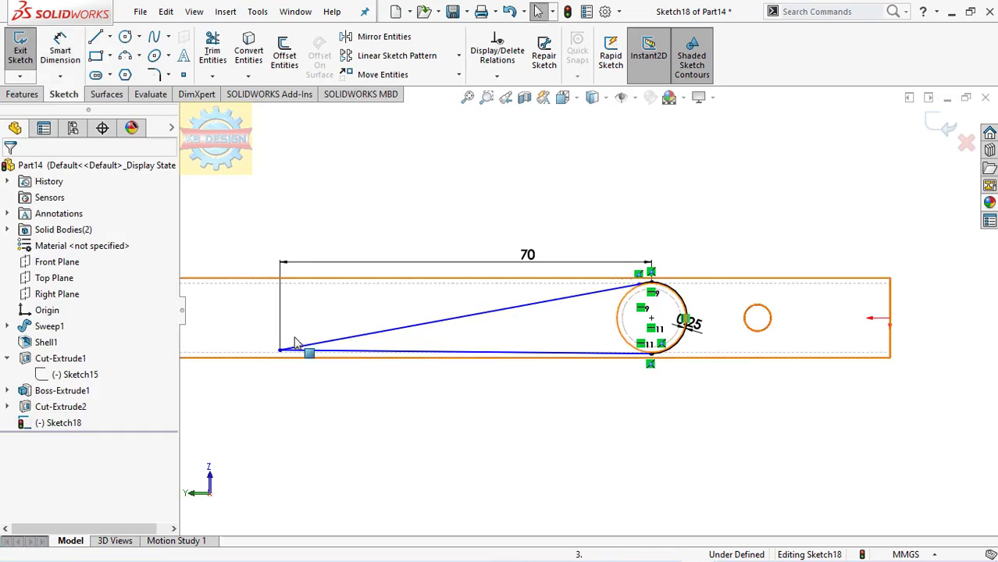
pyautogui.moveTo(287, 349); pyautogui.dragTo(320, 328)
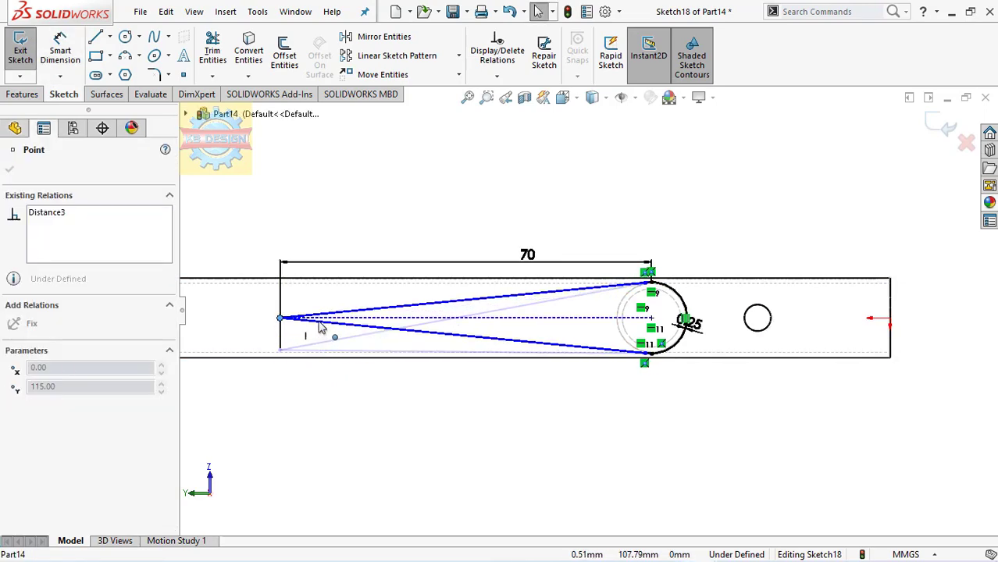
# Step: Power-trim the short leftover arc at the top tangent point
pyautogui.scroll(-2, 649, 261)
pyautogui.scroll(-2, 650, 261)
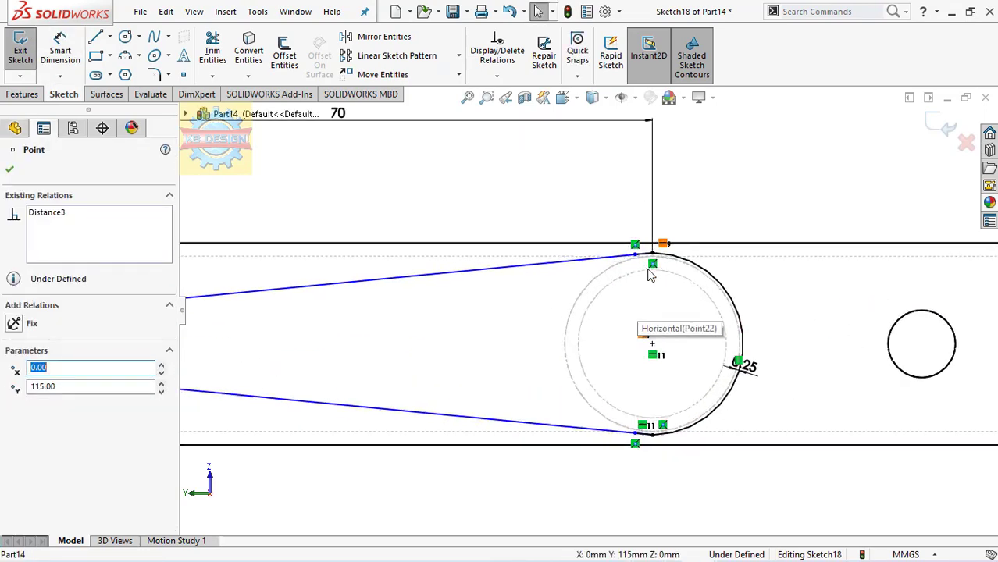
pyautogui.scroll(-2, 649, 261)
pyautogui.scroll(-2, 648, 264)
pyautogui.scroll(-2, 632, 273)
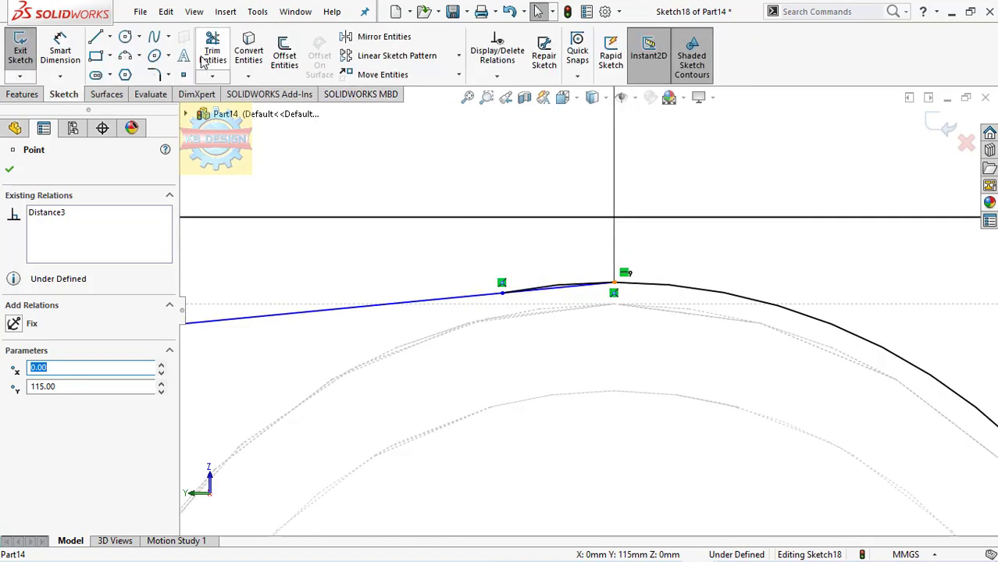
pyautogui.click(287, 125)
pyautogui.scroll(-1, 508, 265)
pyautogui.scroll(-1, 520, 274)
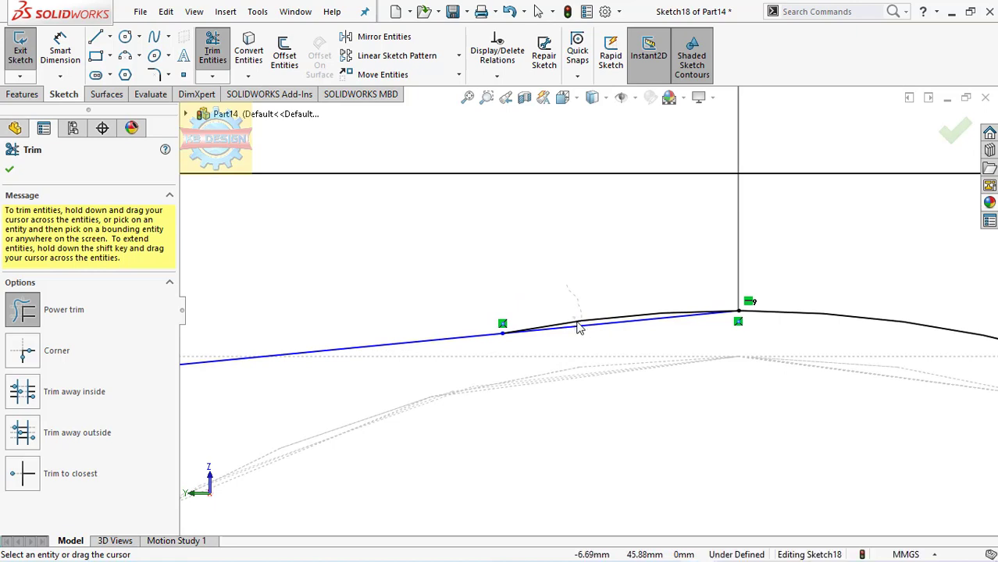
pyautogui.moveTo(578, 328); pyautogui.dragTo(575, 329)
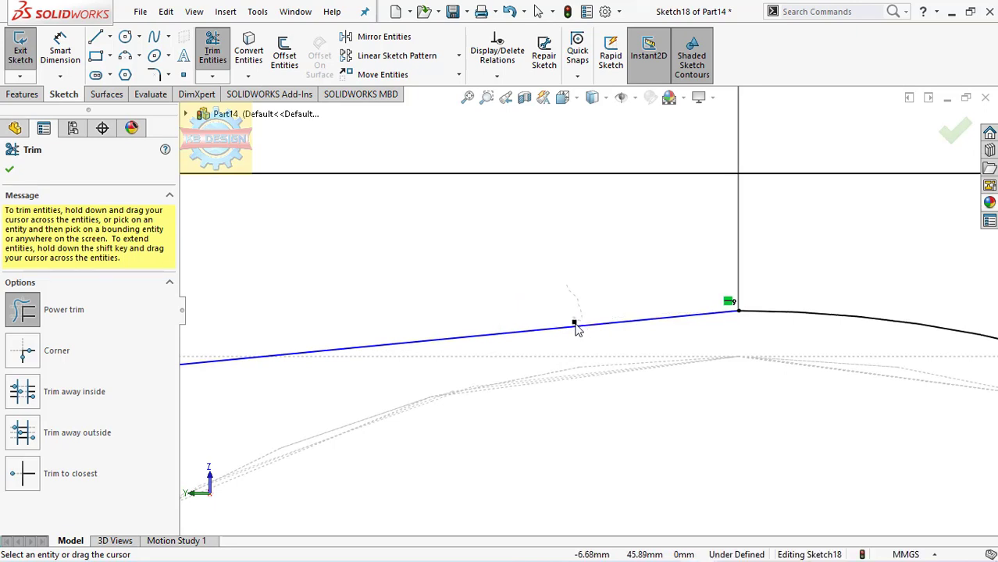
# Step: Trim the short arc at the lower tangent point and return to an isometric view
pyautogui.click(470, 104)
pyautogui.scroll(-2, 790, 312)
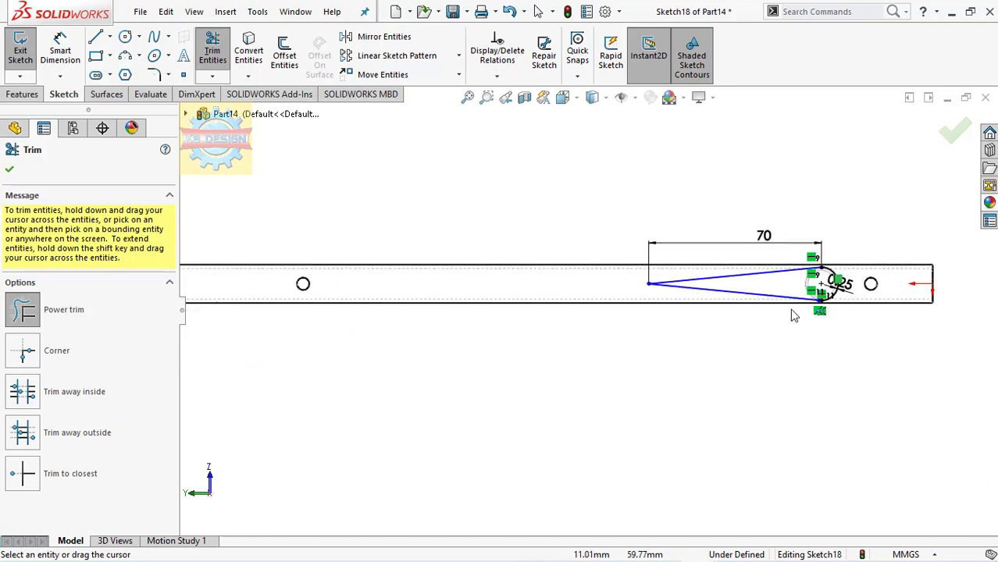
pyautogui.scroll(-3, 822, 304)
pyautogui.scroll(-2, 758, 312)
pyautogui.scroll(-2, 658, 296)
pyautogui.scroll(-2, 564, 300)
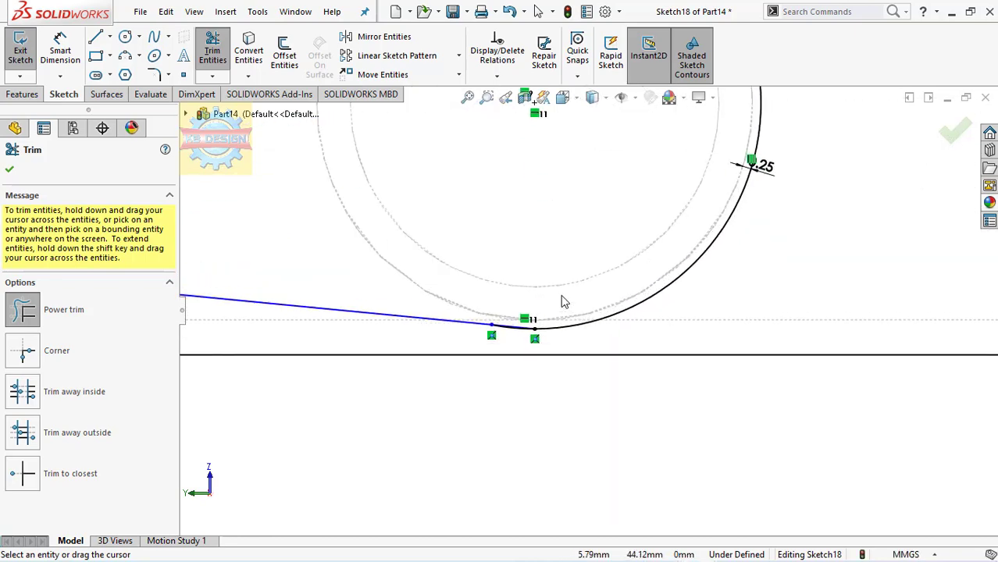
pyautogui.scroll(-2, 514, 334)
pyautogui.scroll(-1, 513, 333)
pyautogui.scroll(-2, 512, 331)
pyautogui.scroll(-2, 511, 327)
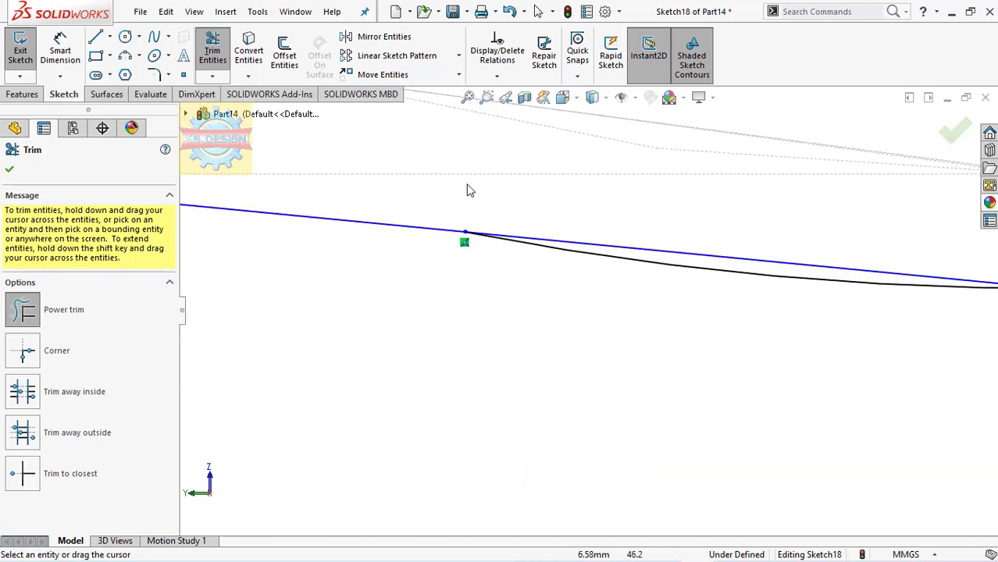
pyautogui.moveTo(579, 265); pyautogui.dragTo(590, 259)
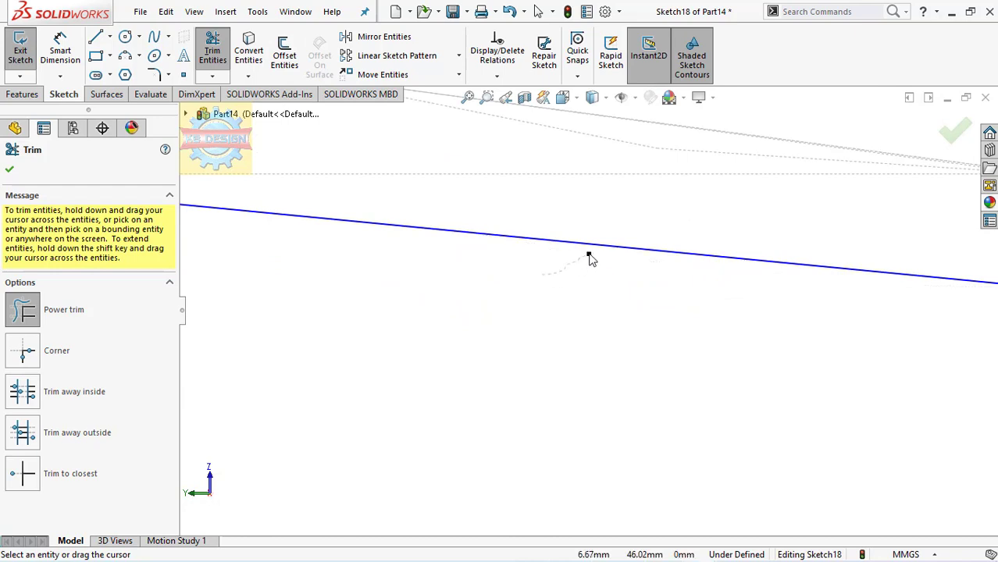
pyautogui.click(466, 100)
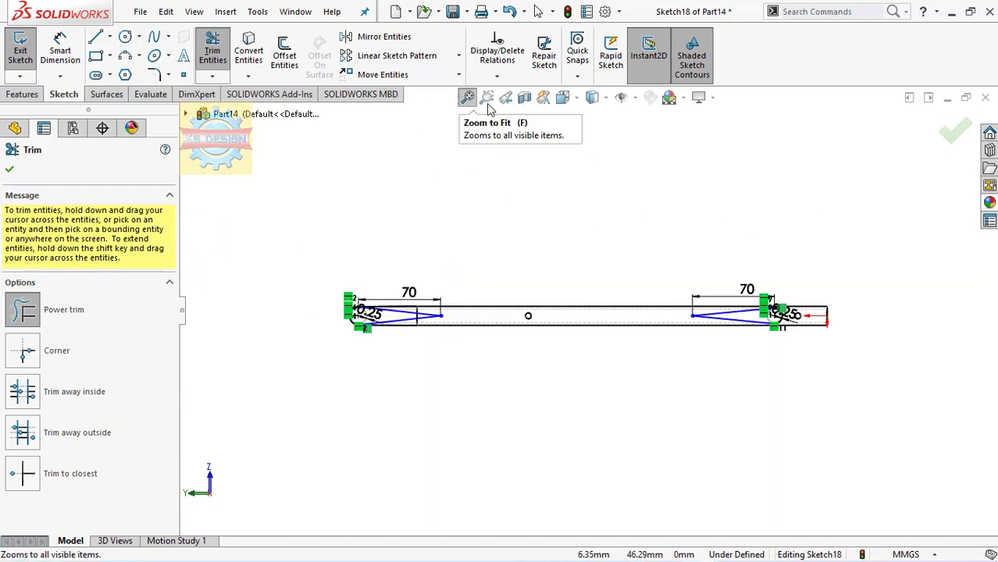
pyautogui.click(591, 100)
pyautogui.click(594, 195)
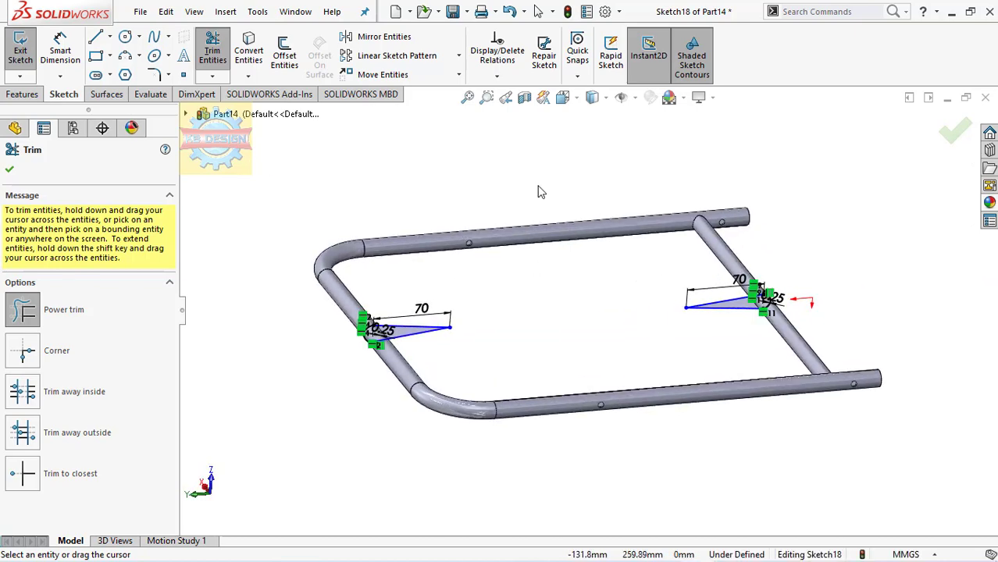
# Step: Extrude both wedge profiles as surfaces 270 mm deep with a Mid Plane end condition
pyautogui.click(106, 94)
pyautogui.click(30, 54)
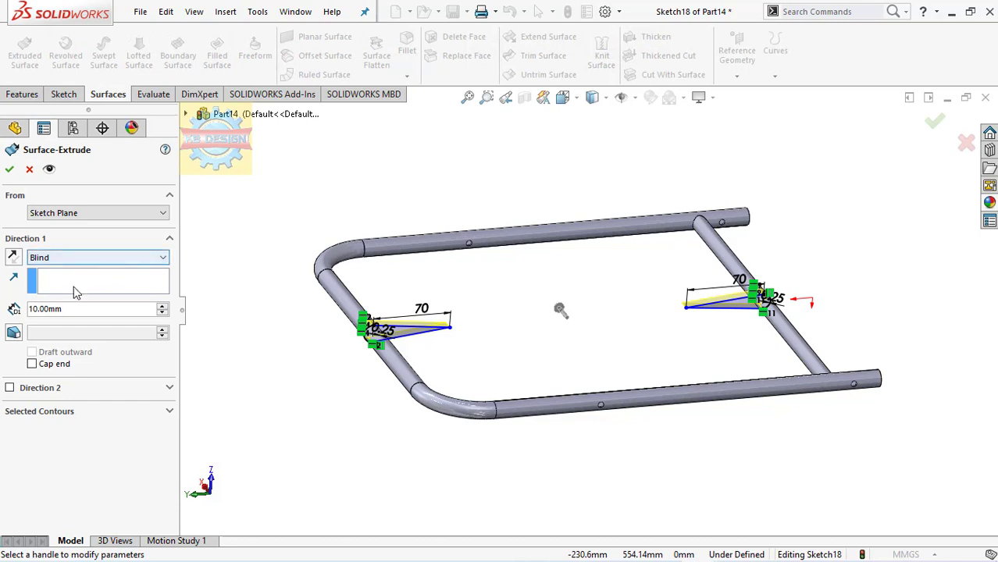
pyautogui.doubleClick(84, 308)
pyautogui.write('270')
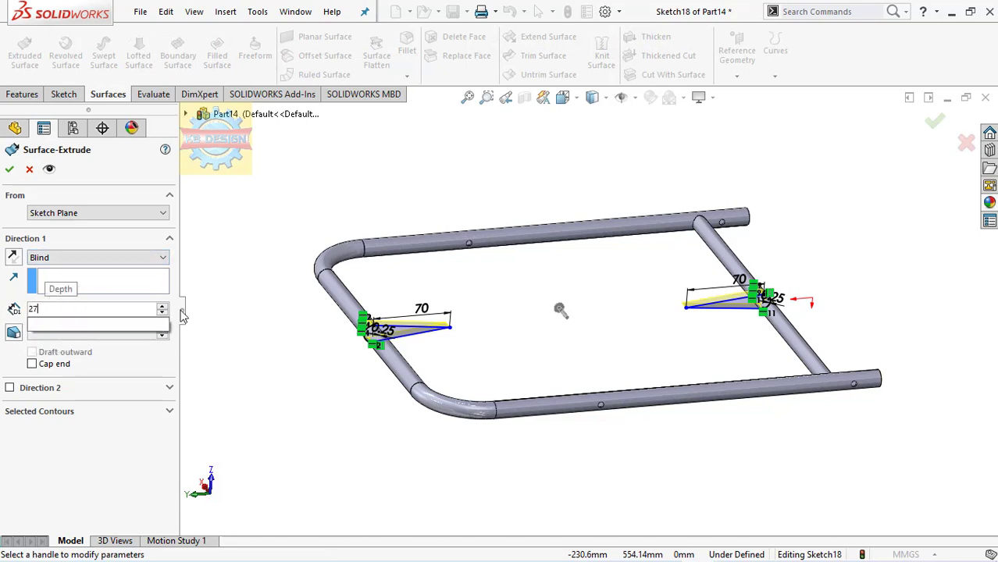
pyautogui.press('Return')
pyautogui.click(61, 258)
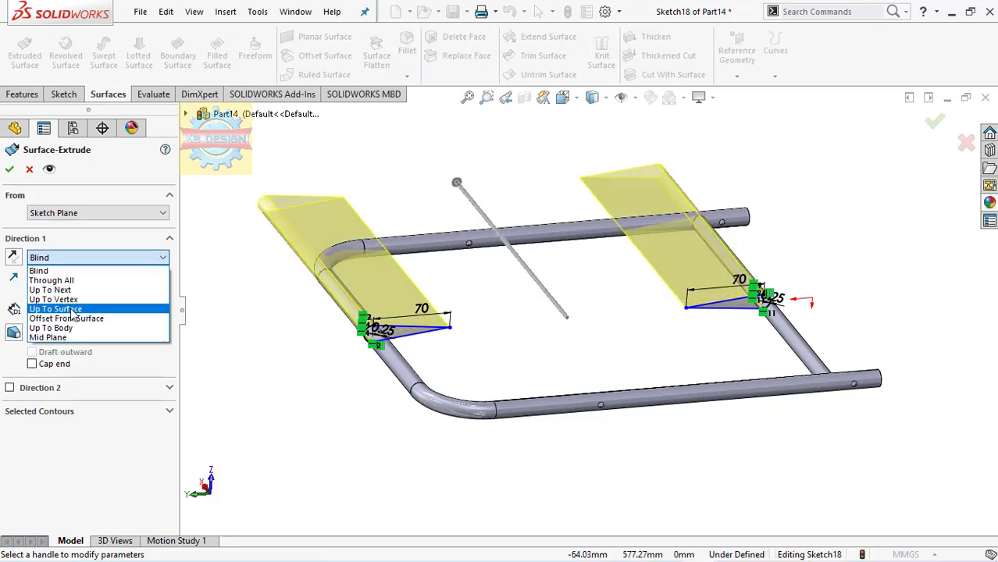
pyautogui.click(57, 334)
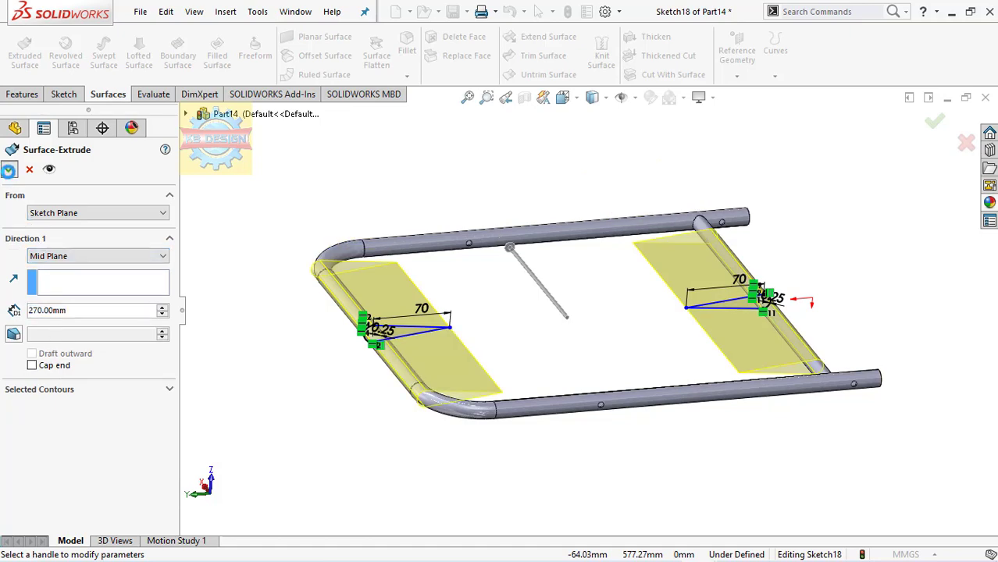
pyautogui.click(8, 170)
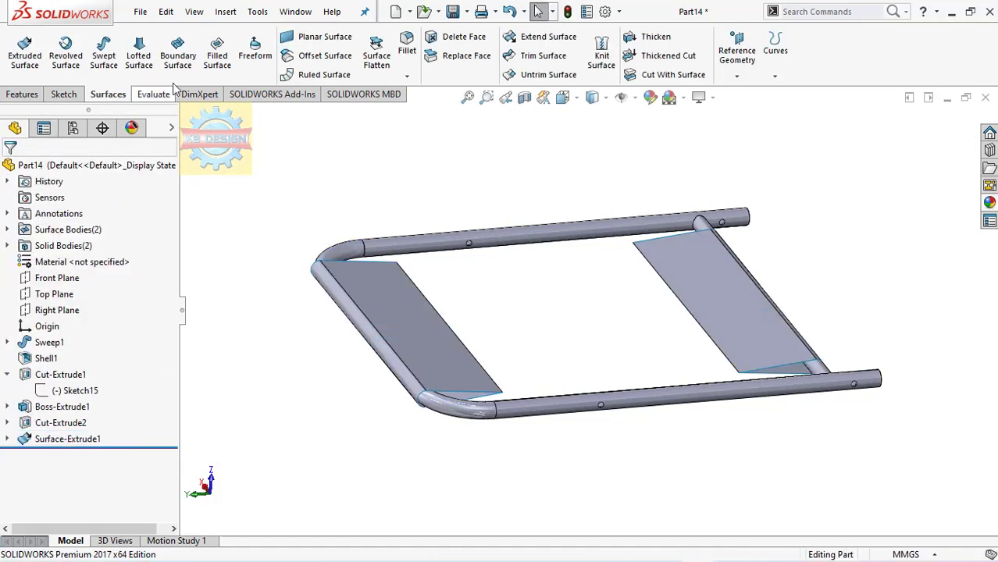
# Step: Loft a surface between the left and right strips' inner edges, realigning the connector to untwist it
pyautogui.click(139, 55)
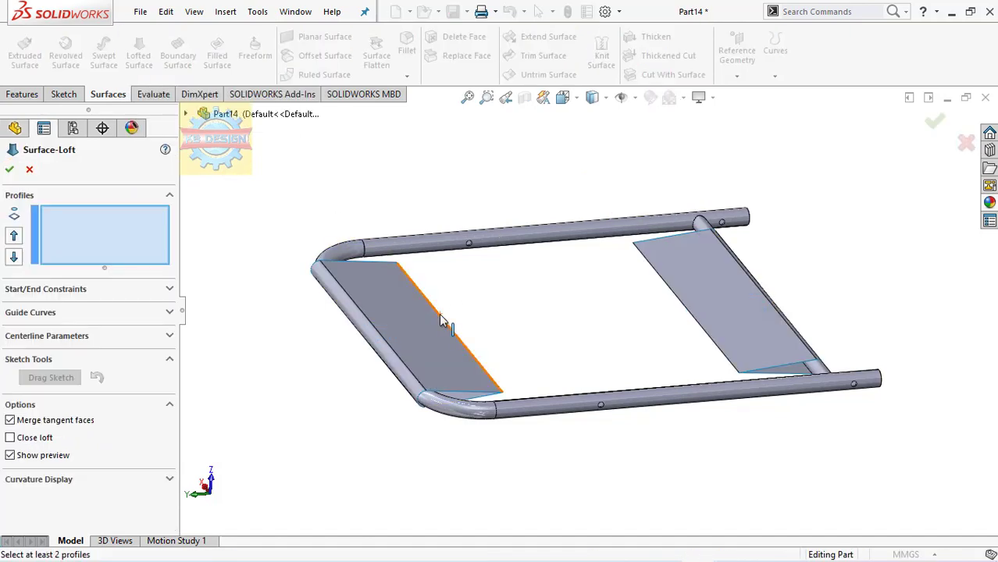
pyautogui.click(439, 316)
pyautogui.click(697, 321)
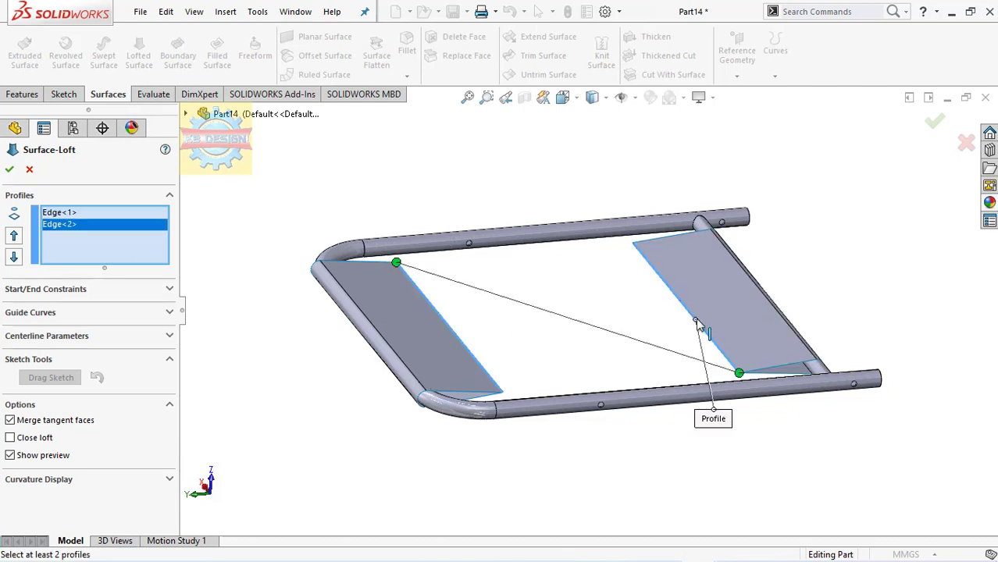
pyautogui.moveTo(396, 263); pyautogui.dragTo(502, 392)
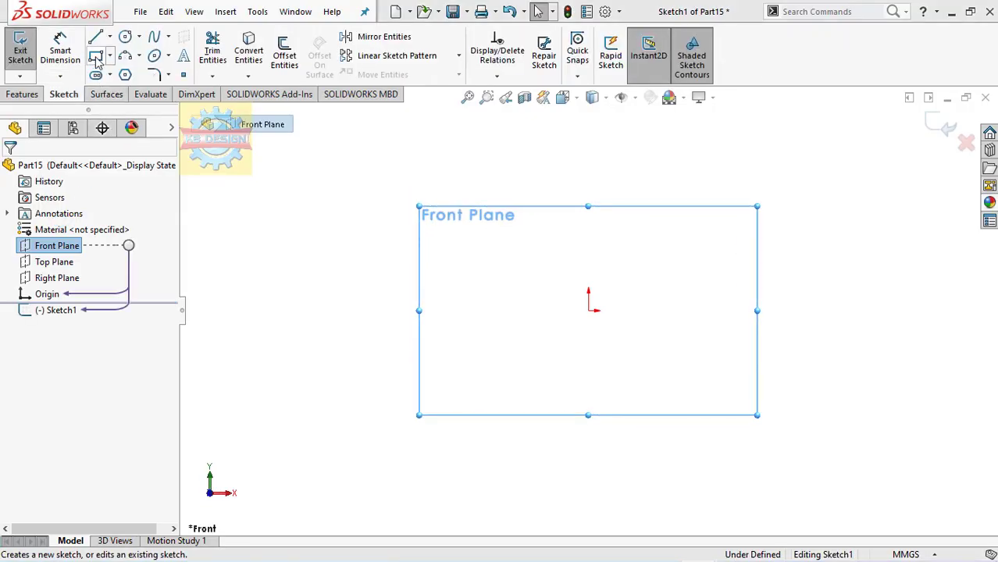
# Step: Draw a corner rectangle and dimension it 405 mm wide by 330 mm tall
pyautogui.click(96, 56)
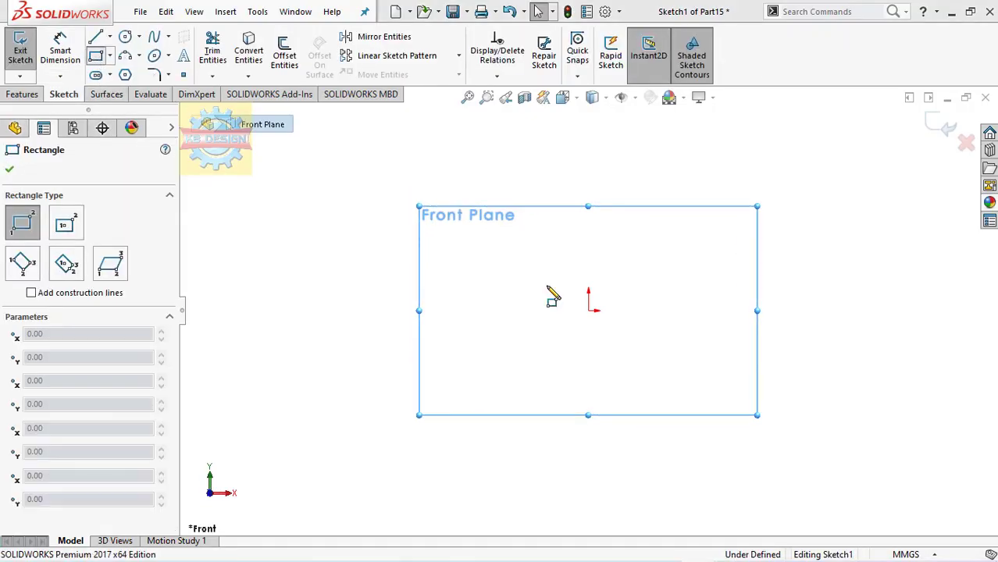
pyautogui.click(518, 310)
pyautogui.click(686, 211)
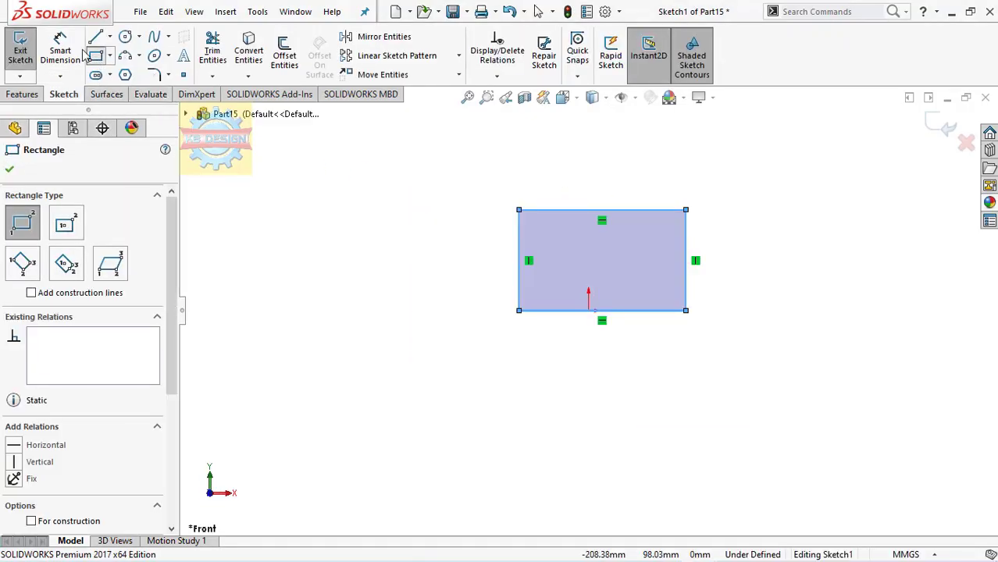
pyautogui.click(60, 51)
pyautogui.click(630, 312)
pyautogui.click(623, 377)
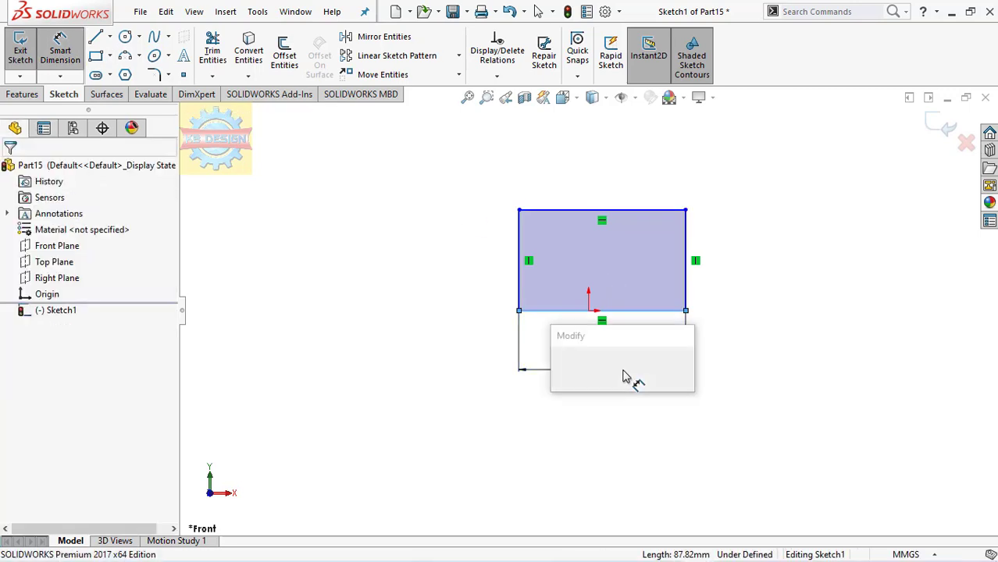
pyautogui.write('405')
pyautogui.press('Return')
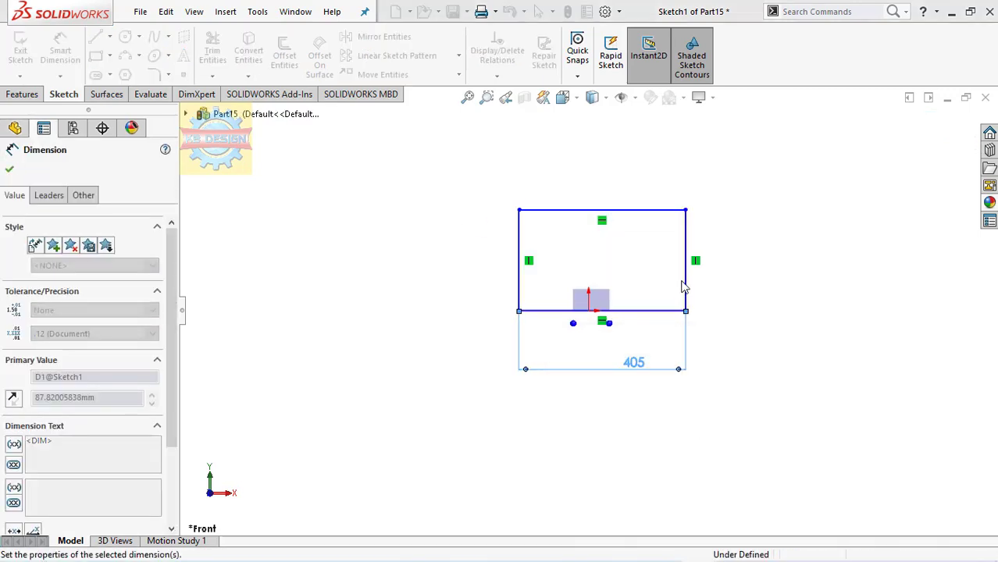
pyautogui.click(686, 289)
pyautogui.click(751, 287)
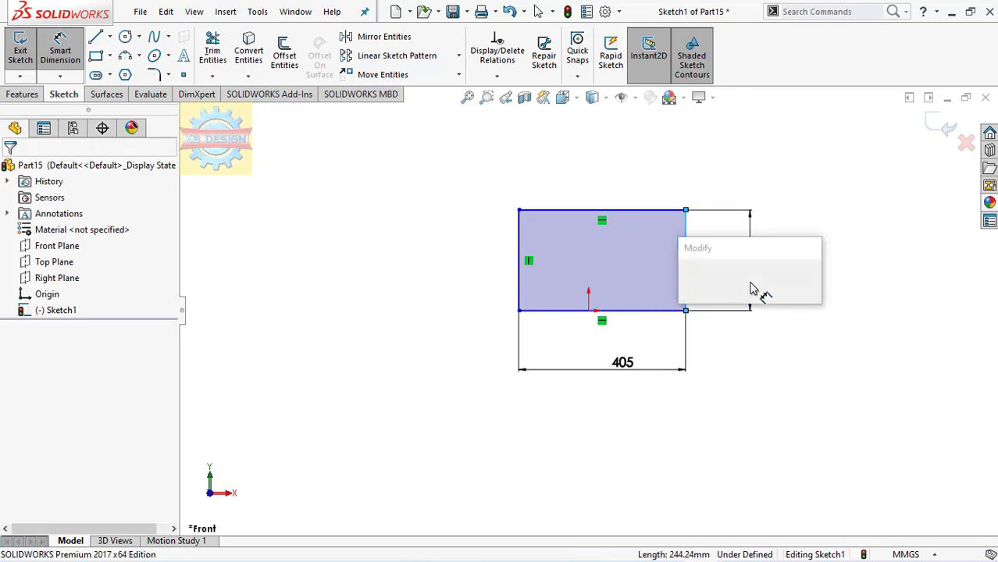
pyautogui.write('330')
pyautogui.press('Return')
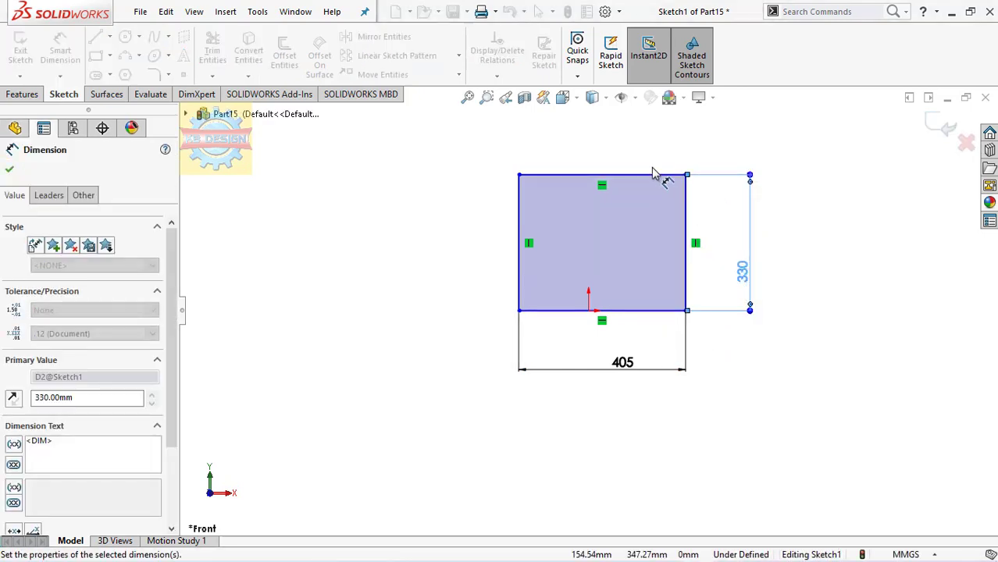
# Step: Add a Midpoint relation centring the rectangle's bottom edge on the origin
pyautogui.click(497, 75)
pyautogui.click(515, 111)
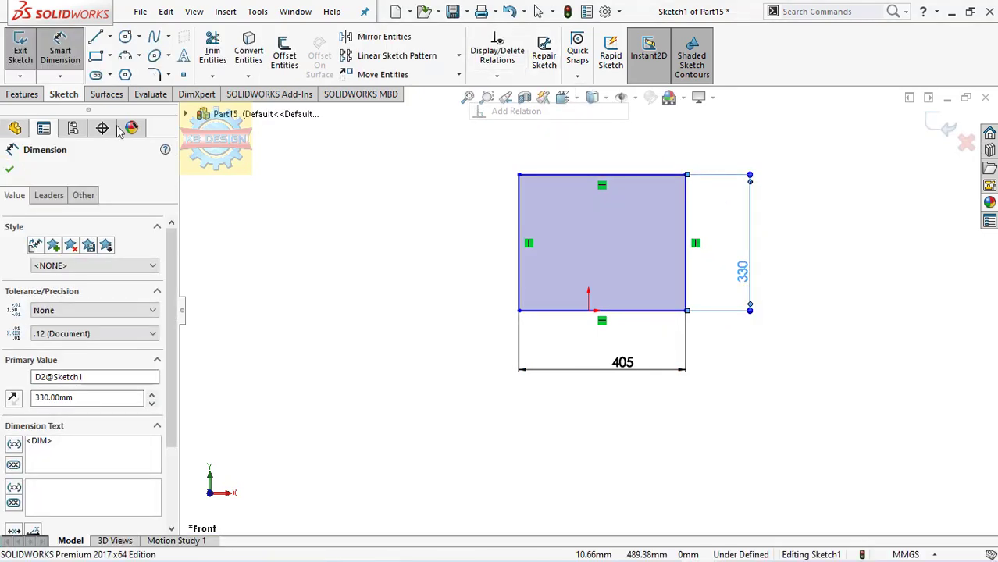
pyautogui.click(632, 312)
pyautogui.click(590, 310)
pyautogui.click(588, 311)
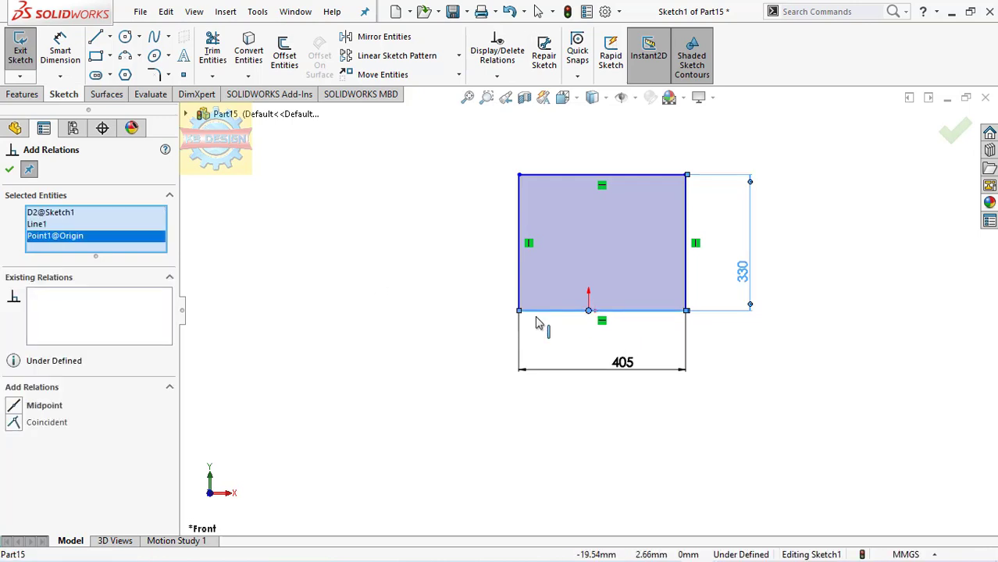
pyautogui.click(13, 407)
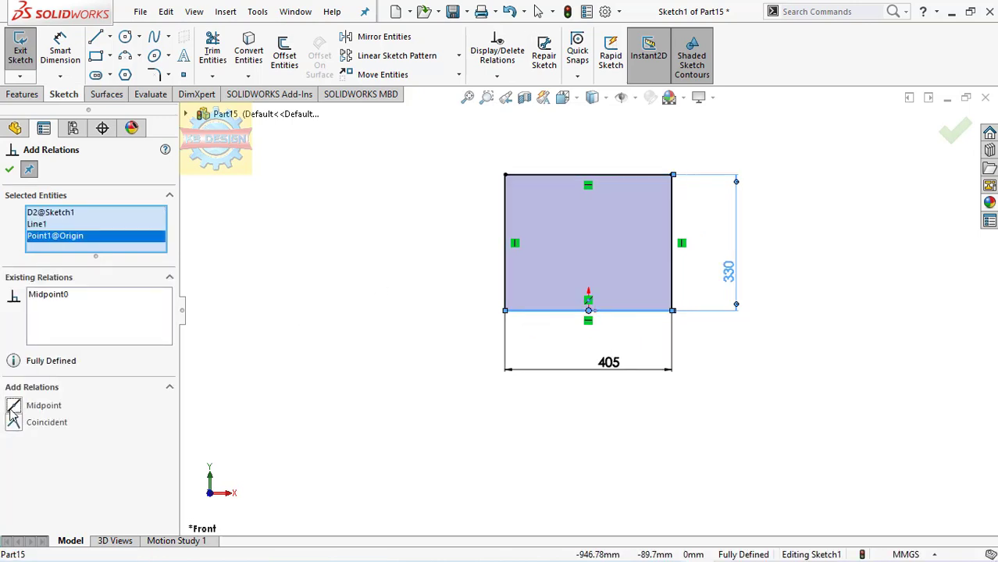
pyautogui.click(154, 76)
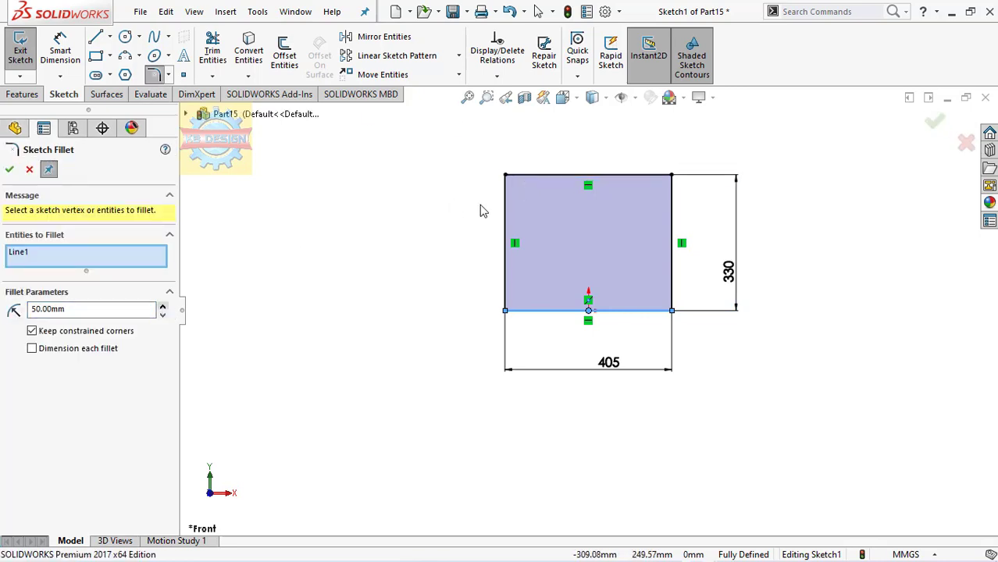
# Step: Fillet the rectangle's two top corners at R40.83, removing the wrongly picked bottom line first
pyautogui.click(505, 179)
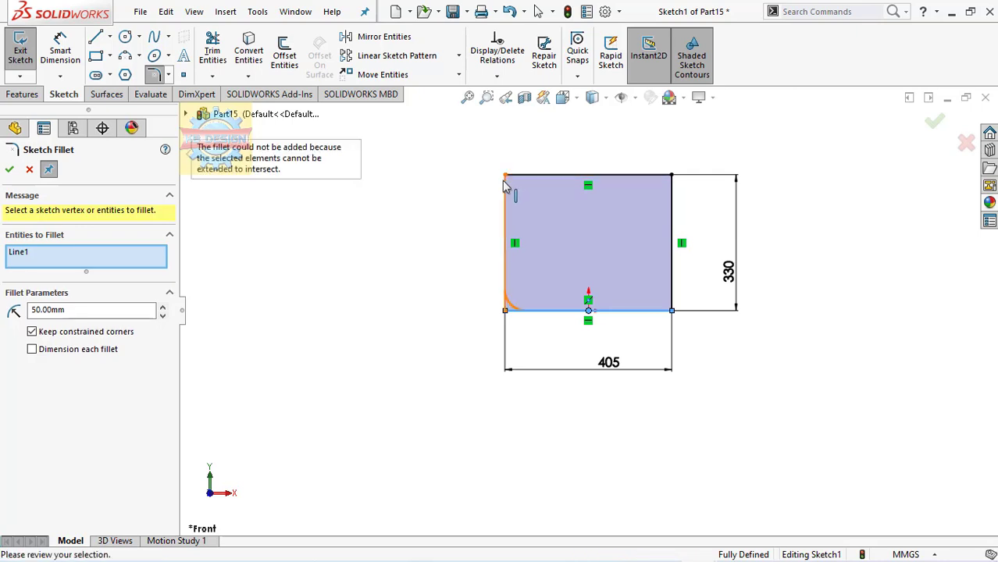
pyautogui.rightClick(77, 257)
pyautogui.click(127, 258)
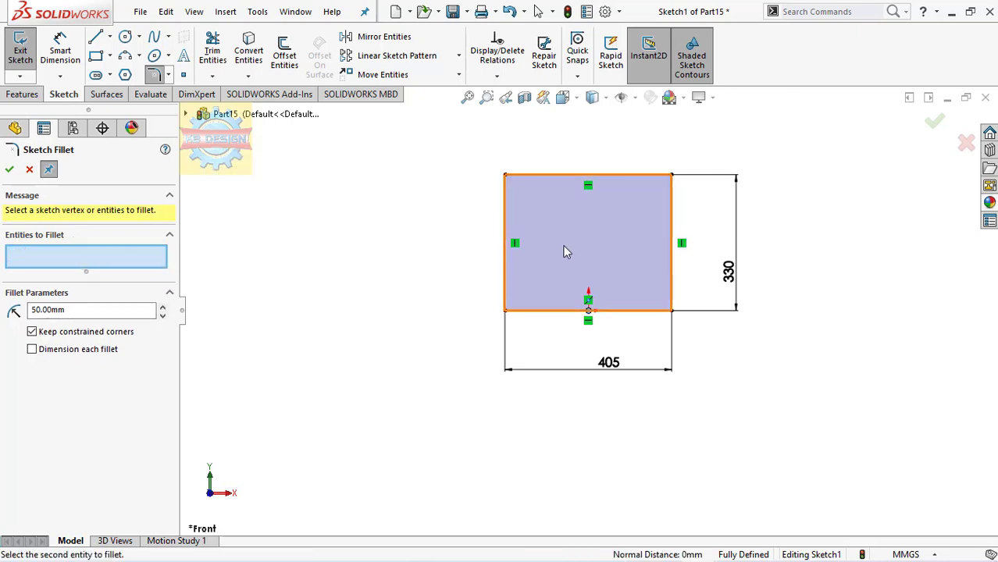
pyautogui.click(505, 175)
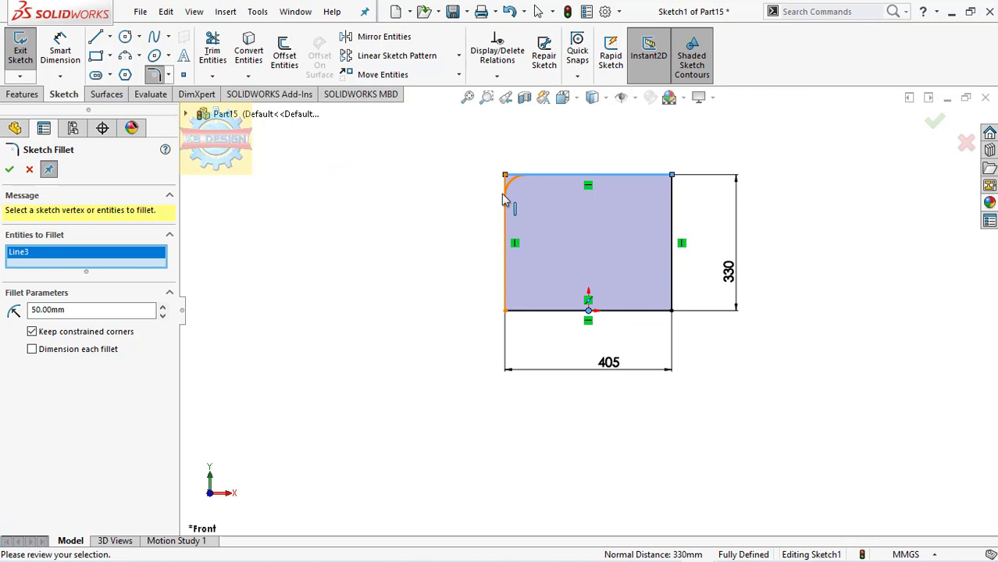
pyautogui.click(670, 178)
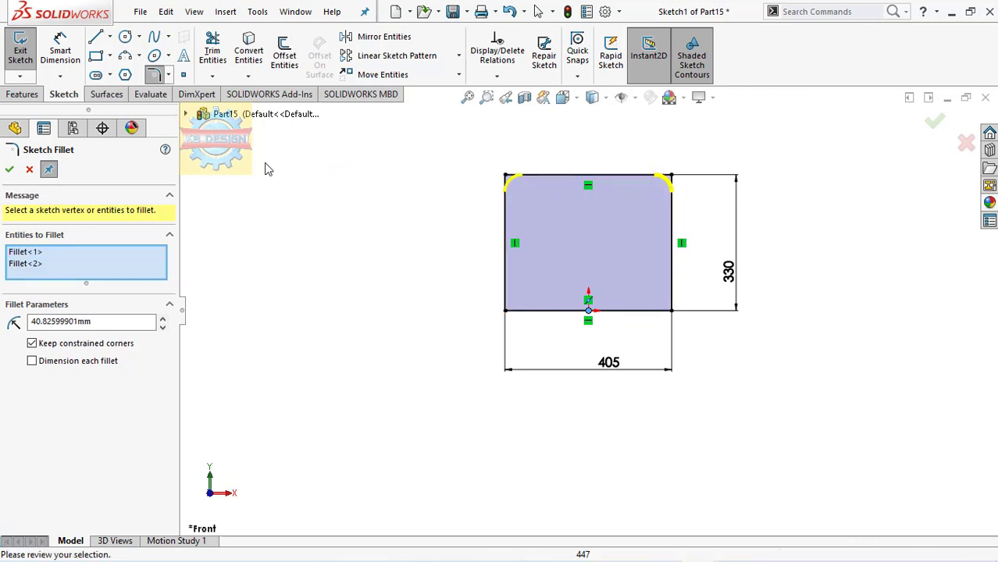
pyautogui.click(10, 170)
pyautogui.click(10, 170)
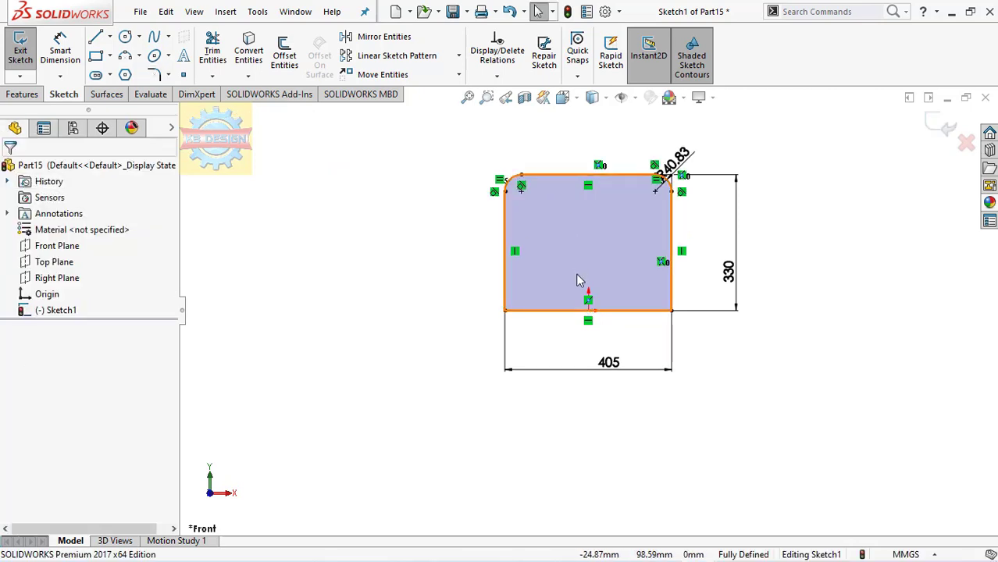
# Step: Convert the rectangle's bottom edge into a construction line
pyautogui.click(535, 312)
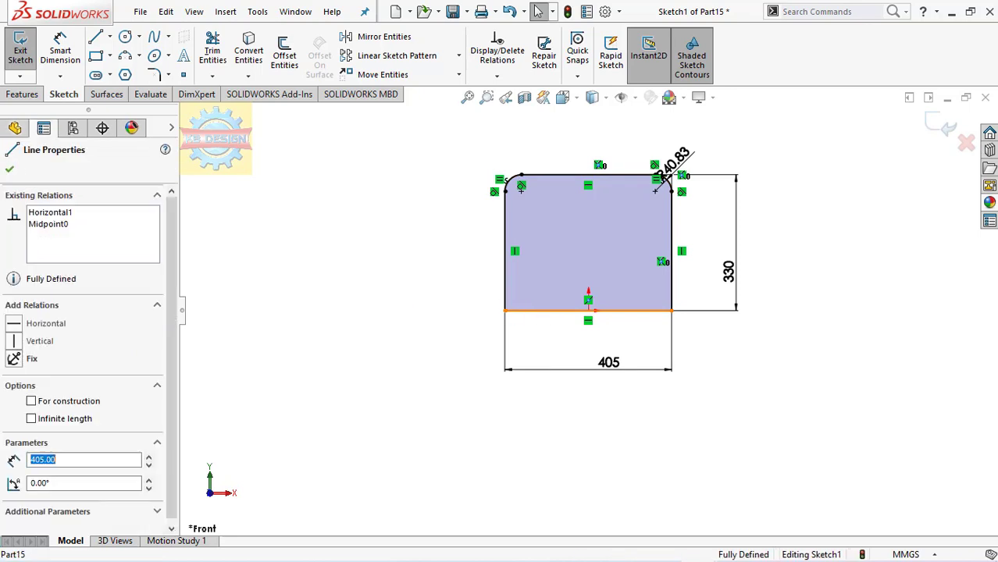
pyautogui.click(81, 401)
pyautogui.press('Escape')
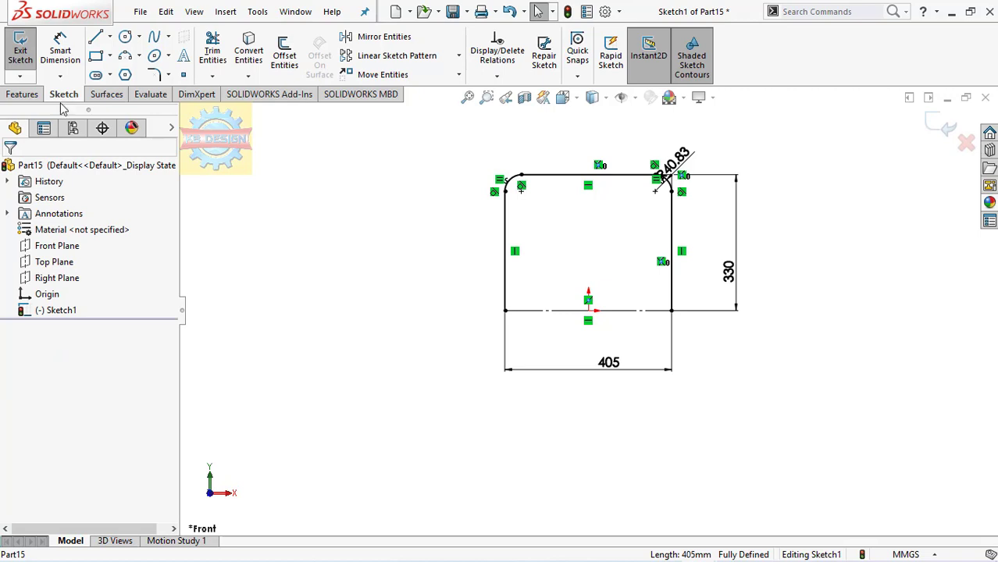
# Step: Sweep a Ø15 mm circular profile along Sketch1 to form the U-shaped tube
pyautogui.click(26, 95)
pyautogui.click(143, 36)
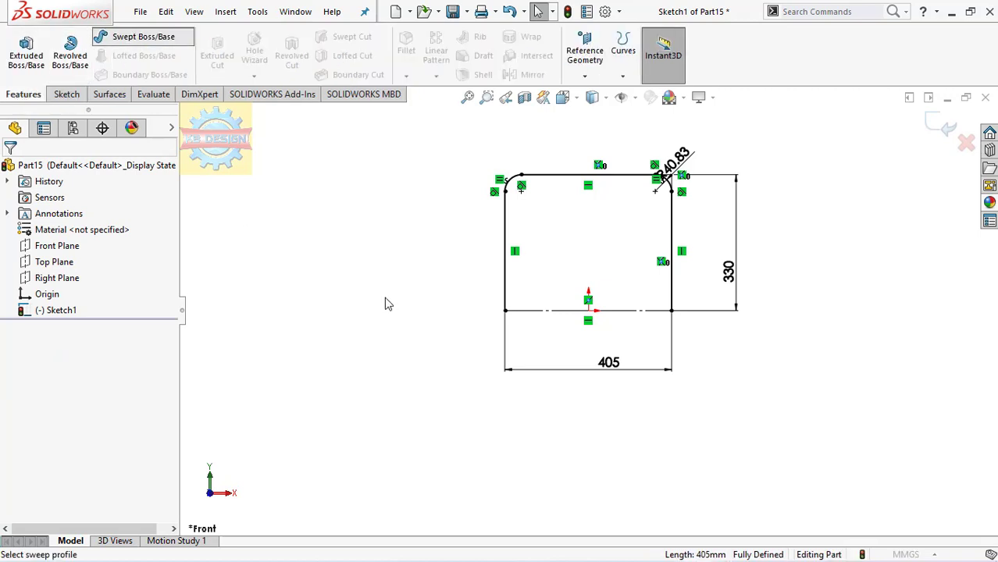
pyautogui.click(33, 224)
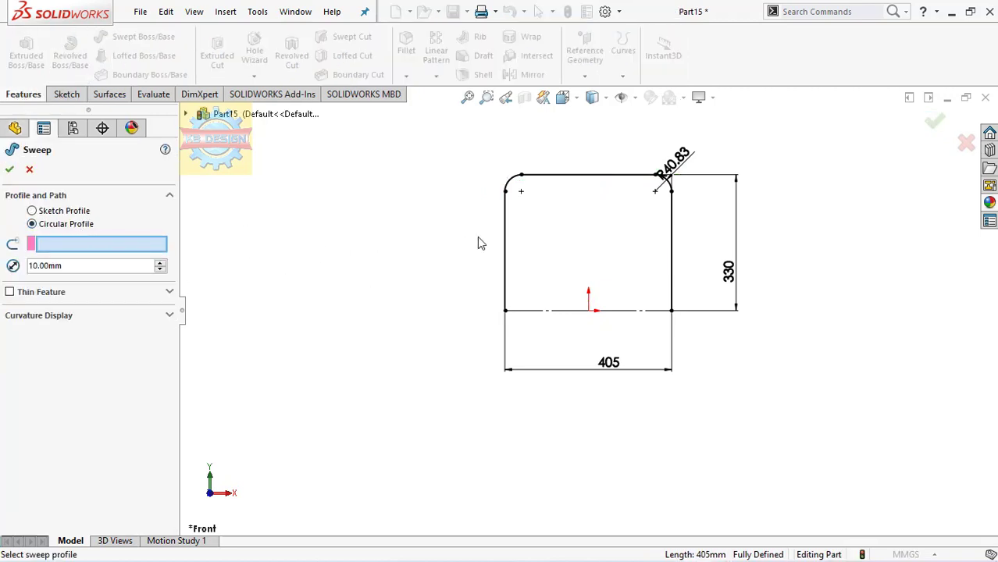
pyautogui.click(506, 250)
pyautogui.write('15')
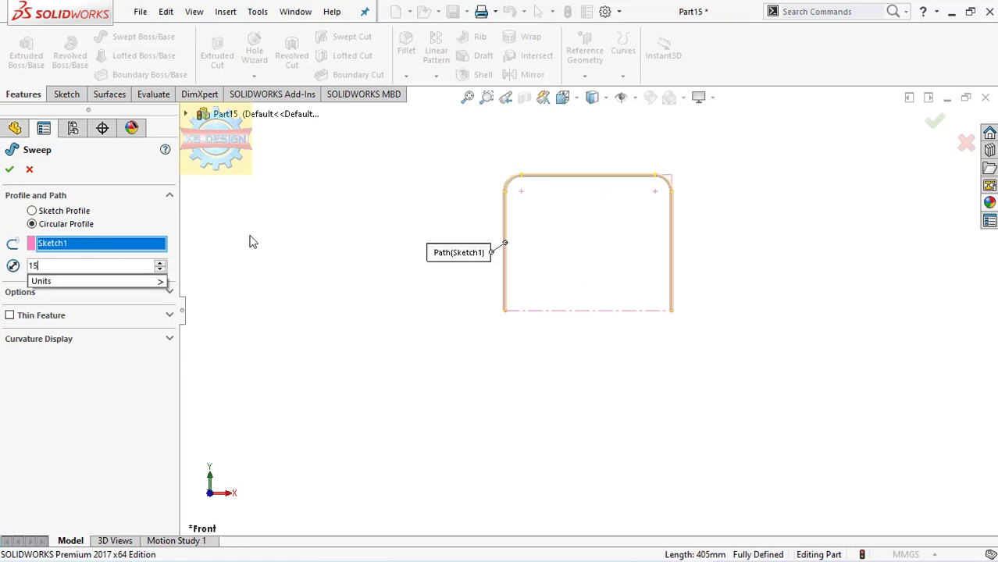
pyautogui.press('Return')
pyautogui.click(9, 169)
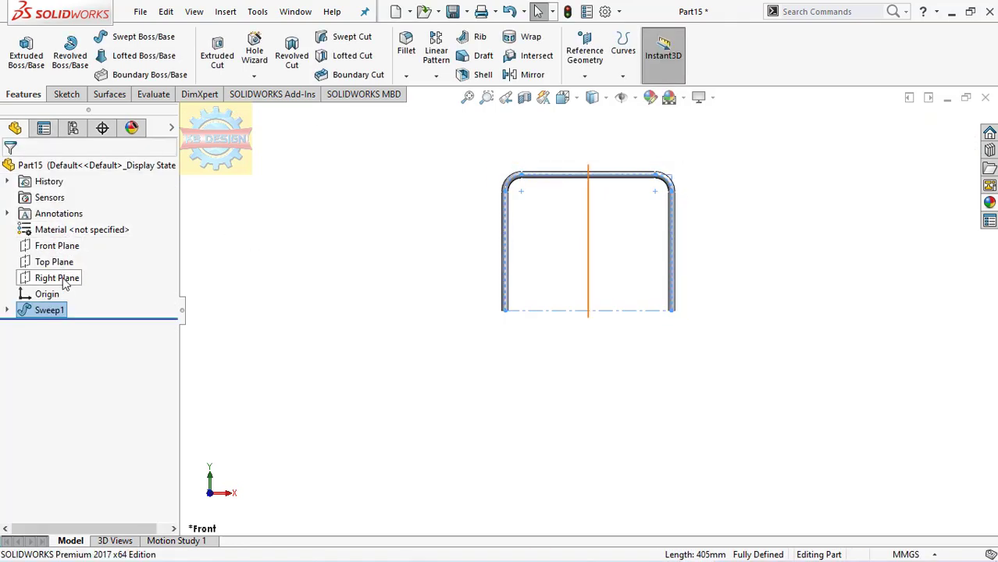
pyautogui.click(66, 281)
# Step: Start a Right Plane sketch viewed Normal To and draw circles on the tube leg
pyautogui.click(81, 254)
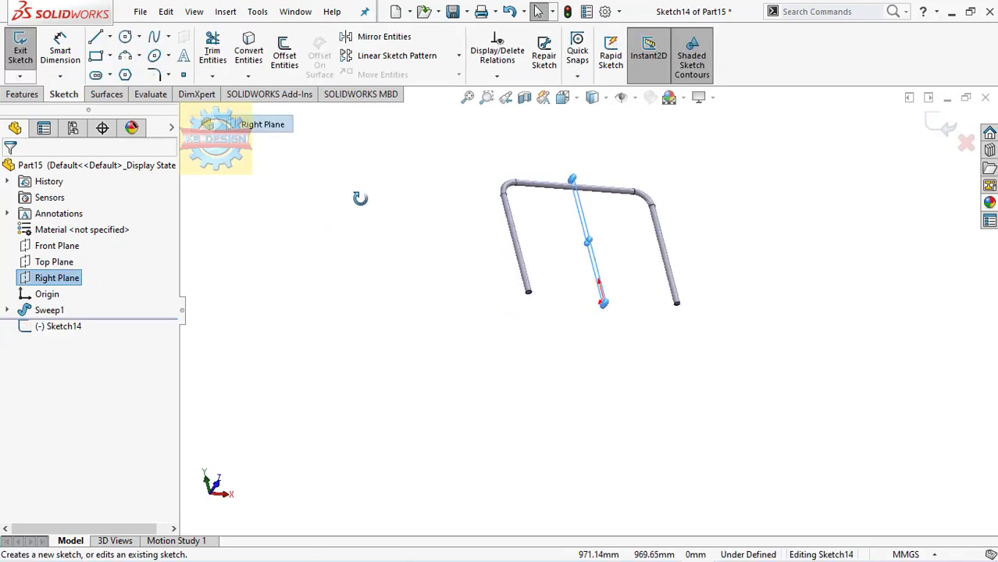
pyautogui.press('space')
pyautogui.click(568, 298)
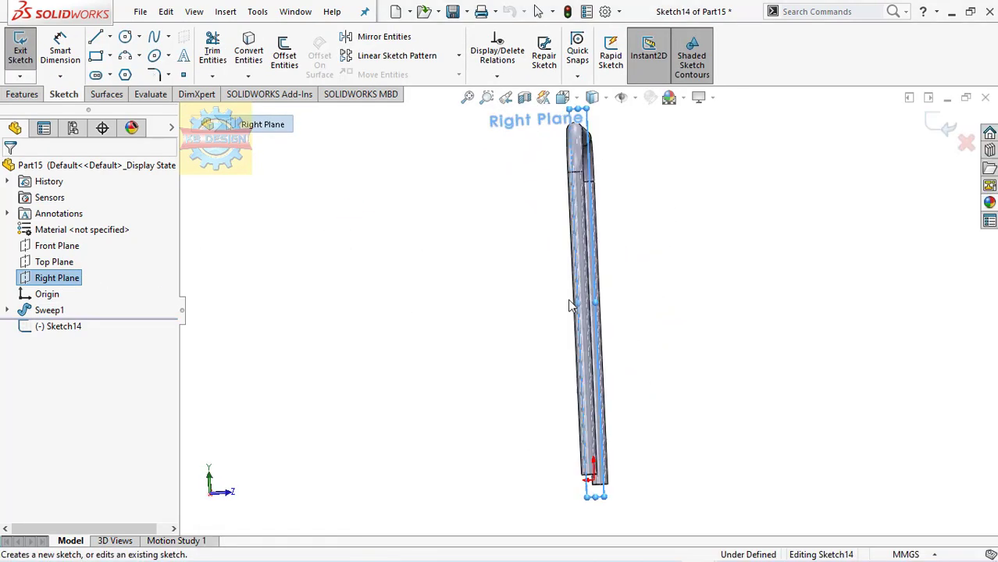
pyautogui.click(125, 37)
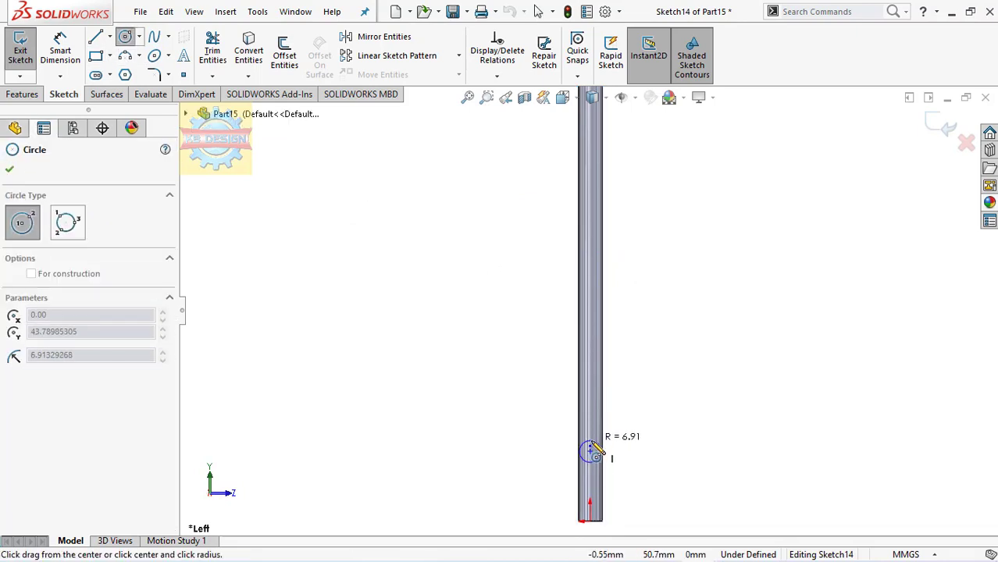
pyautogui.click(595, 453)
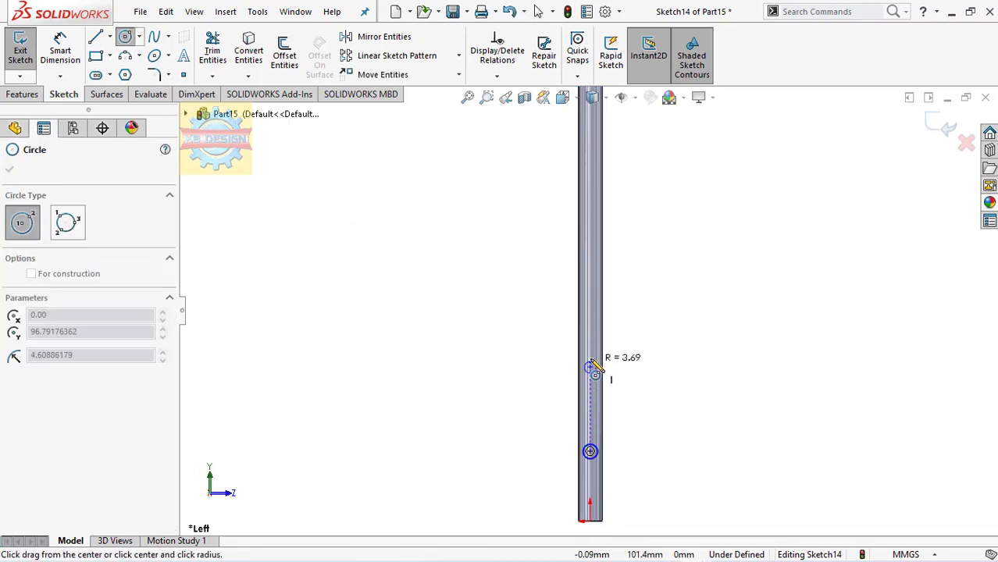
# Step: Position the circles 25 mm above the origin and 135 mm apart
pyautogui.click(60, 47)
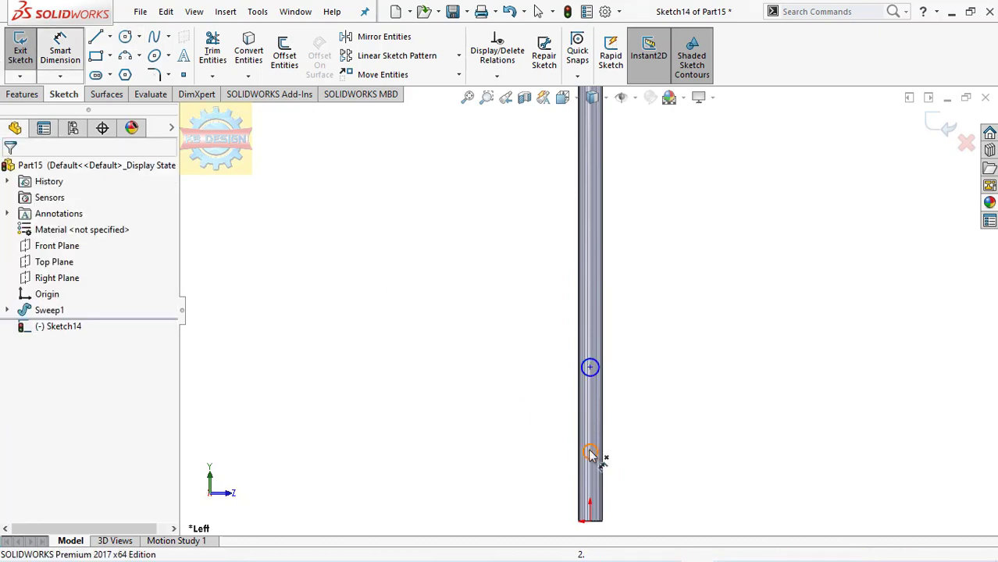
pyautogui.click(591, 522)
pyautogui.click(590, 451)
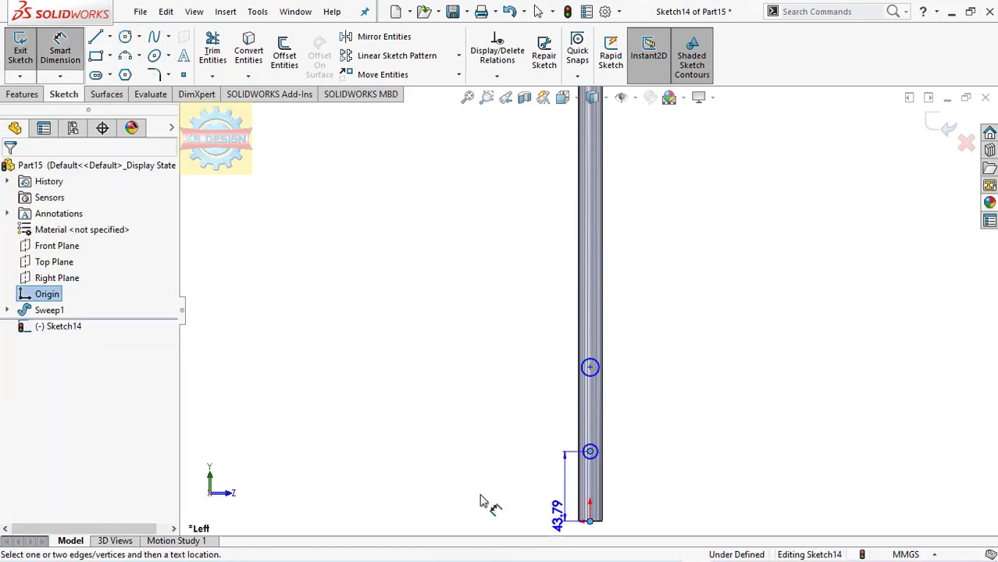
pyautogui.click(446, 494)
pyautogui.write('25')
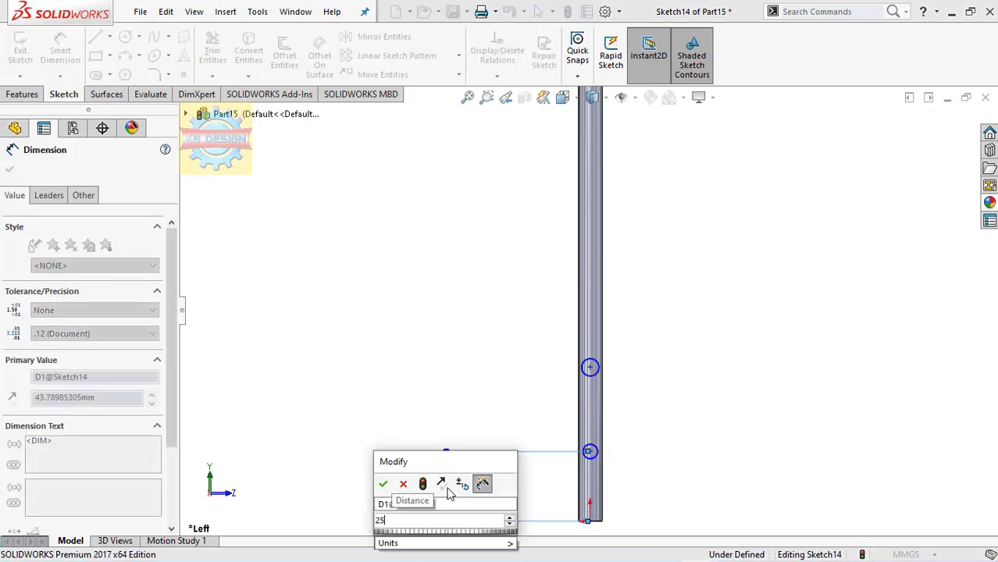
pyautogui.press('Return')
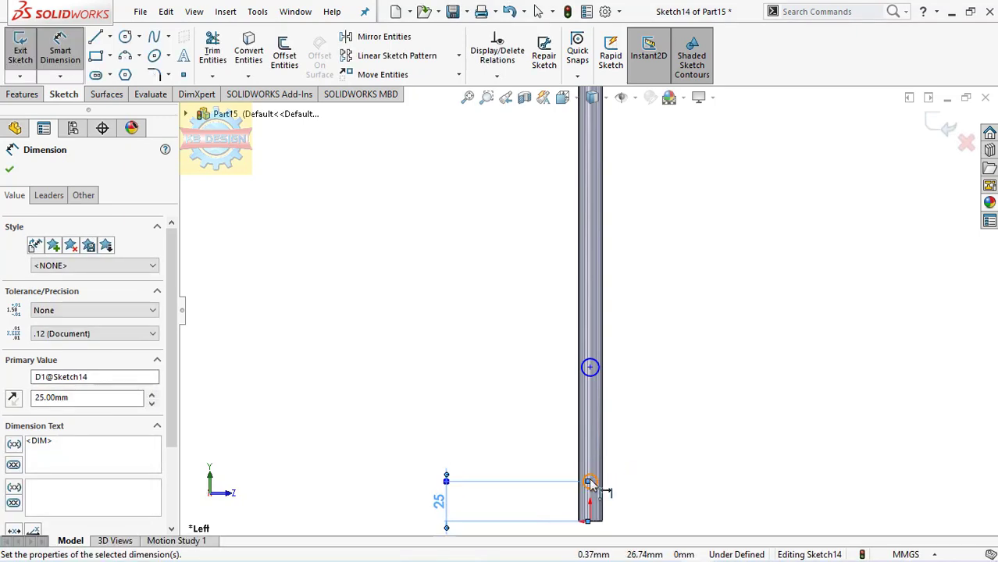
pyautogui.click(589, 482)
pyautogui.click(590, 367)
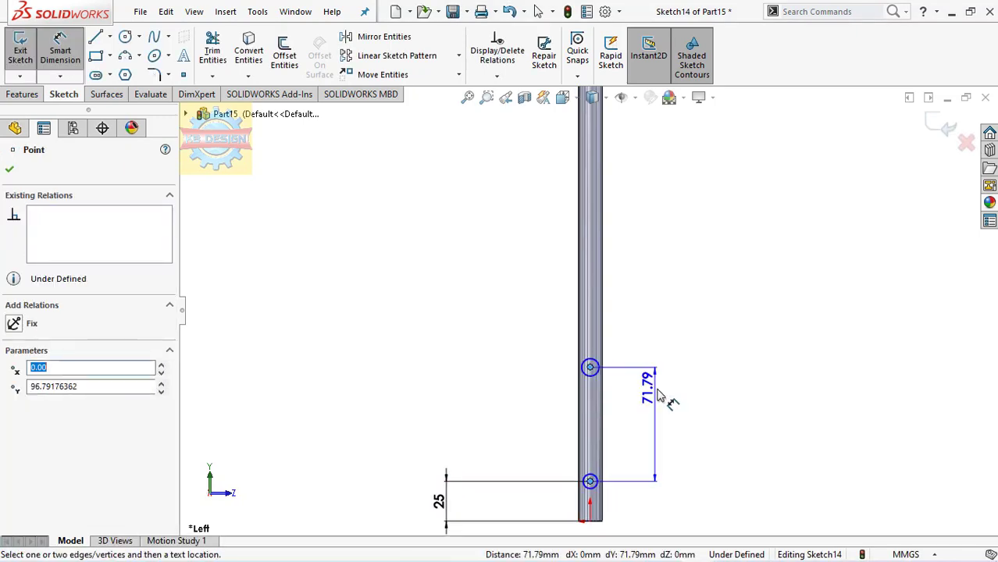
pyautogui.click(665, 399)
pyautogui.write('13')
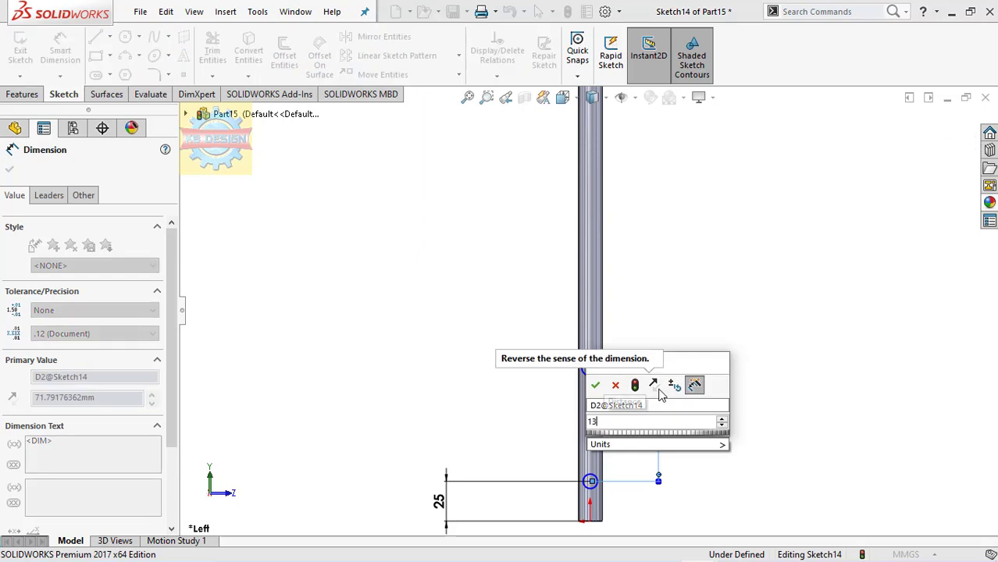
pyautogui.write('5')
pyautogui.press('Return')
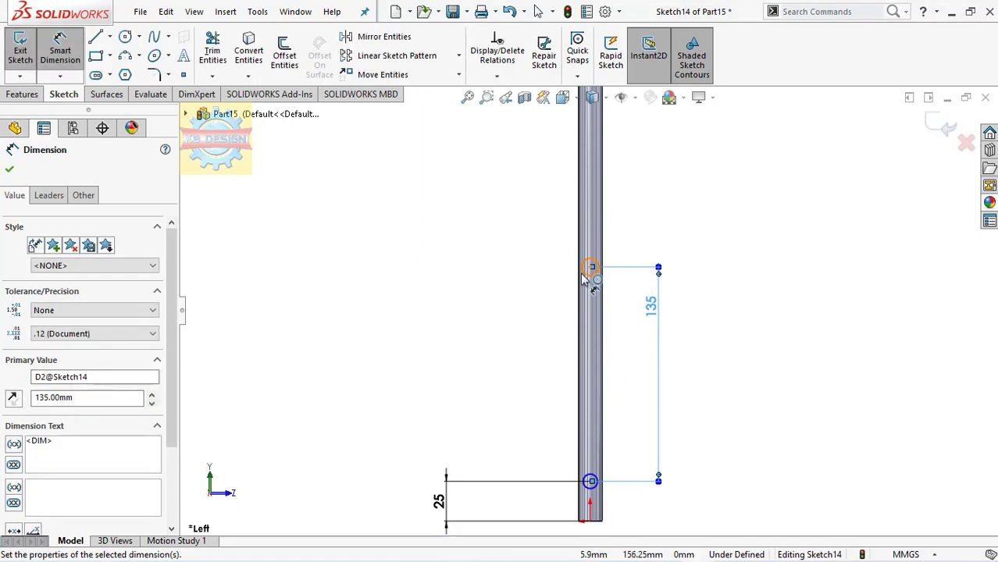
# Step: Dimension both the upper and lower circles to Ø5 mm
pyautogui.click(582, 275)
pyautogui.click(513, 299)
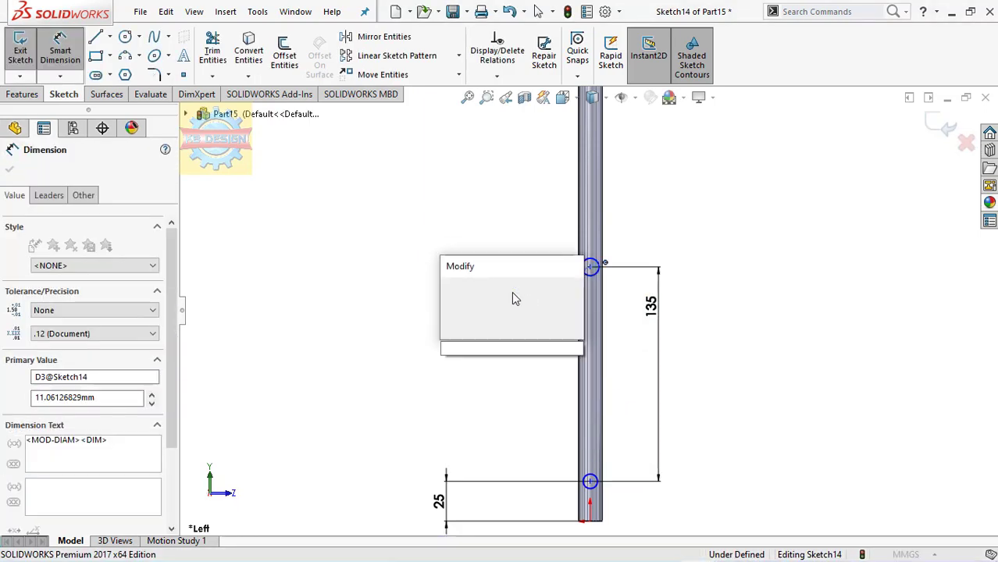
pyautogui.write('5')
pyautogui.press('Return')
pyautogui.click(568, 466)
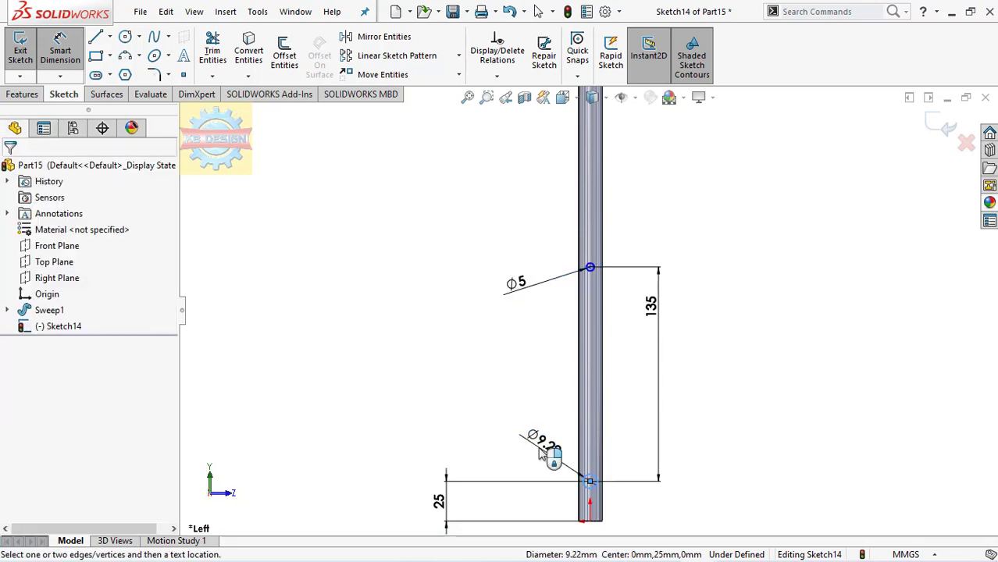
pyautogui.click(539, 455)
pyautogui.write('5.00mm')
pyautogui.press('Return')
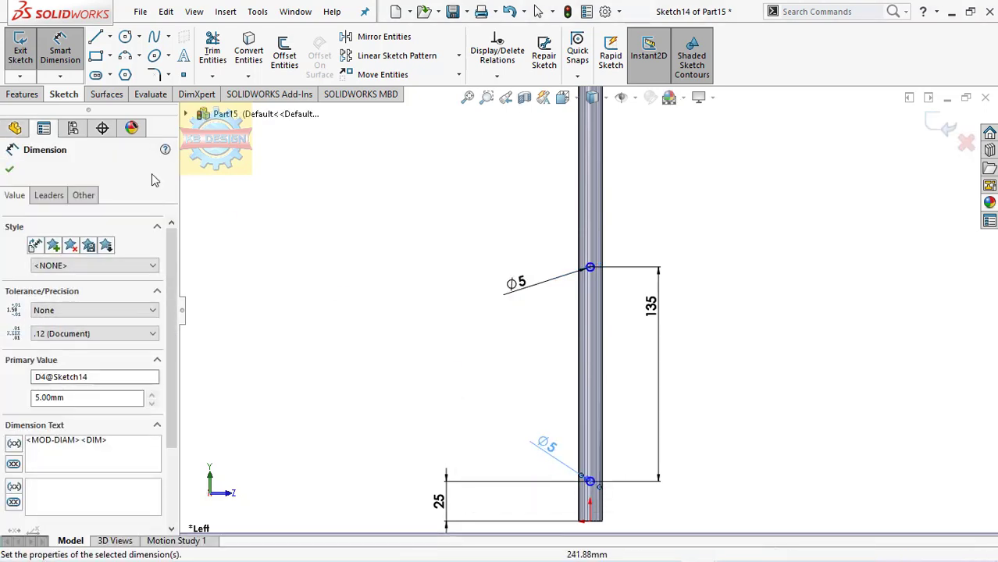
pyautogui.click(24, 94)
# Step: Cut the two Ø5 circles Through All in both directions to hole the tube legs
pyautogui.click(229, 66)
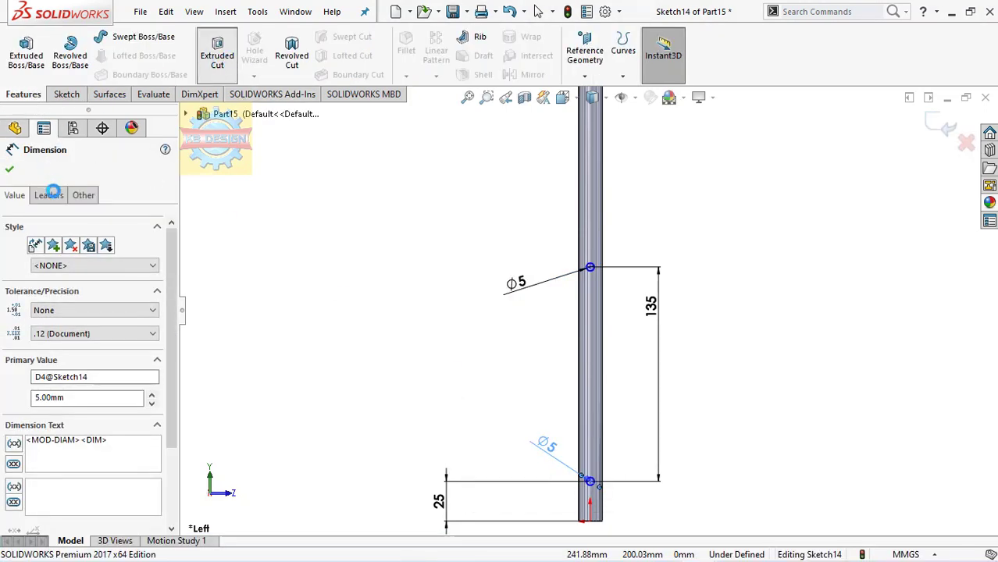
pyautogui.click(78, 257)
pyautogui.click(94, 290)
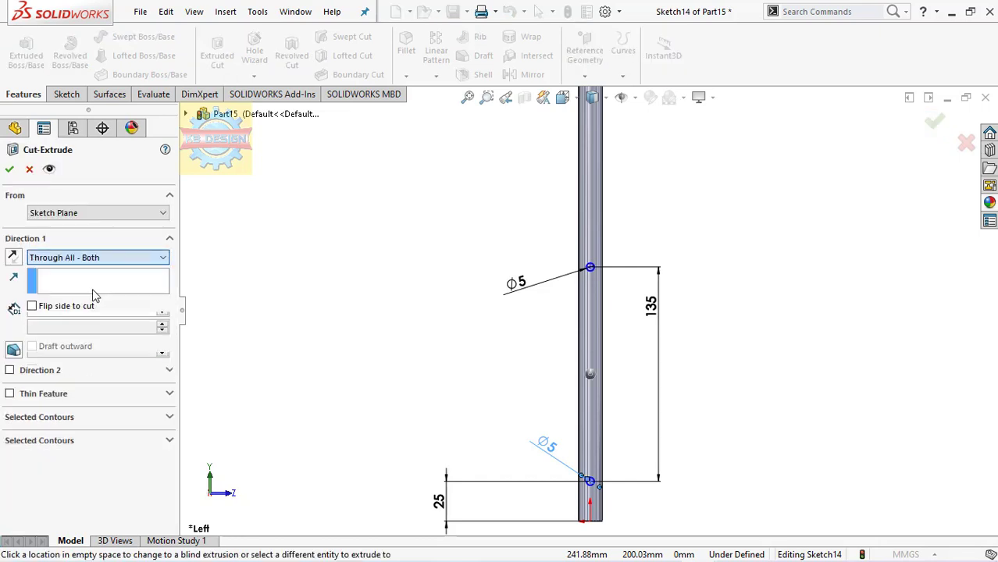
pyautogui.click(10, 168)
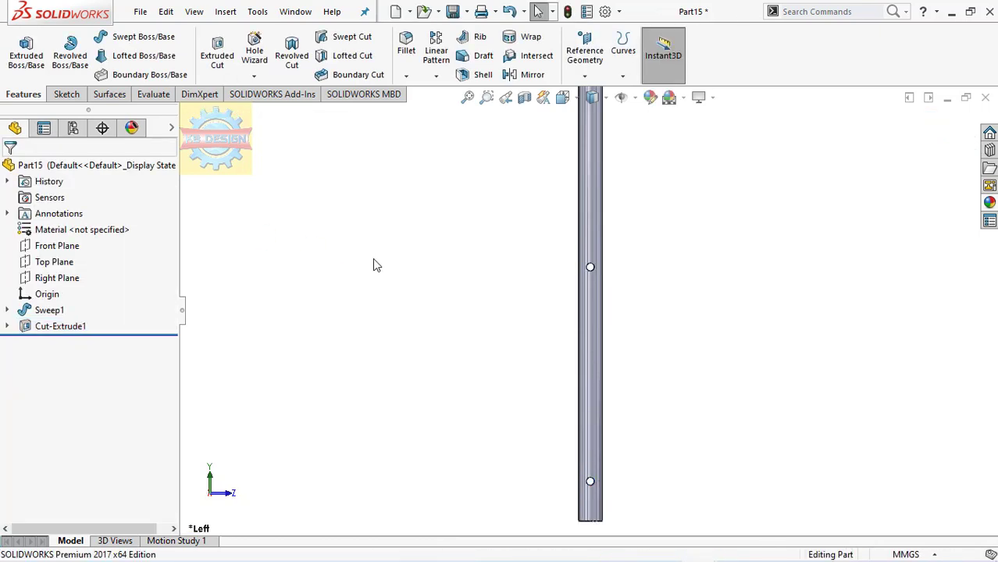
# Step: Create Plane1 perpendicular to the lower bend's circular edge and start a sketch on it
pyautogui.click(467, 98)
pyautogui.moveTo(648, 284)
pyautogui.mouseDown(button='middle')
pyautogui.moveTo(554, 154)
pyautogui.moveTo(548, 225)
pyautogui.moveTo(676, 261)
pyautogui.moveTo(600, 340)
pyautogui.mouseUp(button='middle')
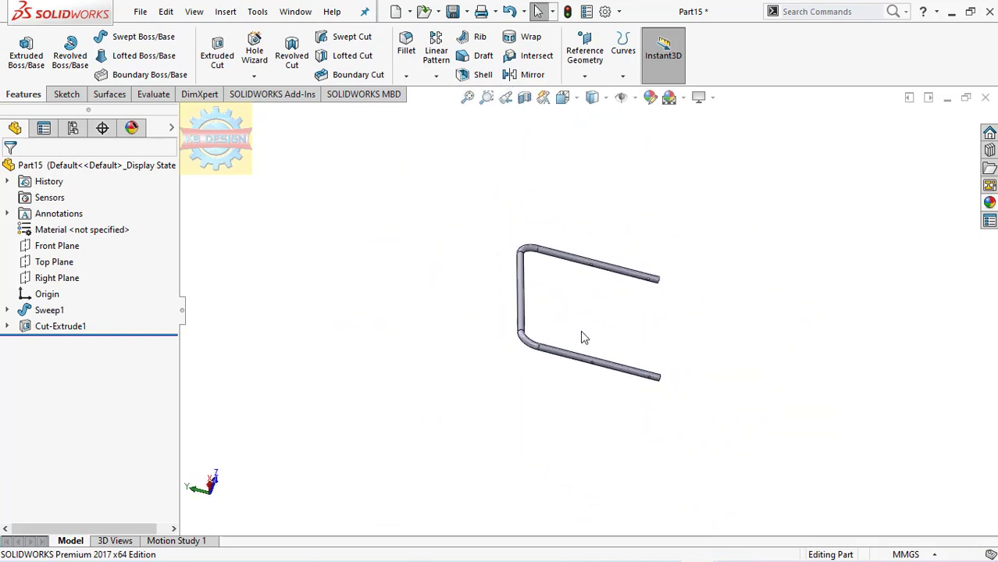
pyautogui.press('space')
pyautogui.click(556, 326)
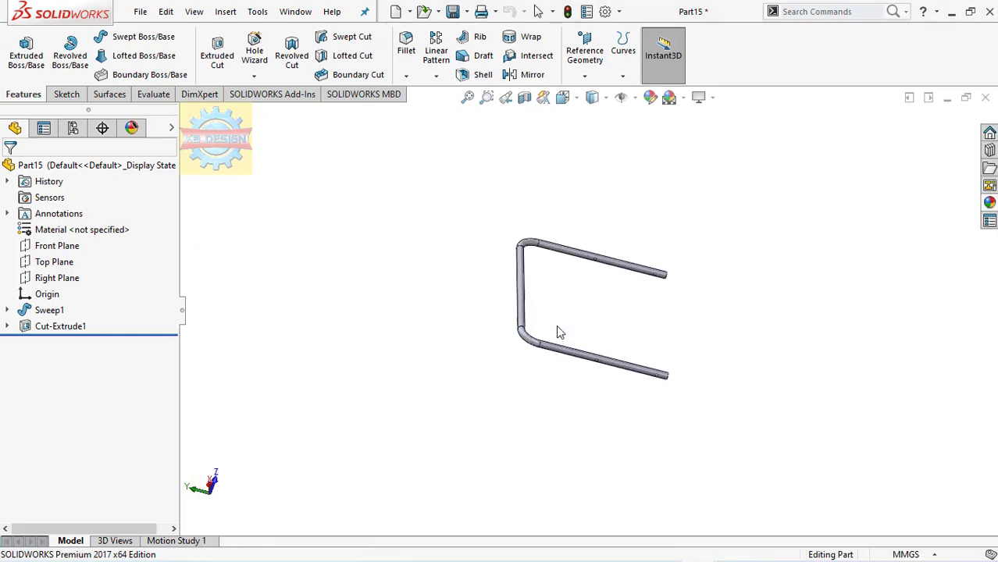
pyautogui.moveTo(531, 294)
pyautogui.mouseDown(button='middle')
pyautogui.moveTo(552, 334)
pyautogui.moveTo(498, 142)
pyautogui.mouseUp(button='middle')
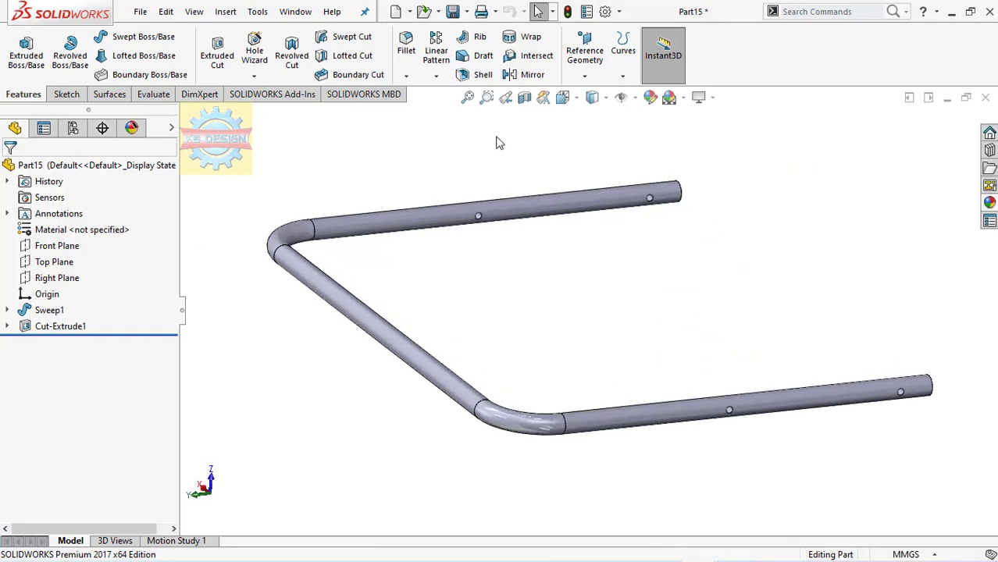
pyautogui.click(584, 76)
pyautogui.click(598, 93)
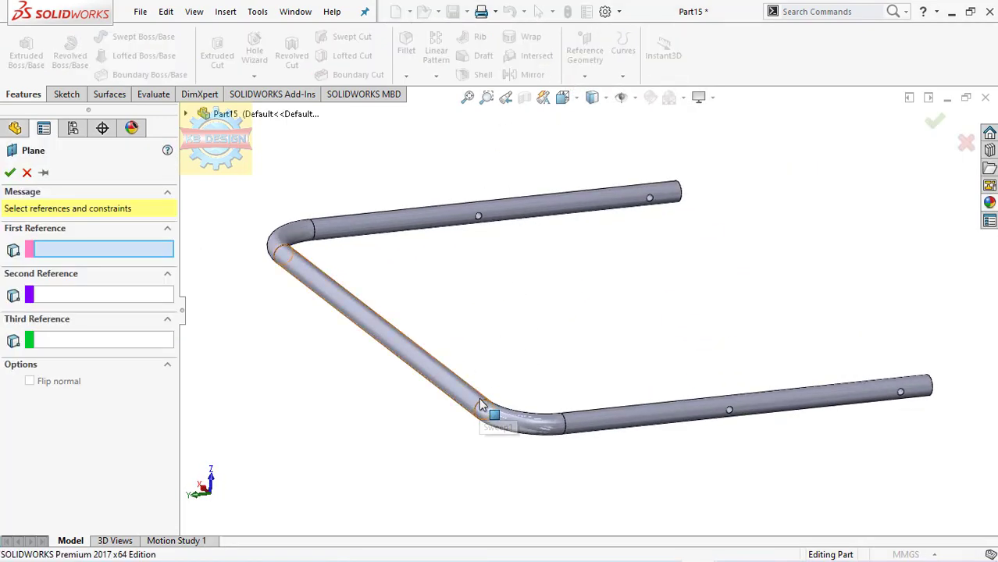
pyautogui.click(482, 407)
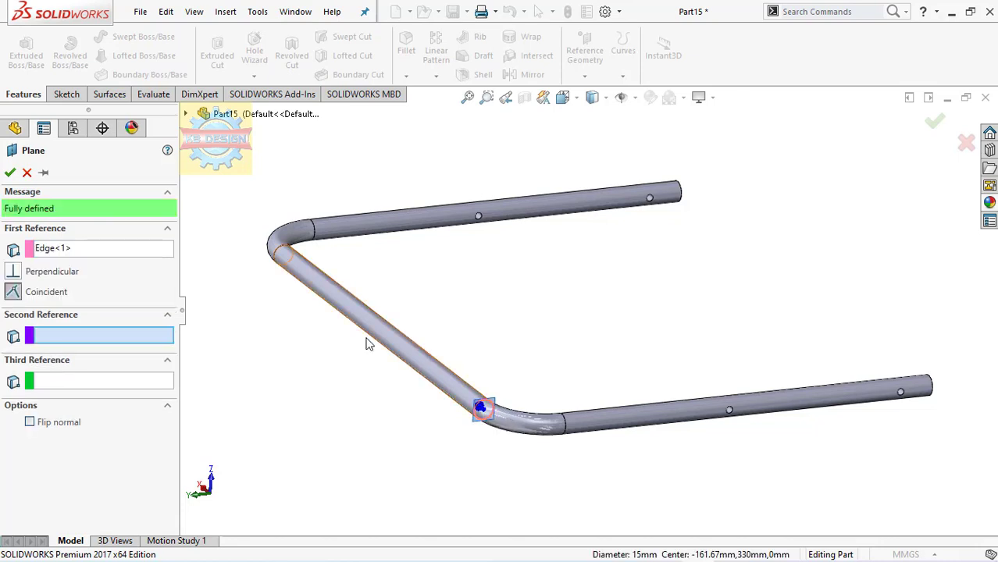
pyautogui.click(10, 172)
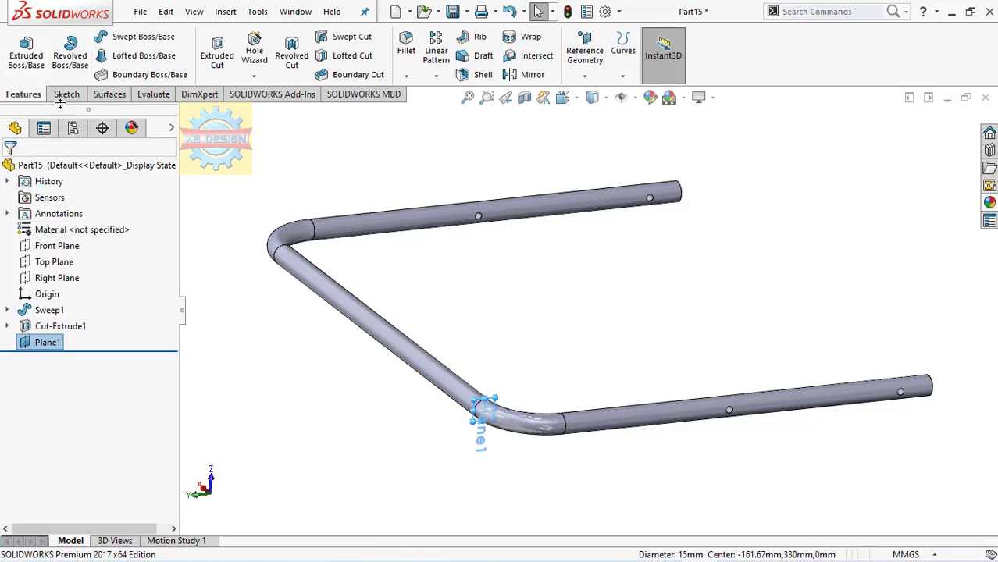
pyautogui.click(27, 57)
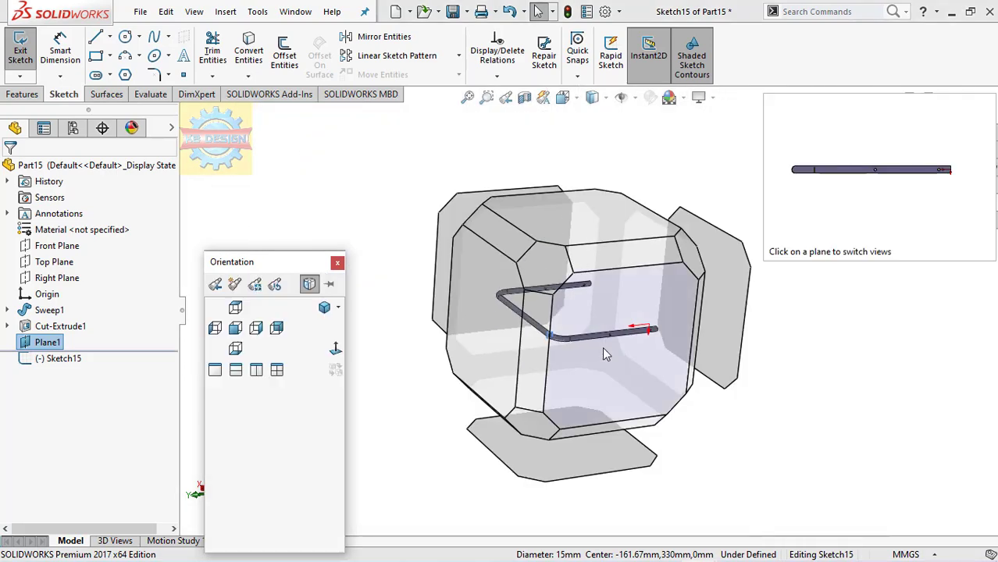
# Step: Draw a Ø24 mm circle centred on the tube at the lower bend
pyautogui.click(601, 349)
pyautogui.scroll(-2, 372, 269)
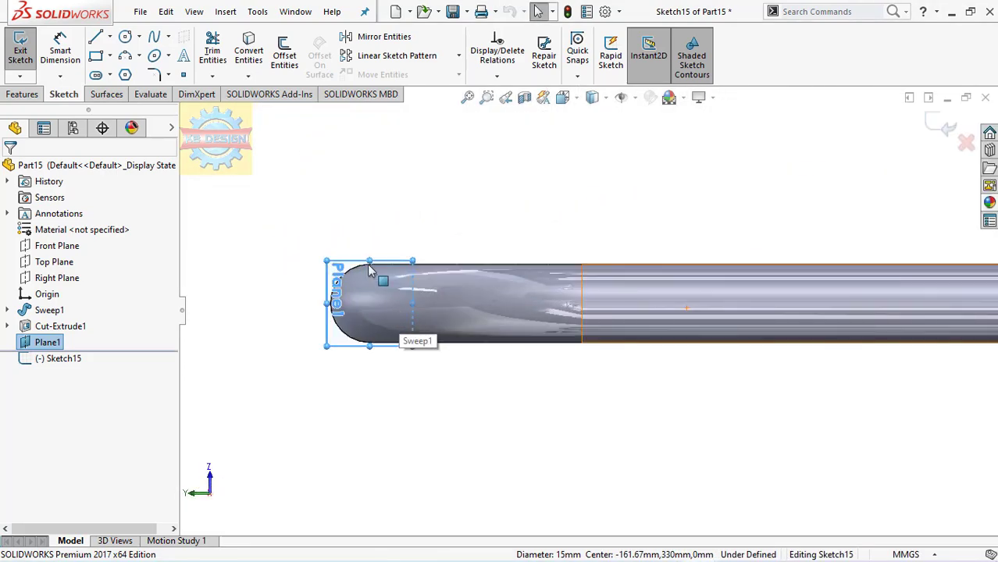
pyautogui.click(124, 37)
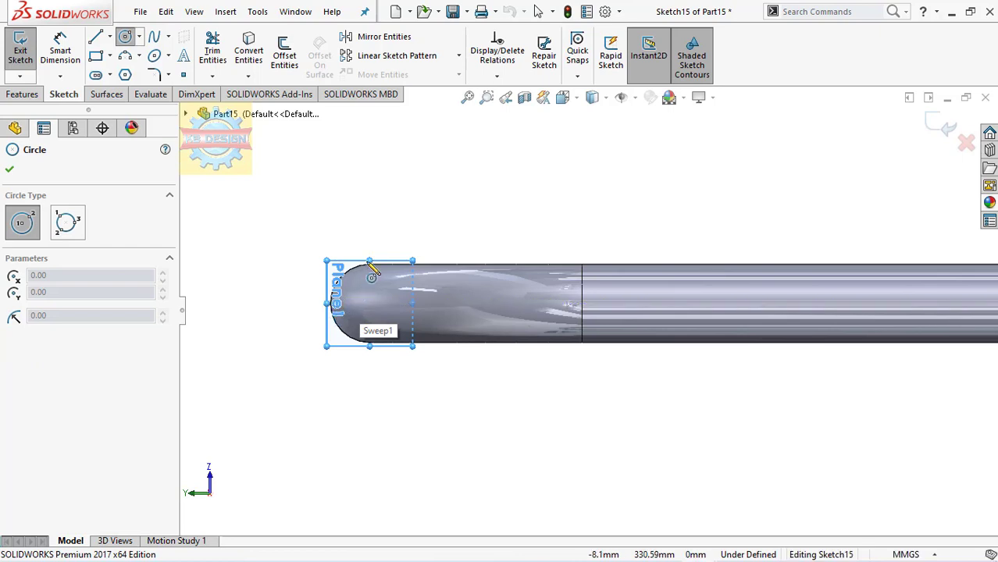
pyautogui.click(371, 303)
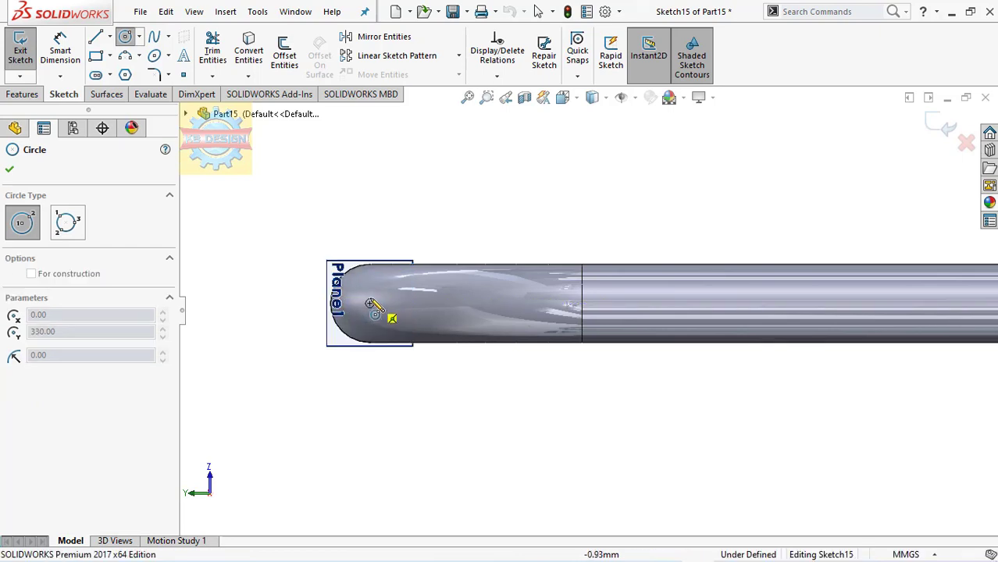
pyautogui.click(373, 254)
pyautogui.press('Escape')
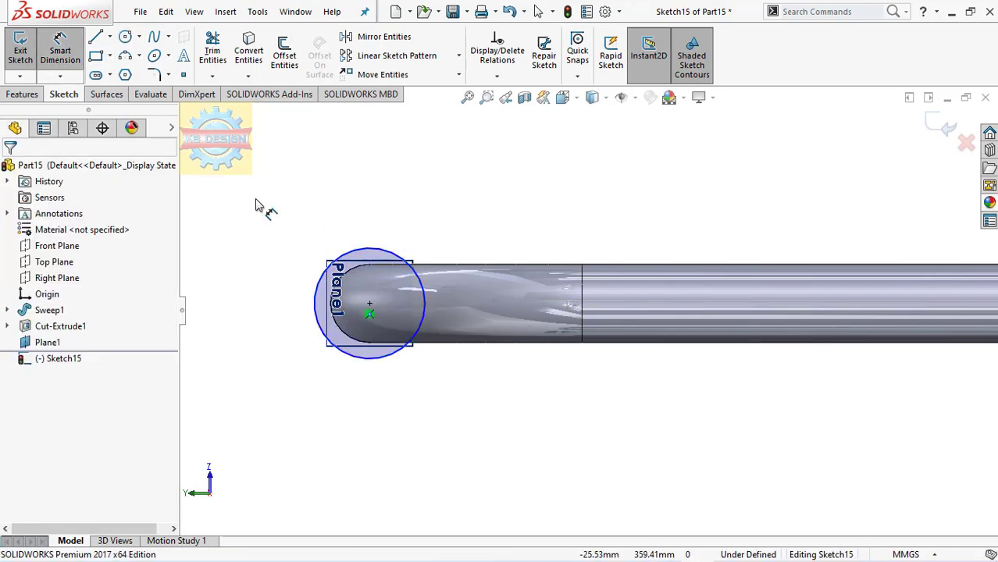
pyautogui.click(307, 262)
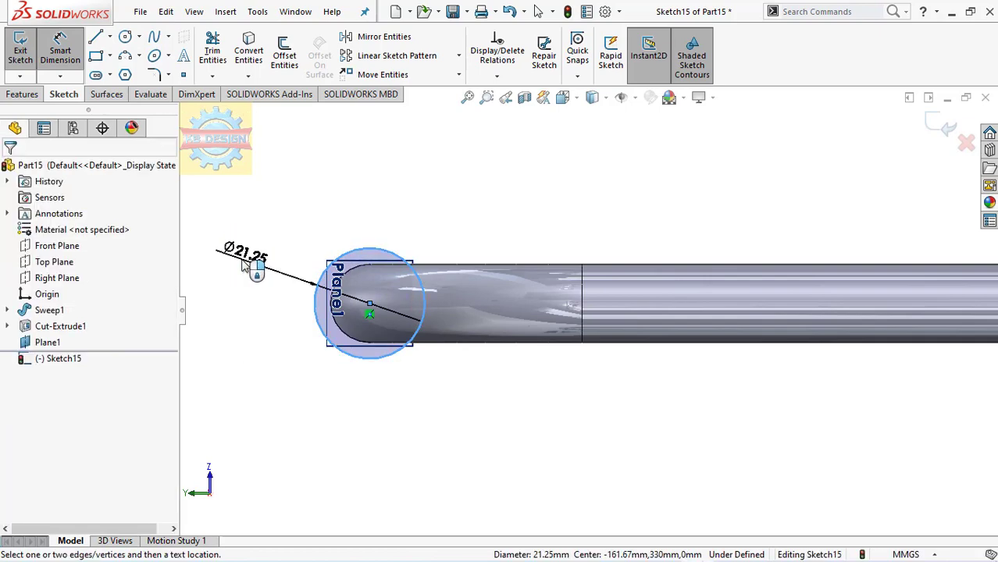
pyautogui.click(250, 267)
pyautogui.write('24')
pyautogui.press('Return')
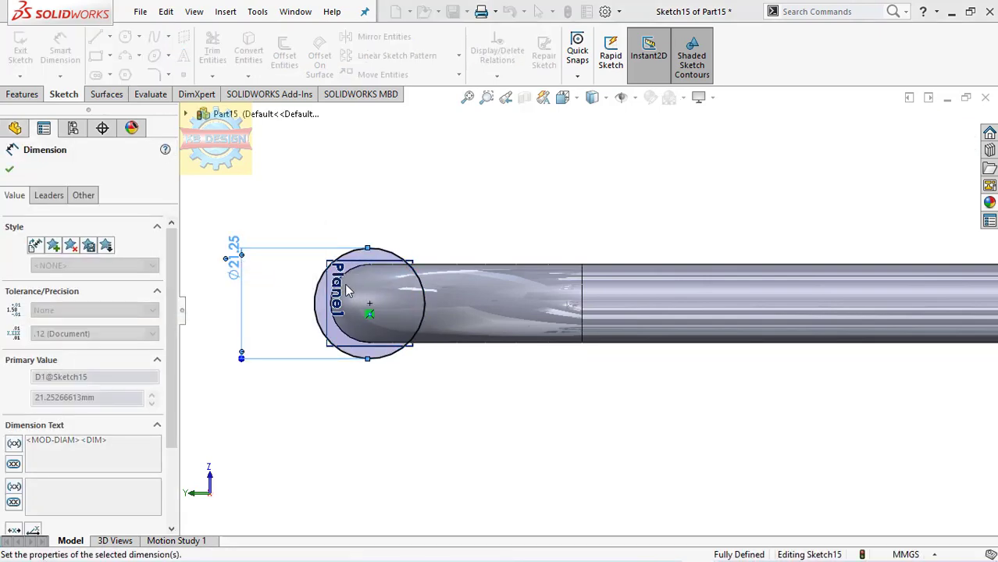
pyautogui.press('Escape')
# Step: Convert the tube's circular edge and add a vertical line offset 4 mm from the centre
pyautogui.click(362, 269)
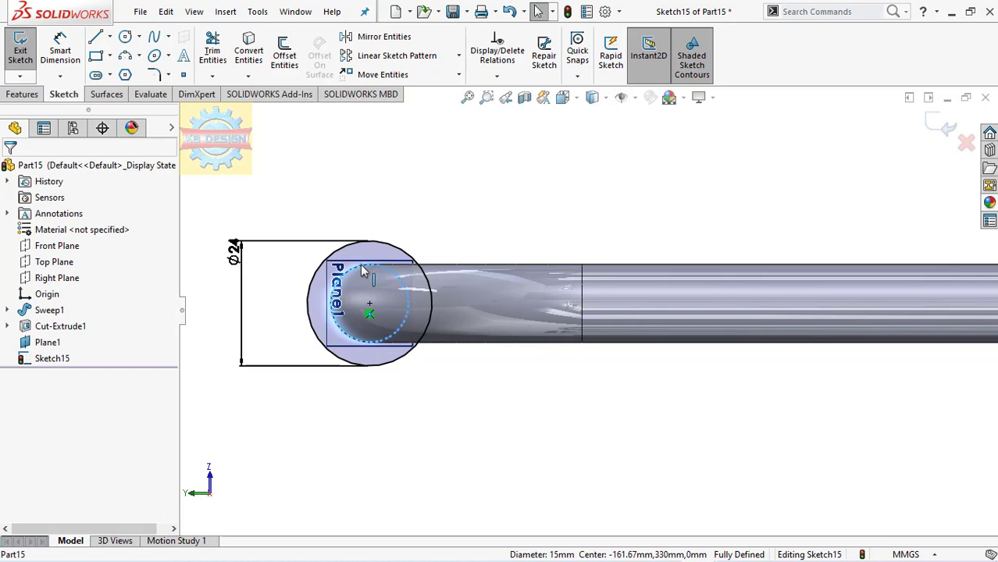
pyautogui.click(248, 51)
pyautogui.click(95, 37)
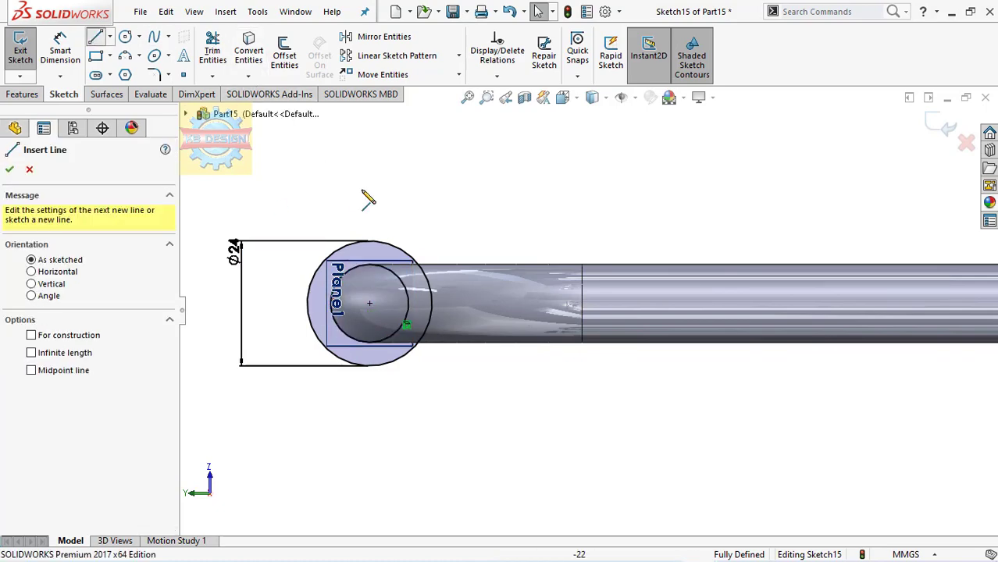
pyautogui.click(393, 201)
pyautogui.click(393, 390)
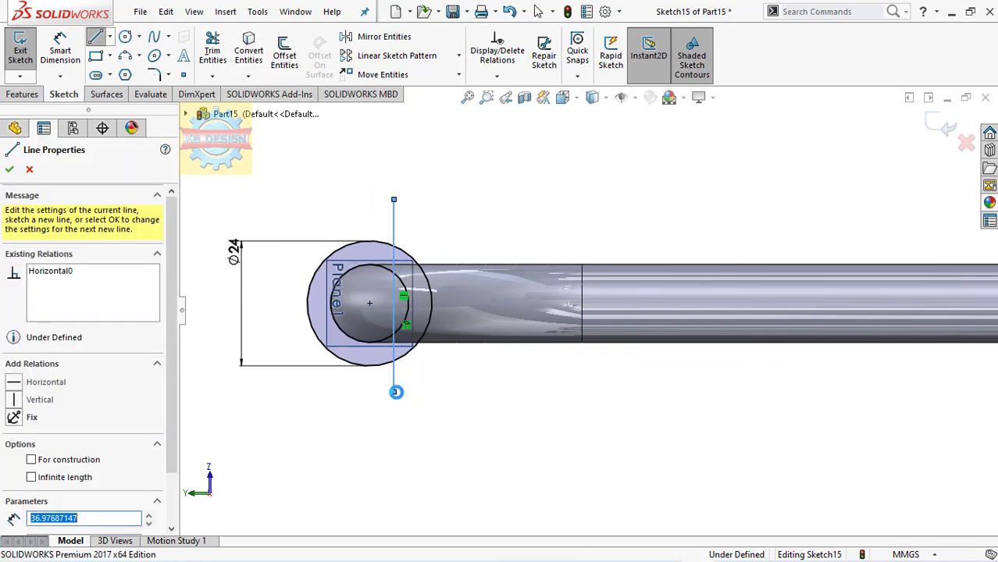
pyautogui.press('Escape')
pyautogui.click(79, 56)
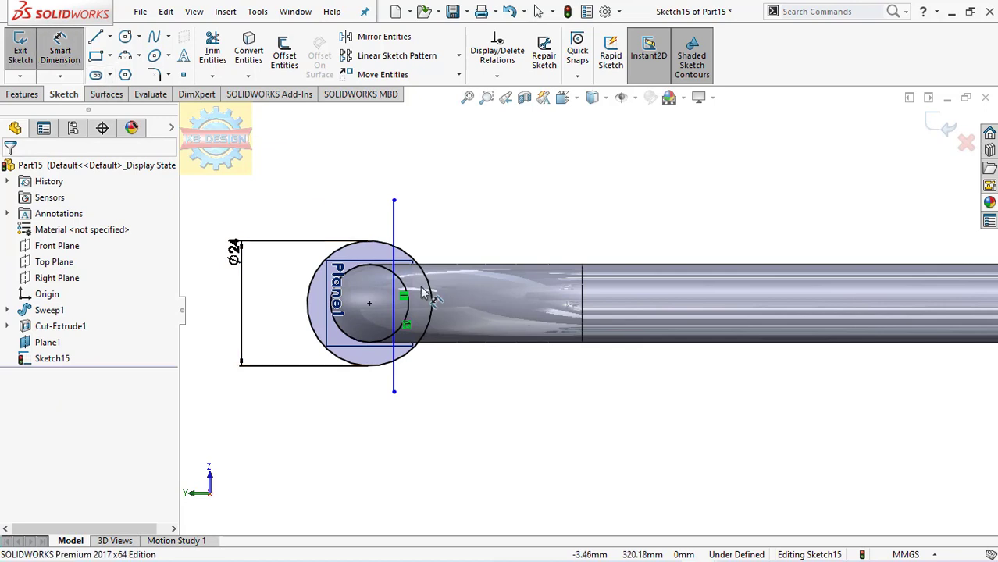
pyautogui.click(369, 304)
pyautogui.click(394, 226)
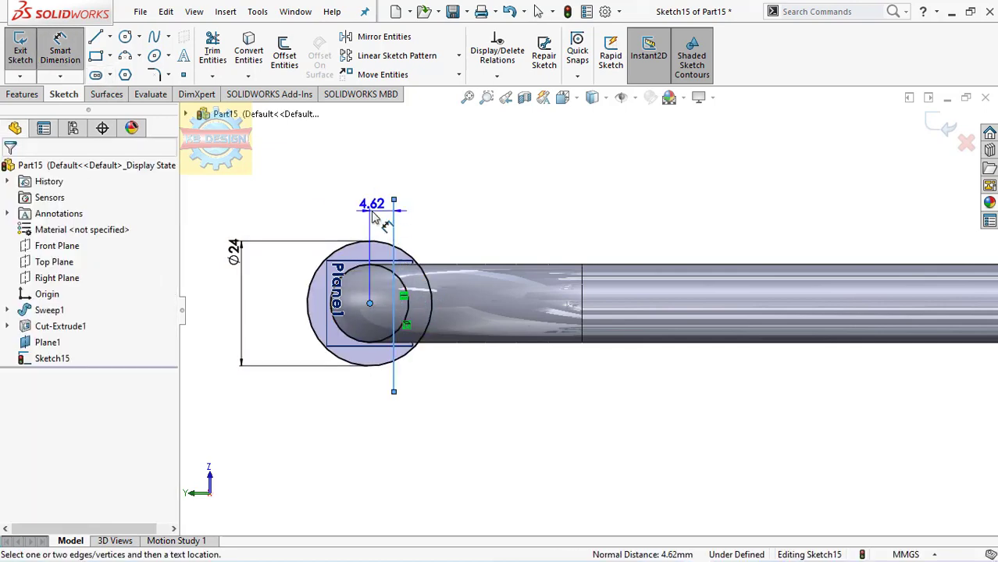
pyautogui.click(372, 215)
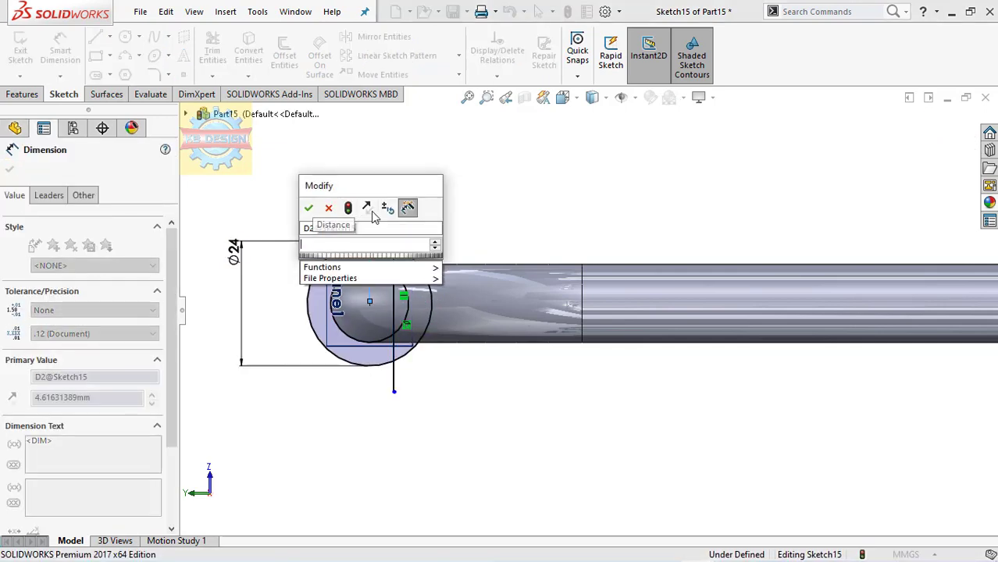
pyautogui.write('4')
pyautogui.press('Return')
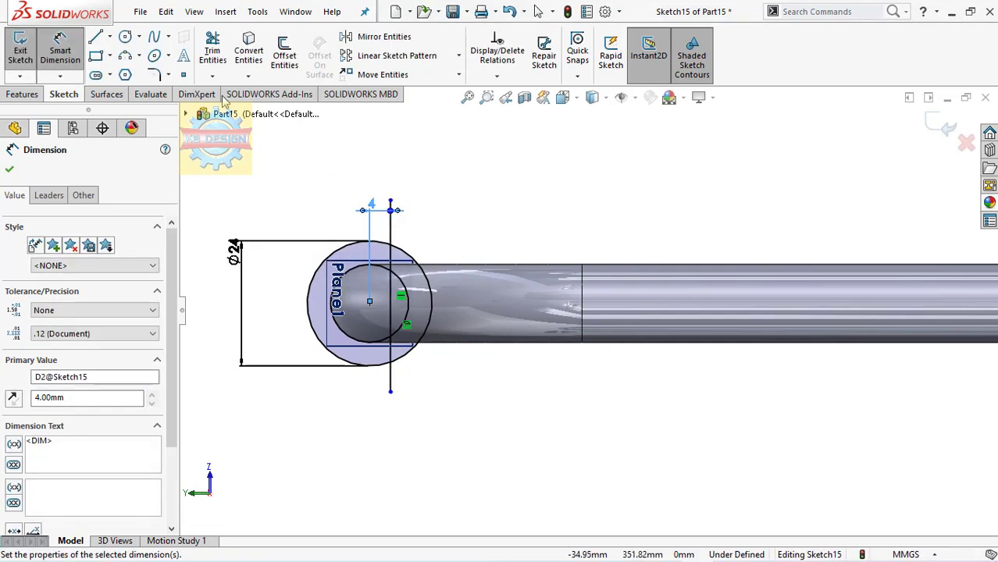
# Step: Trim the circle's right side and extrude the C-shaped profile 25 mm as a separate body
pyautogui.click(212, 51)
pyautogui.moveTo(338, 180); pyautogui.dragTo(407, 318)
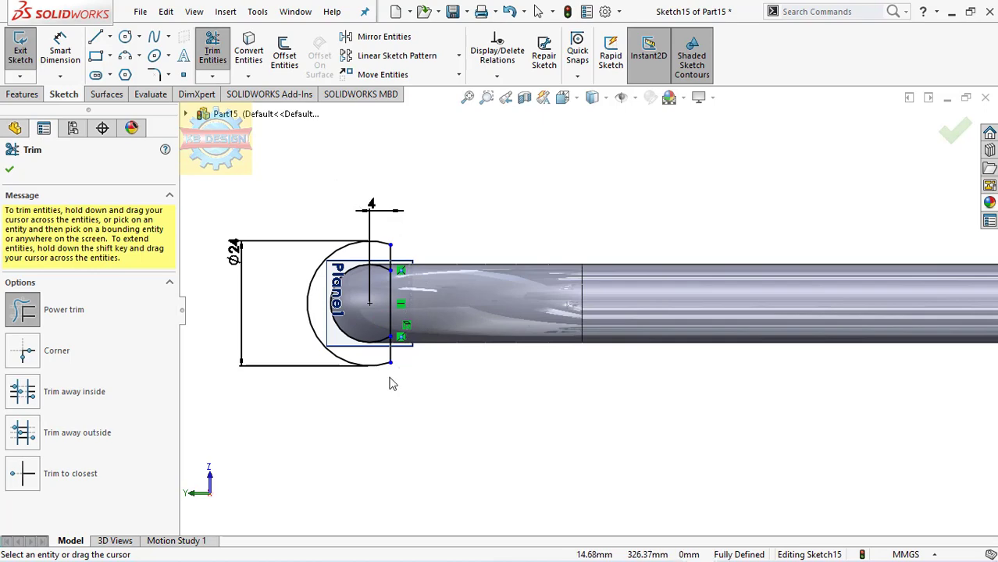
pyautogui.moveTo(404, 300); pyautogui.dragTo(422, 320, button='middle')
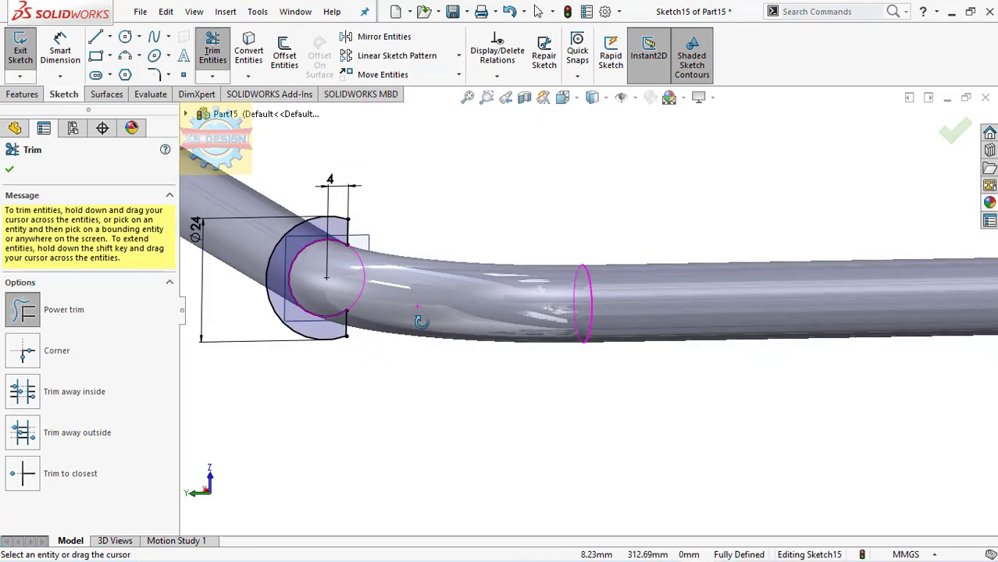
pyautogui.click(22, 94)
pyautogui.click(26, 55)
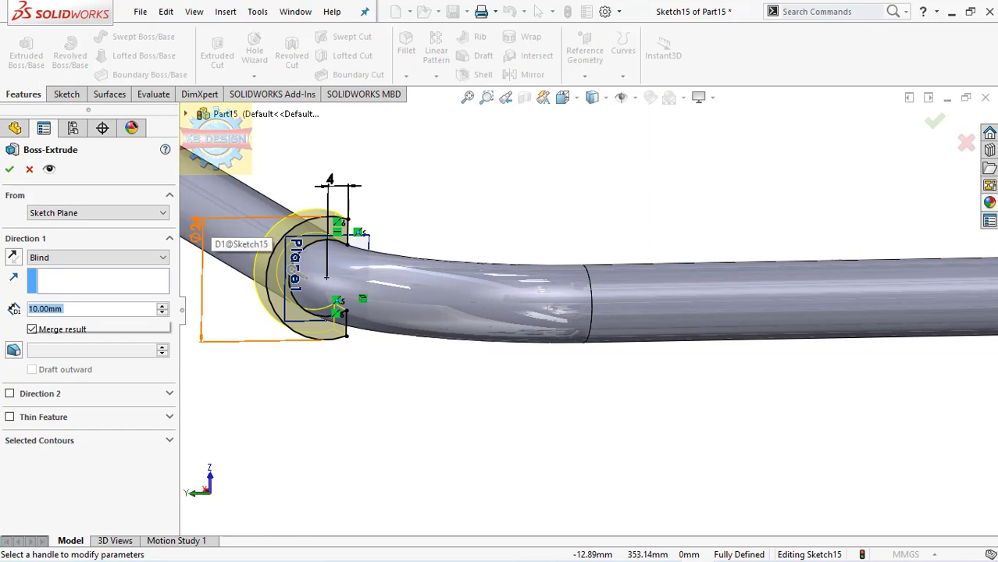
pyautogui.write('25')
pyautogui.press('Return')
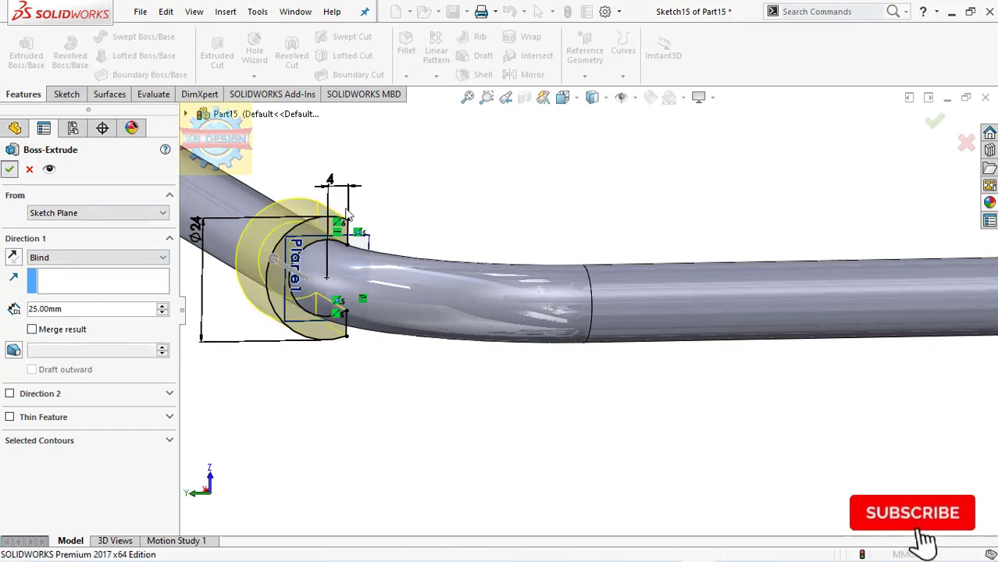
pyautogui.press('Return')
# Step: Hide Plane1 and start a sketch on the collar's end face, viewed Normal To
pyautogui.click(367, 247)
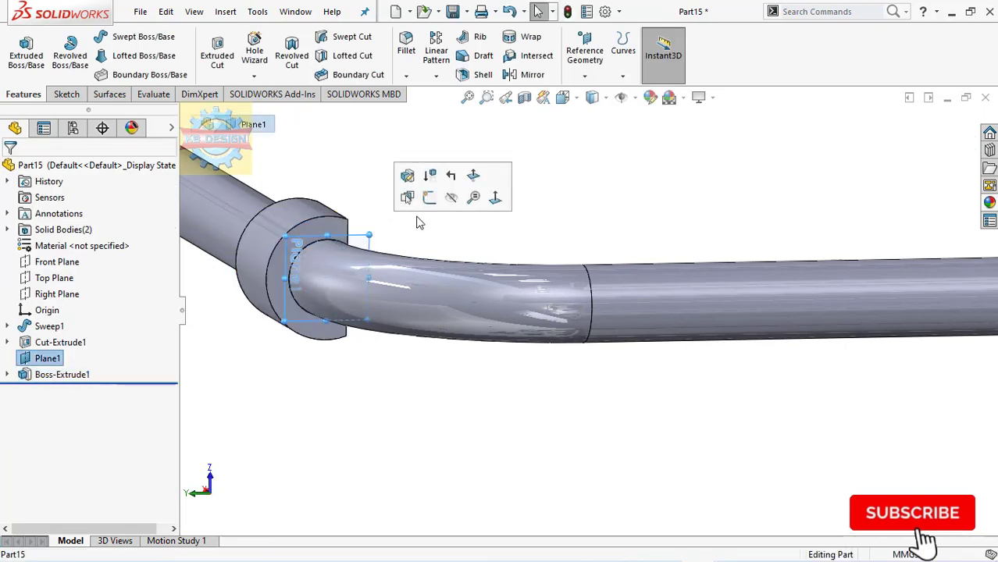
pyautogui.click(450, 209)
pyautogui.click(315, 230)
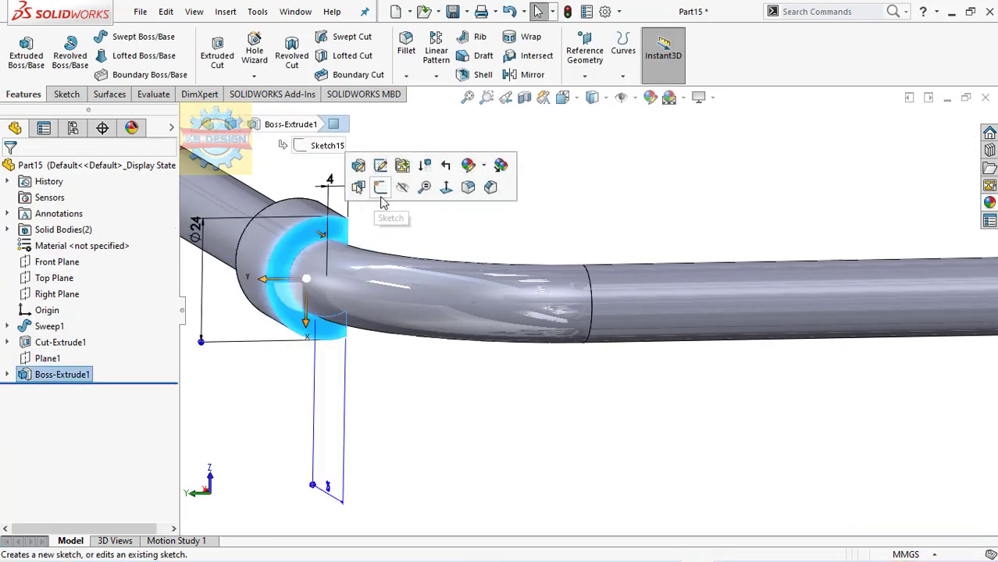
pyautogui.click(385, 202)
pyautogui.press('space')
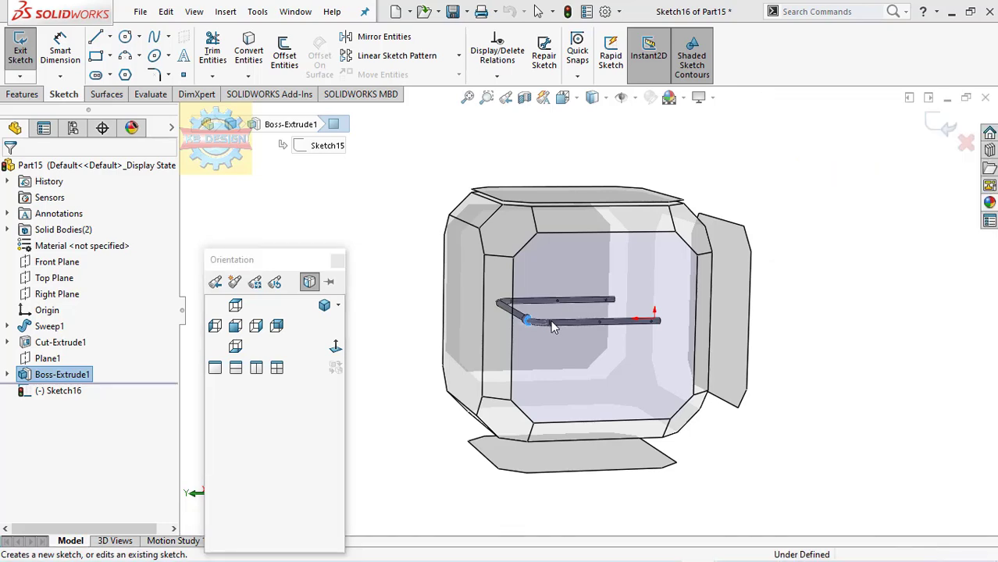
pyautogui.click(550, 320)
pyautogui.scroll(-1, 424, 319)
pyautogui.scroll(-1, 372, 292)
pyautogui.scroll(-2, 397, 297)
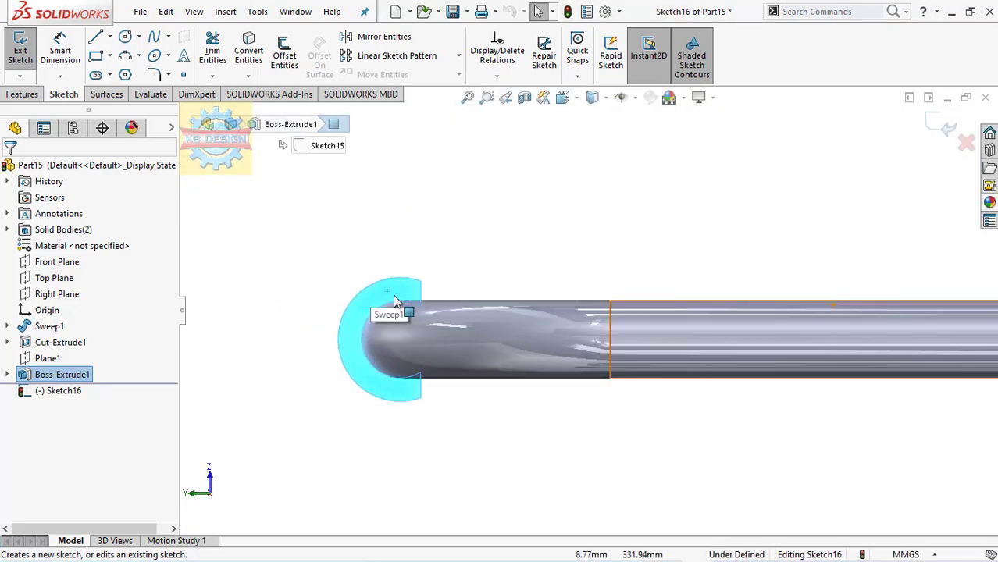
pyautogui.scroll(-2, 396, 301)
# Step: Draw a small circle on the collar's outer rim and dimension it Ø1 mm
pyautogui.click(129, 37)
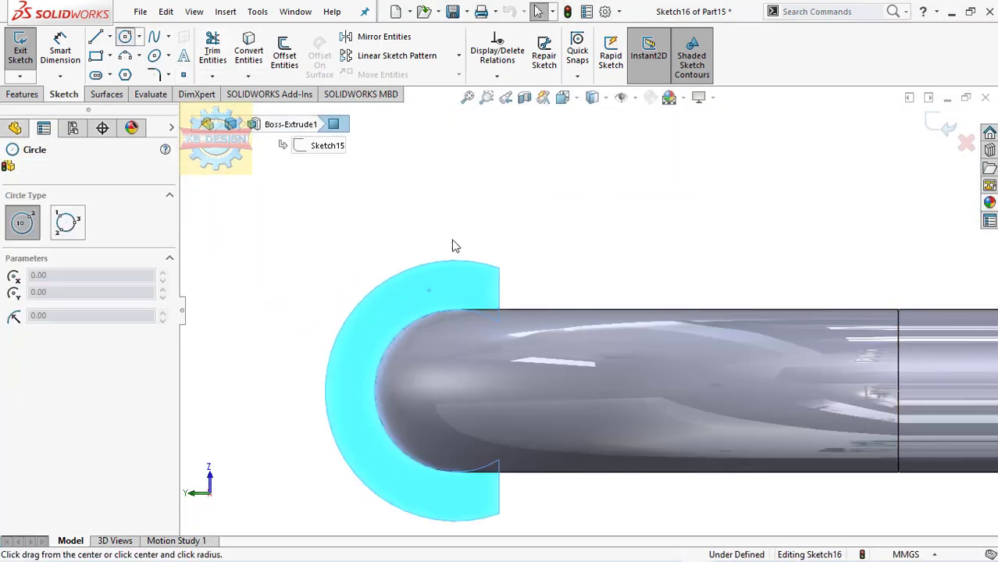
pyautogui.click(458, 265)
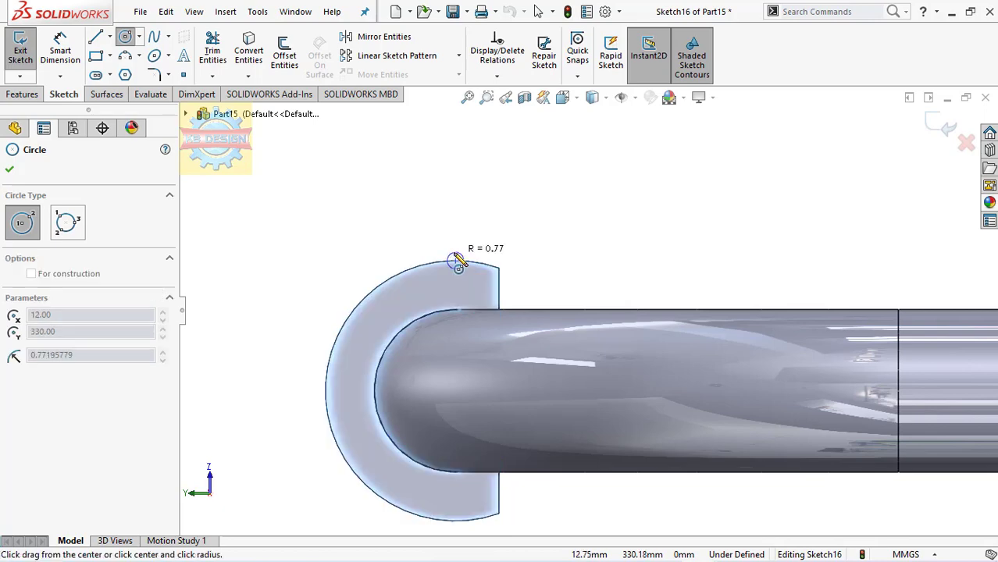
pyautogui.click(458, 265)
pyautogui.press('Escape')
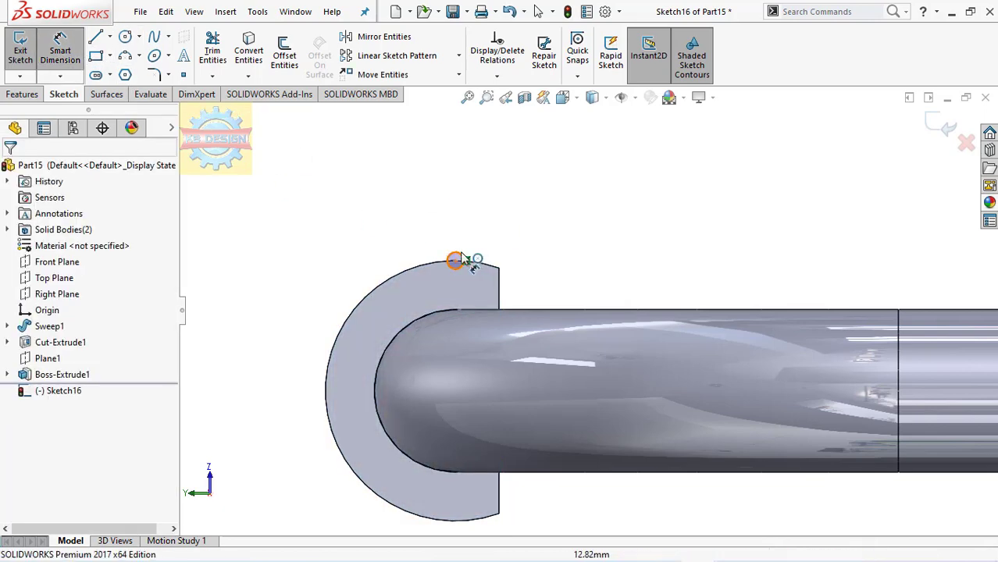
pyautogui.click(457, 260)
pyautogui.click(501, 235)
pyautogui.write('1')
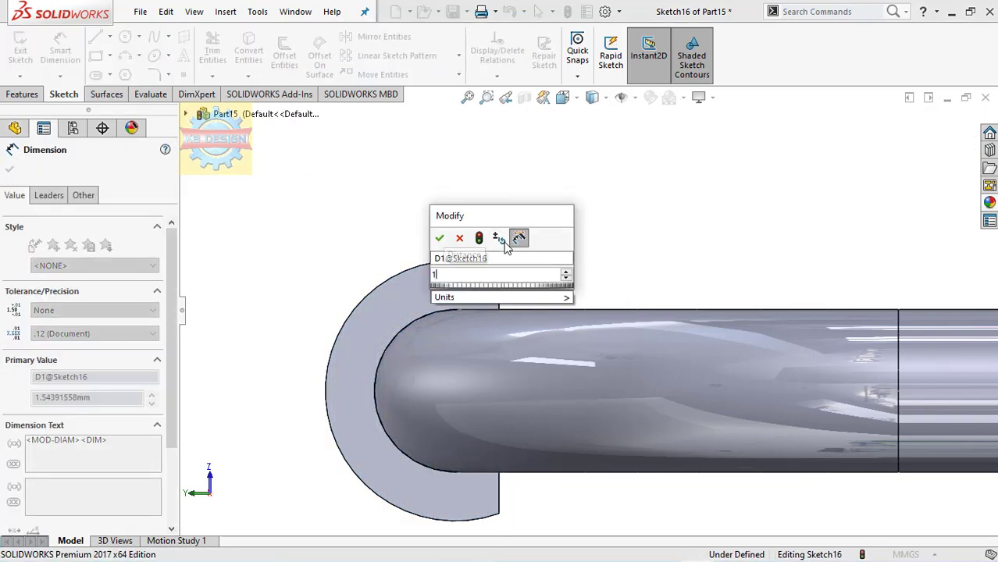
pyautogui.press('Return')
pyautogui.press('Escape')
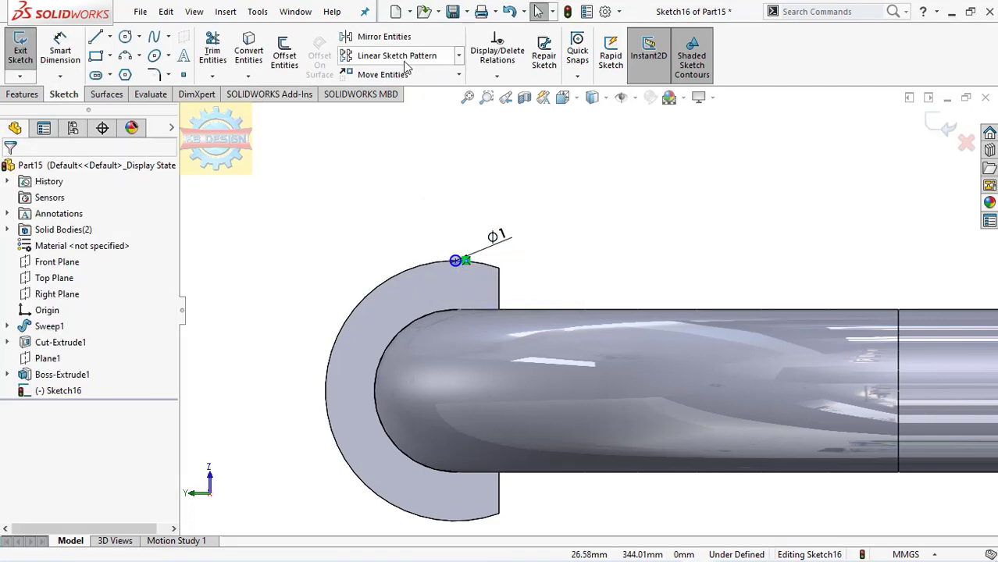
pyautogui.click(458, 56)
# Step: Abandon the first pattern attempt and add a sketch point at the collar arc's centre
pyautogui.click(441, 93)
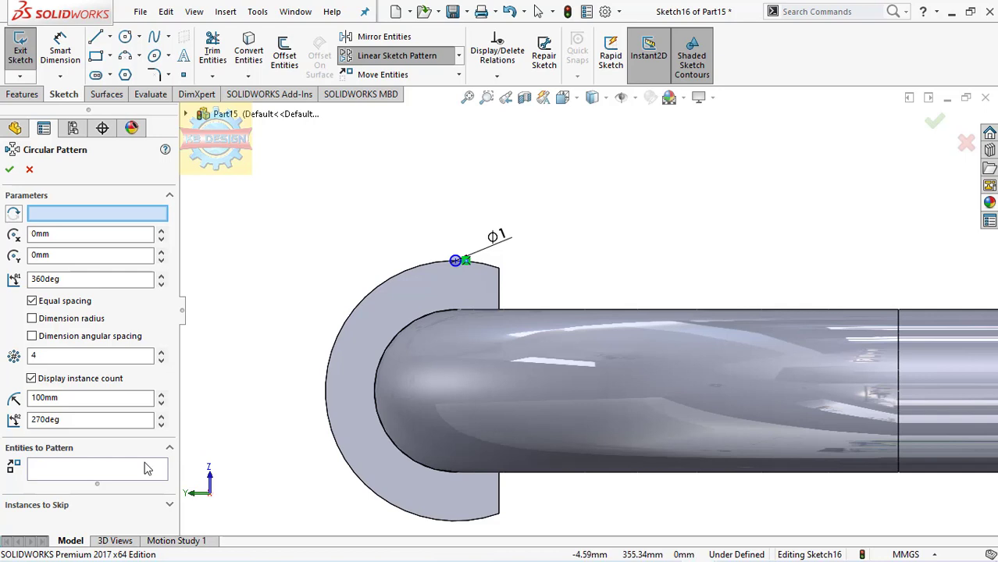
pyautogui.click(456, 261)
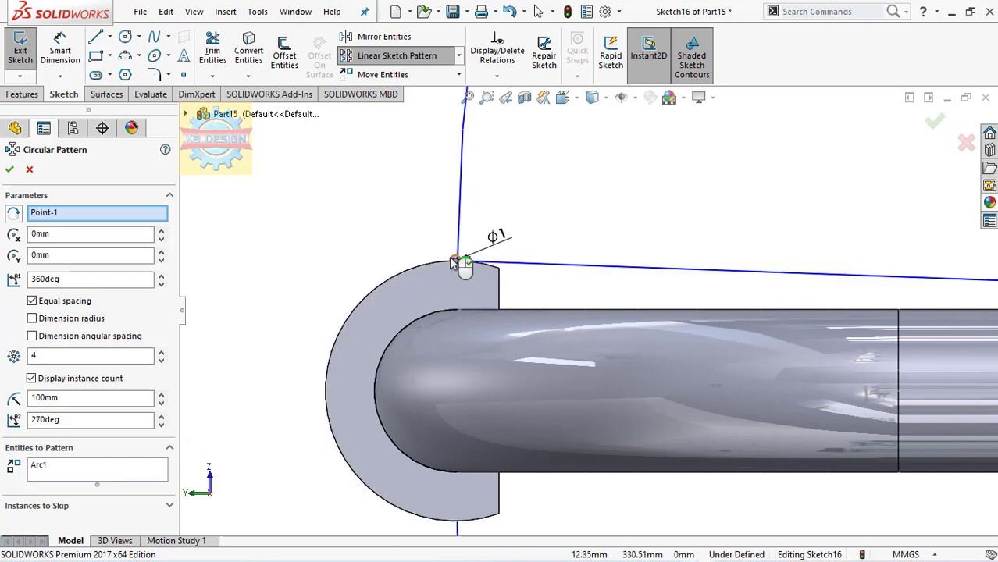
pyautogui.rightClick(131, 214)
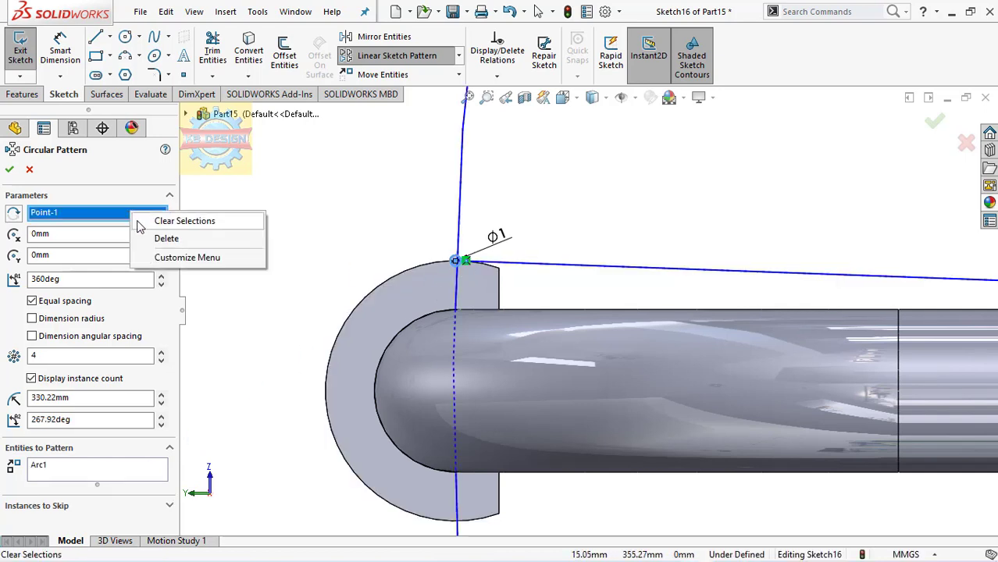
pyautogui.click(187, 218)
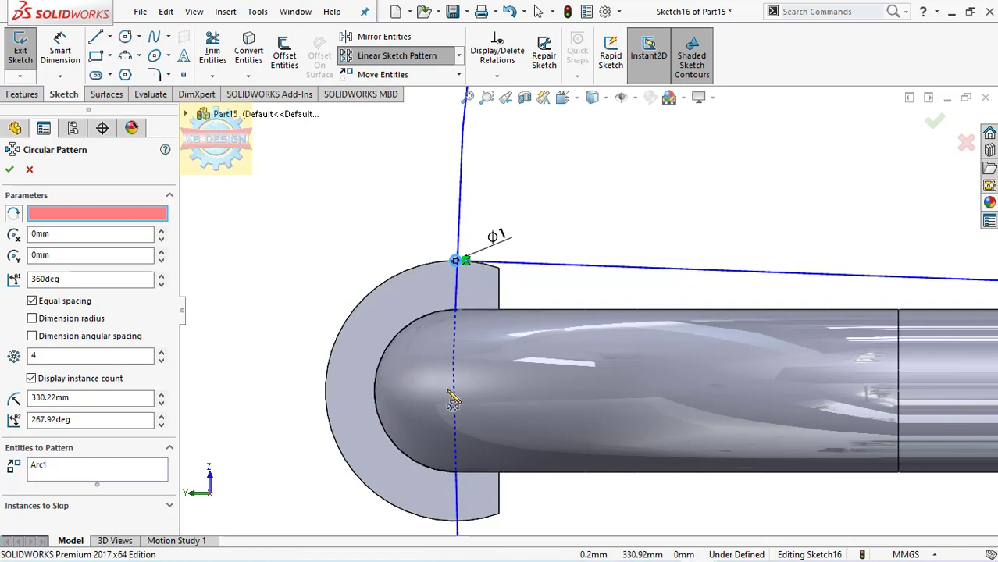
pyautogui.press('Escape')
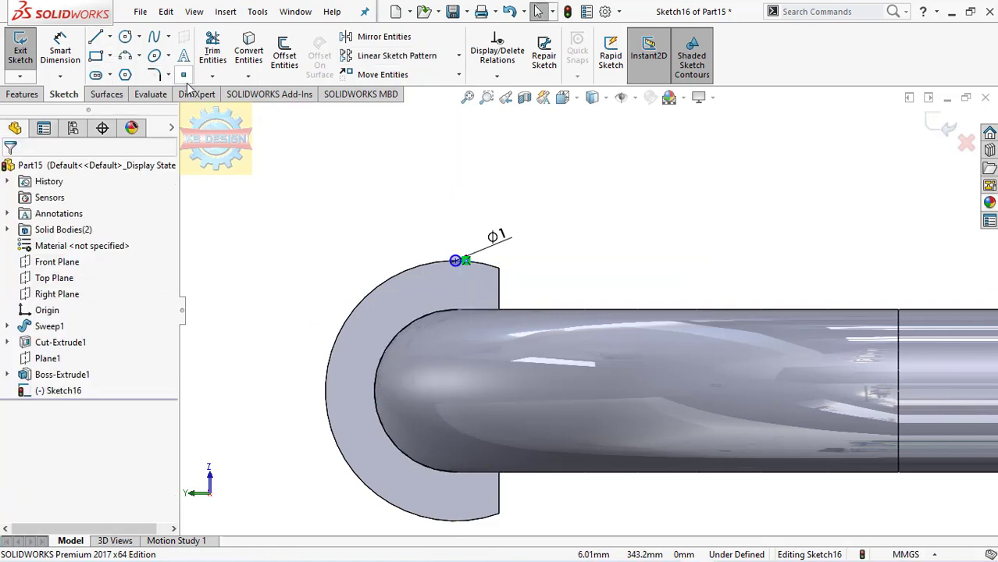
pyautogui.click(184, 75)
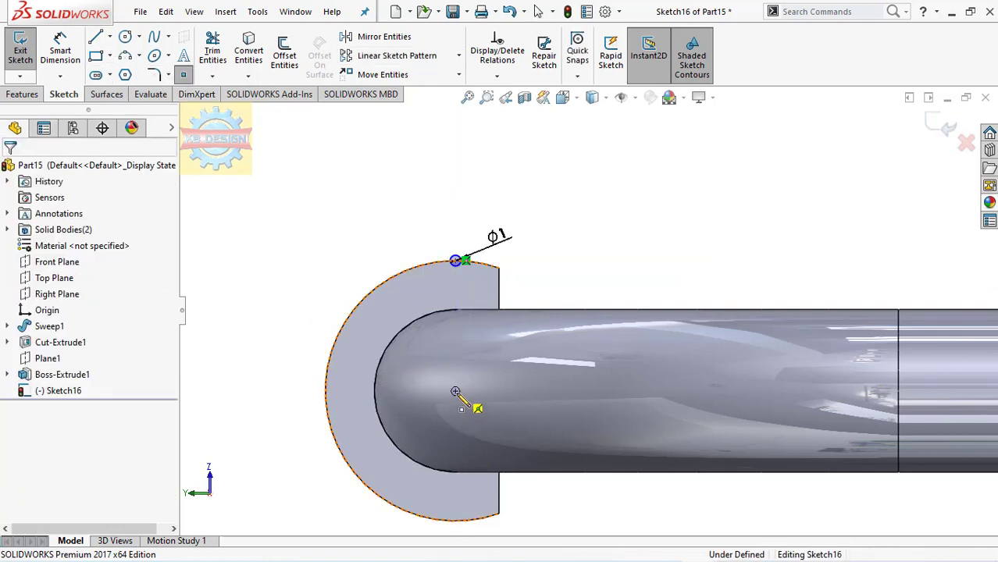
pyautogui.click(455, 391)
pyautogui.press('Escape')
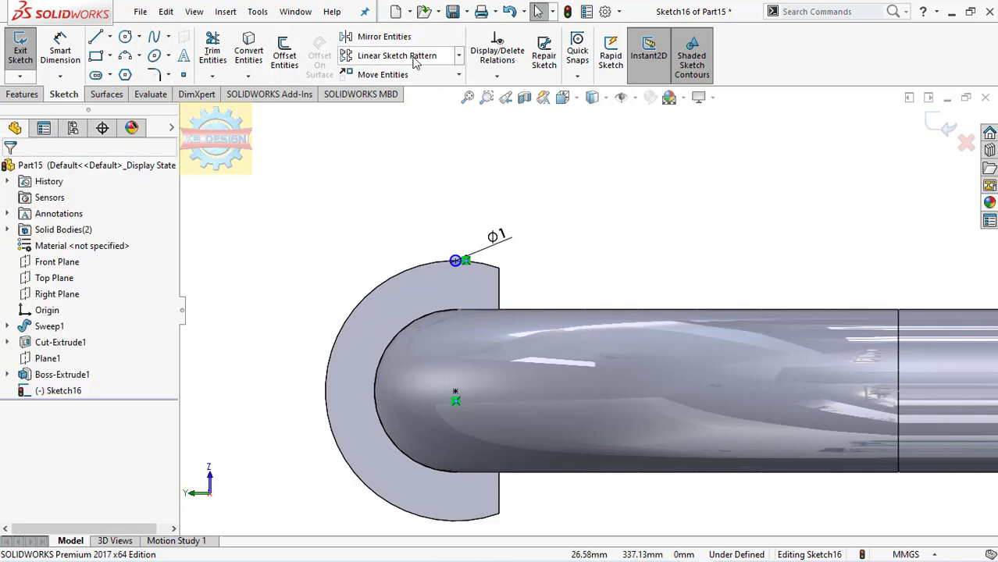
# Step: Set up a circular sketch pattern of circle Arc1 centred on Point6
pyautogui.click(458, 55)
pyautogui.click(409, 92)
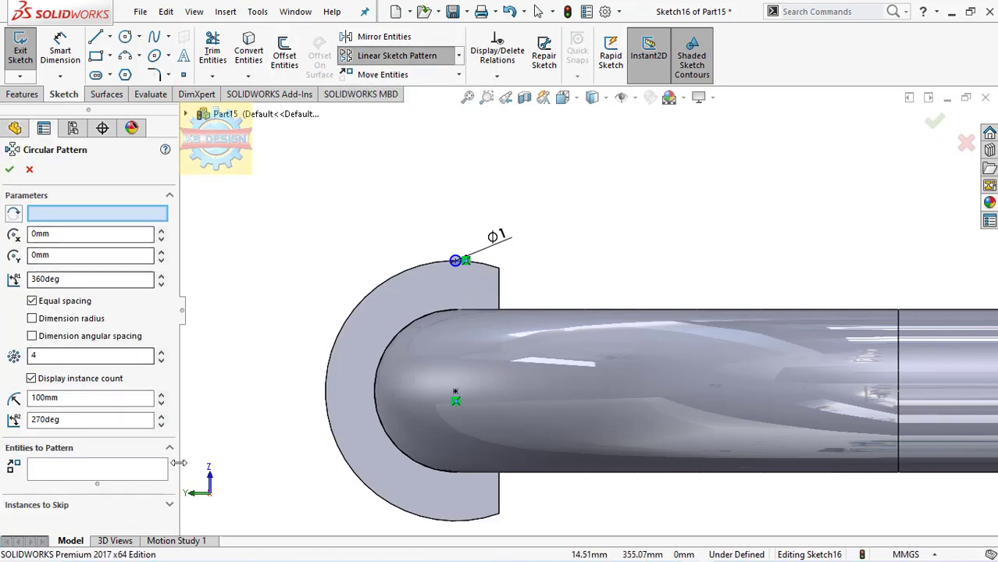
pyautogui.click(454, 392)
pyautogui.click(157, 465)
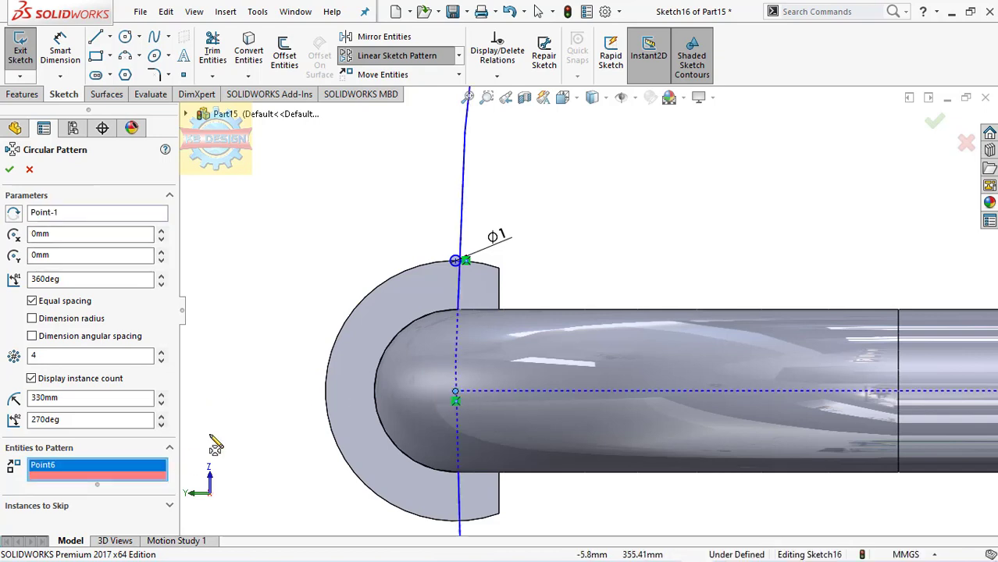
pyautogui.rightClick(163, 469)
pyautogui.click(216, 473)
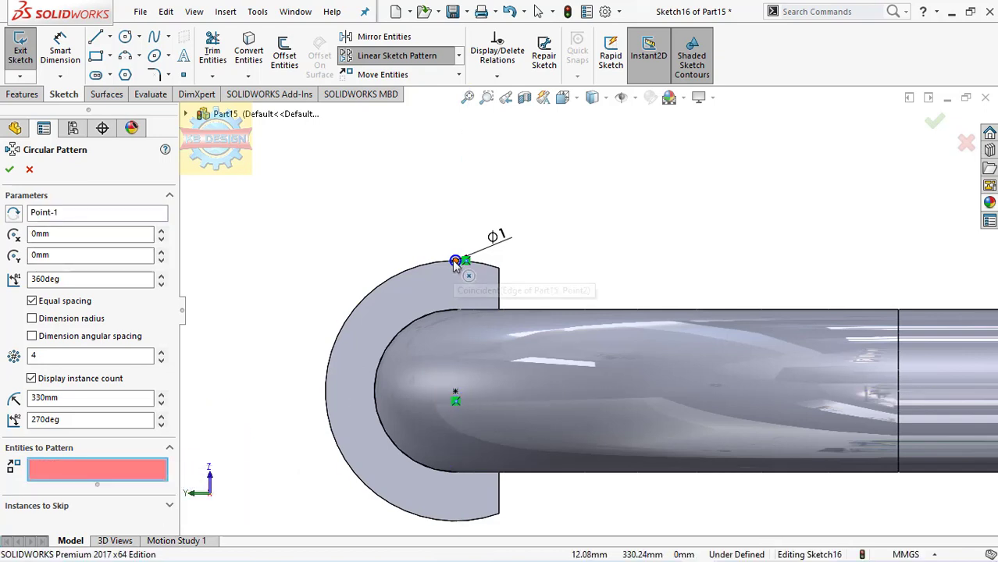
pyautogui.click(452, 261)
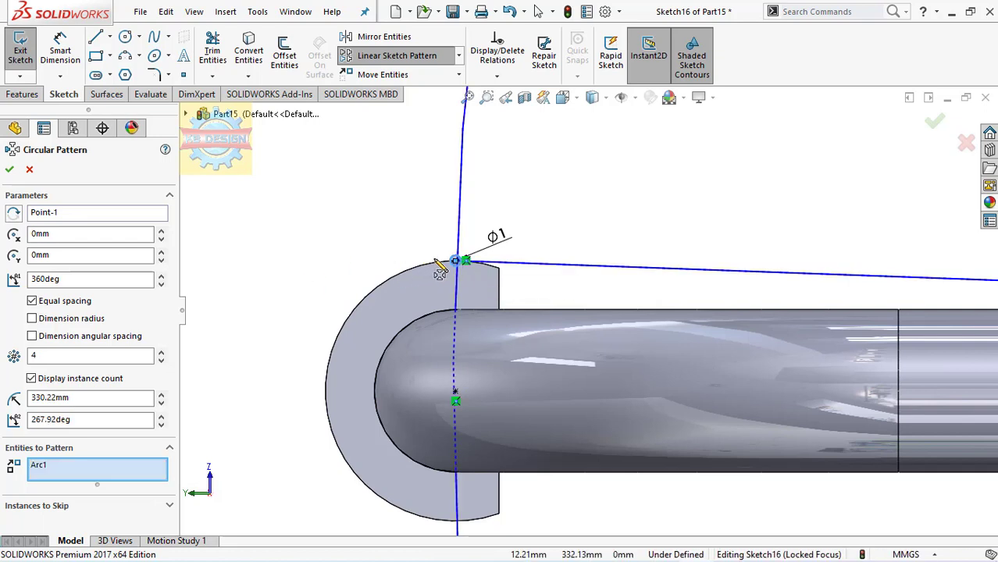
pyautogui.rightClick(149, 215)
pyautogui.click(195, 221)
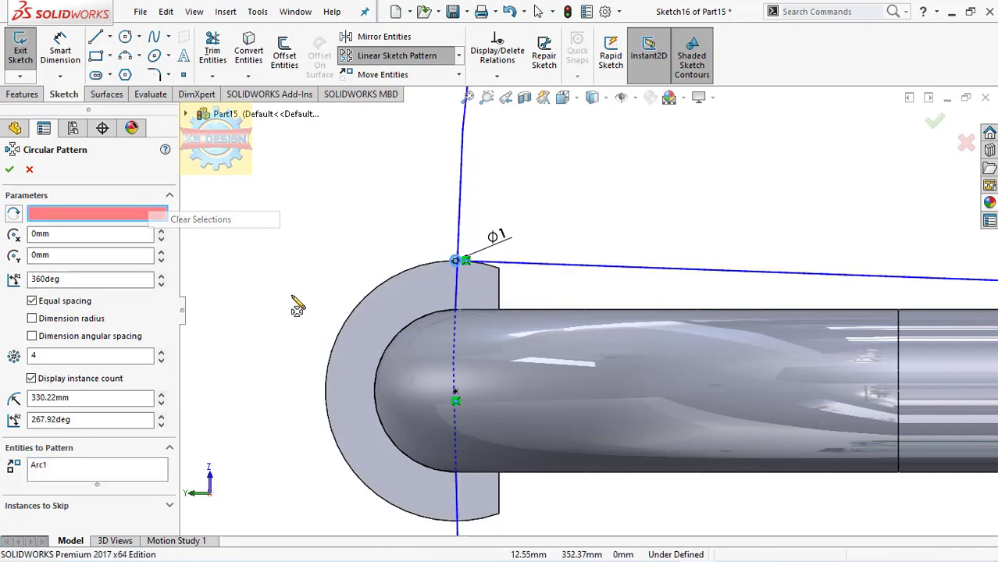
pyautogui.click(458, 396)
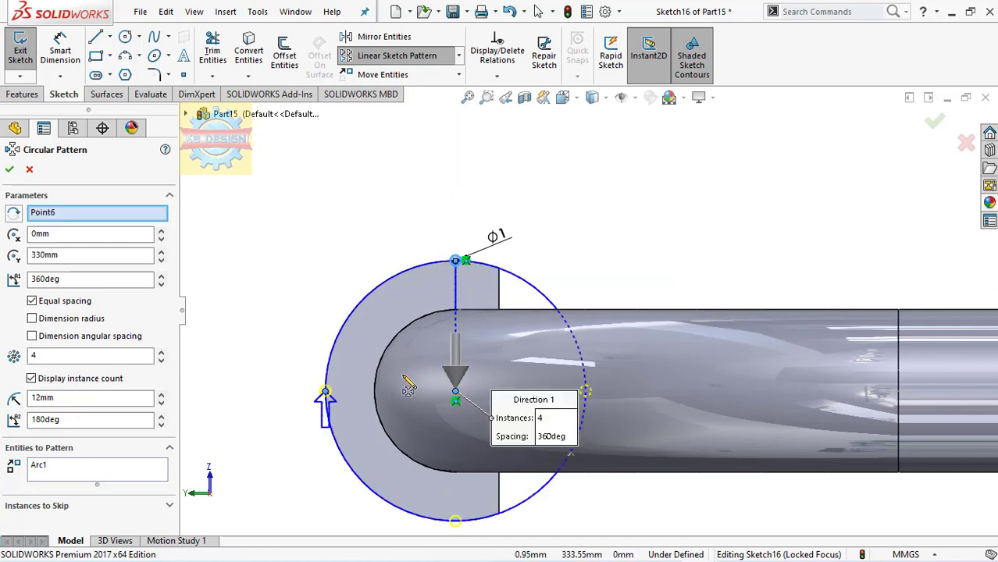
# Step: Reduce the pattern to 10 equally spaced instances over 360° and confirm it
pyautogui.click(40, 357)
pyautogui.write('16')
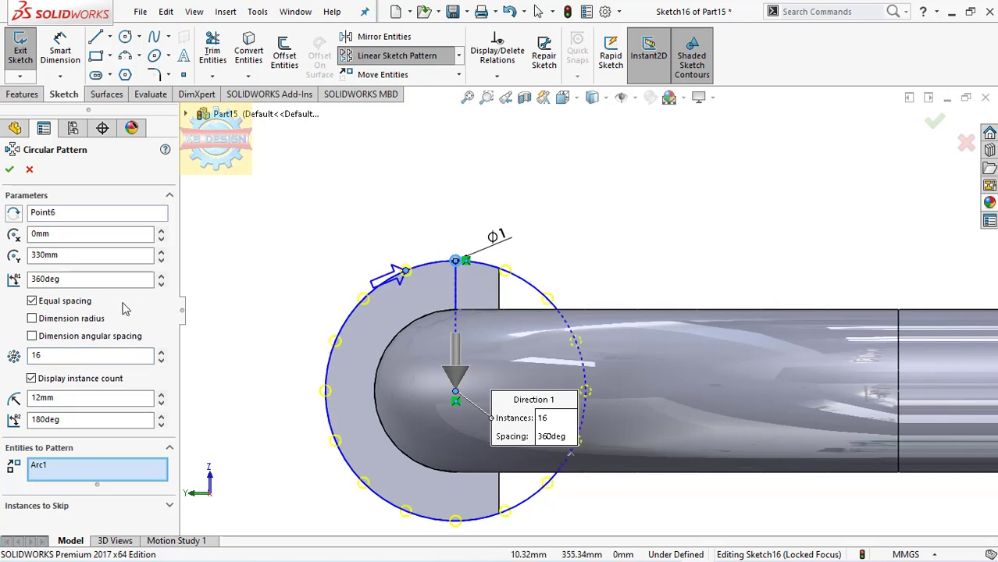
pyautogui.click(161, 360)
pyautogui.click(161, 360)
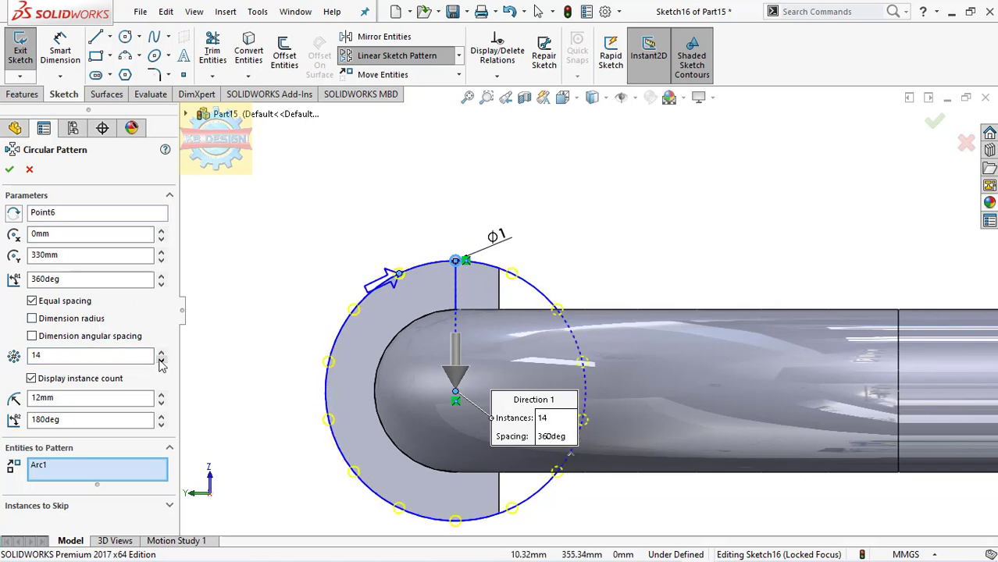
pyautogui.click(160, 359)
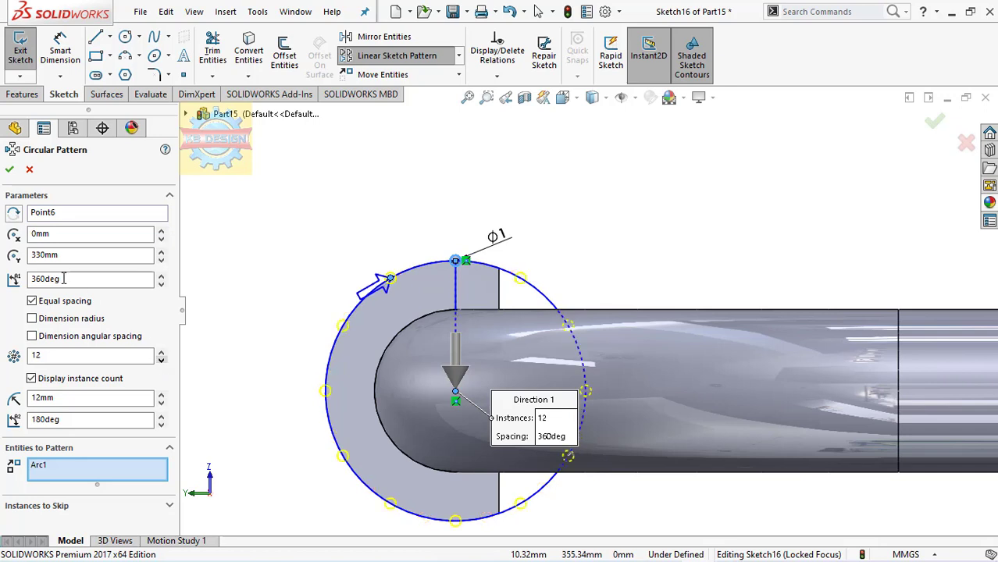
pyautogui.click(161, 362)
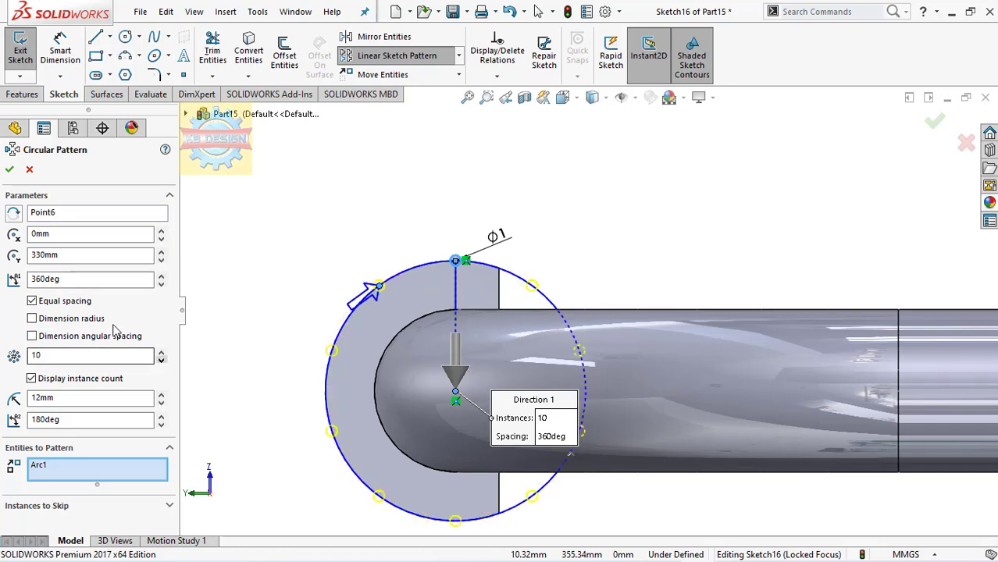
pyautogui.click(11, 169)
pyautogui.click(206, 67)
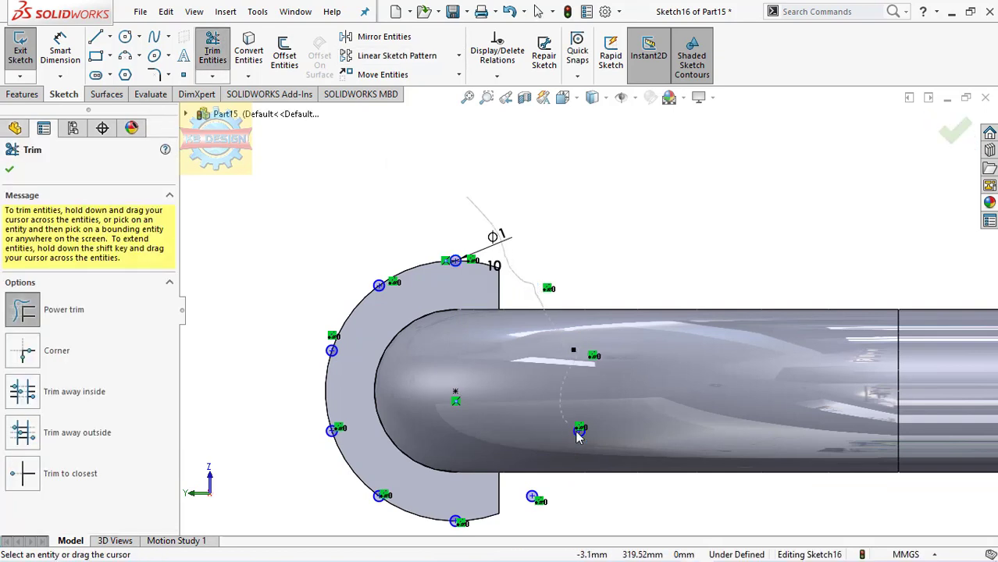
# Step: Trim away the stray sketch geometry around the rim circles
pyautogui.moveTo(578, 435); pyautogui.dragTo(578, 439)
pyautogui.moveTo(528, 502); pyautogui.dragTo(529, 504)
pyautogui.click(9, 169)
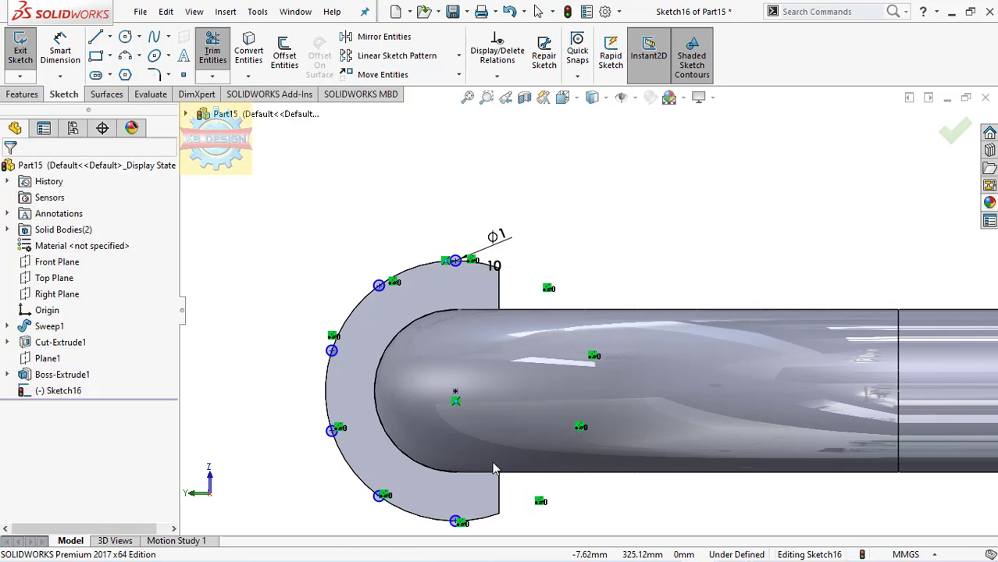
# Step: Extrude the ten rim circles 25 mm in the reversed direction as rib bosses
pyautogui.click(8, 94)
pyautogui.click(26, 51)
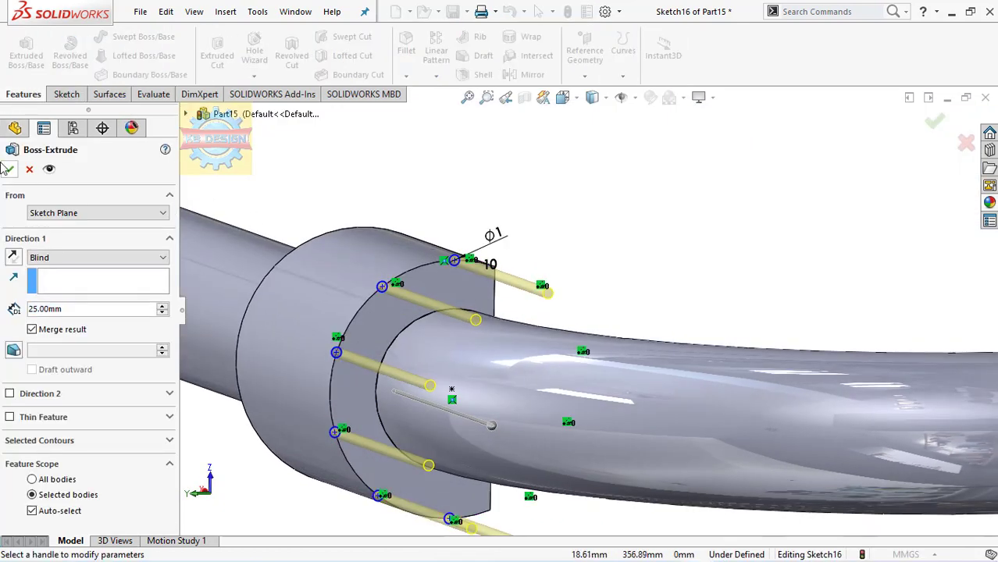
pyautogui.click(12, 257)
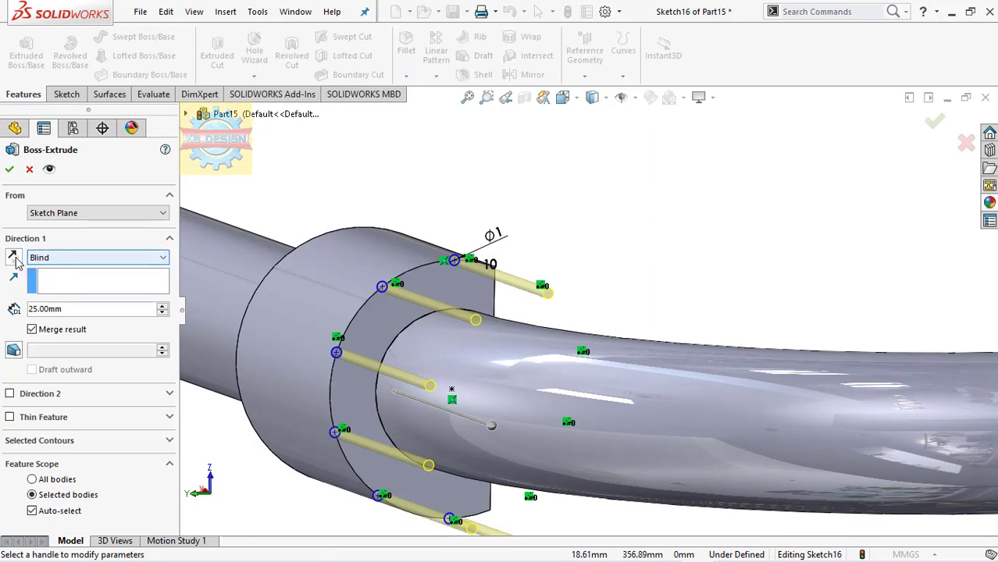
pyautogui.click(9, 170)
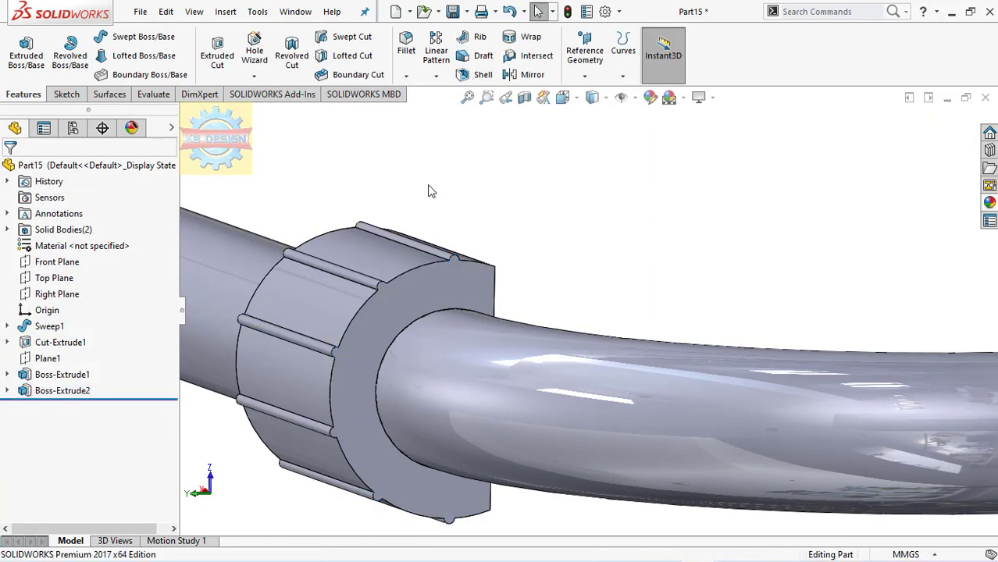
# Step: Mirror the ribbed collar body about the Right Plane and orbit to check both collars
pyautogui.click(467, 96)
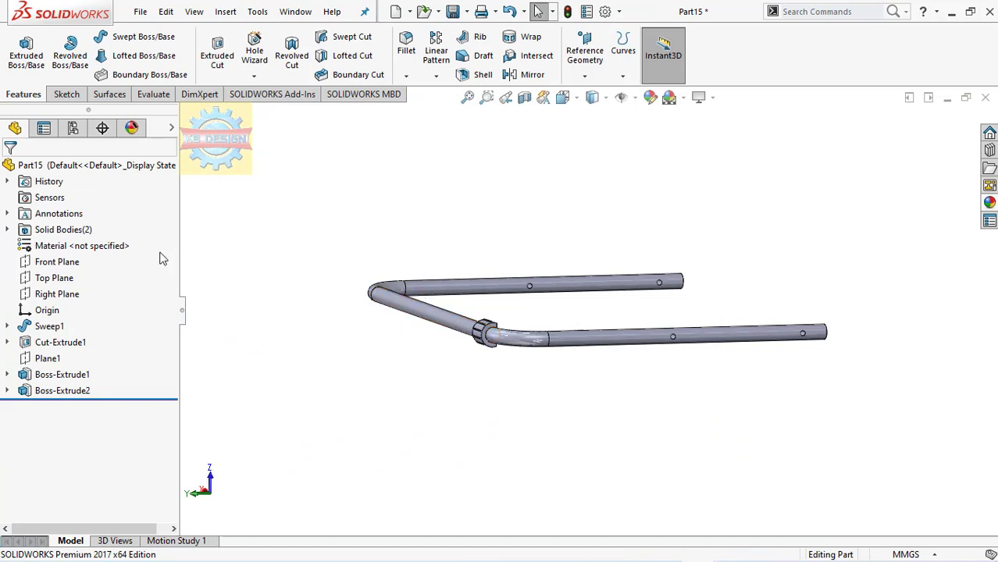
pyautogui.click(74, 294)
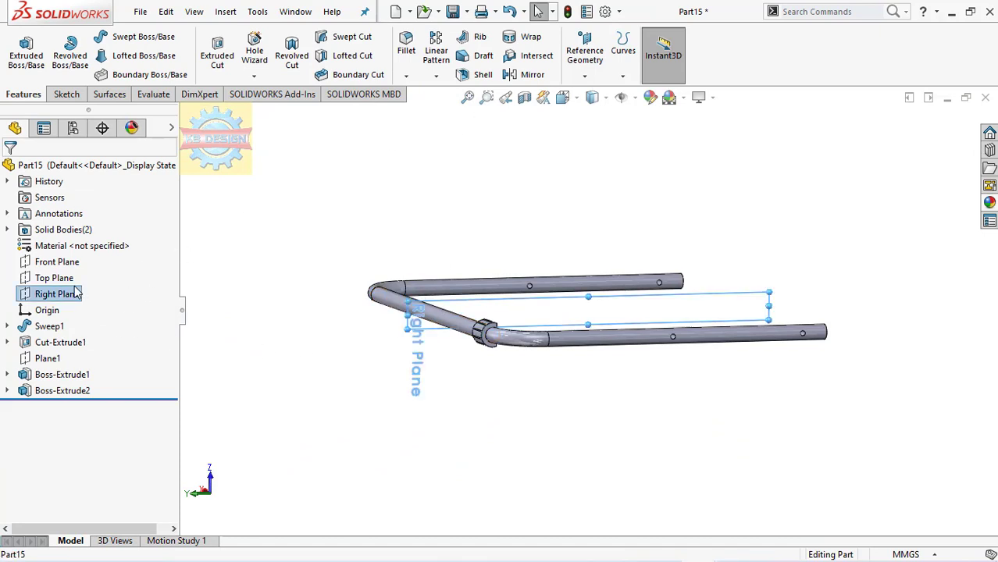
pyautogui.click(528, 74)
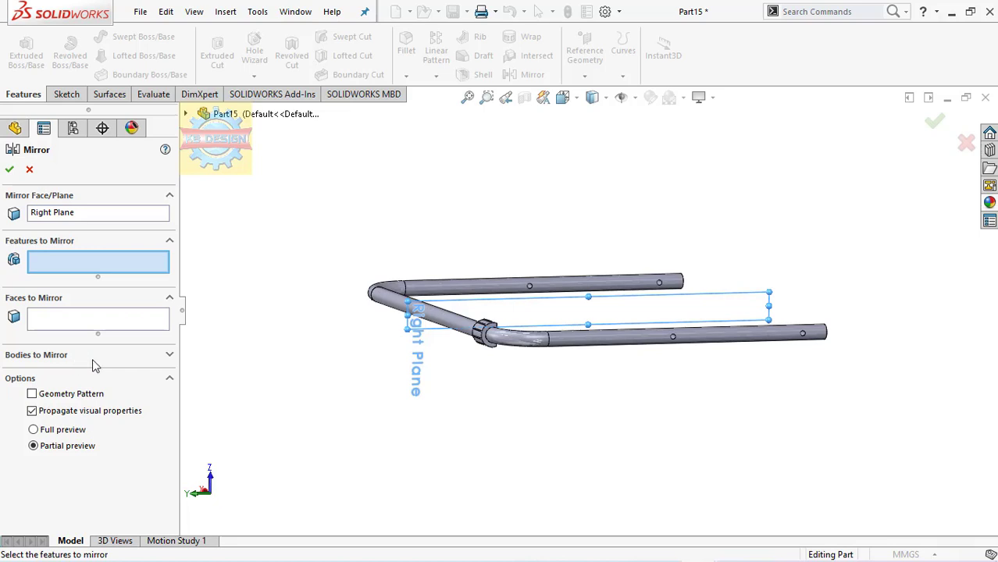
pyautogui.click(167, 356)
pyautogui.click(483, 347)
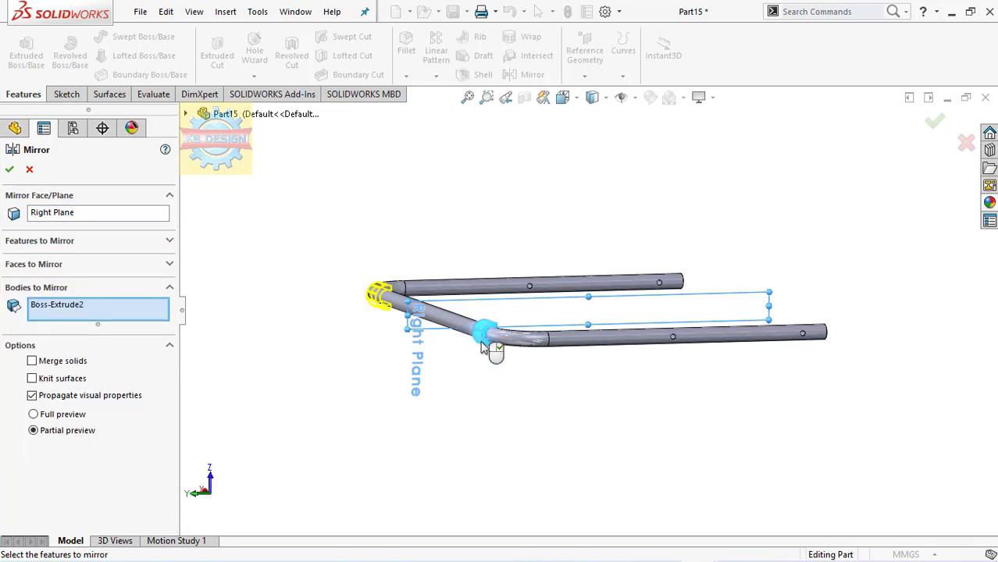
pyautogui.click(9, 171)
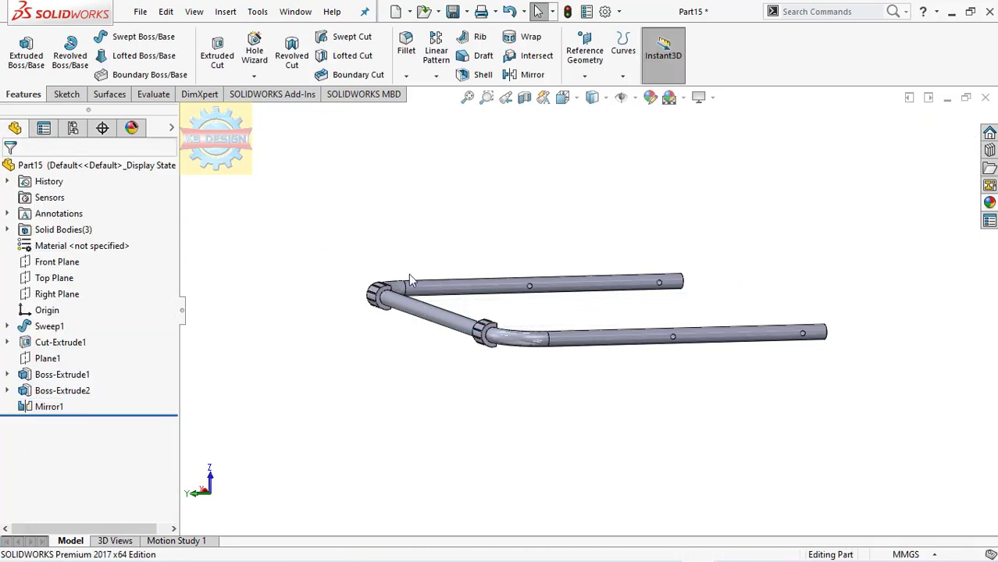
pyautogui.moveTo(408, 273)
pyautogui.mouseDown(button='middle')
pyautogui.moveTo(423, 330)
pyautogui.moveTo(416, 355)
pyautogui.mouseUp(button='middle')
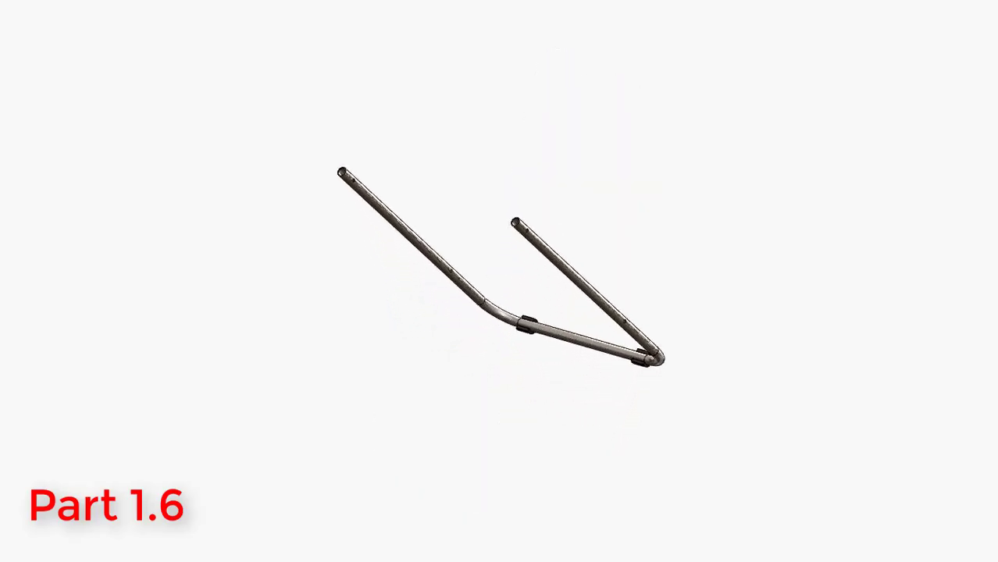
# Step: Sketch a rectangle above the origin on the new part's Front Plane
pyautogui.click(55, 245)
pyautogui.click(127, 221)
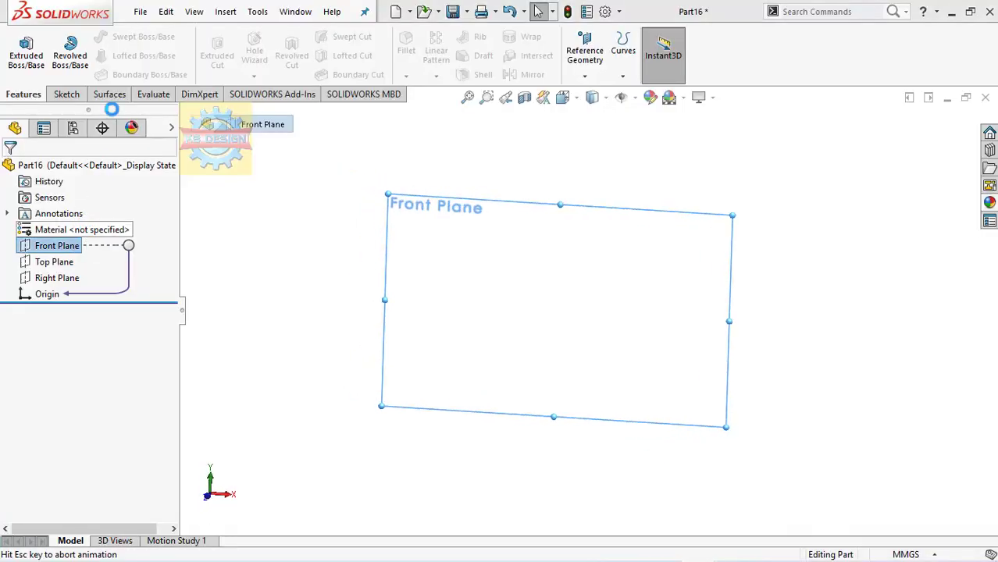
pyautogui.click(95, 55)
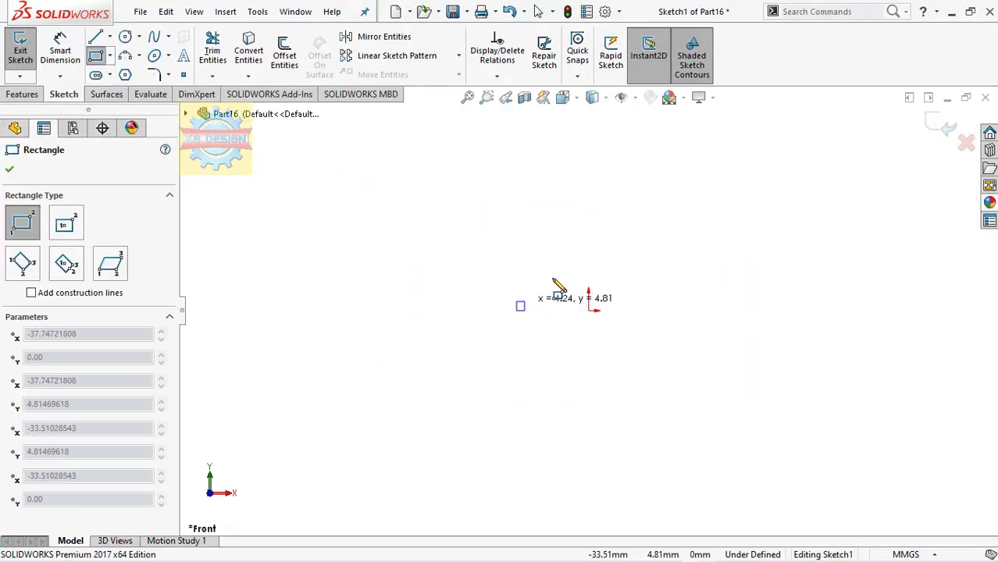
pyautogui.click(654, 169)
# Step: Add a relation centring the rectangle's bottom edge on the origin
pyautogui.click(496, 76)
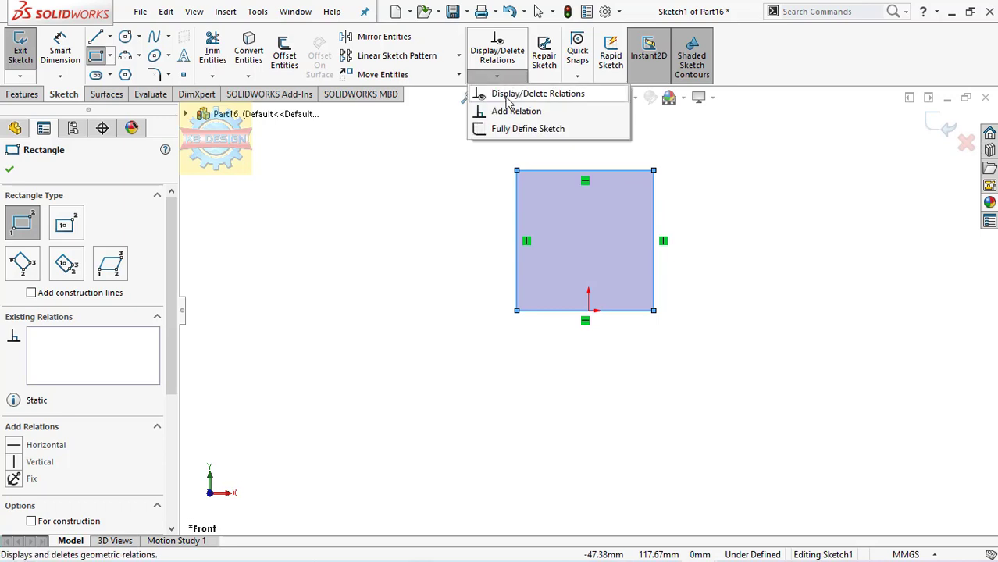
pyautogui.click(515, 111)
pyautogui.rightClick(127, 236)
pyautogui.click(180, 246)
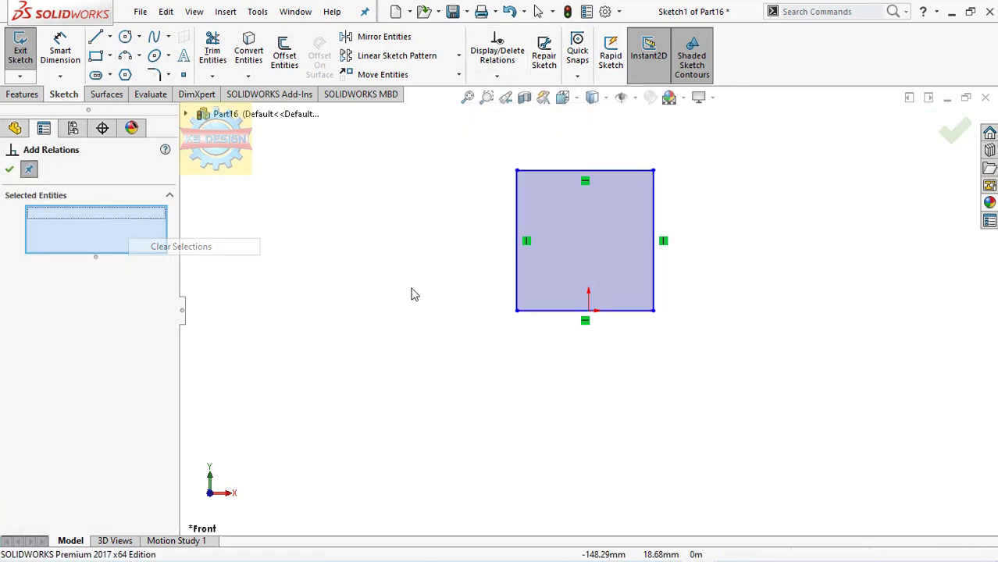
pyautogui.click(623, 311)
pyautogui.click(590, 311)
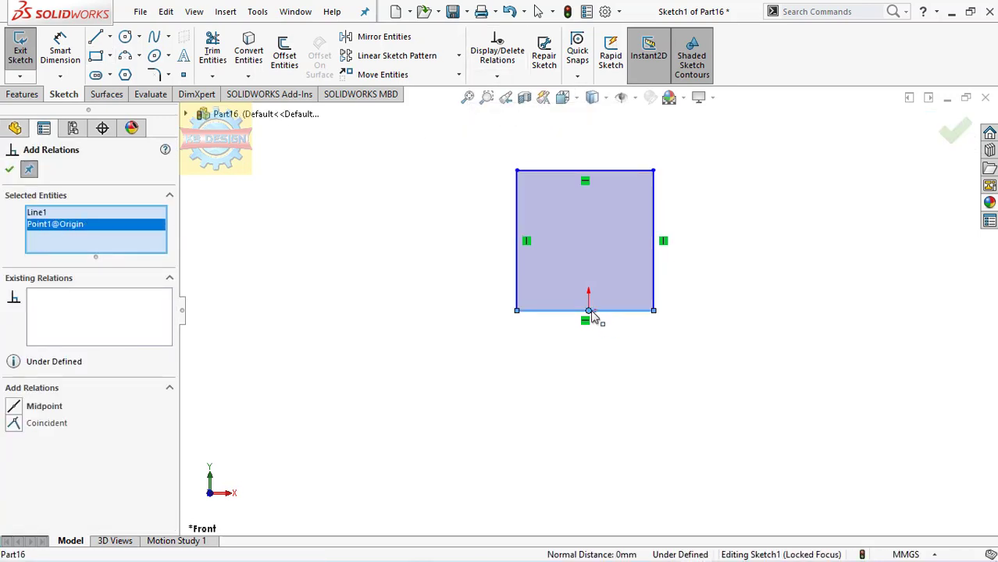
pyautogui.click(15, 409)
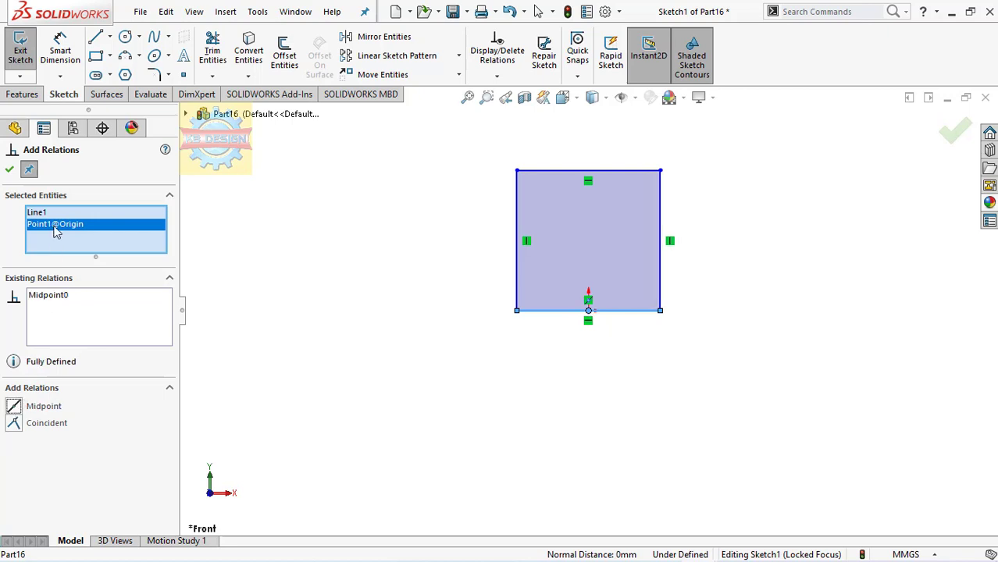
# Step: Dimension the rectangle 370 mm wide and 470 mm tall
pyautogui.click(47, 61)
pyautogui.click(545, 313)
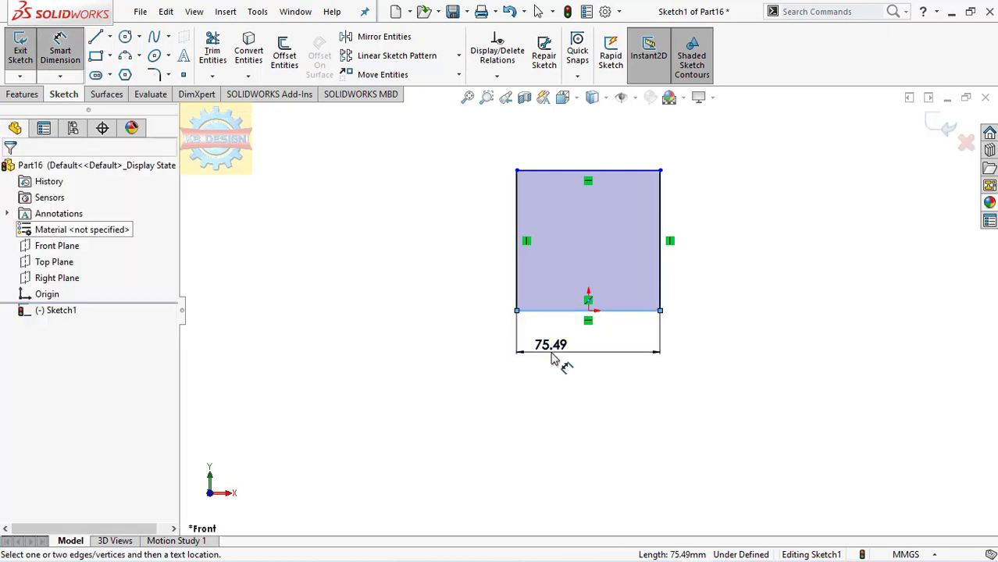
pyautogui.click(552, 356)
pyautogui.write('370')
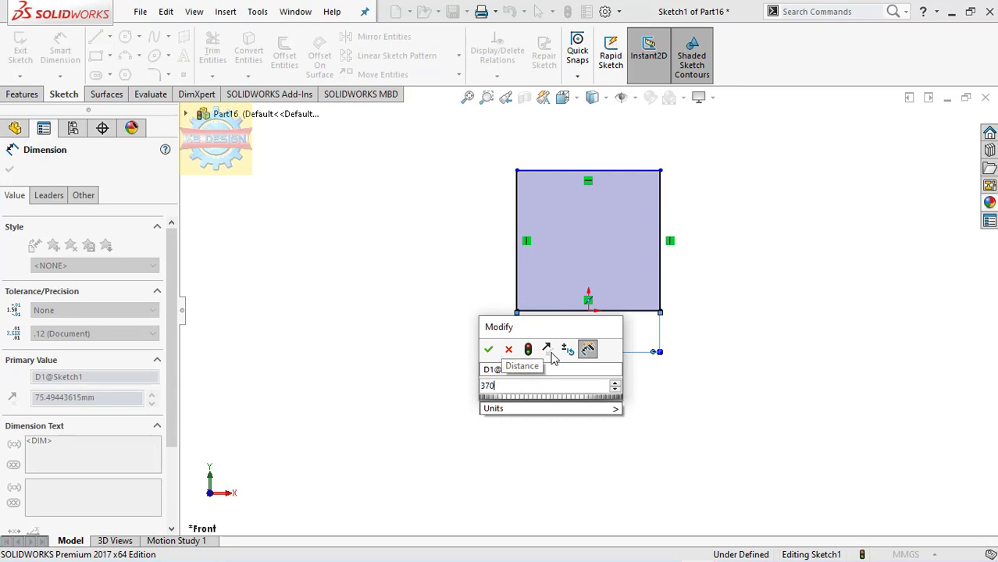
pyautogui.press('Return')
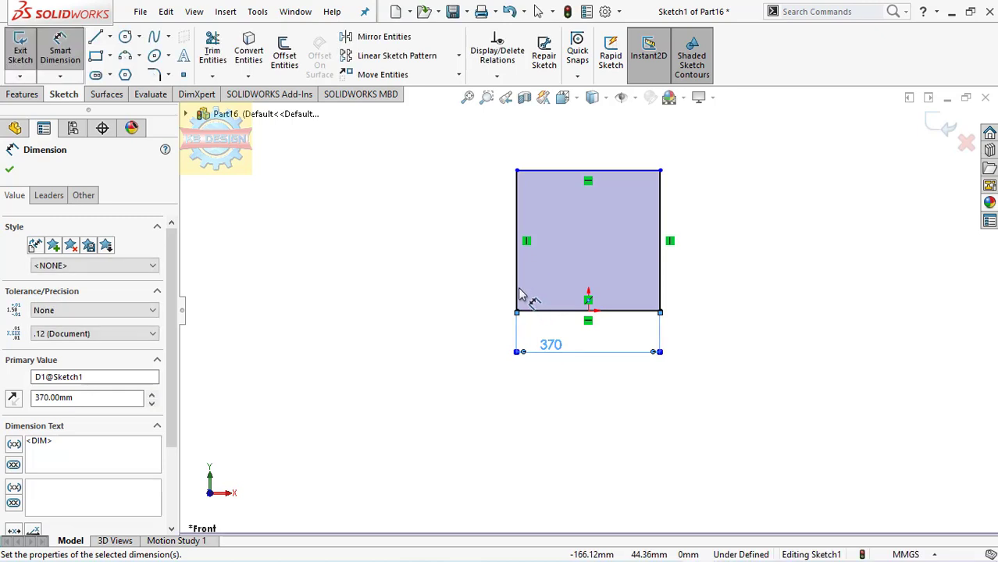
pyautogui.click(515, 291)
pyautogui.click(484, 286)
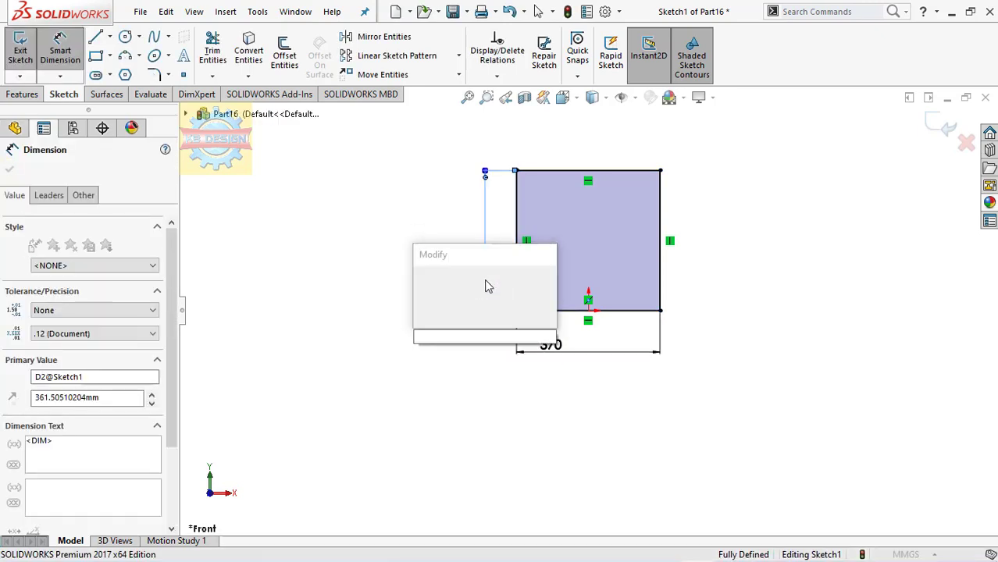
pyautogui.write('470')
pyautogui.press('Return')
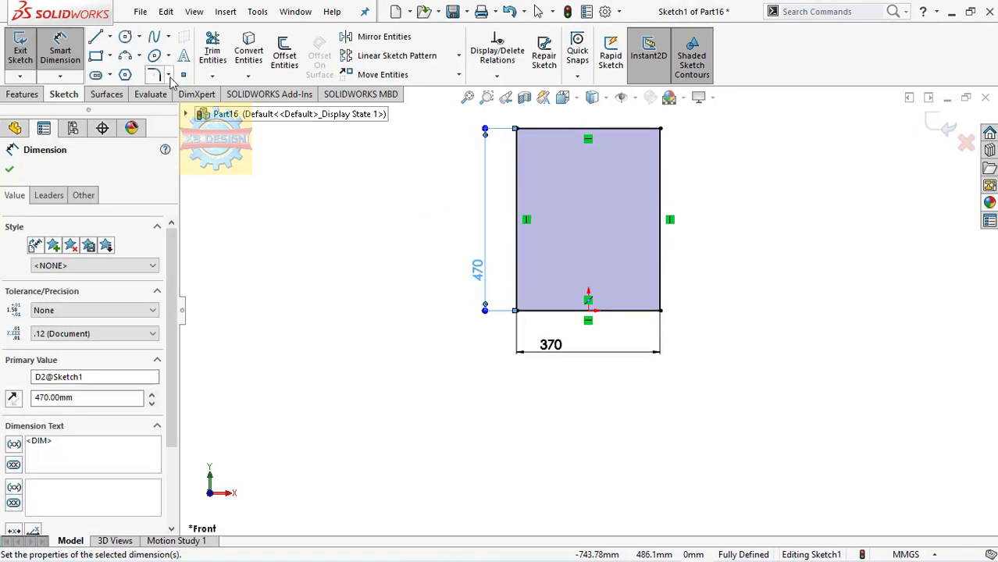
pyautogui.click(154, 75)
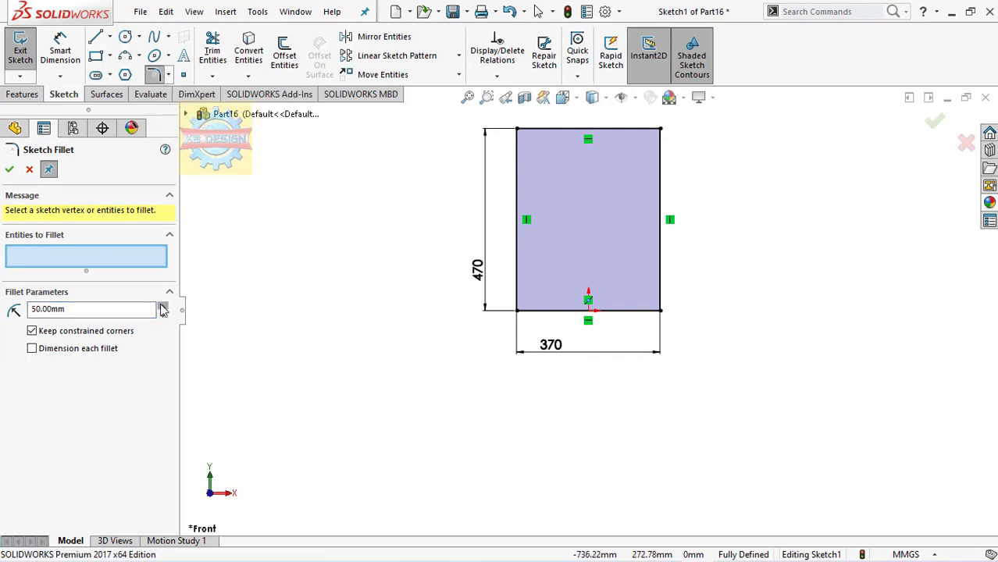
# Step: Round both top corners of the rectangle with R50 sketch fillets
pyautogui.click(519, 130)
pyautogui.click(586, 129)
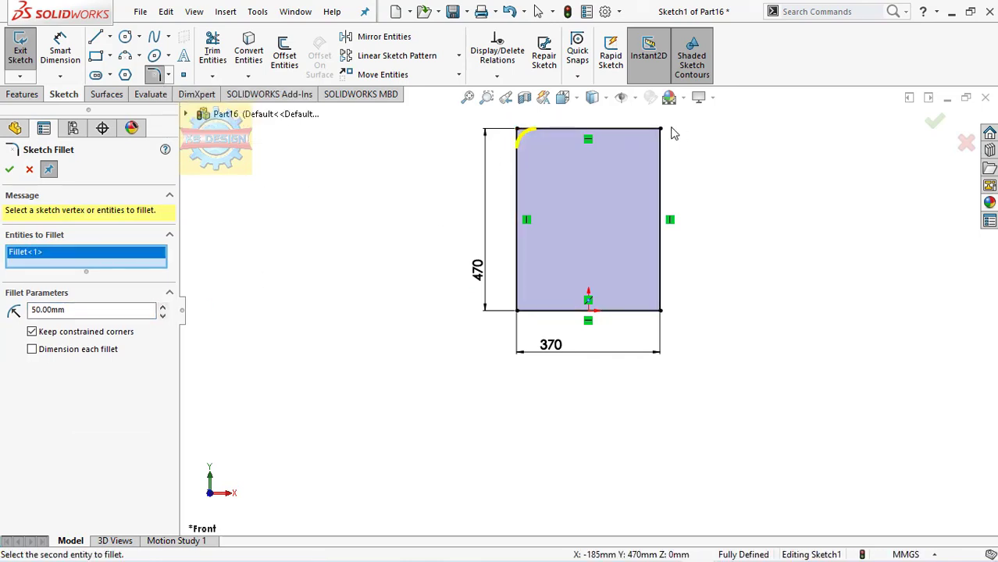
pyautogui.click(660, 131)
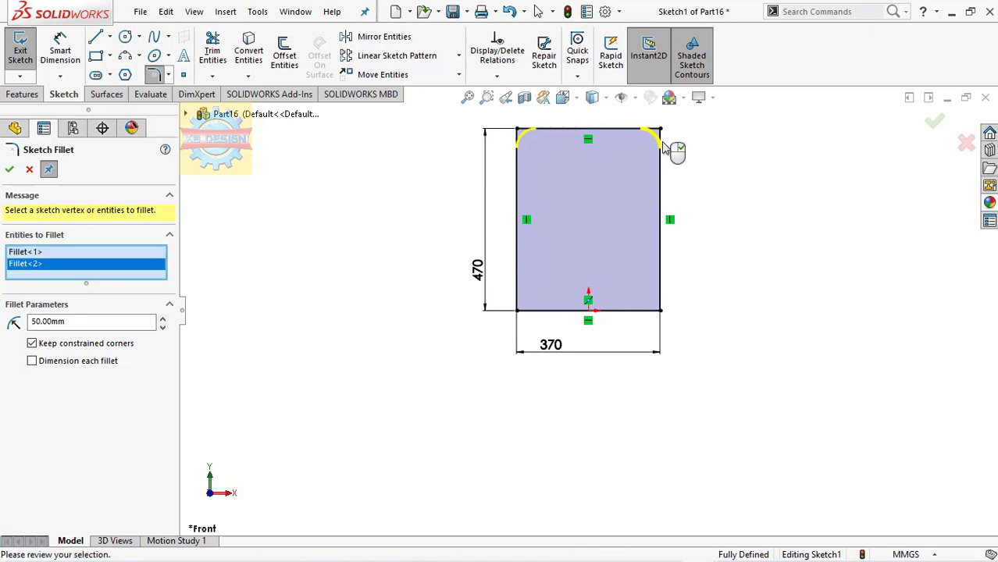
pyautogui.click(8, 168)
pyautogui.click(8, 169)
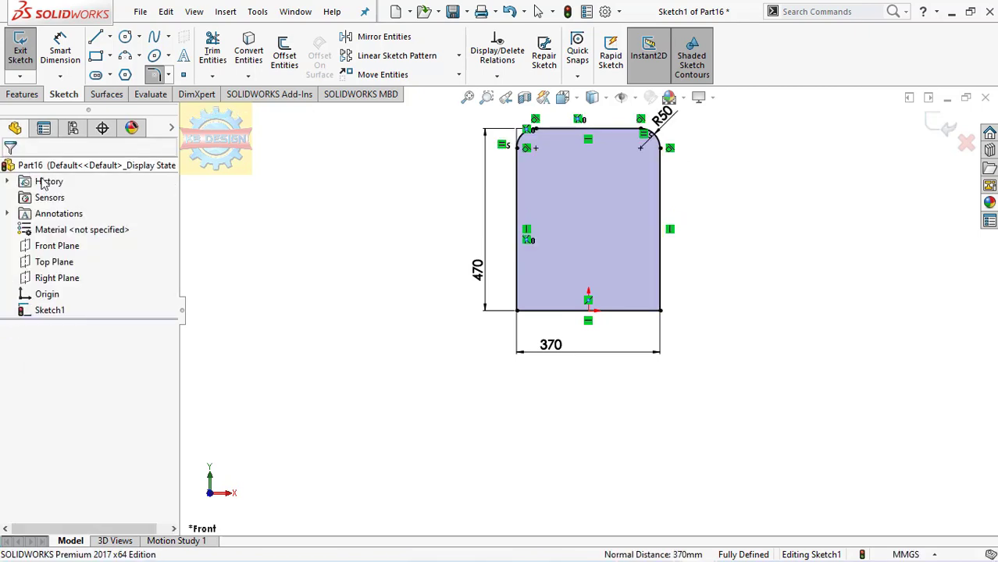
# Step: Convert the rectangle's bottom line into a construction line
pyautogui.click(541, 313)
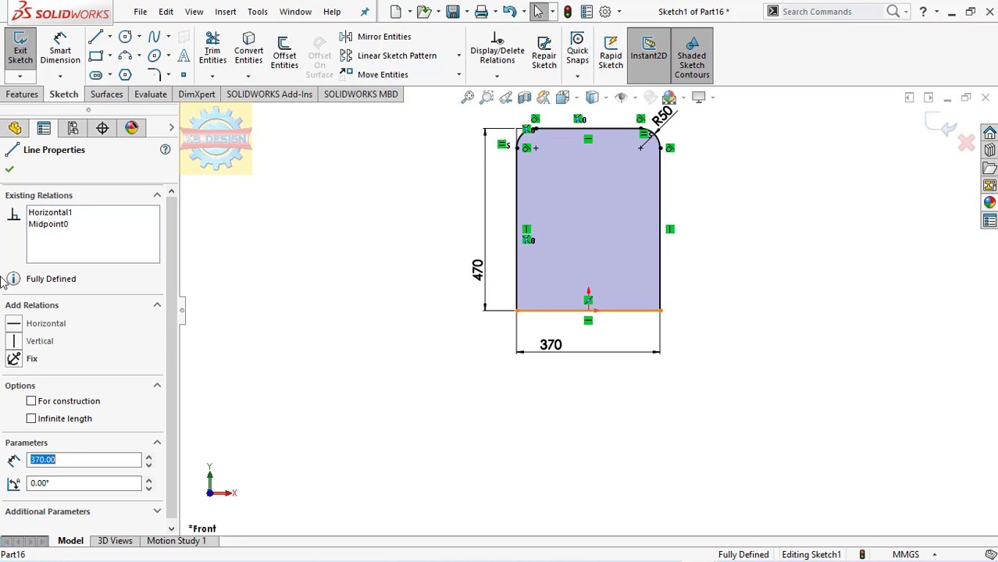
pyautogui.click(61, 404)
pyautogui.press('Escape')
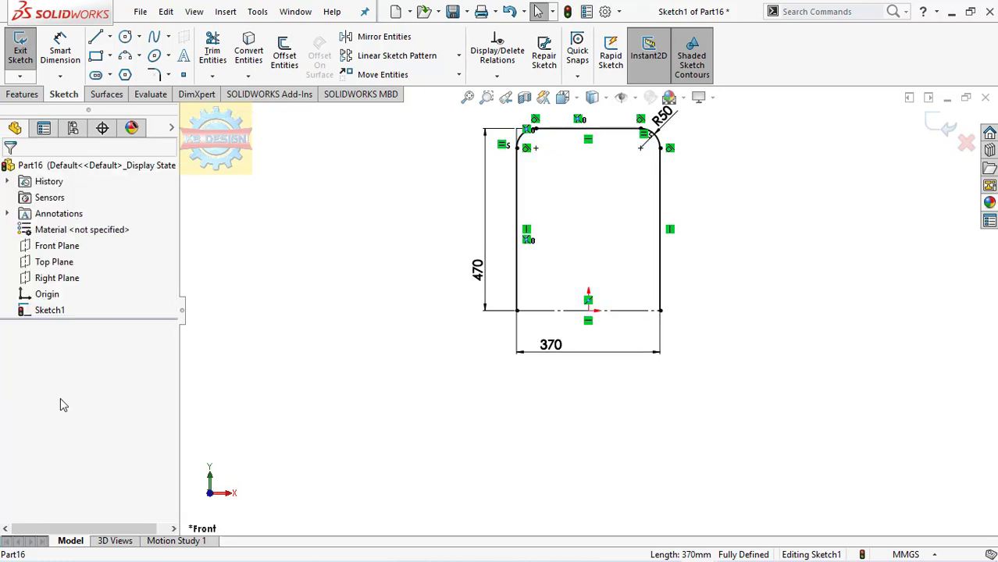
pyautogui.click(31, 94)
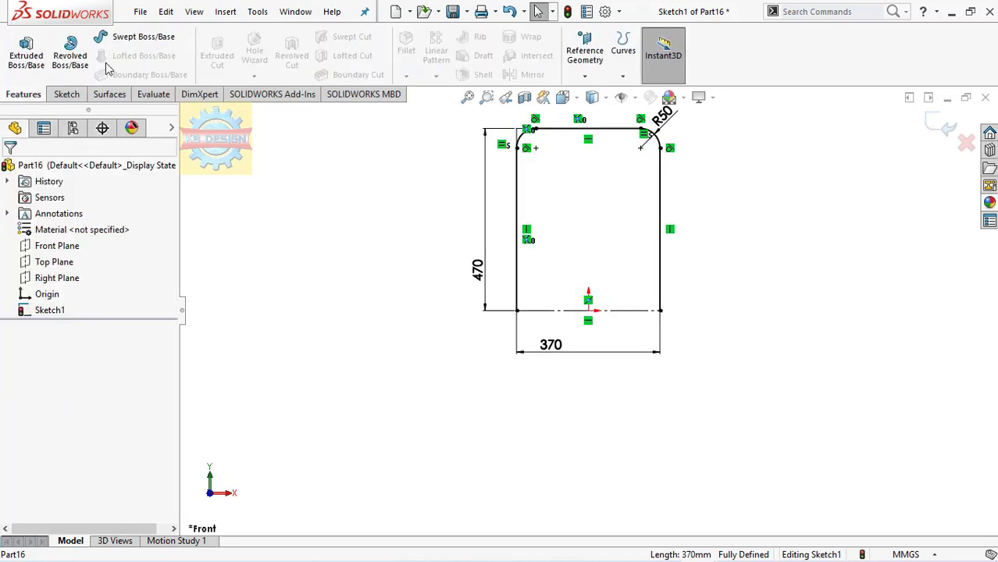
# Step: Sweep a Ø15 mm circular profile along the U-shaped Sketch1 path
pyautogui.click(134, 37)
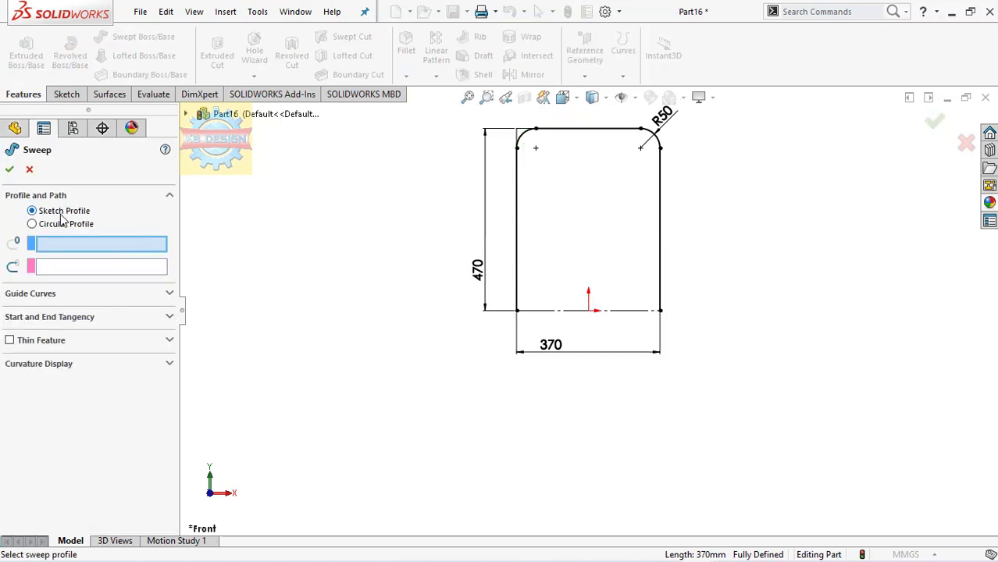
pyautogui.click(64, 224)
pyautogui.doubleClick(57, 265)
pyautogui.write('1')
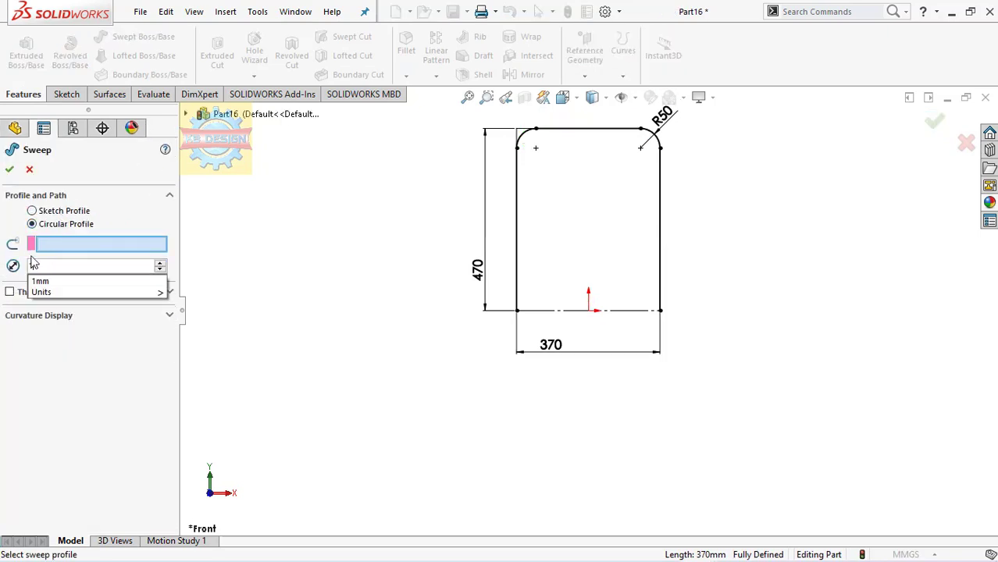
pyautogui.write('5')
pyautogui.press('Return')
pyautogui.click(514, 239)
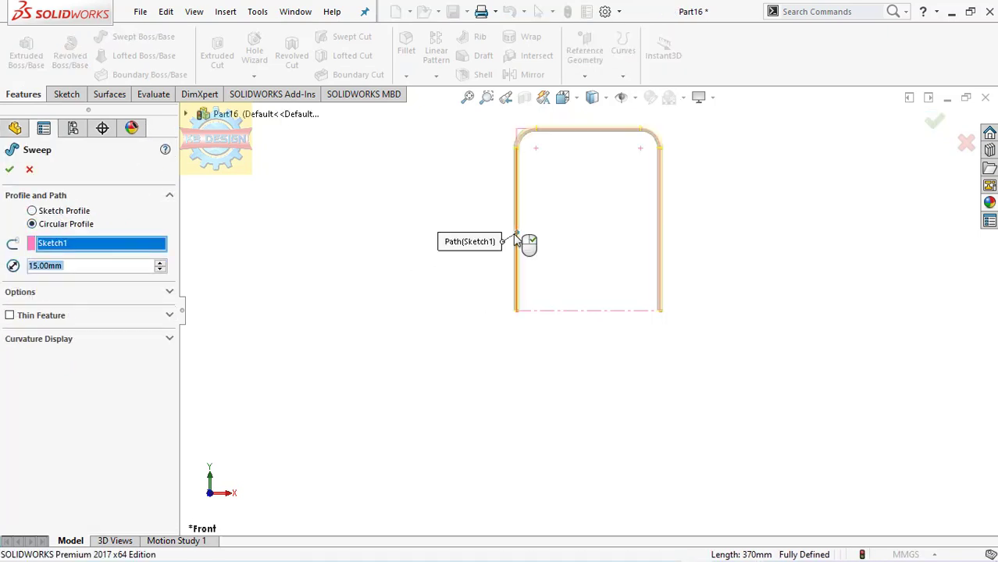
pyautogui.click(12, 170)
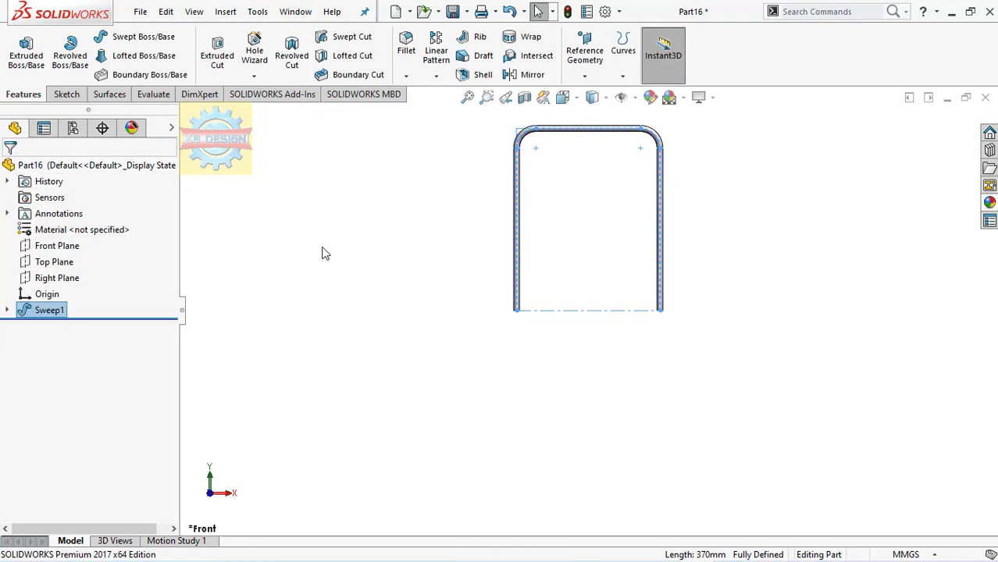
pyautogui.click(55, 278)
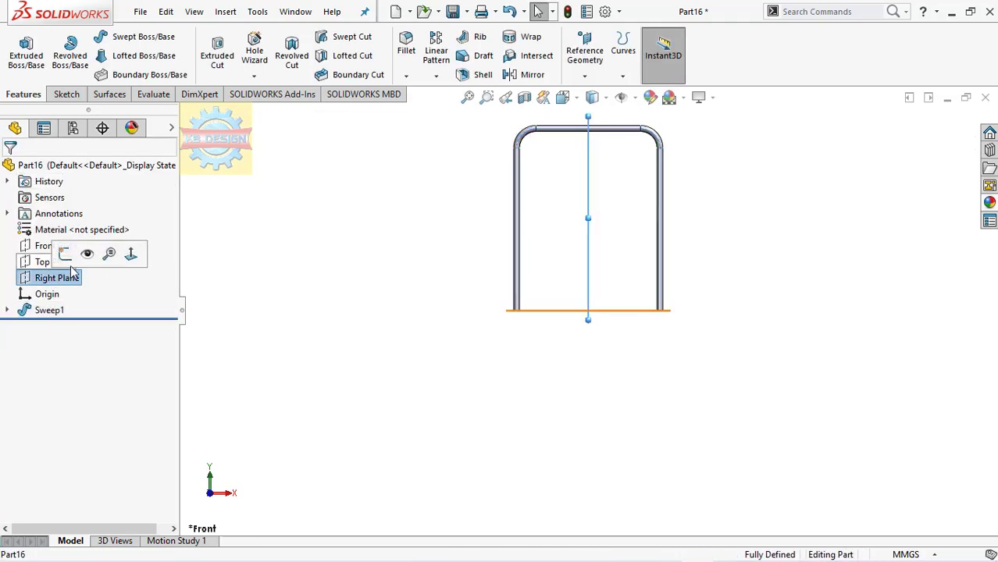
# Step: Start a Right Plane sketch in Left view and draw two circles on the tube axis
pyautogui.click(68, 253)
pyautogui.moveTo(454, 331); pyautogui.dragTo(575, 205, button='middle')
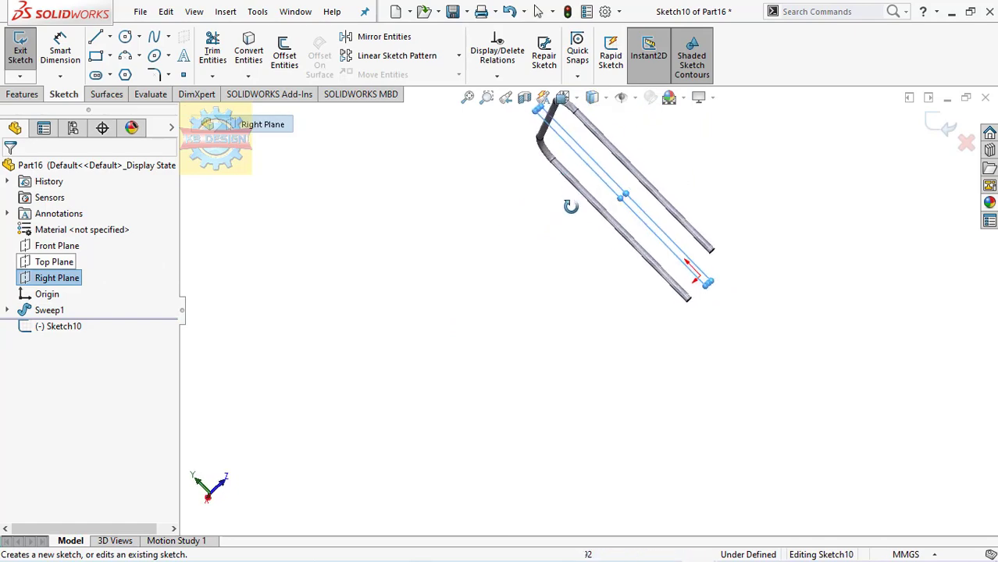
pyautogui.press('space')
pyautogui.hotkey('ctrl', '4')
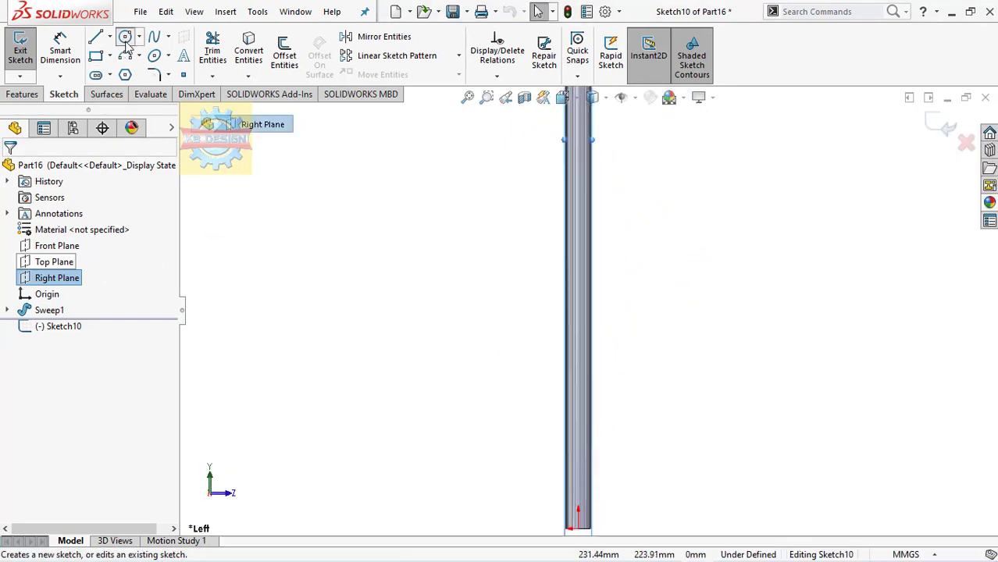
pyautogui.click(124, 37)
pyautogui.click(578, 275)
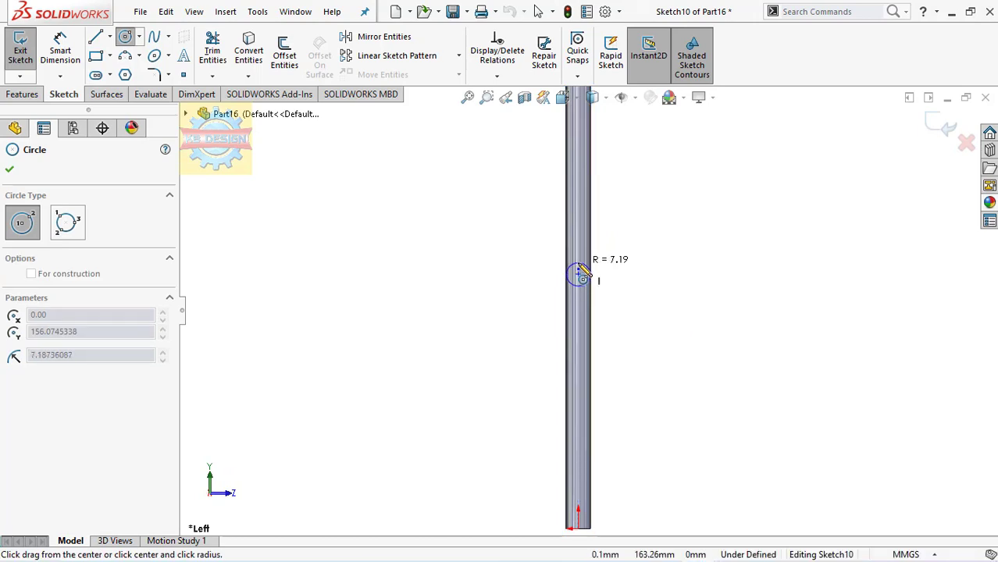
pyautogui.click(579, 271)
pyautogui.click(579, 469)
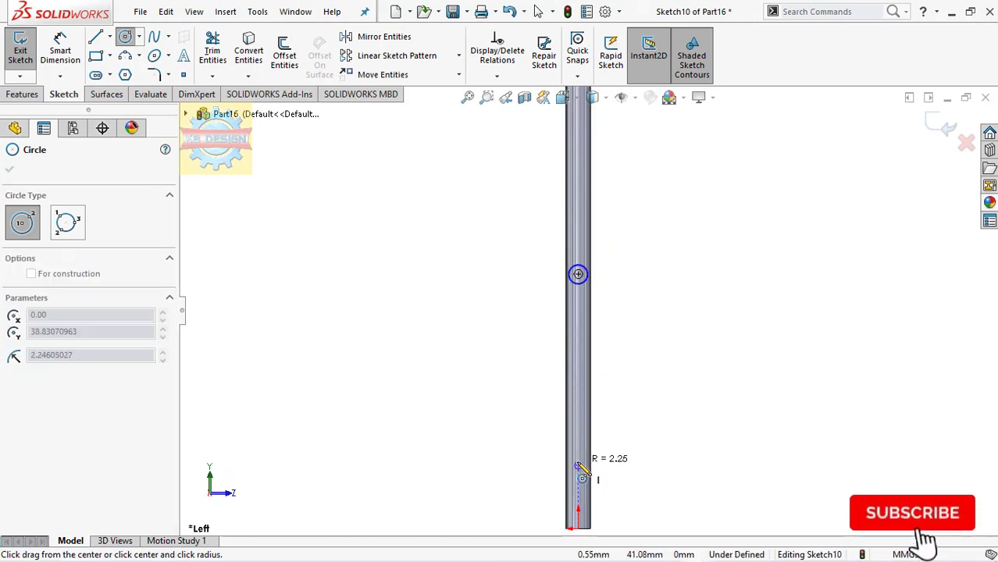
pyautogui.click(582, 467)
# Step: Dimension the circle centres 25 mm and 320 mm from the origin
pyautogui.moveTo(582, 466); pyautogui.dragTo(582, 406, button='right')
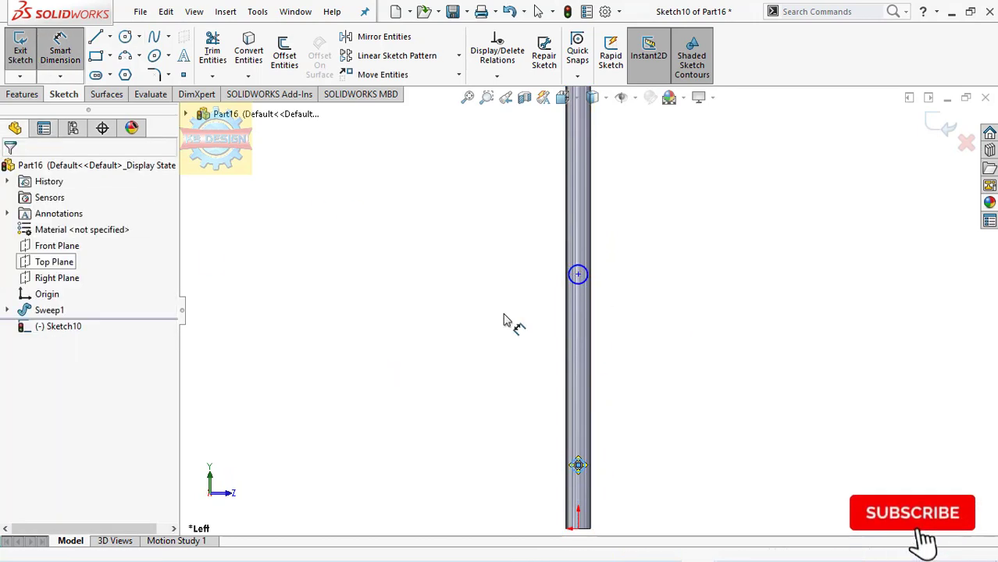
pyautogui.click(579, 466)
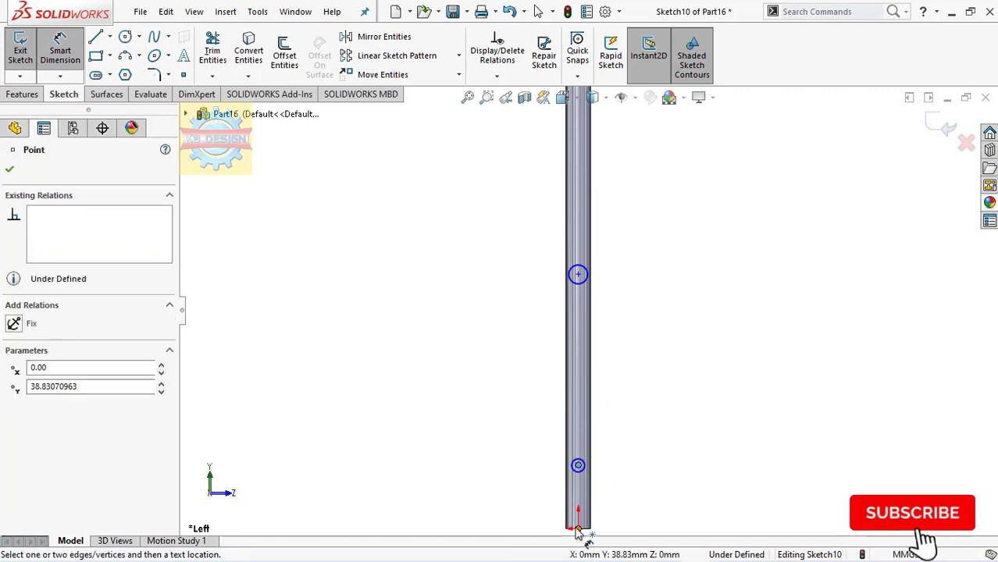
pyautogui.click(577, 531)
pyautogui.click(532, 503)
pyautogui.write('25')
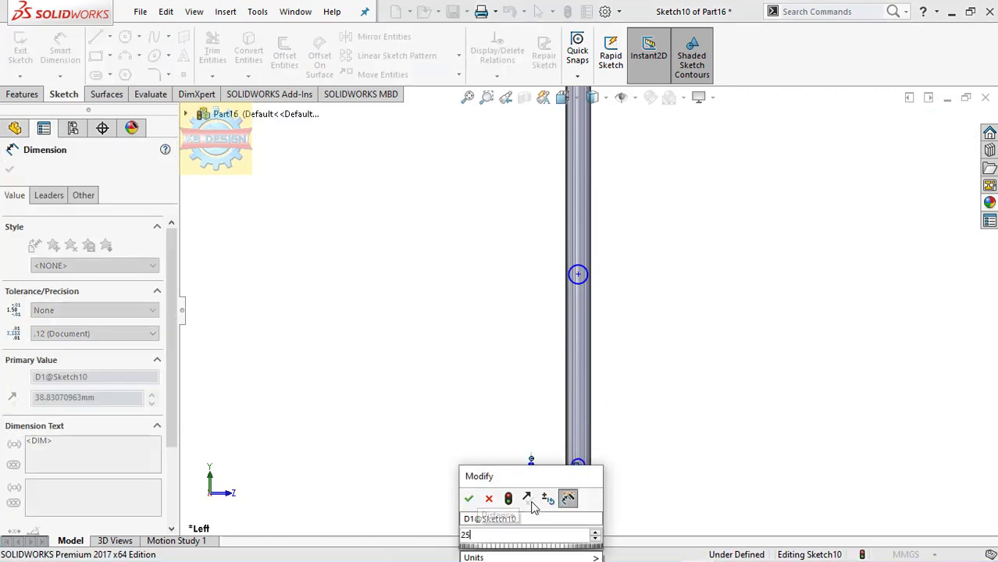
pyautogui.press('Return')
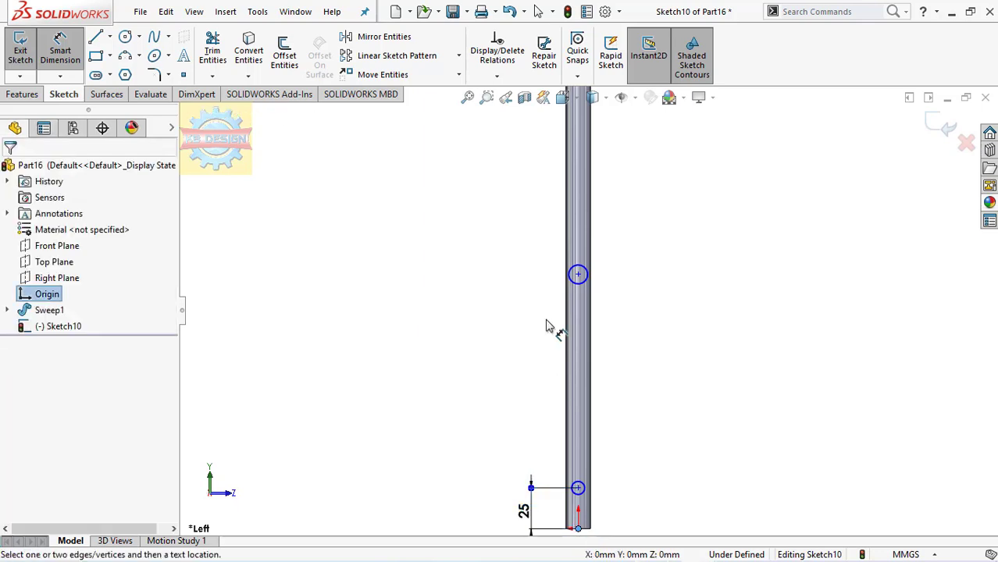
pyautogui.click(577, 275)
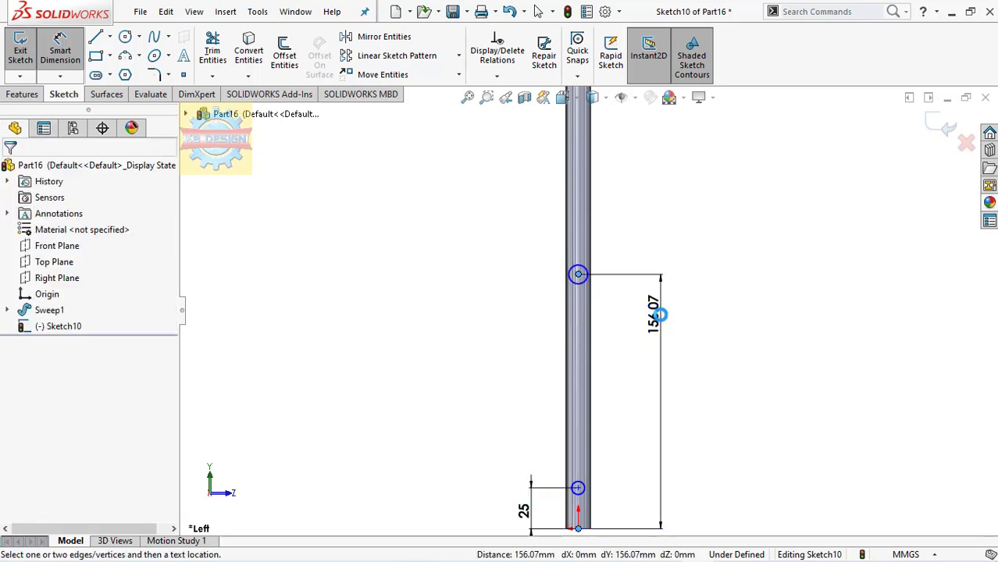
pyautogui.click(660, 313)
pyautogui.write('320')
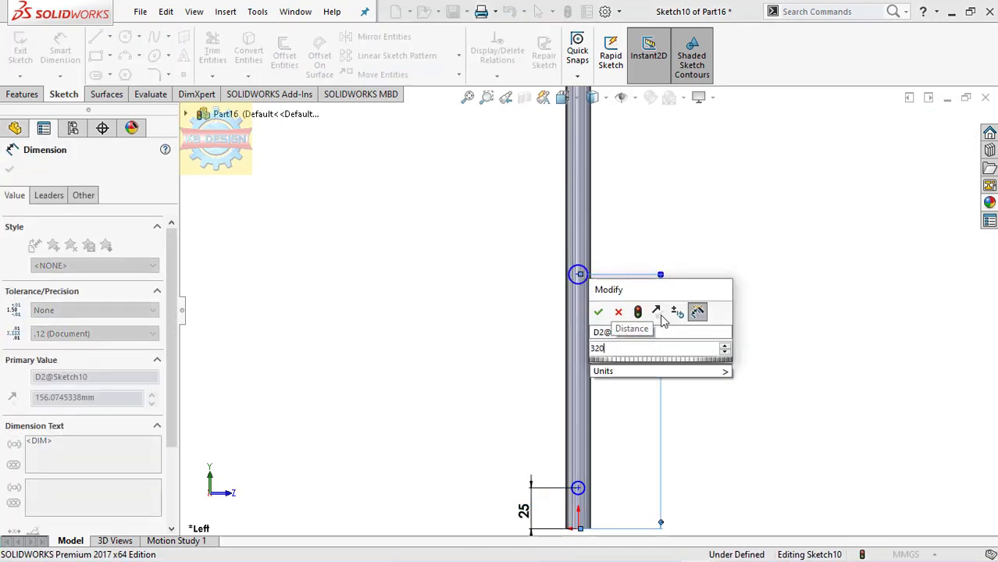
pyautogui.press('Return')
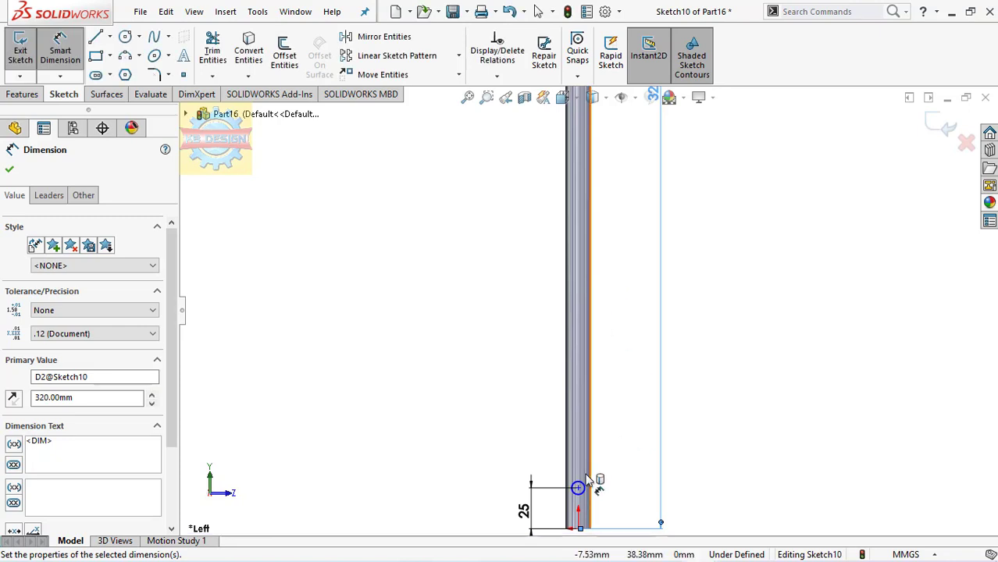
# Step: Give both circles a 5 mm diameter
pyautogui.click(588, 484)
pyautogui.click(627, 461)
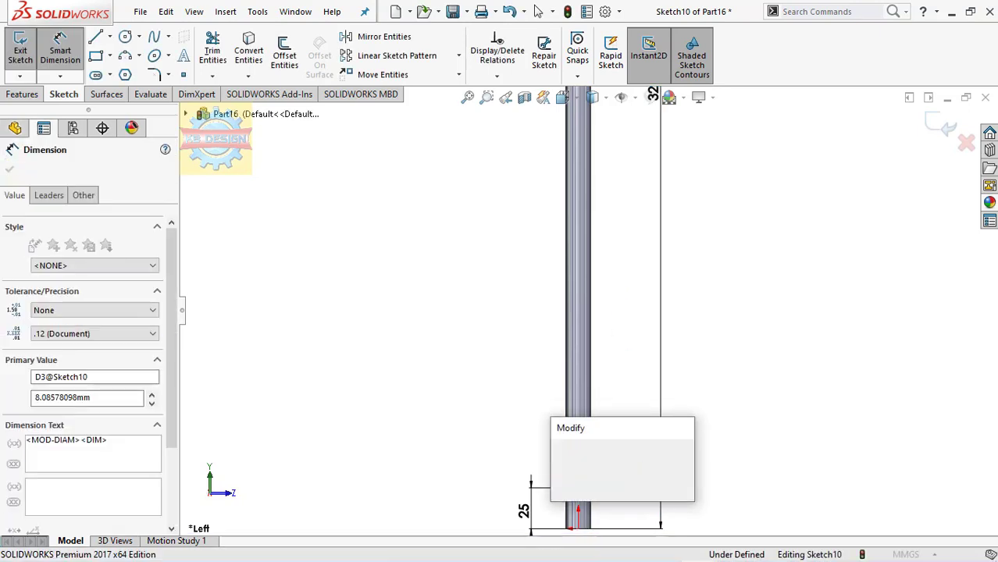
pyautogui.write('5')
pyautogui.press('Return')
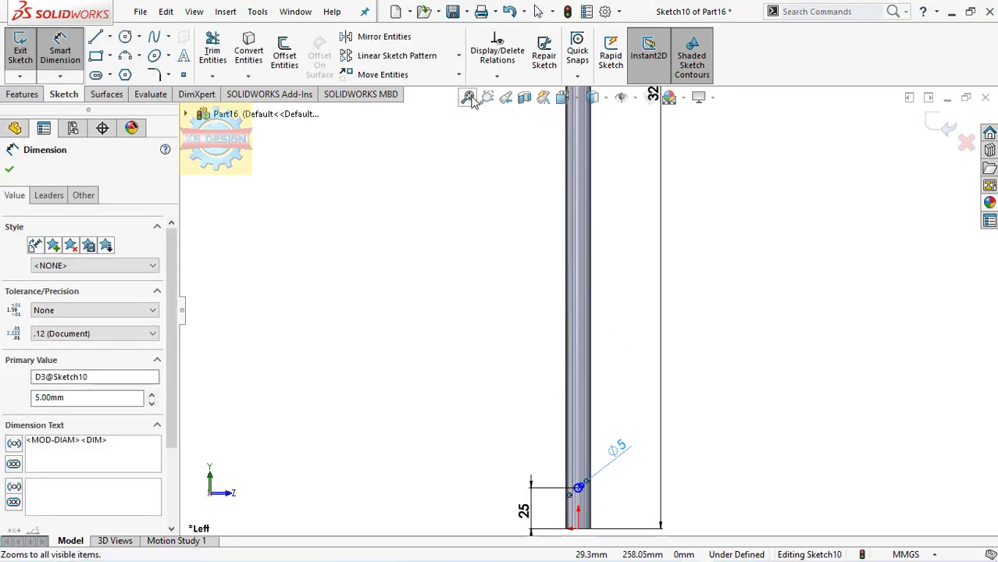
pyautogui.click(467, 97)
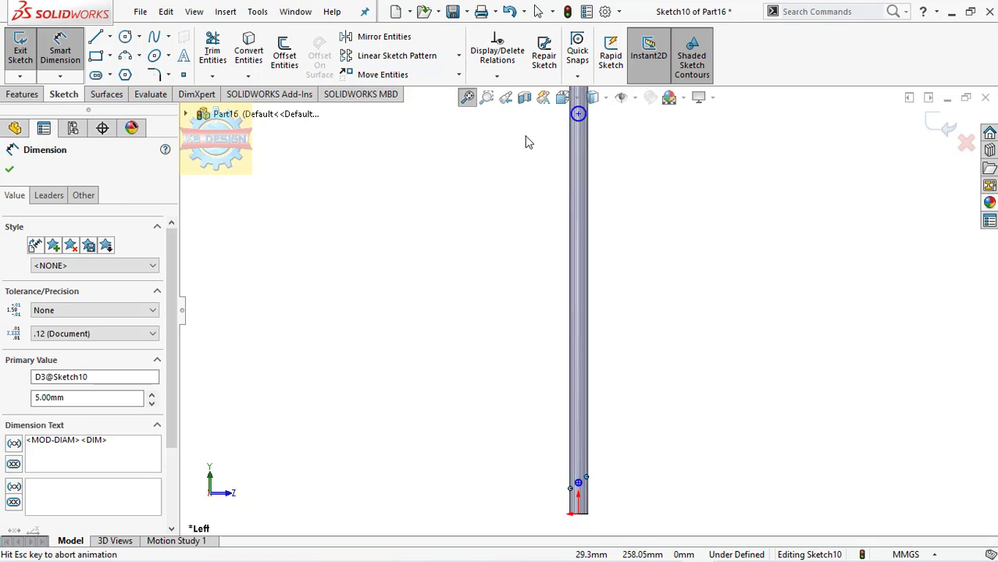
pyautogui.click(593, 248)
pyautogui.click(612, 243)
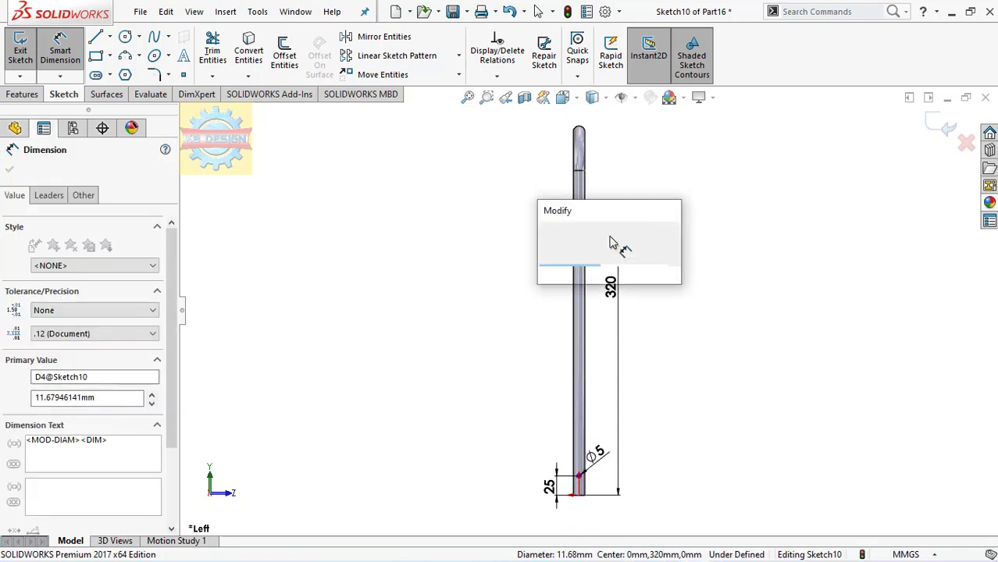
pyautogui.write('5')
pyautogui.press('Return')
# Step: Cut the Ø5 circles into the tube with Through All in both directions
pyautogui.click(24, 96)
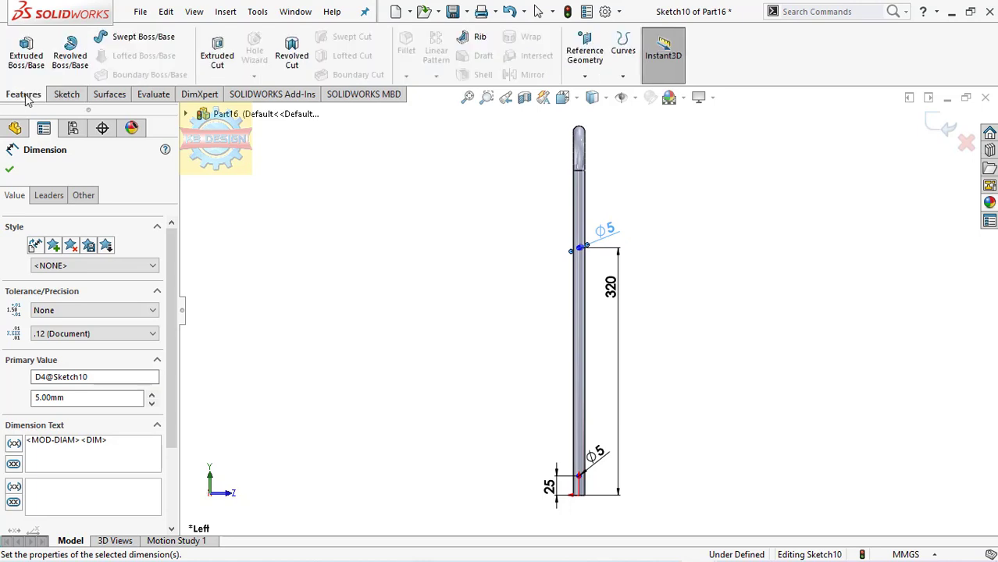
pyautogui.click(217, 53)
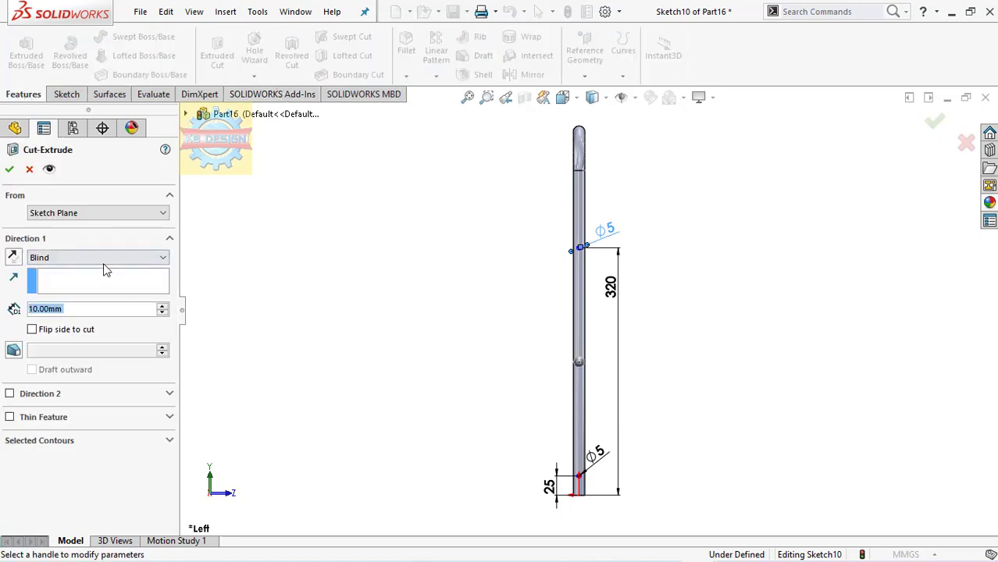
pyautogui.click(106, 260)
pyautogui.click(102, 279)
pyautogui.click(92, 261)
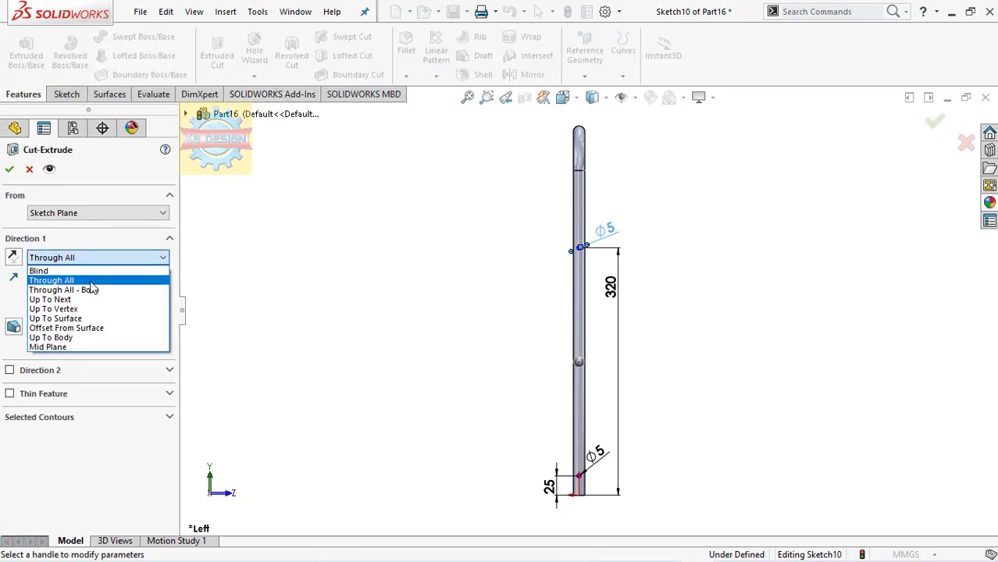
pyautogui.click(92, 289)
pyautogui.click(10, 169)
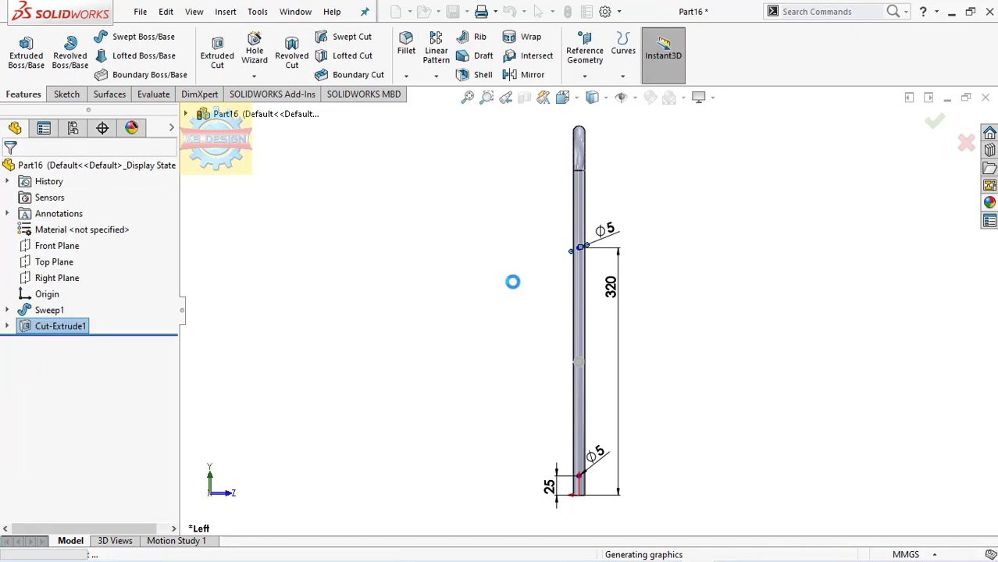
# Step: Create Plane1 on the tube's circular edge near the bend and sketch on it
pyautogui.click(468, 98)
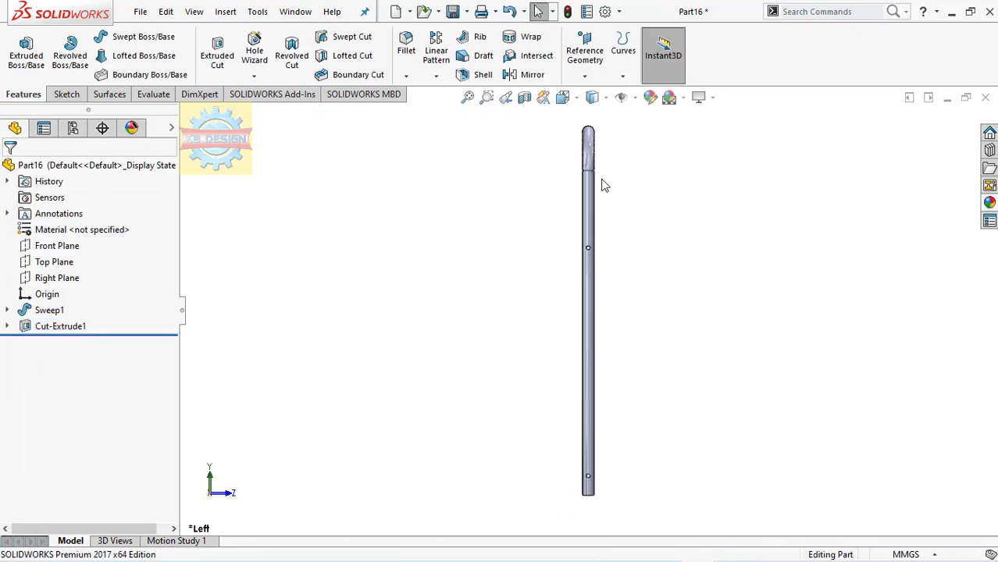
pyautogui.moveTo(601, 183)
pyautogui.mouseDown(button='middle')
pyautogui.moveTo(670, 26)
pyautogui.moveTo(674, 196)
pyautogui.mouseUp(button='middle')
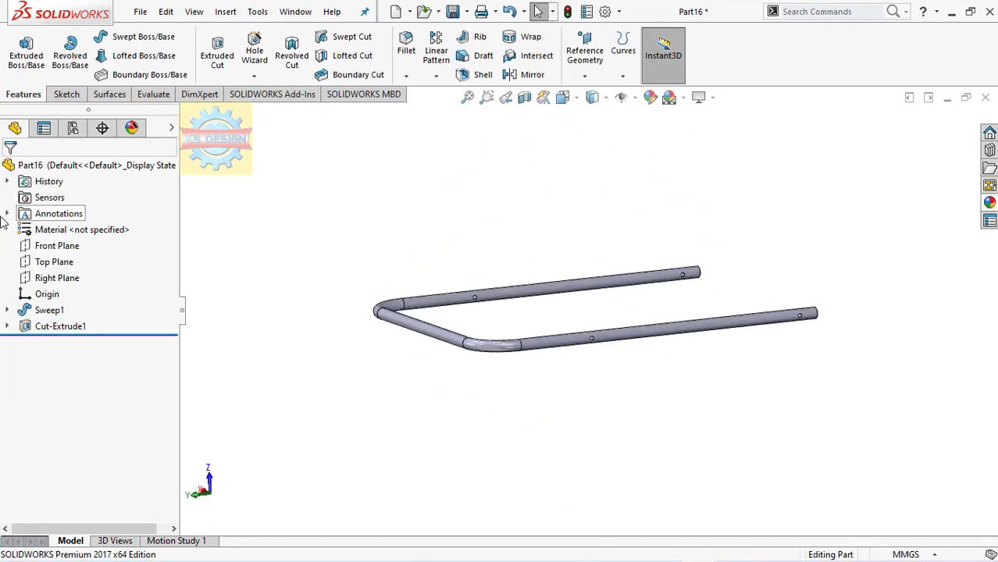
pyautogui.click(584, 50)
pyautogui.click(599, 92)
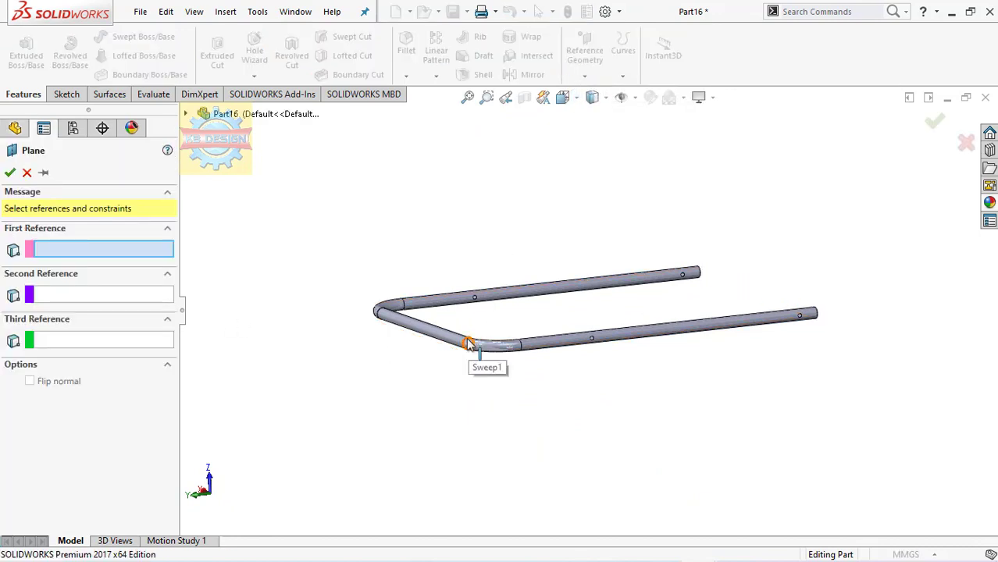
pyautogui.click(468, 344)
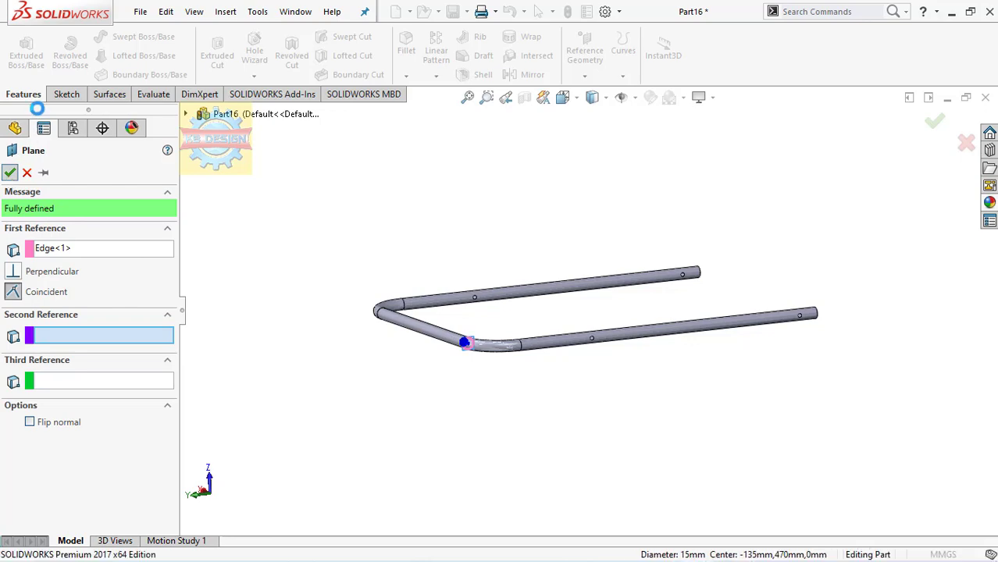
pyautogui.click(10, 173)
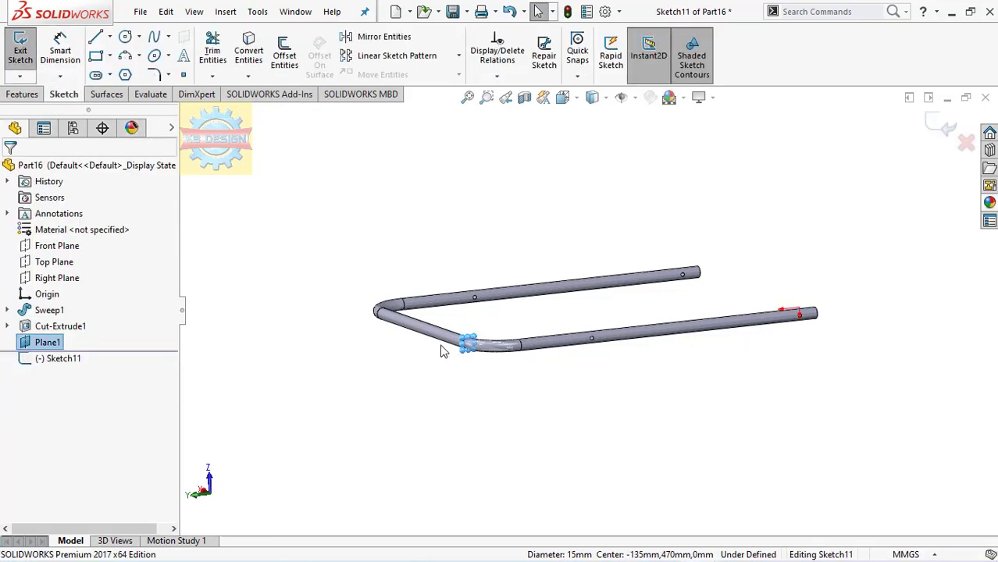
# Step: Looking normal to Plane1, draw a Ø24 mm circle centred on the tube axis
pyautogui.press('space')
pyautogui.click(607, 338)
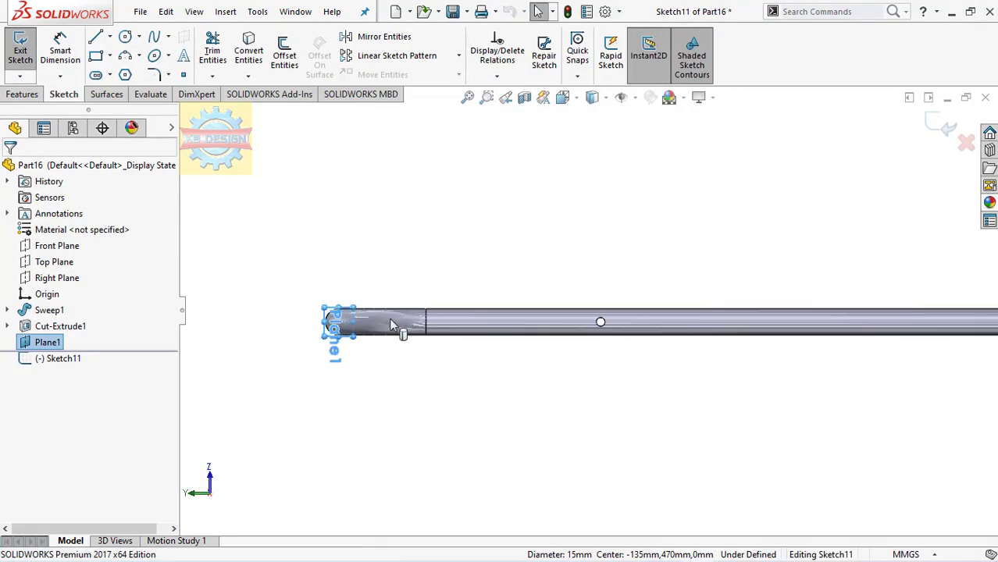
pyautogui.scroll(-2, 391, 324)
pyautogui.scroll(-2, 380, 328)
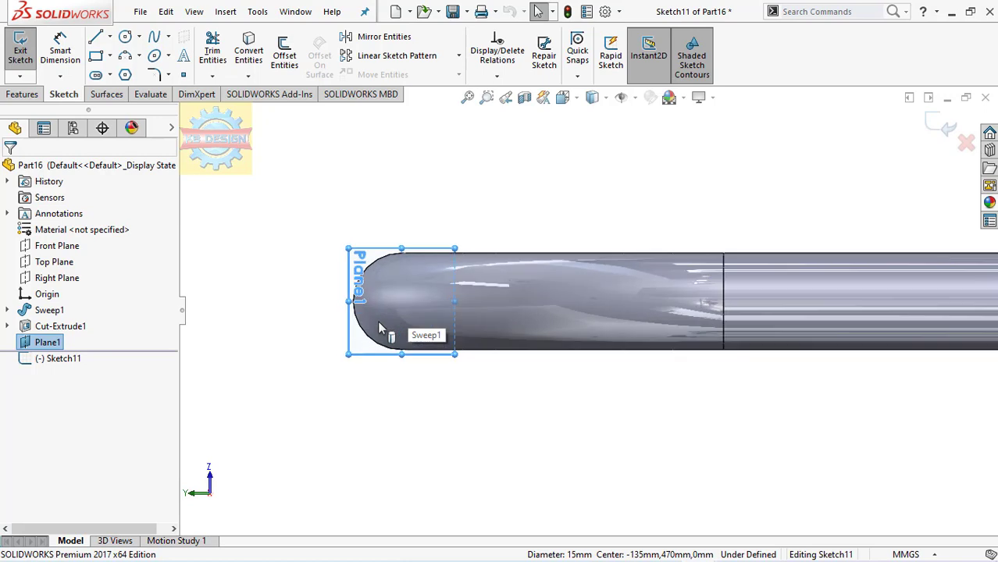
pyautogui.click(126, 38)
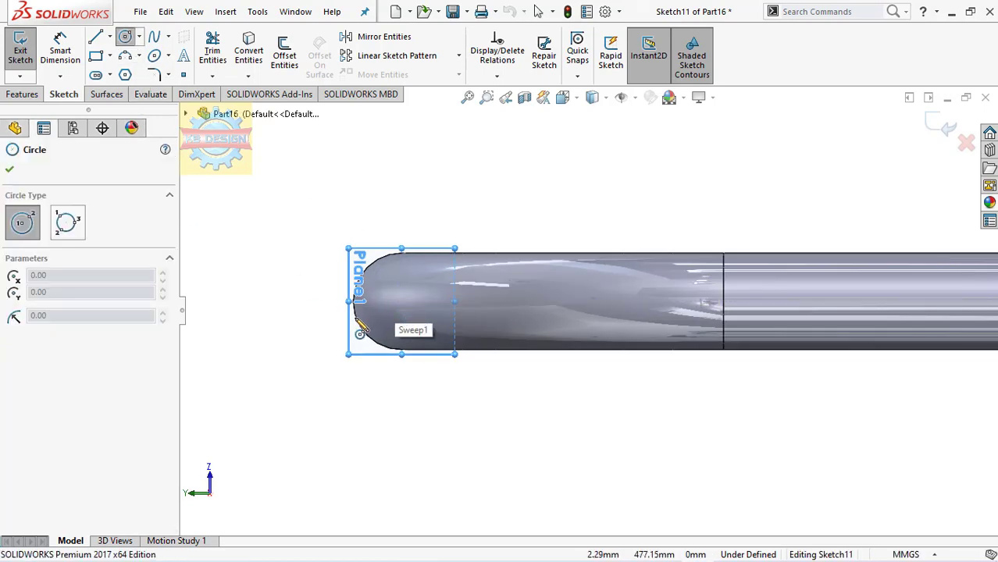
pyautogui.click(401, 302)
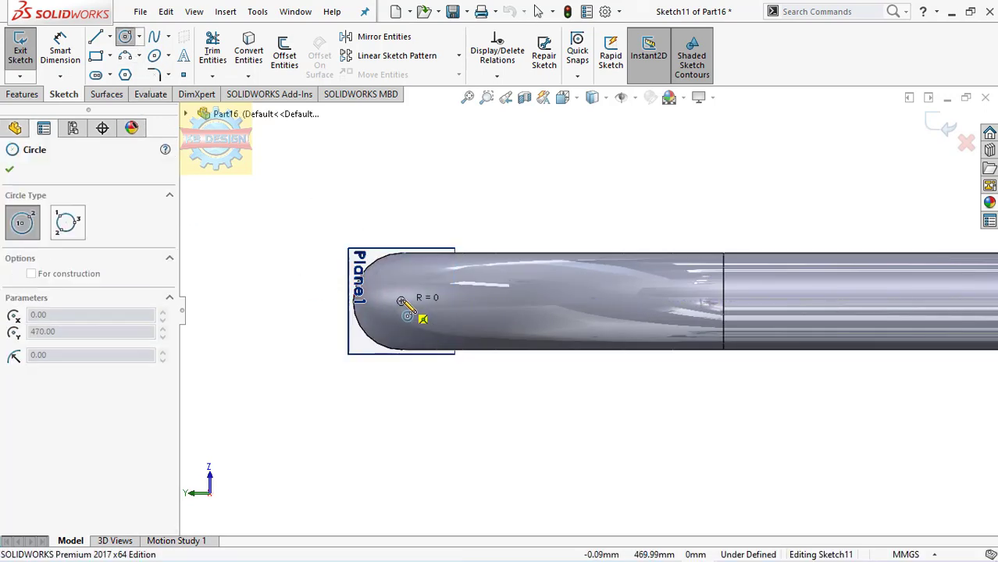
pyautogui.click(431, 245)
pyautogui.click(69, 53)
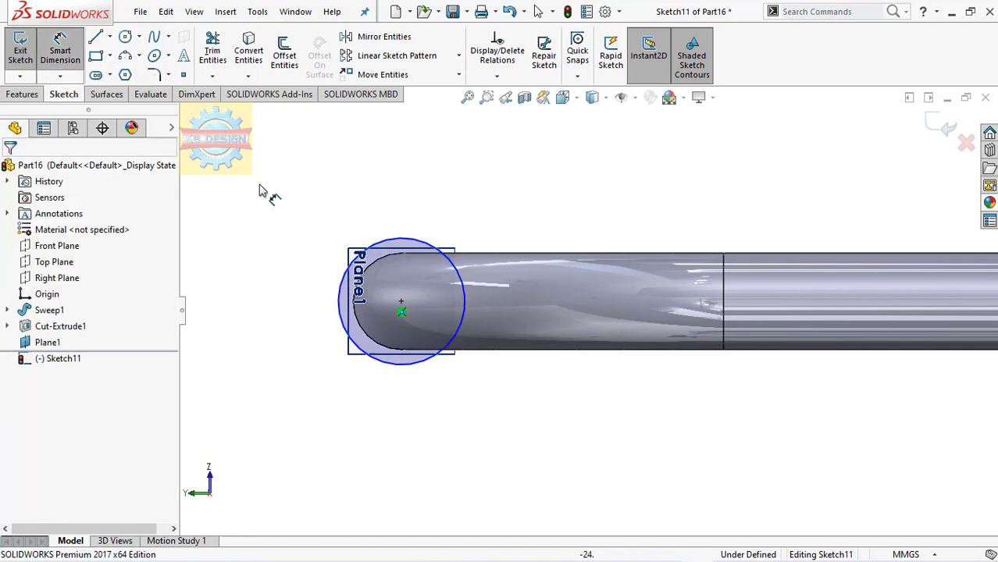
pyautogui.click(373, 248)
pyautogui.click(312, 268)
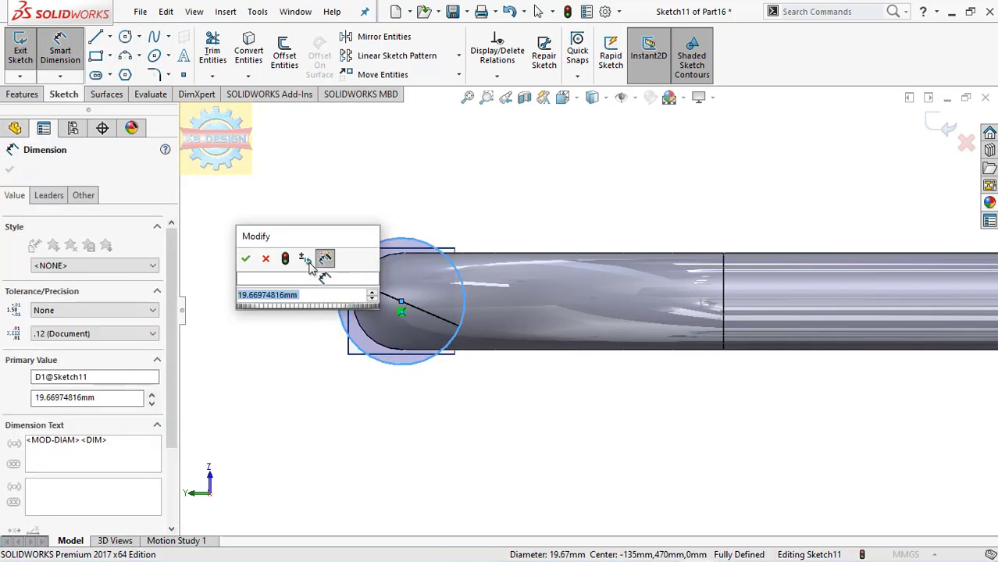
pyautogui.press('Return')
pyautogui.press('Escape')
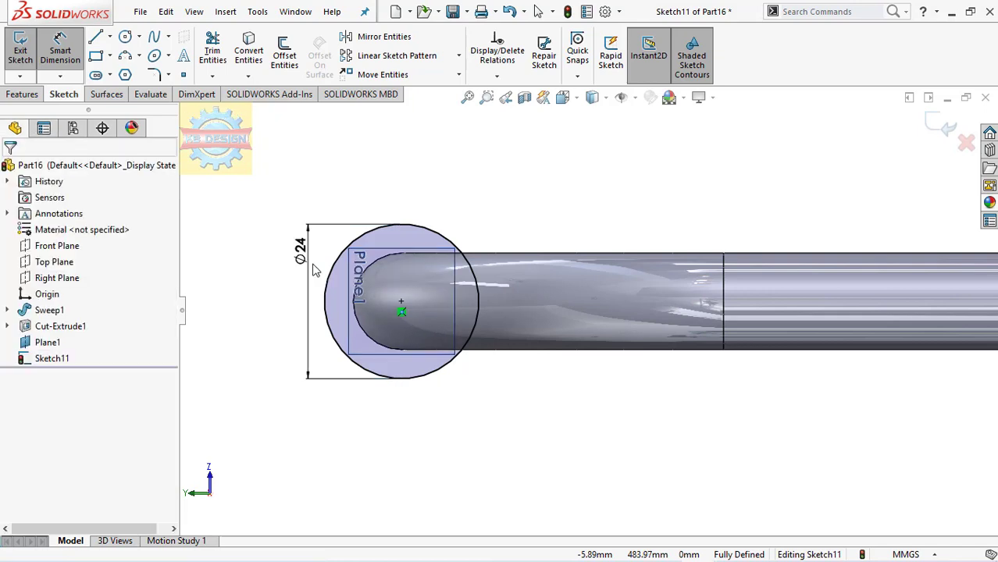
# Step: Use the tube's Ø15 mm edge and add a vertical line 4 mm from the centre
pyautogui.click(375, 268)
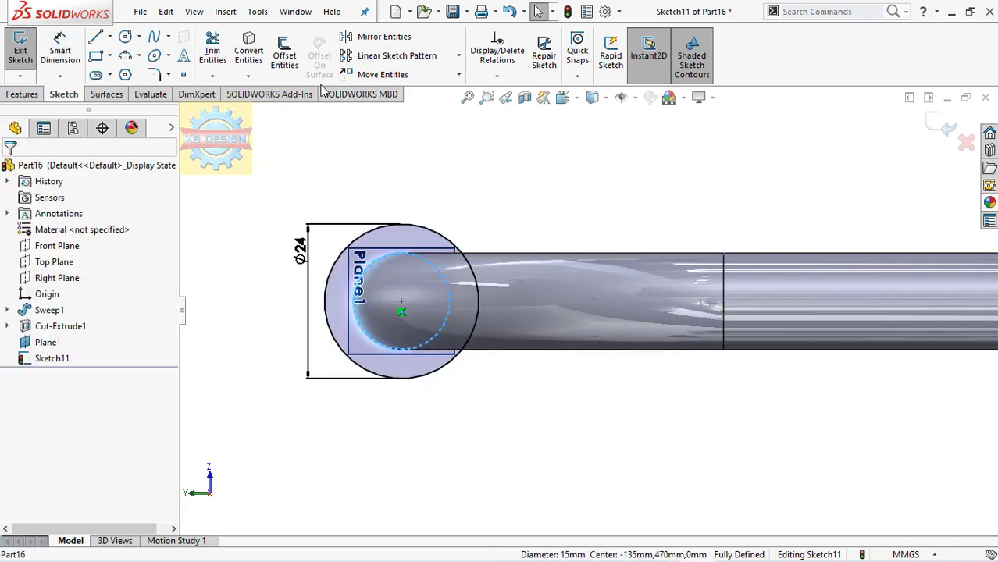
pyautogui.click(109, 37)
pyautogui.click(140, 55)
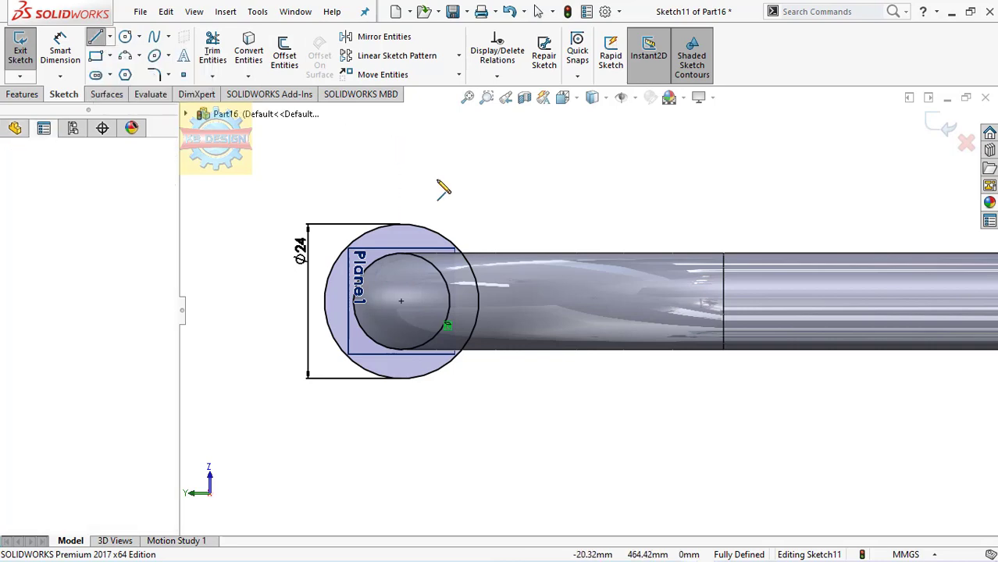
pyautogui.moveTo(438, 169); pyautogui.dragTo(438, 410)
pyautogui.press('Escape')
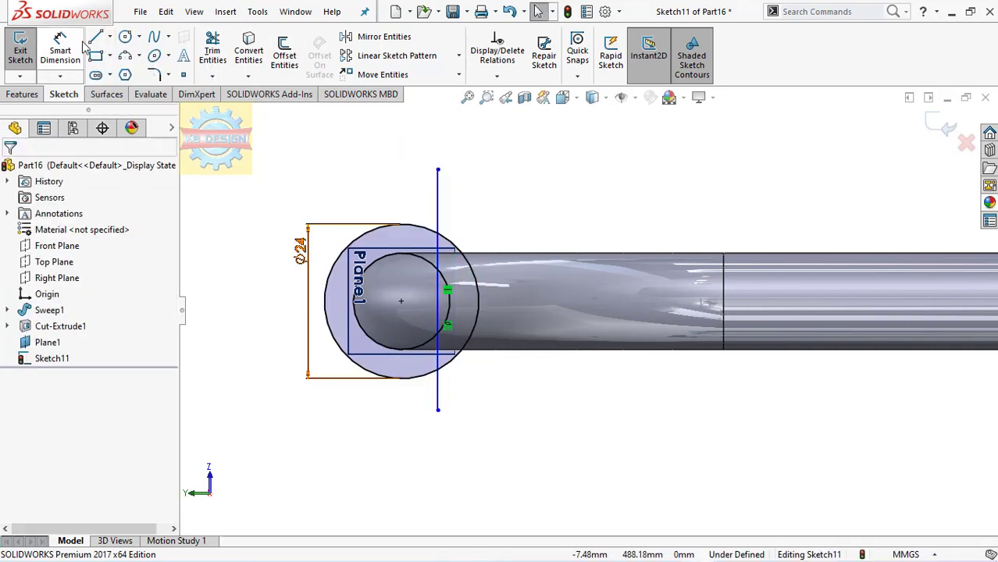
pyautogui.click(60, 49)
pyautogui.click(400, 300)
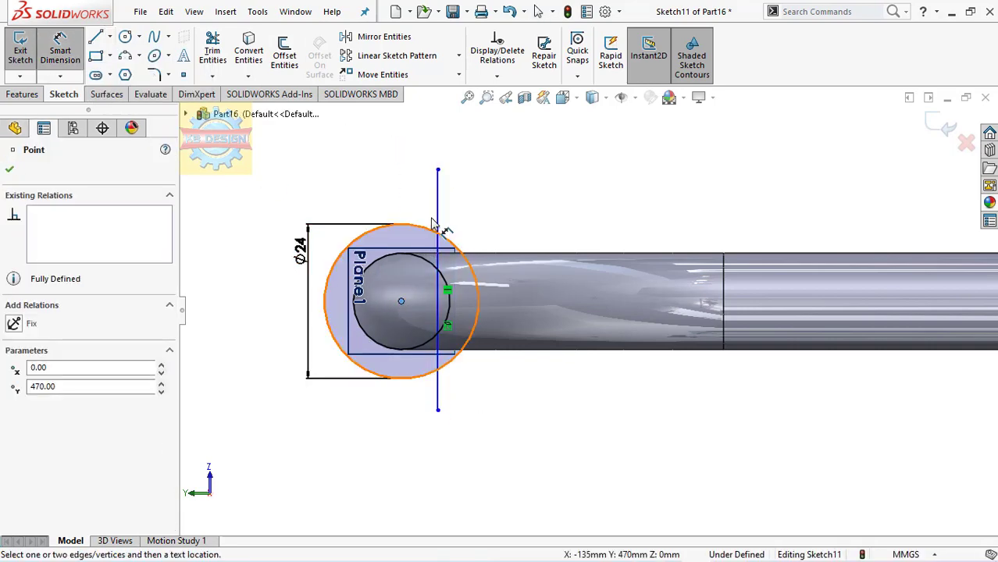
pyautogui.click(437, 225)
pyautogui.click(418, 212)
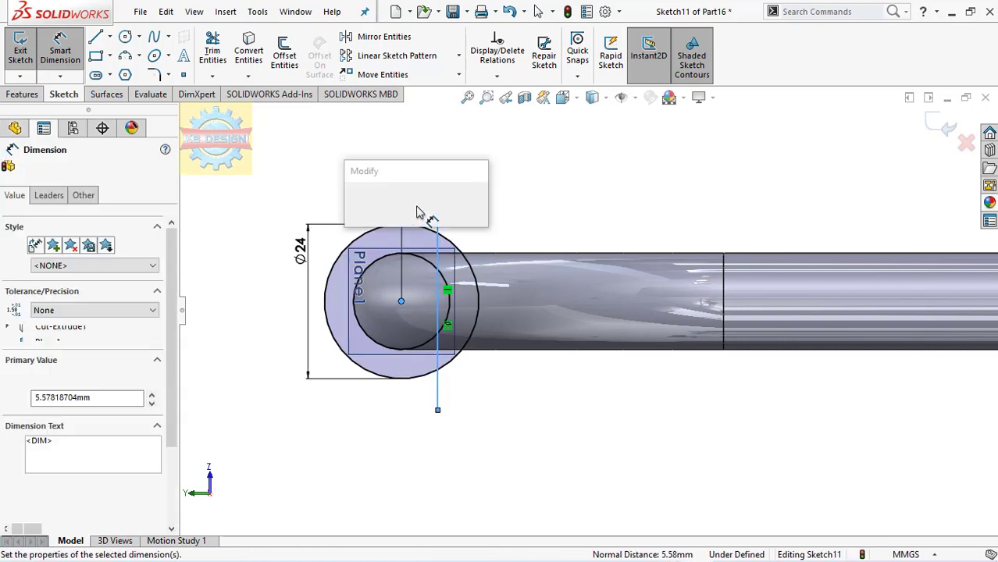
pyautogui.write('4')
pyautogui.press('Return')
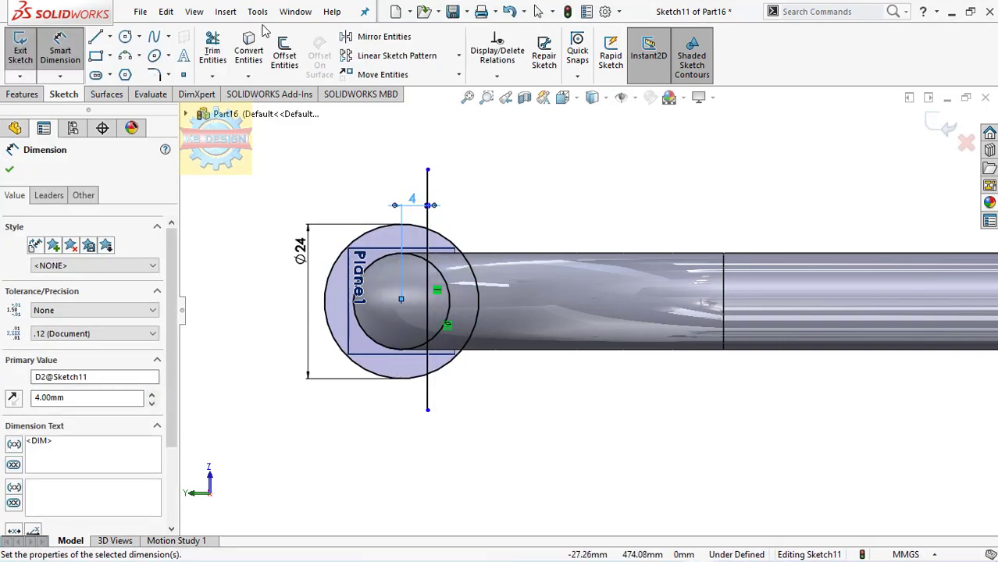
# Step: Power-trim the arcs beyond the line to leave the C-shaped collar profile
pyautogui.click(212, 50)
pyautogui.moveTo(390, 178); pyautogui.dragTo(422, 301)
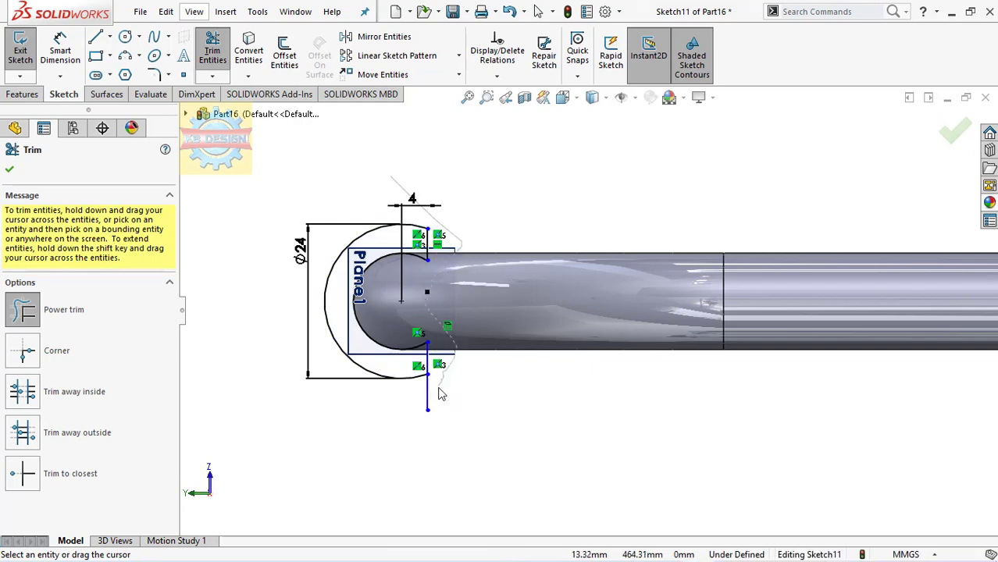
pyautogui.moveTo(424, 402); pyautogui.dragTo(450, 295, button='middle')
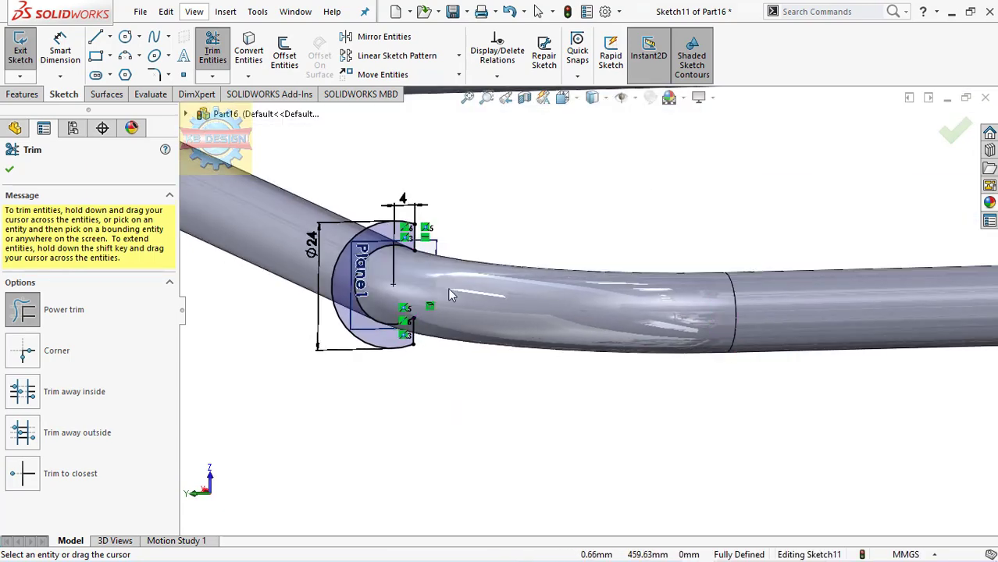
# Step: Extrude the C-shaped Sketch11 profile 25 mm as a separate, unmerged collar body
pyautogui.click(22, 94)
pyautogui.click(26, 55)
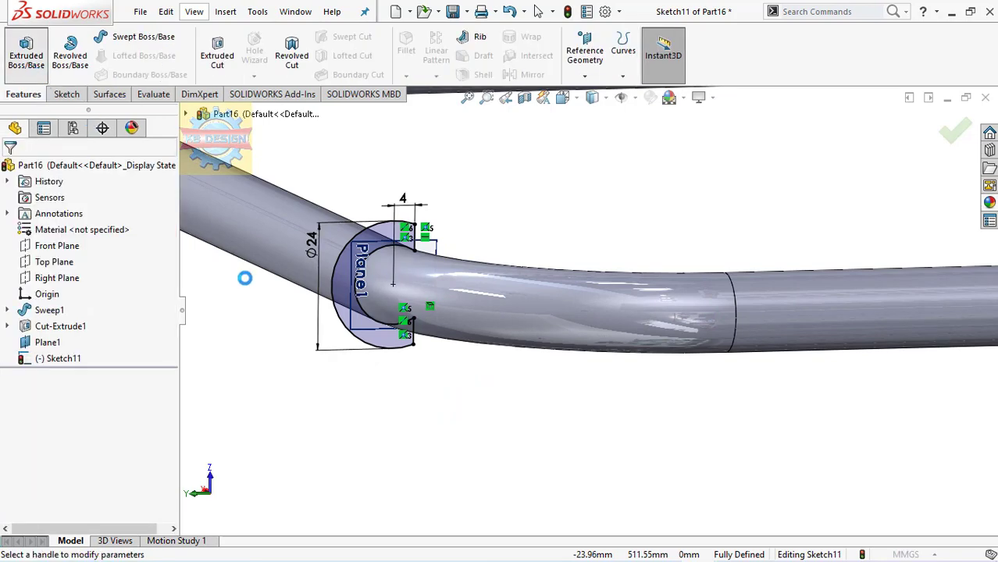
pyautogui.write('225')
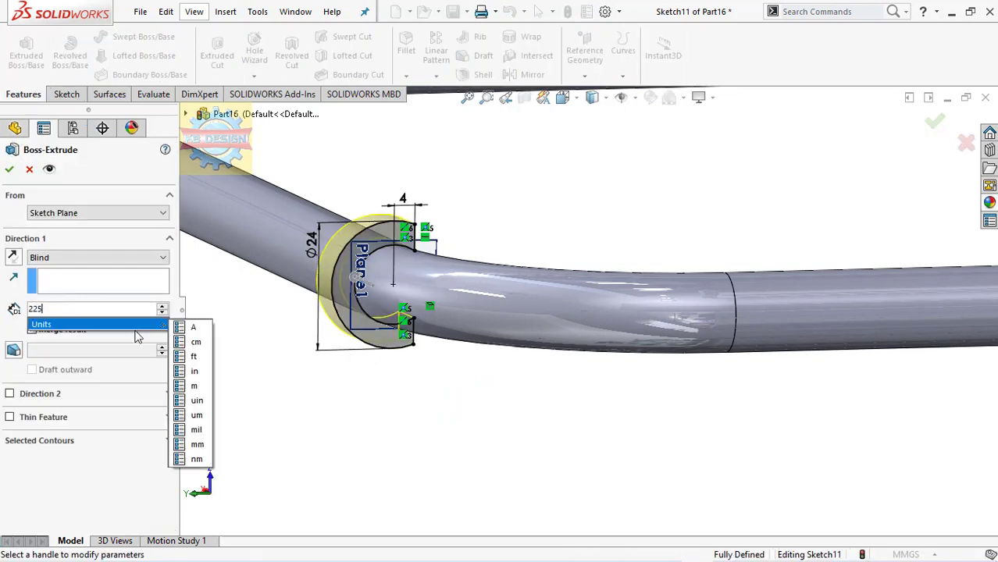
pyautogui.press('BackSpace')
pyautogui.press('BackSpace')
pyautogui.press('BackSpace')
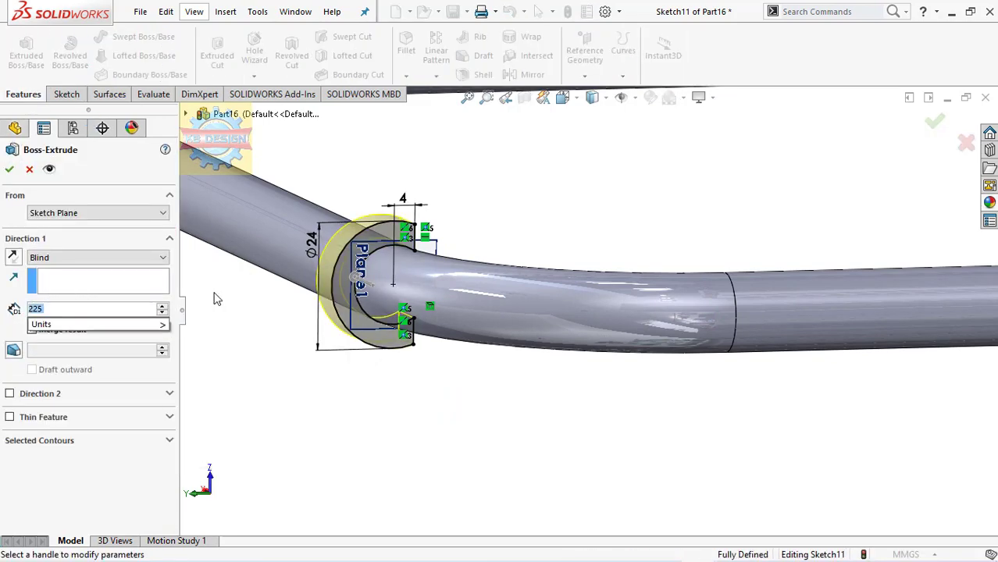
pyautogui.write('25')
pyautogui.press('Return')
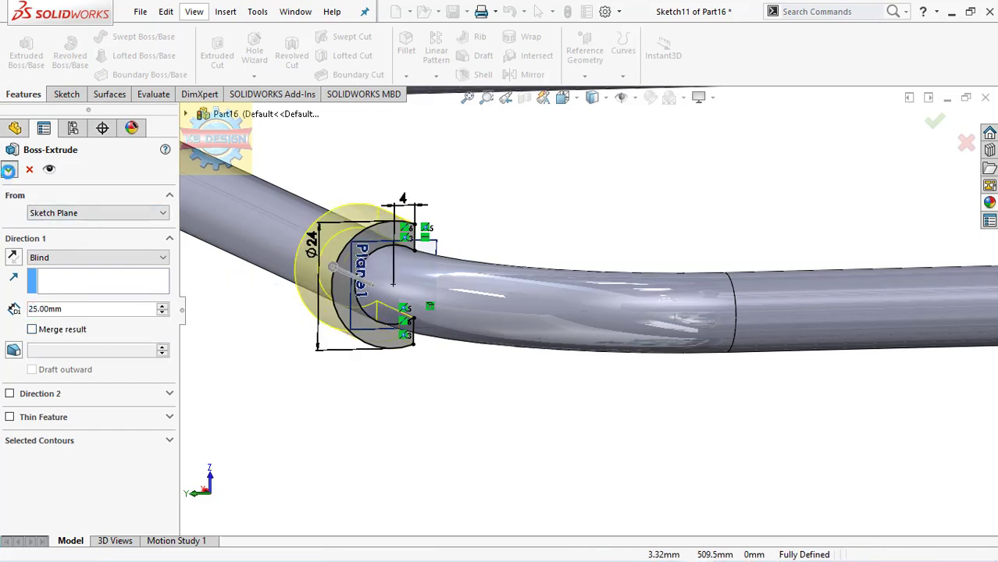
pyautogui.click(10, 168)
pyautogui.click(426, 248)
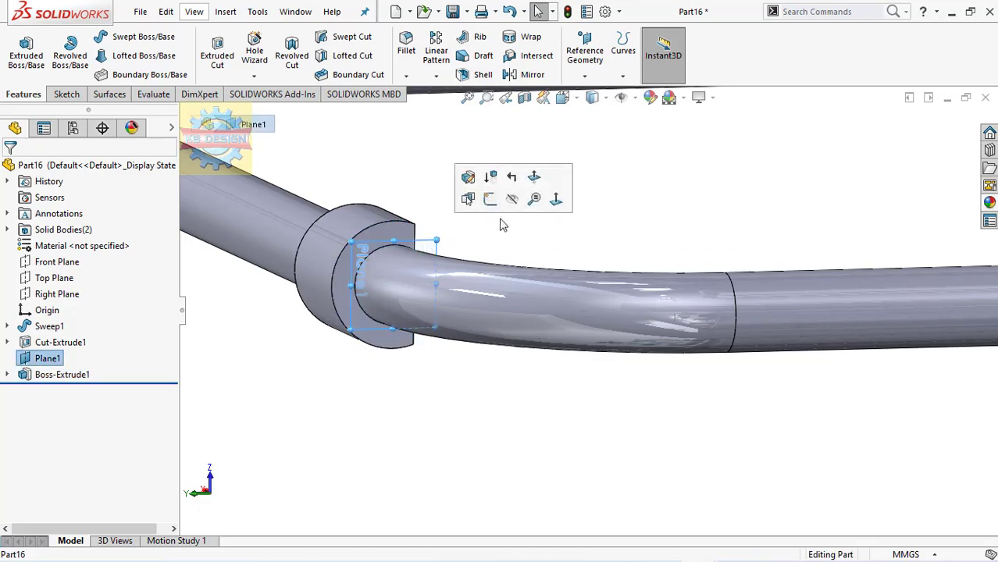
# Step: Hide Plane1 and start a new sketch on the collar's flat end face, viewed normal
pyautogui.click(512, 195)
pyautogui.click(406, 238)
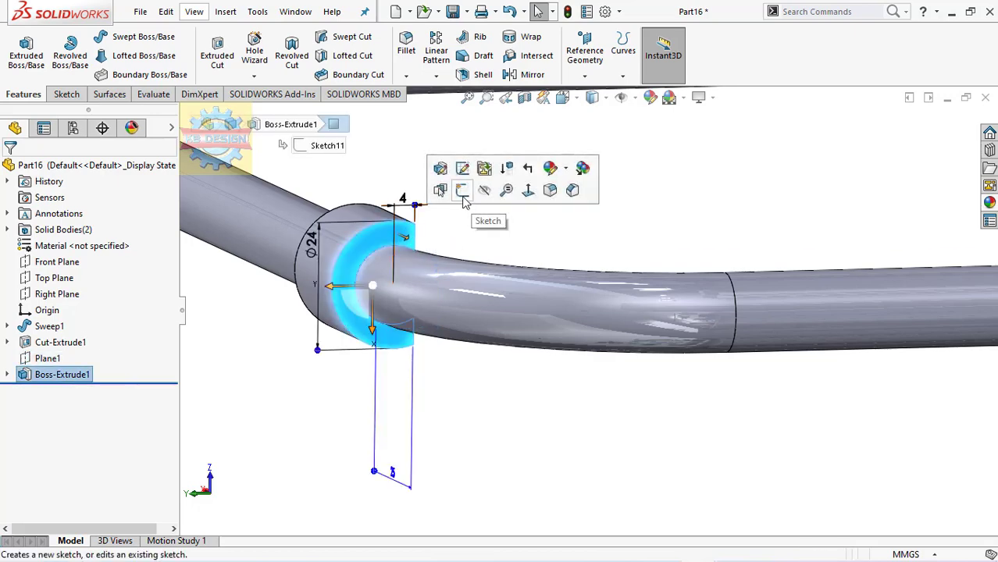
pyautogui.click(462, 190)
pyautogui.press('space')
pyautogui.hotkey('ctrl', '8')
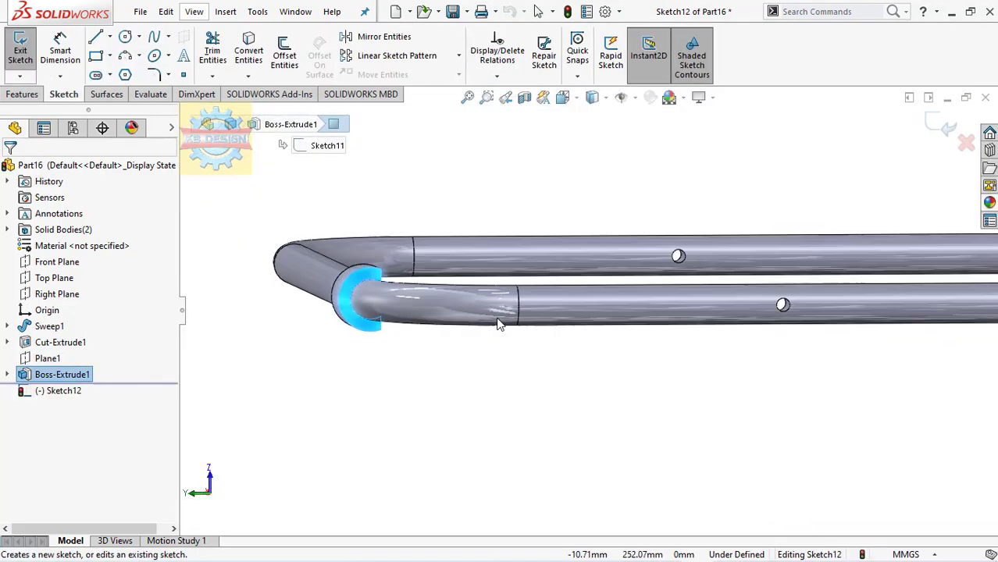
pyautogui.scroll(-5, 390, 328)
pyautogui.scroll(-3, 437, 332)
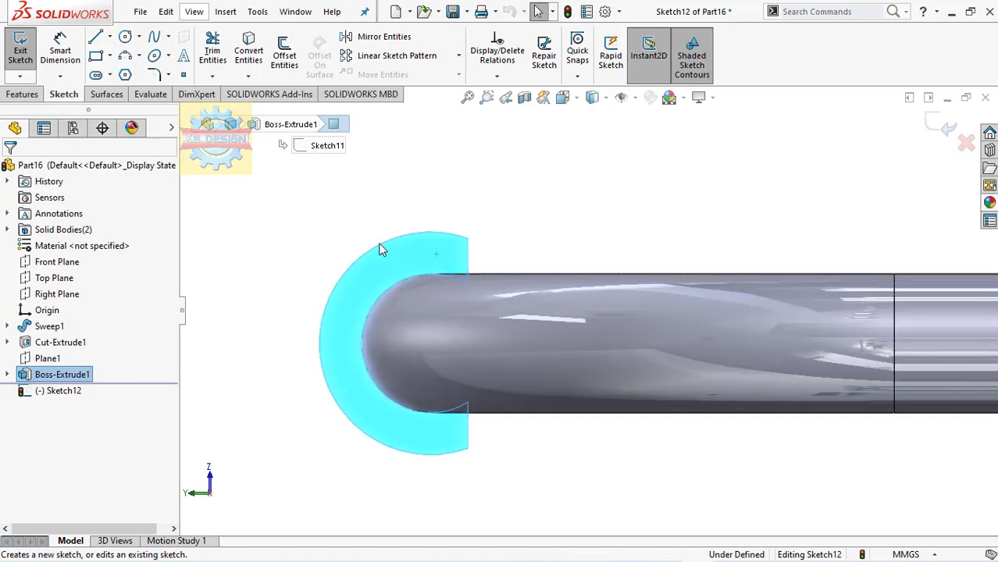
# Step: Draw a Ø1 mm circle at the top of the outer arc and a point at the bend centre
pyautogui.click(126, 37)
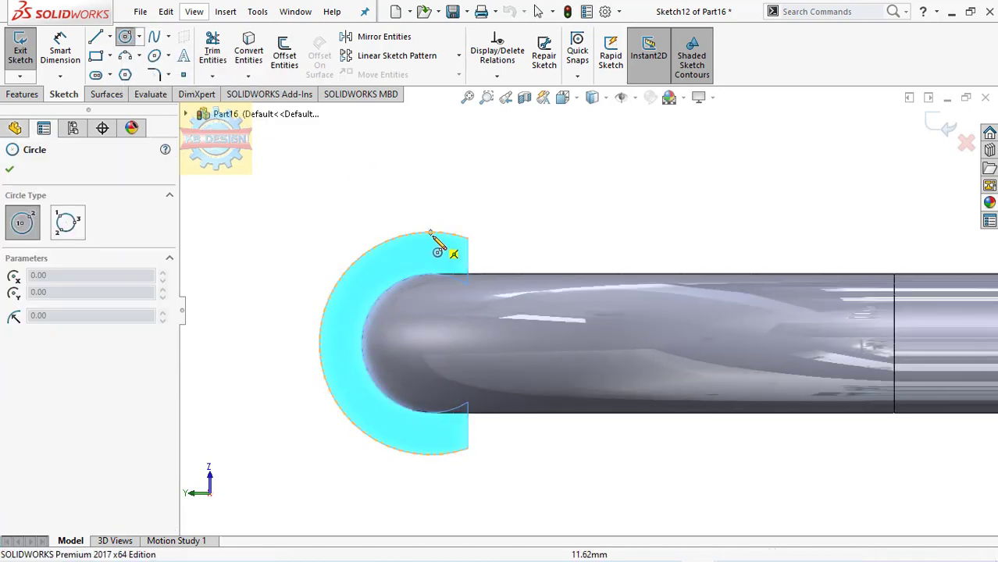
pyautogui.moveTo(431, 232); pyautogui.dragTo(432, 231)
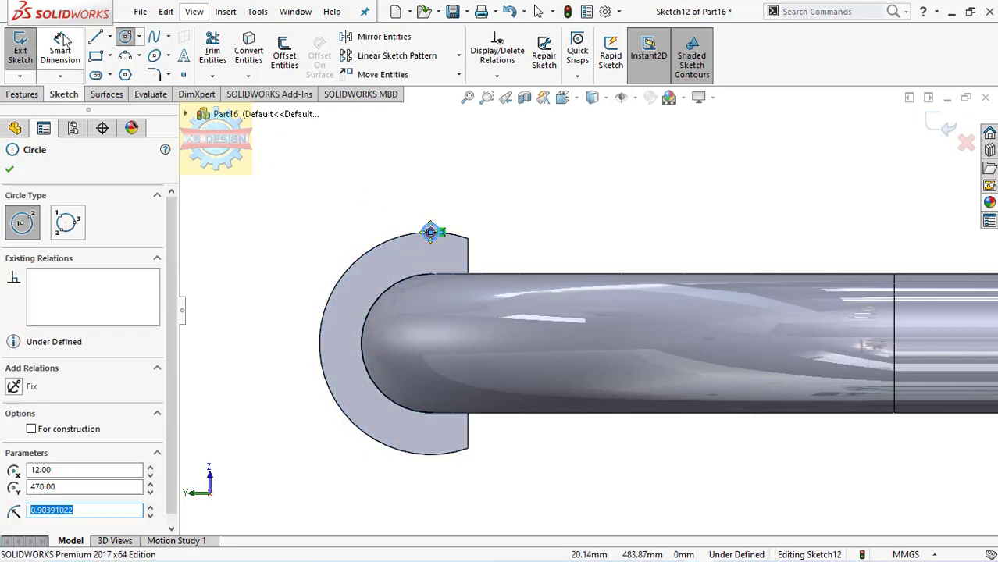
pyautogui.click(61, 45)
pyautogui.click(432, 231)
pyautogui.click(465, 210)
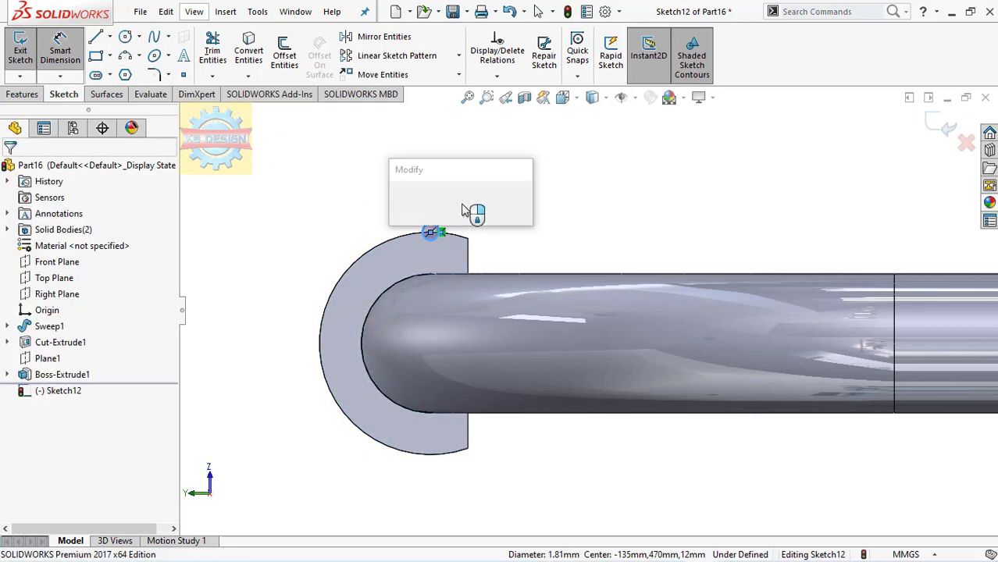
pyautogui.write('1')
pyautogui.press('Return')
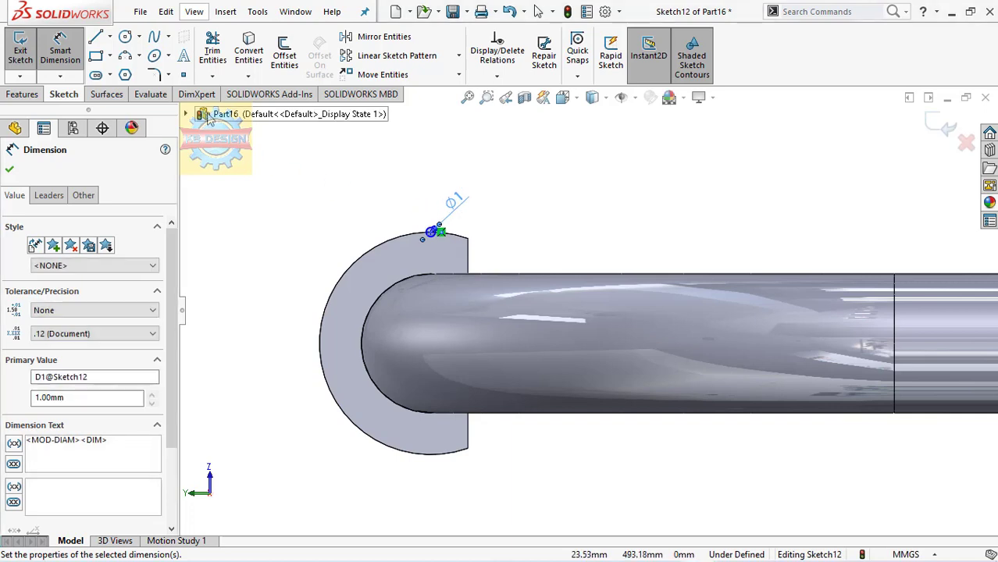
pyautogui.press('Escape')
pyautogui.click(183, 75)
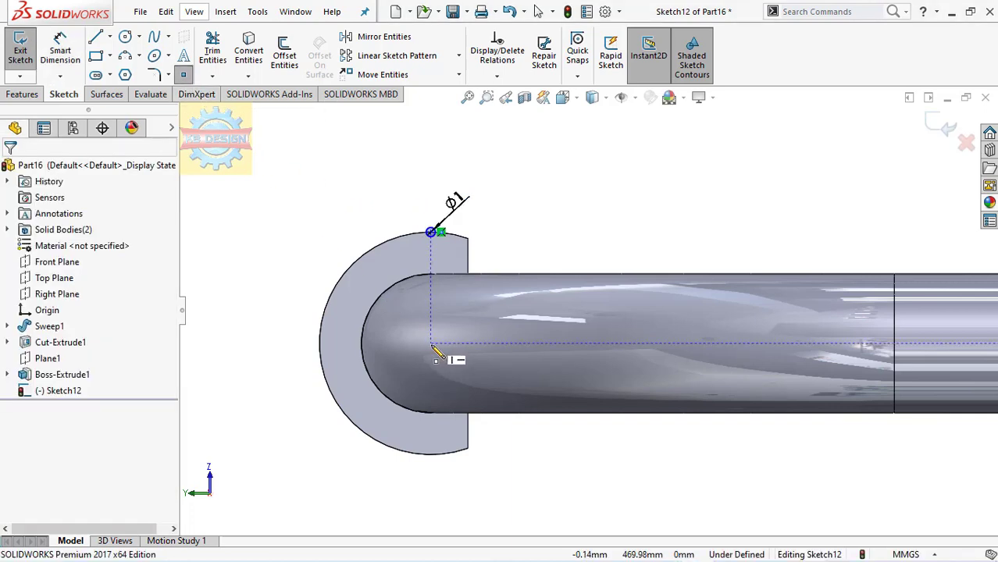
pyautogui.press('Escape')
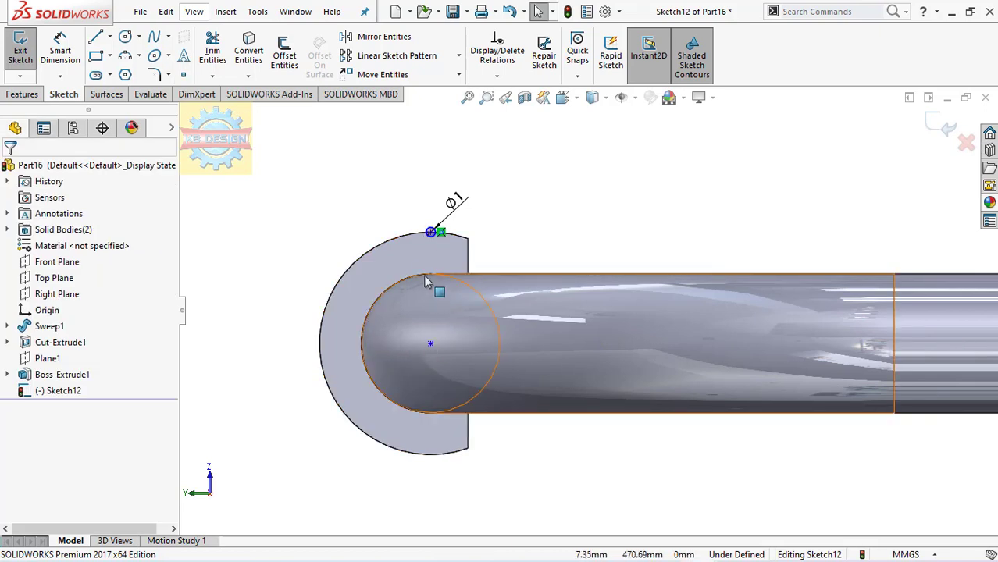
# Step: Circularly pattern the Ø1 mm circle ten times around the bend-centre point
pyautogui.click(459, 57)
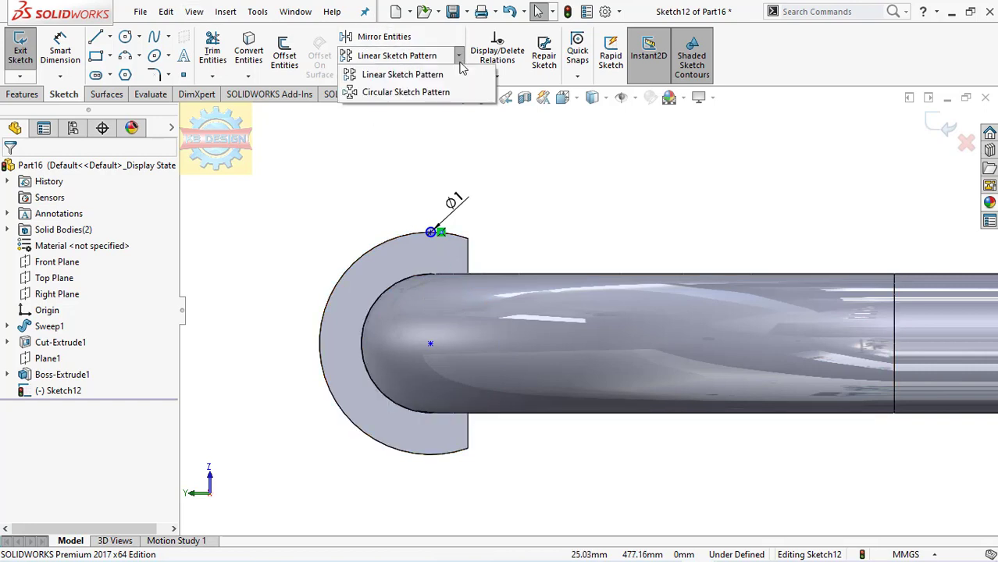
pyautogui.click(405, 92)
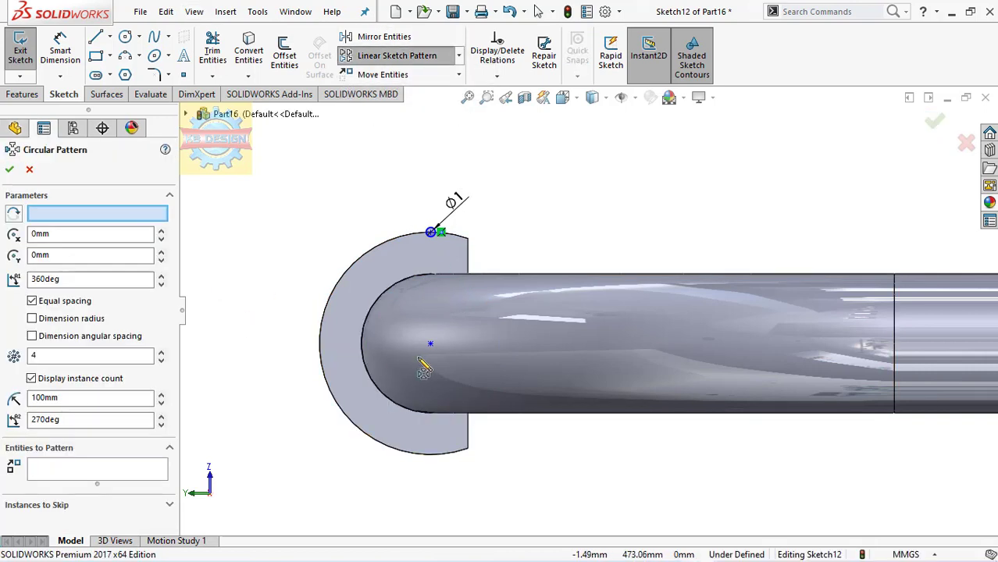
pyautogui.click(430, 345)
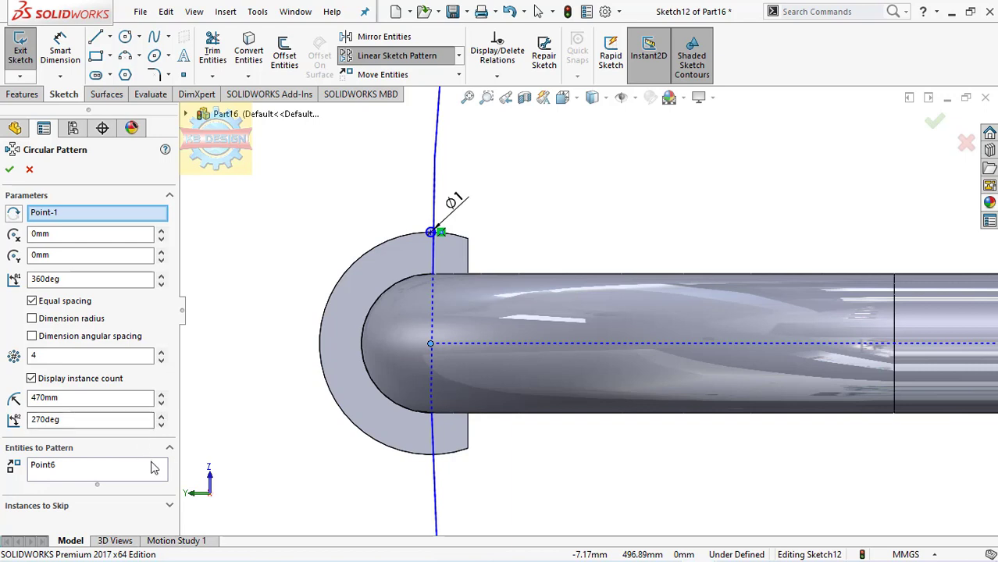
pyautogui.rightClick(154, 467)
pyautogui.click(191, 470)
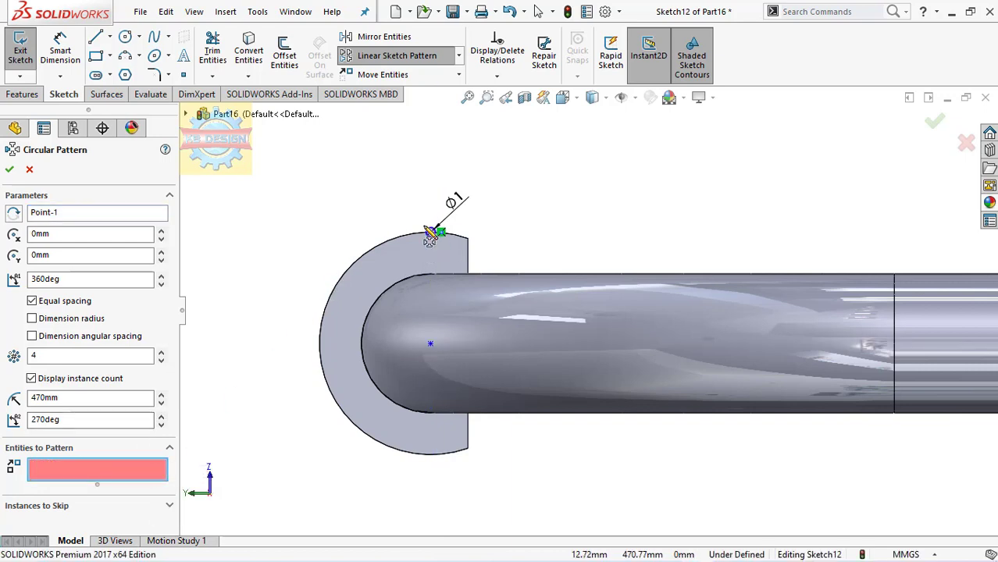
pyautogui.click(430, 233)
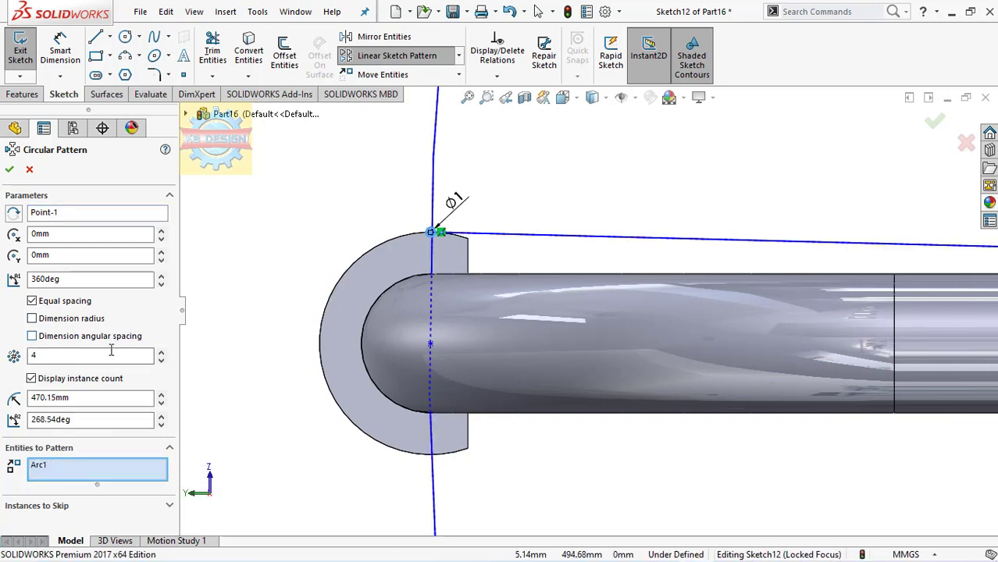
pyautogui.click(91, 355)
pyautogui.write('10')
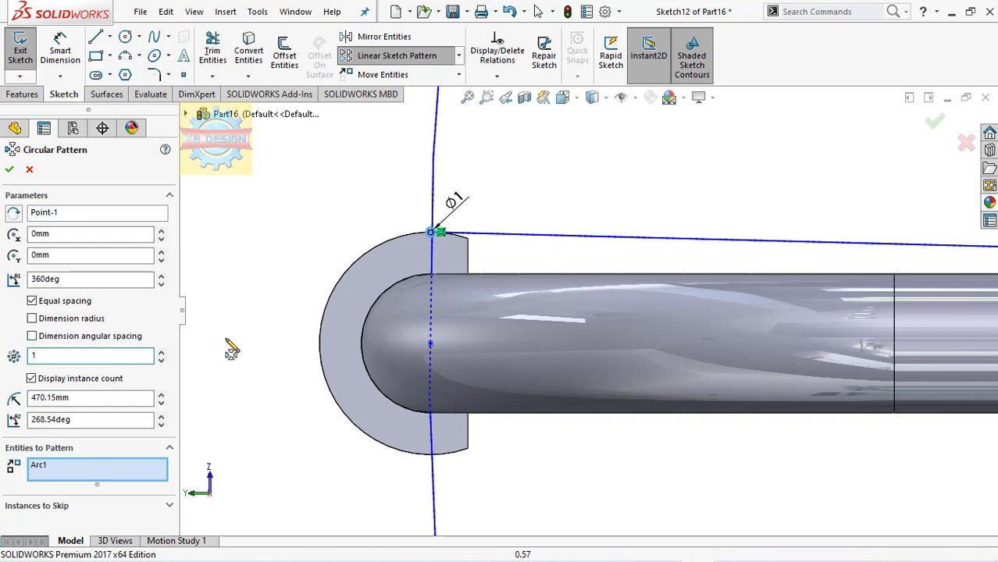
pyautogui.press('Tab')
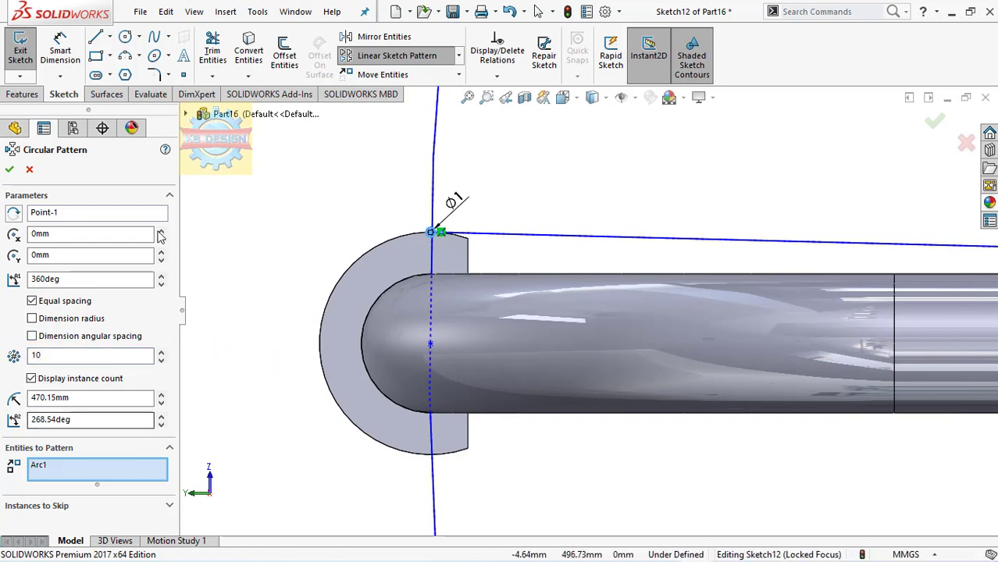
pyautogui.click(154, 221)
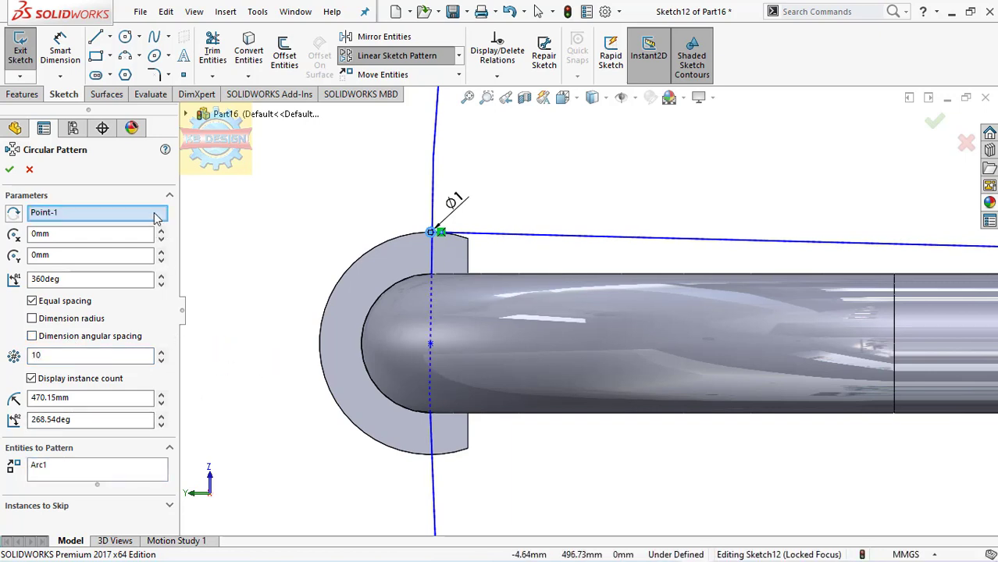
pyautogui.rightClick(156, 218)
pyautogui.click(207, 220)
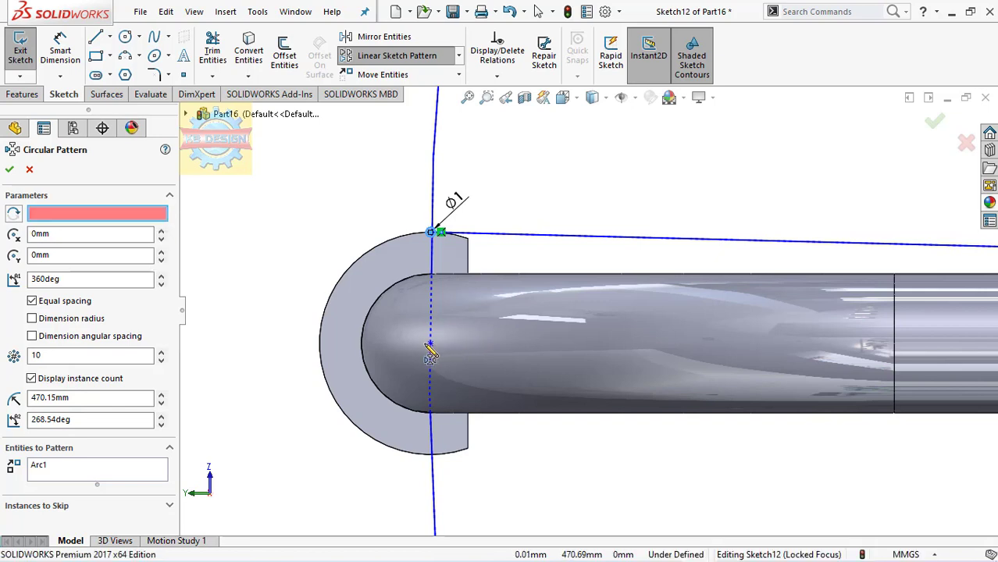
pyautogui.click(430, 345)
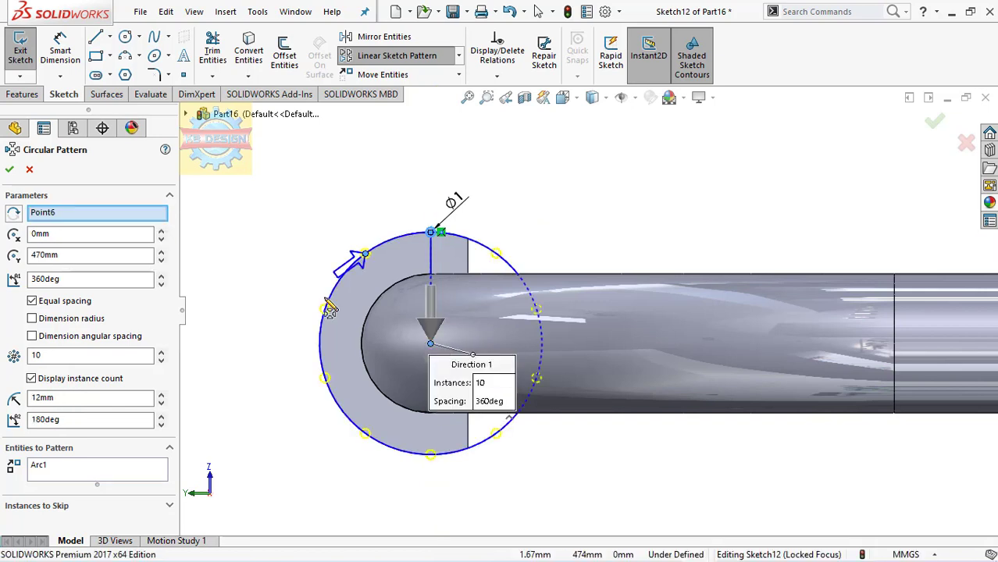
pyautogui.click(9, 168)
# Step: Trim the sketch and extrude the ribs 25 mm, reversed back along the collar
pyautogui.click(211, 49)
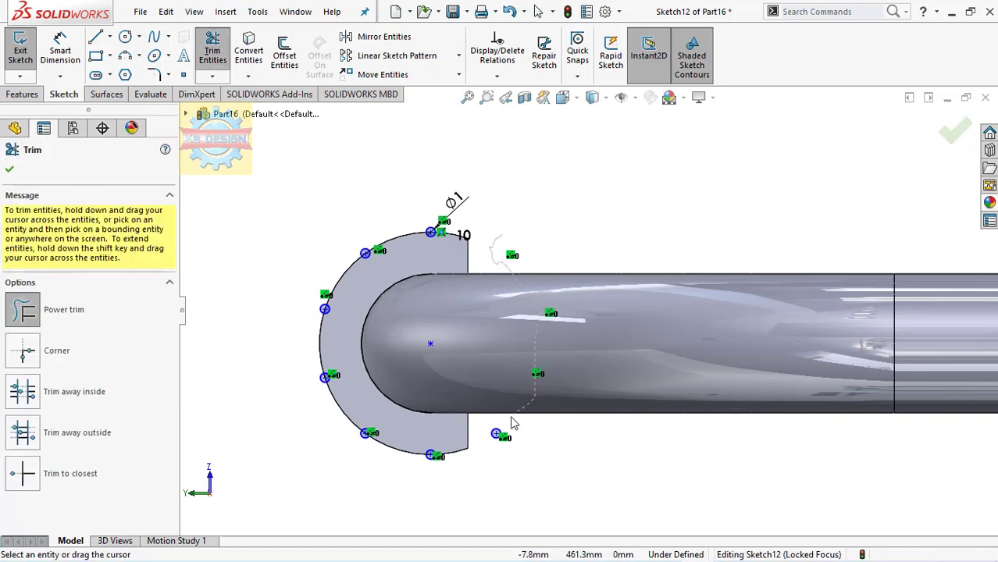
pyautogui.click(24, 93)
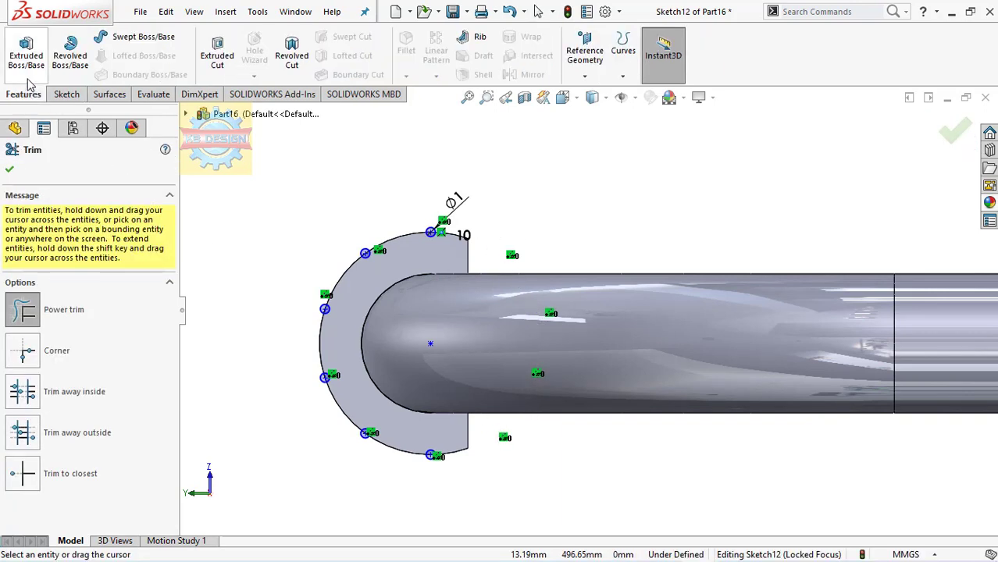
pyautogui.click(25, 51)
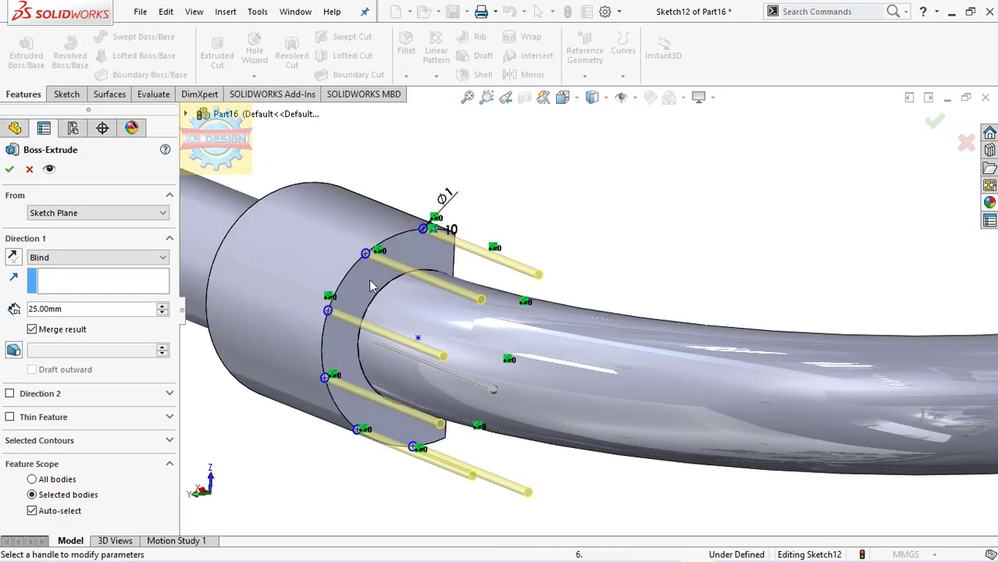
pyautogui.click(13, 257)
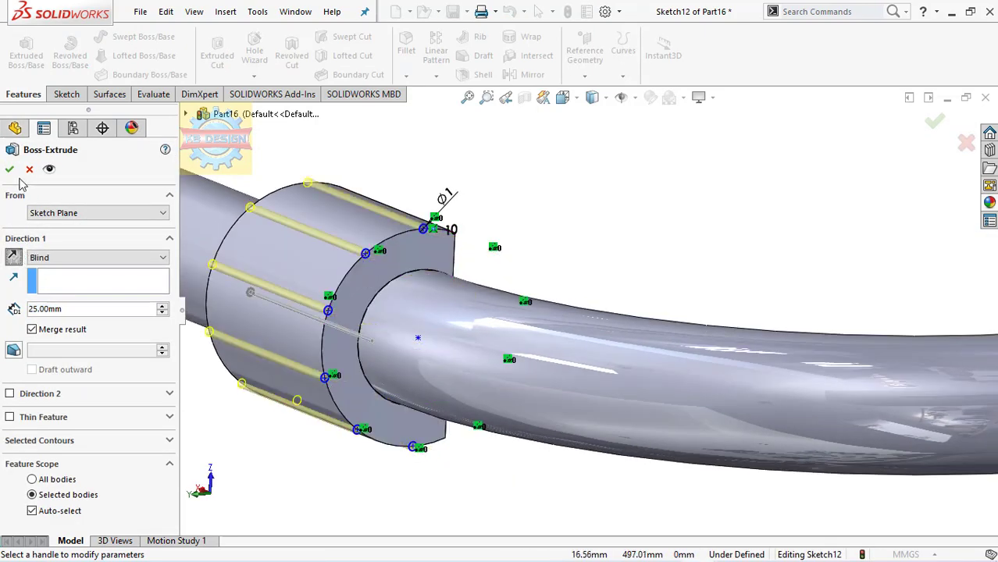
pyautogui.press('Return')
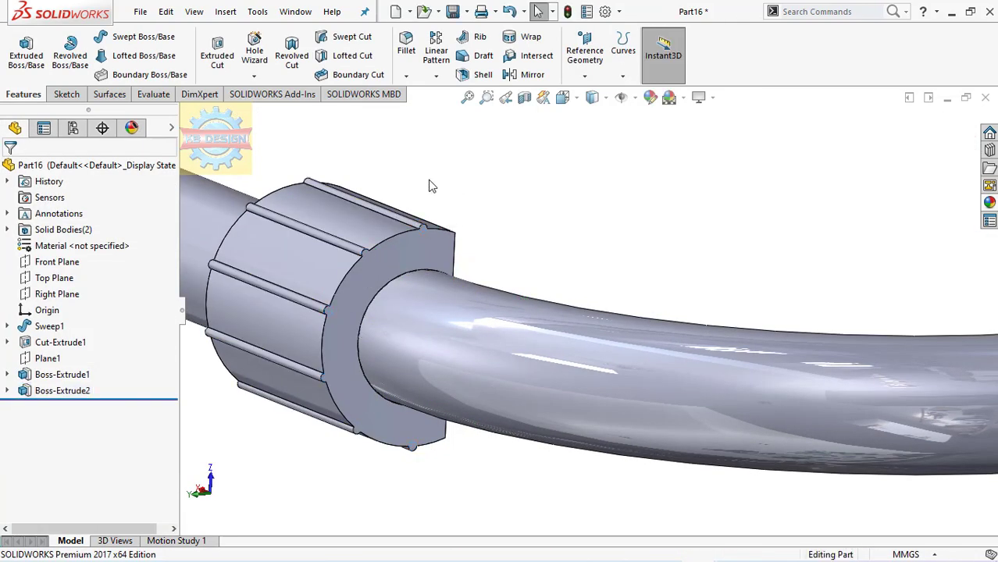
# Step: Mirror the ribbed collar body about the Right Plane onto the other bend
pyautogui.click(531, 76)
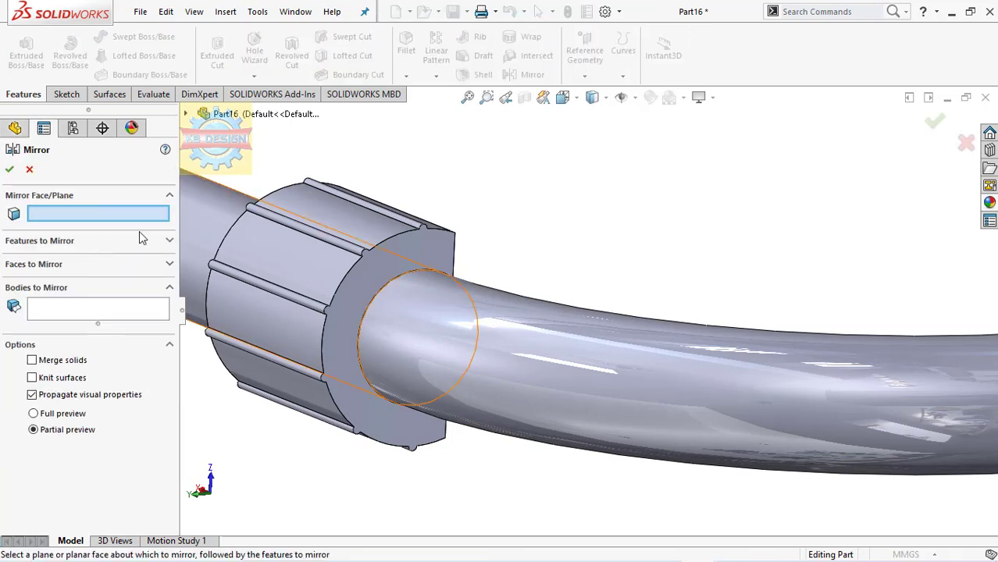
pyautogui.scroll(2, 334, 250)
pyautogui.scroll(3, 334, 249)
pyautogui.scroll(3, 334, 250)
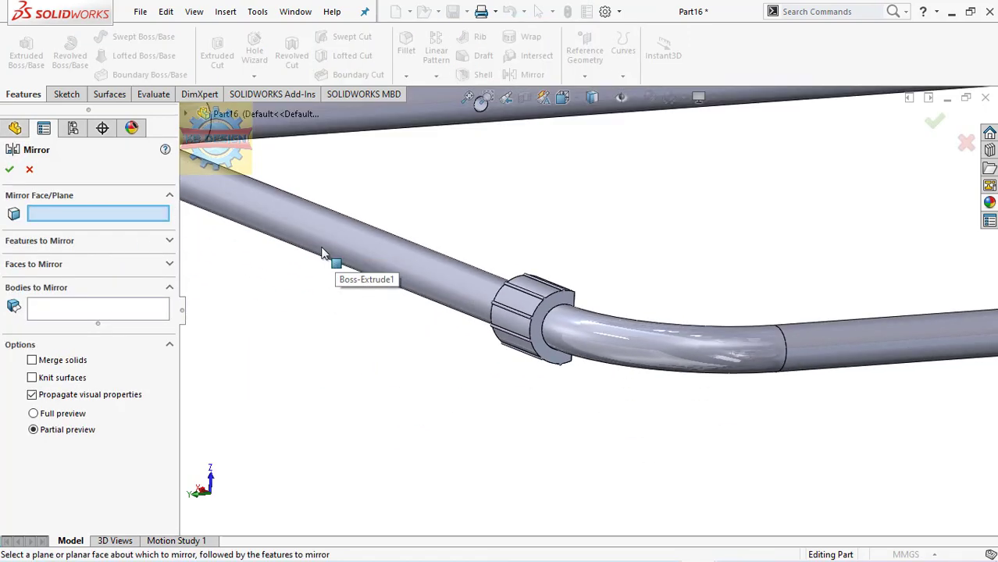
pyautogui.click(189, 117)
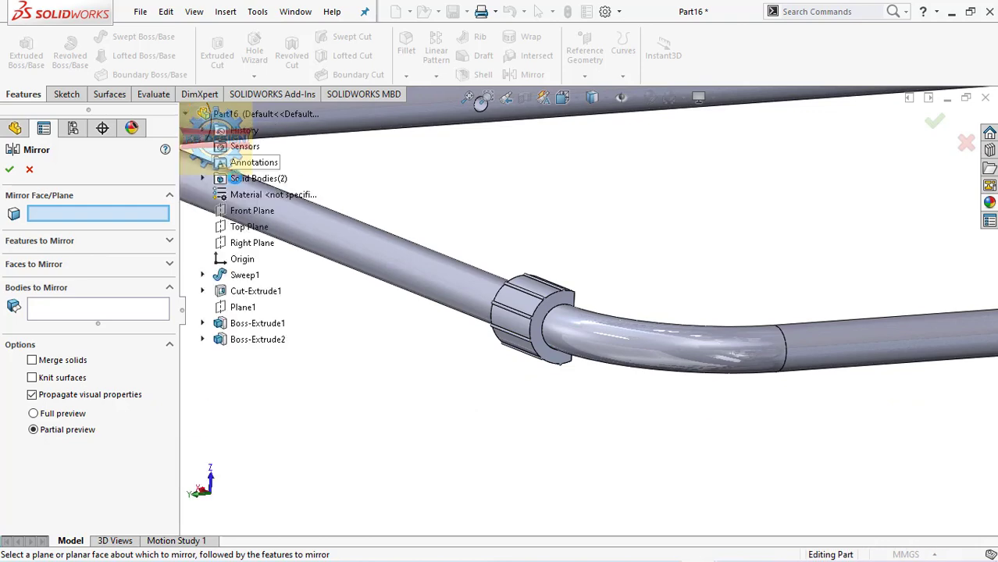
pyautogui.click(252, 242)
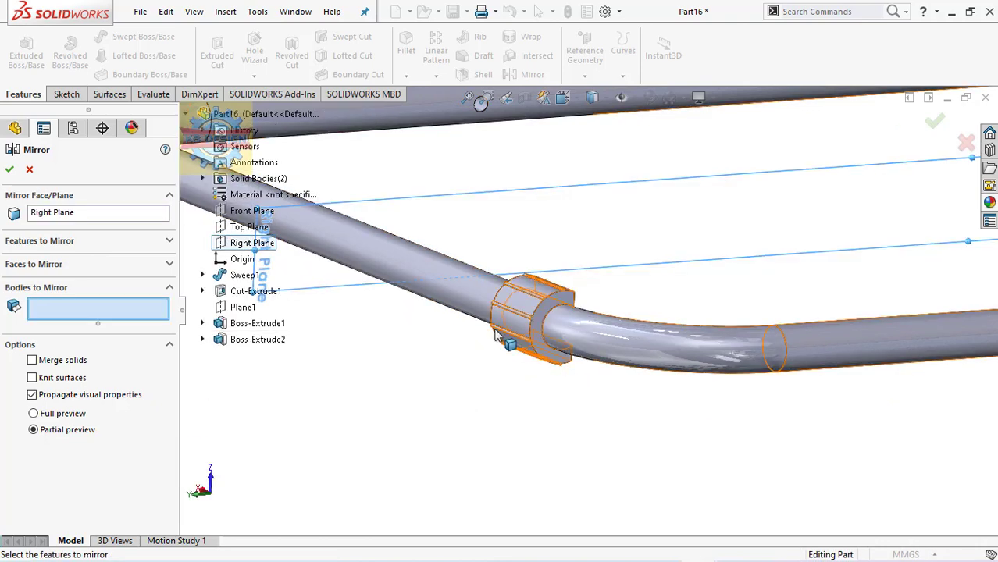
pyautogui.click(505, 337)
pyautogui.click(10, 169)
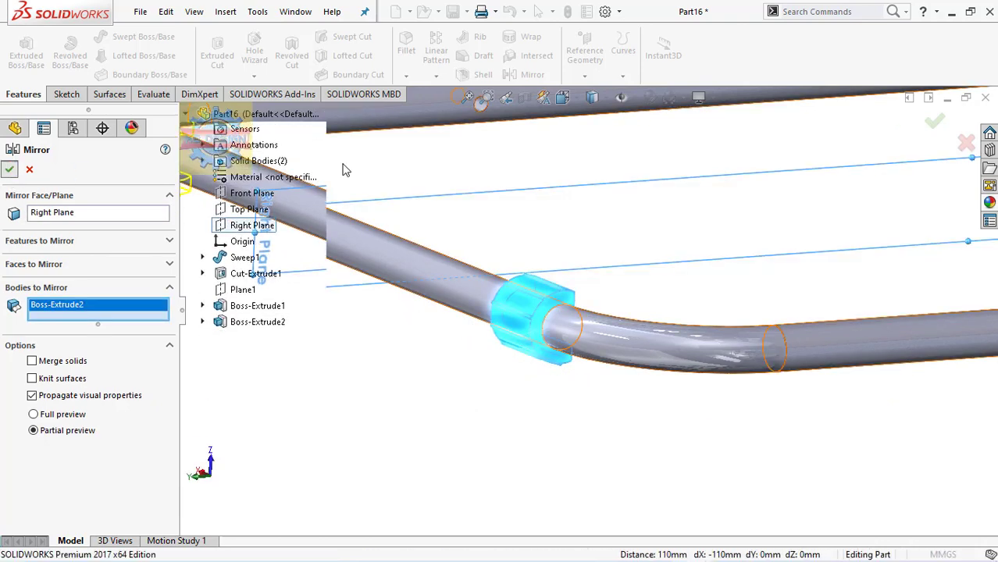
pyautogui.press('f')
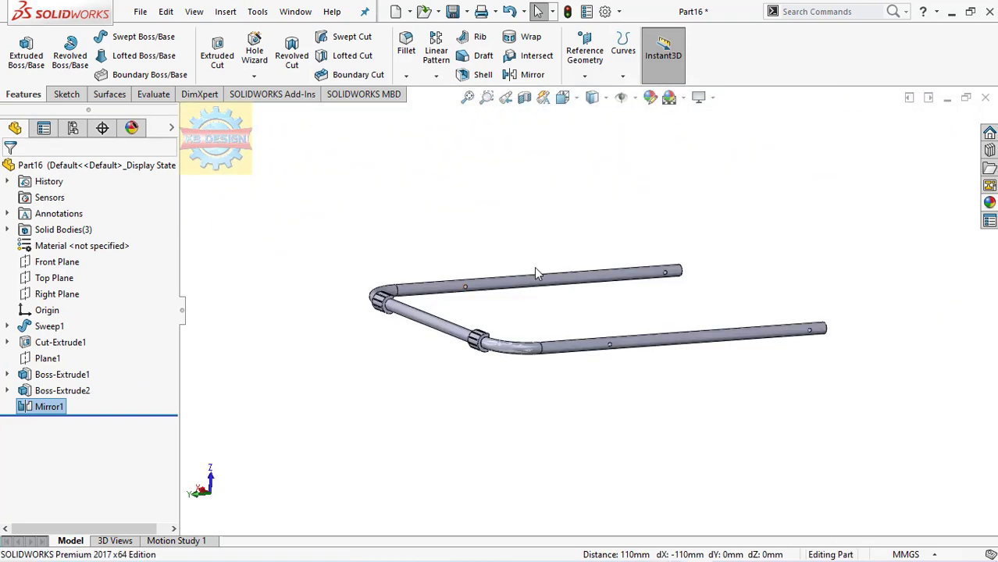
pyautogui.moveTo(534, 266); pyautogui.dragTo(539, 309, button='middle')
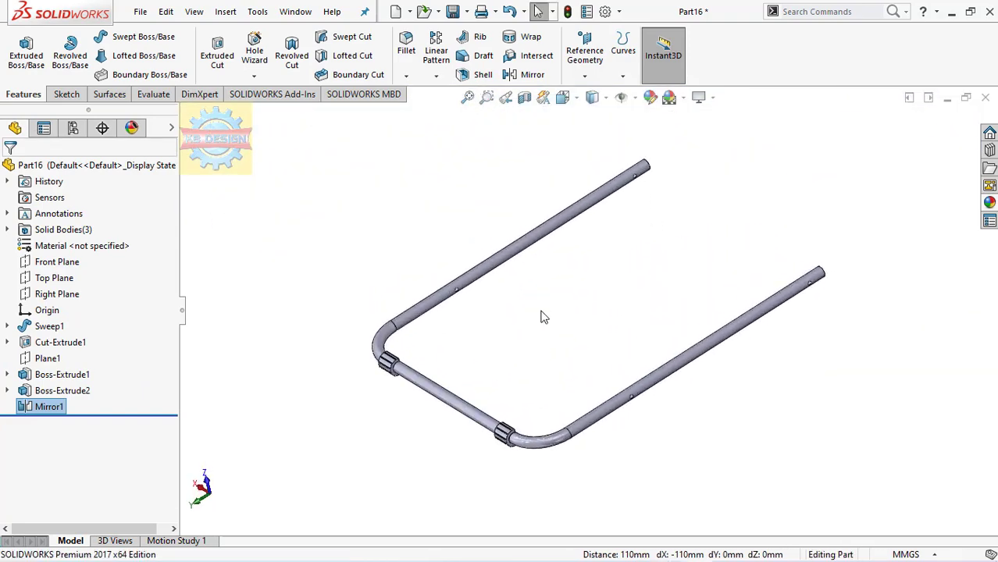